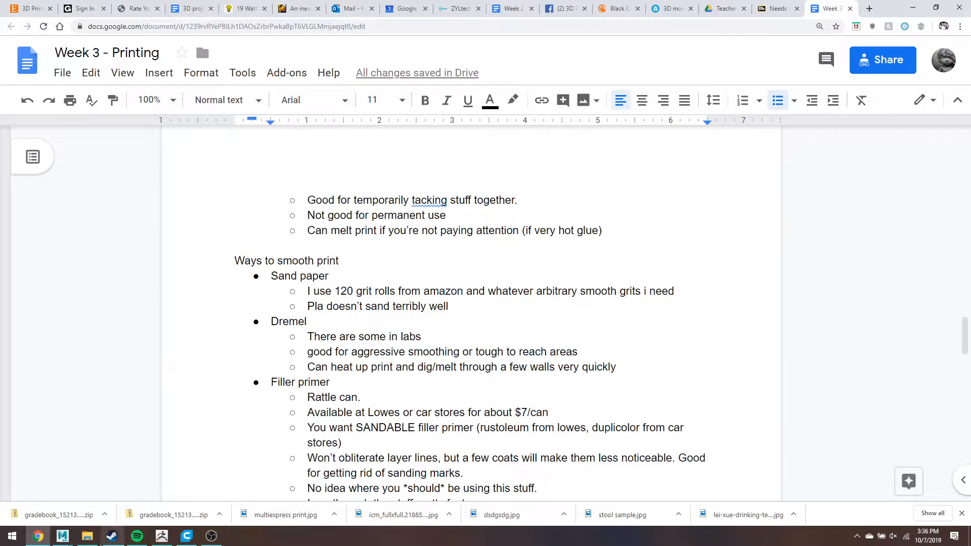
# - Import the SelfCaricature_WithHair OBJ from Desktop > _Personal Projects into Maya as a single mesh
pyautogui.click(61, 535)
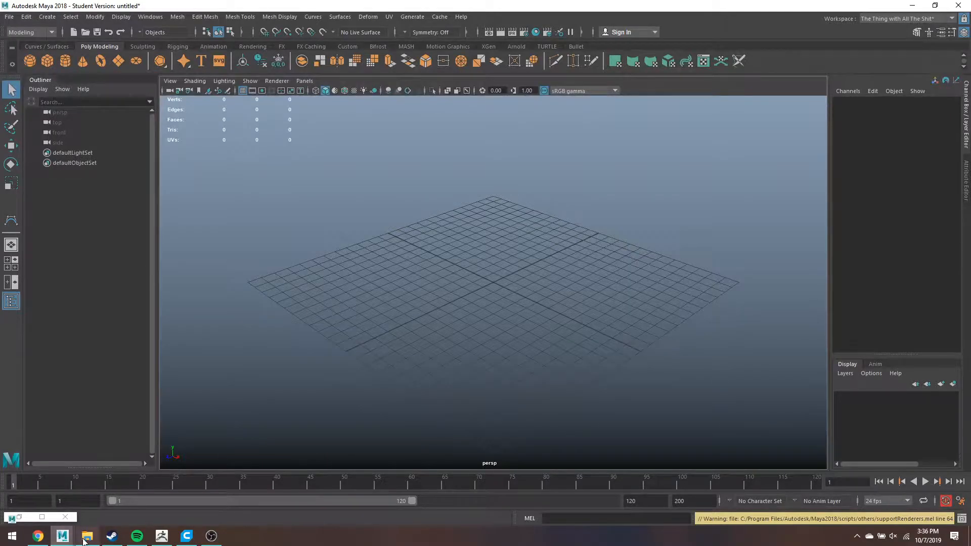
pyautogui.click(87, 535)
pyautogui.click(38, 178)
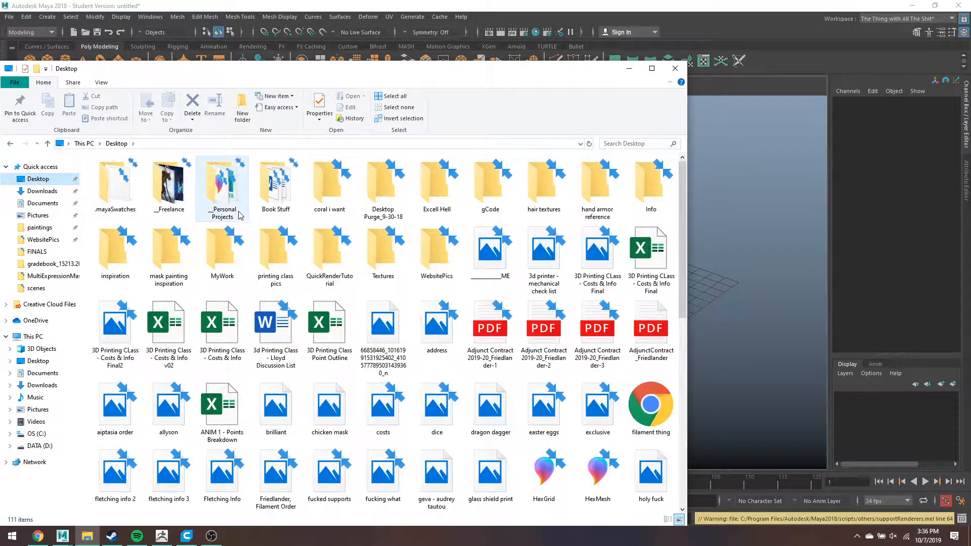
pyautogui.doubleClick(216, 218)
pyautogui.moveTo(212, 73); pyautogui.dragTo(536, 52)
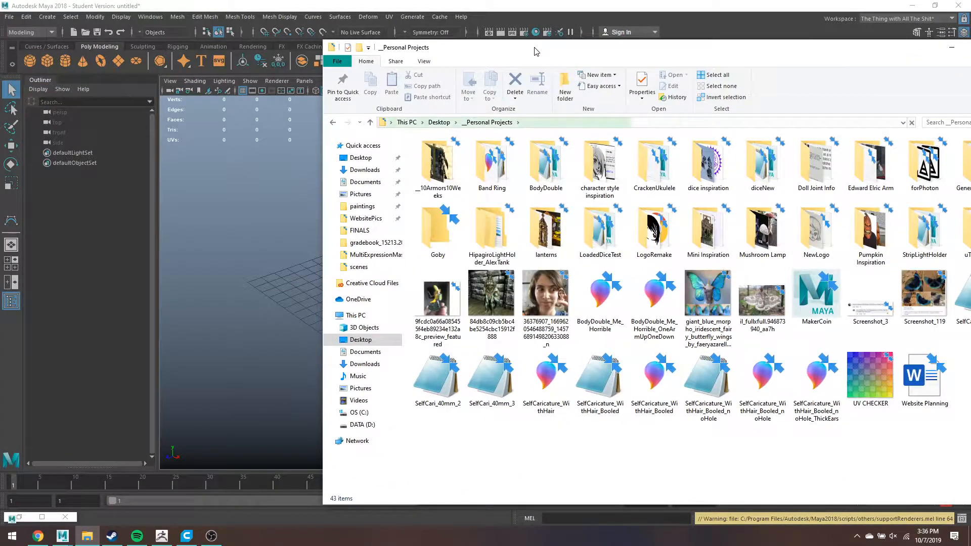
pyautogui.moveTo(586, 385); pyautogui.dragTo(275, 321)
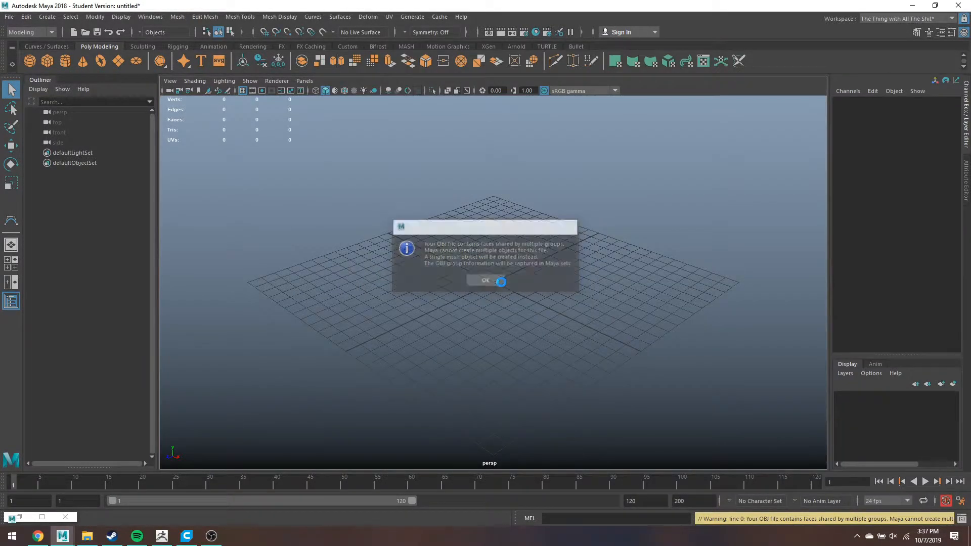
pyautogui.click(486, 280)
# - Split the imported bust mesh into separate pieces with Mesh > Separate
pyautogui.click(503, 279)
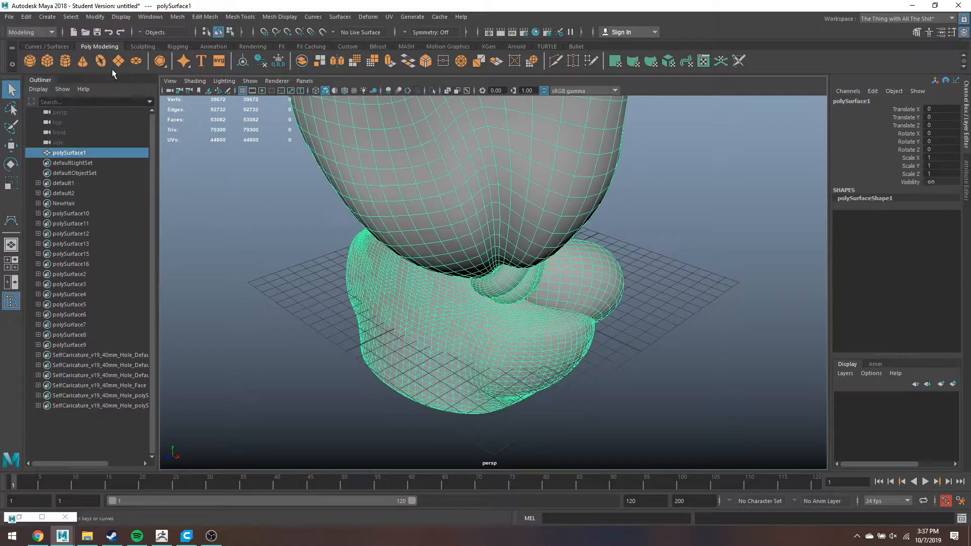
pyautogui.click(177, 17)
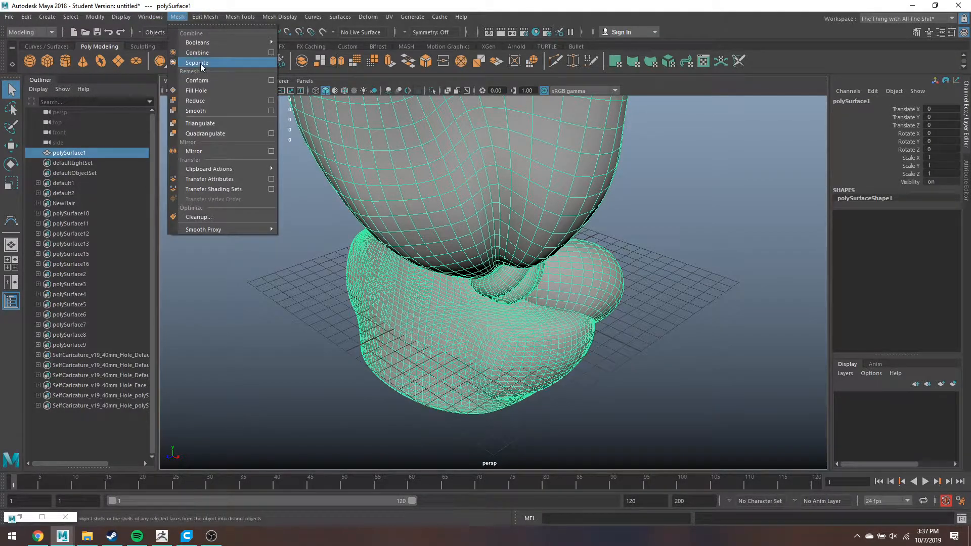
pyautogui.click(197, 62)
pyautogui.scroll(-3, 608, 260)
# - Check the separated face and hair strand pieces in wireframe and shaded views
pyautogui.keyDown('alt'); pyautogui.moveTo(608, 260); pyautogui.dragTo(529, 269); pyautogui.keyUp('alt')
pyautogui.click(575, 292)
pyautogui.click(482, 172)
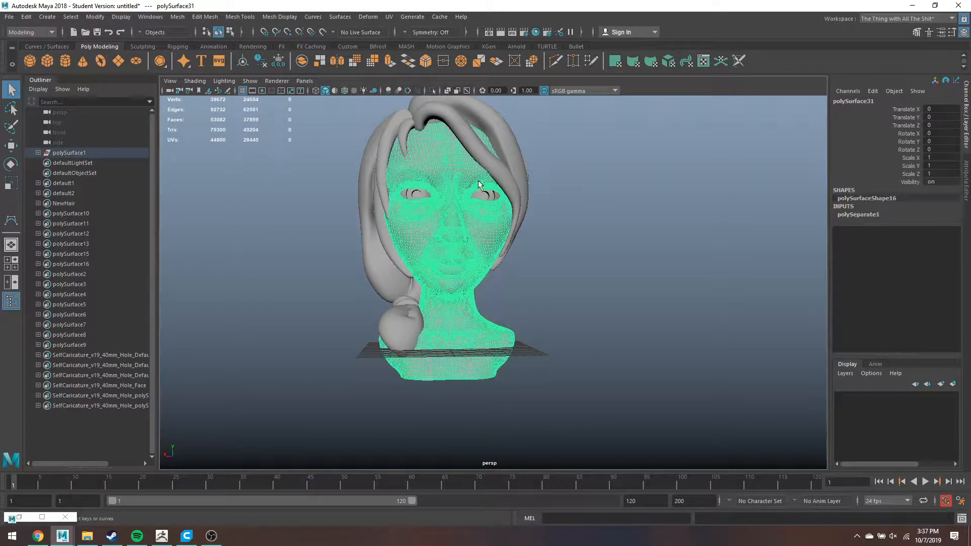
pyautogui.press('4')
pyautogui.keyDown('alt'); pyautogui.moveTo(483, 228); pyautogui.dragTo(507, 235); pyautogui.keyUp('alt')
pyautogui.click(462, 116)
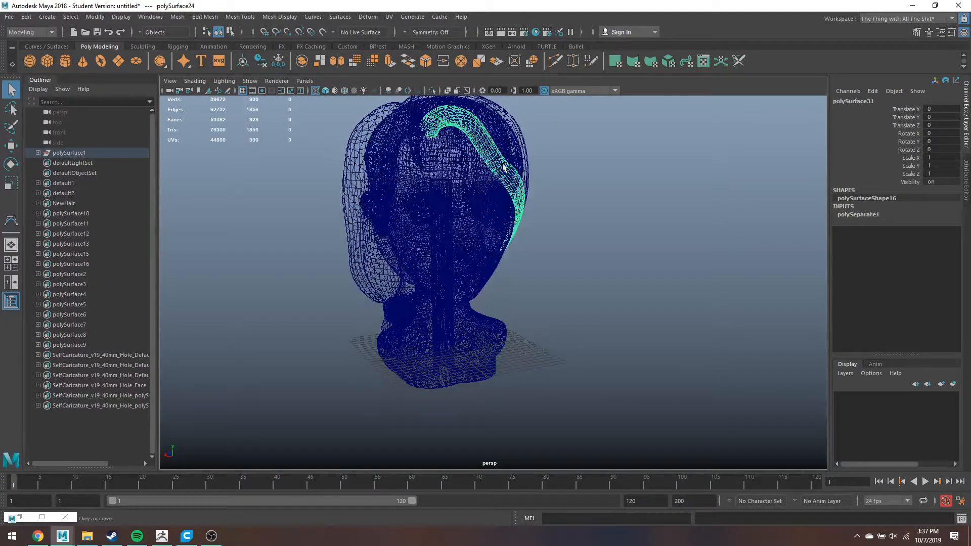
pyautogui.press('5')
pyautogui.click(407, 130)
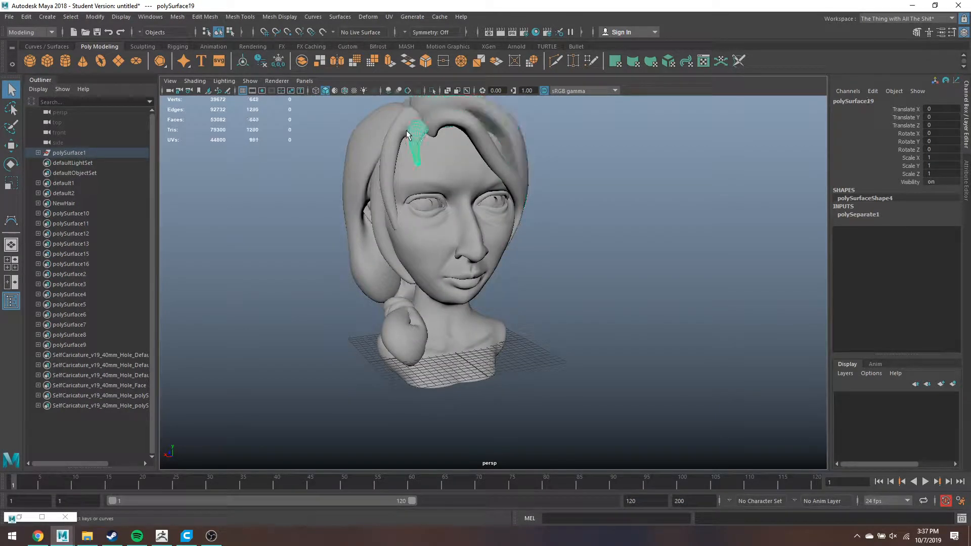
pyautogui.click(362, 130)
pyautogui.click(395, 158)
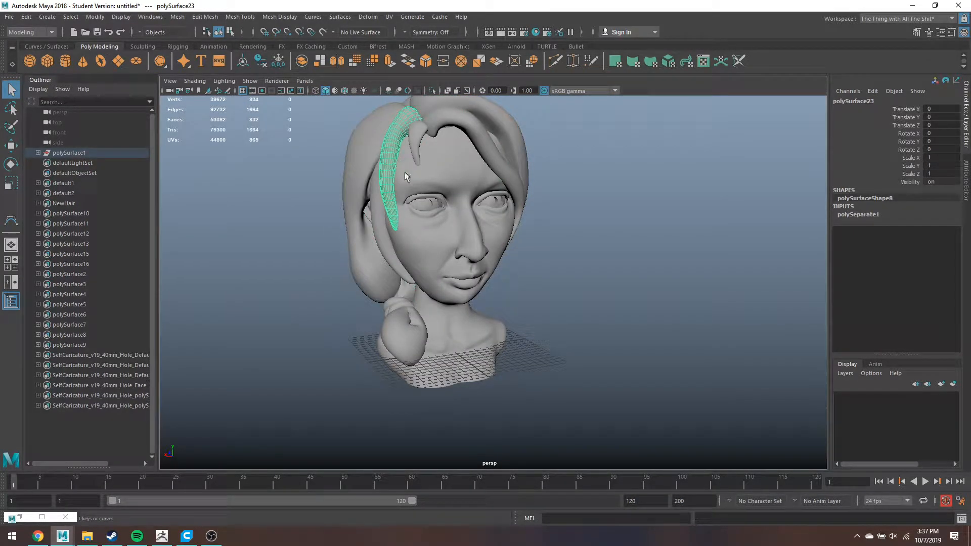
pyautogui.press('super')
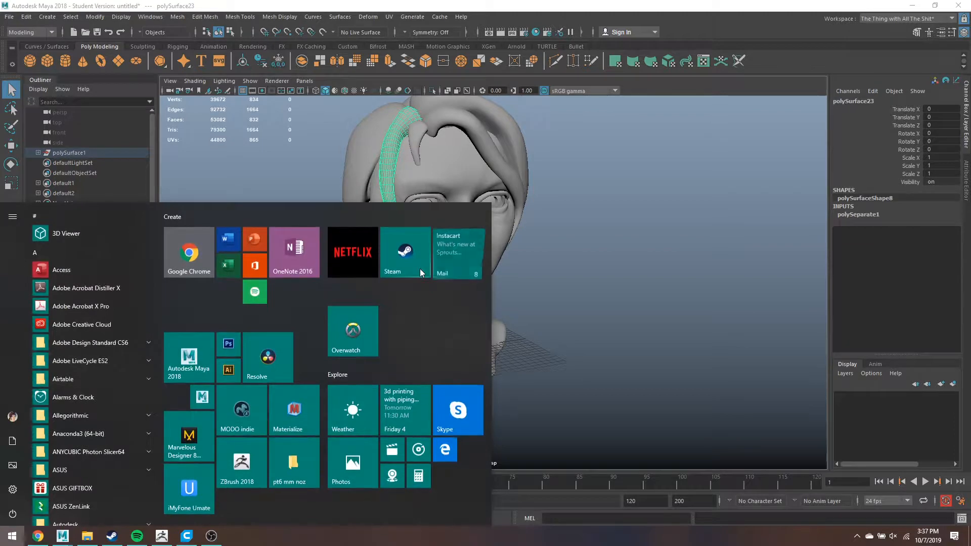
# - Launch Meshmixer and load SelfCaricature_WithHair into it, viewed from the front
pyautogui.write('mesh')
pyautogui.press('Return')
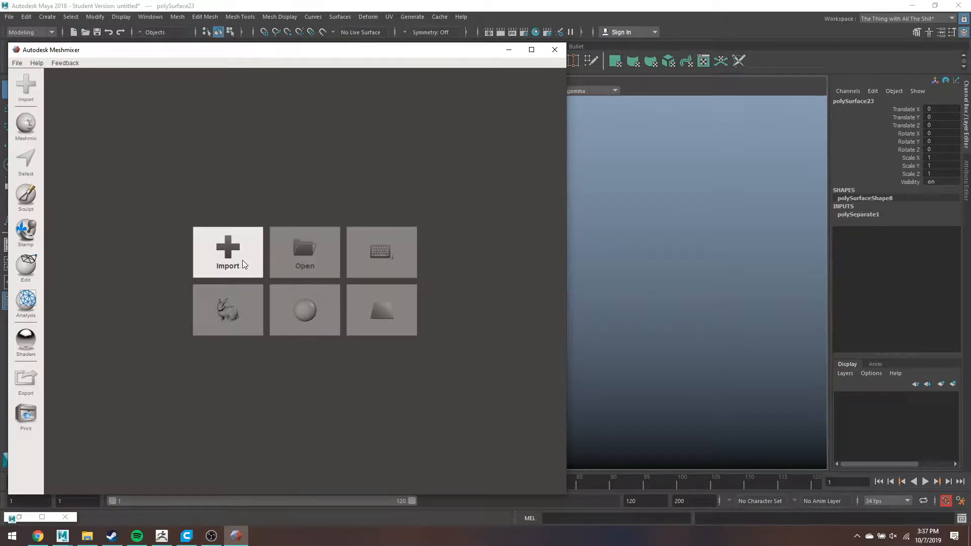
pyautogui.click(87, 536)
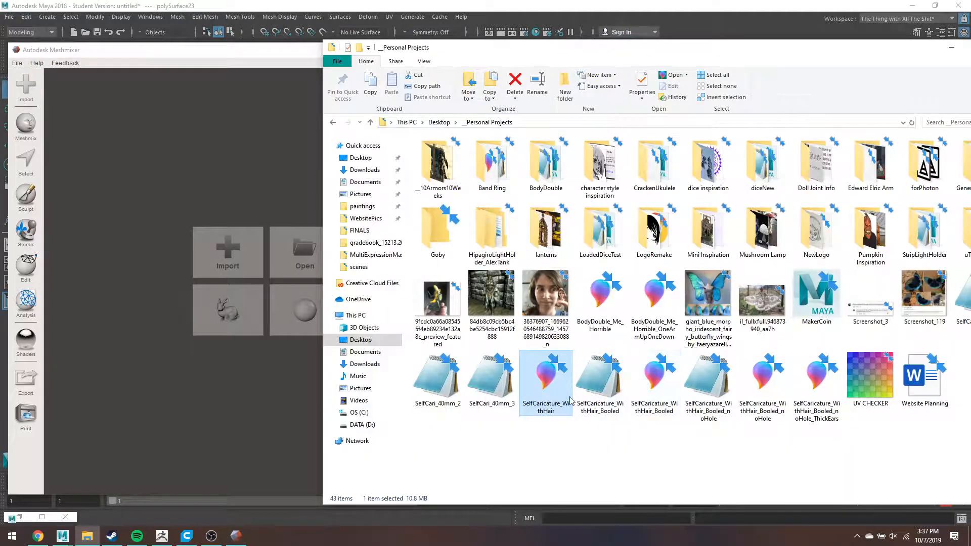
pyautogui.moveTo(307, 257); pyautogui.dragTo(235, 198)
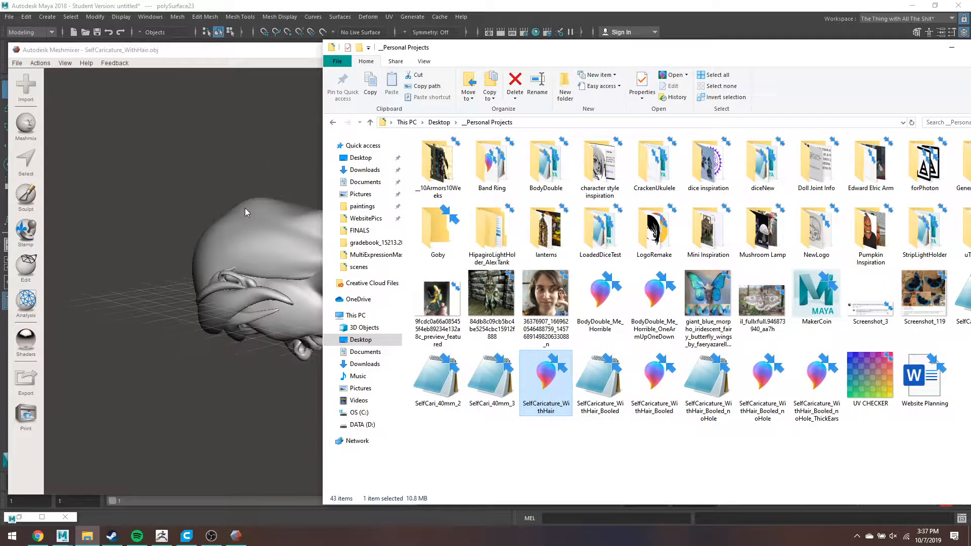
pyautogui.click(244, 208)
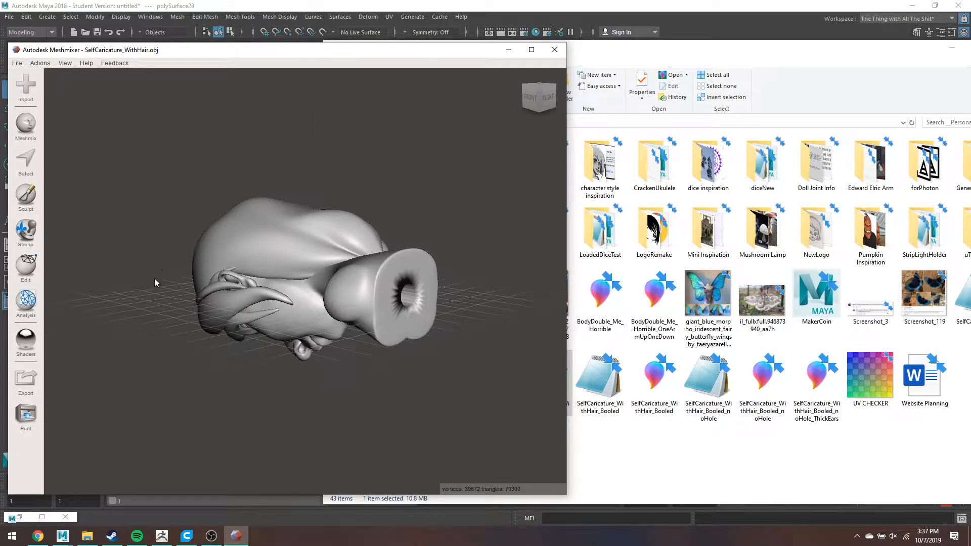
pyautogui.moveTo(153, 278); pyautogui.dragTo(423, 142, button='right')
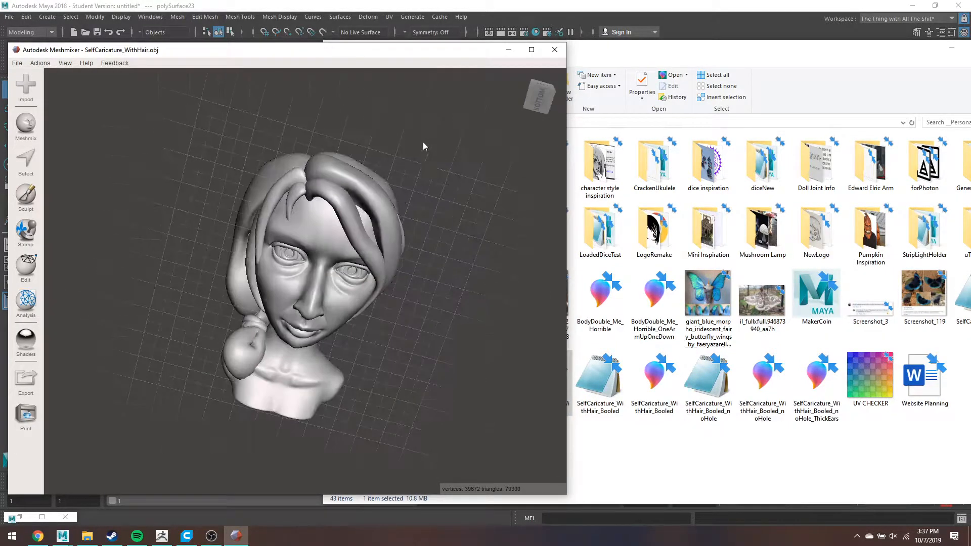
pyautogui.click(22, 269)
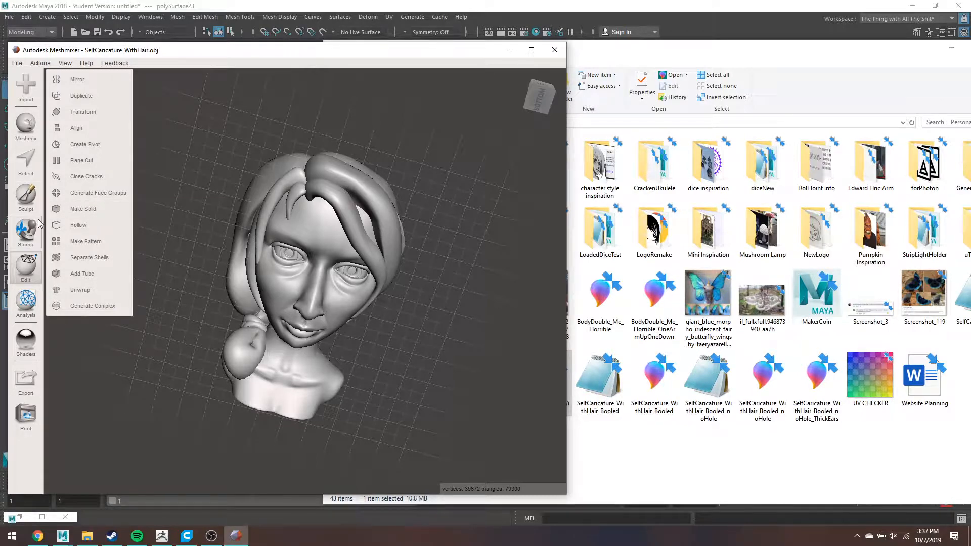
# - Run Make Solid on the bust with Accurate type, Solid Accuracy 420 and Mesh Density 442
pyautogui.click(102, 208)
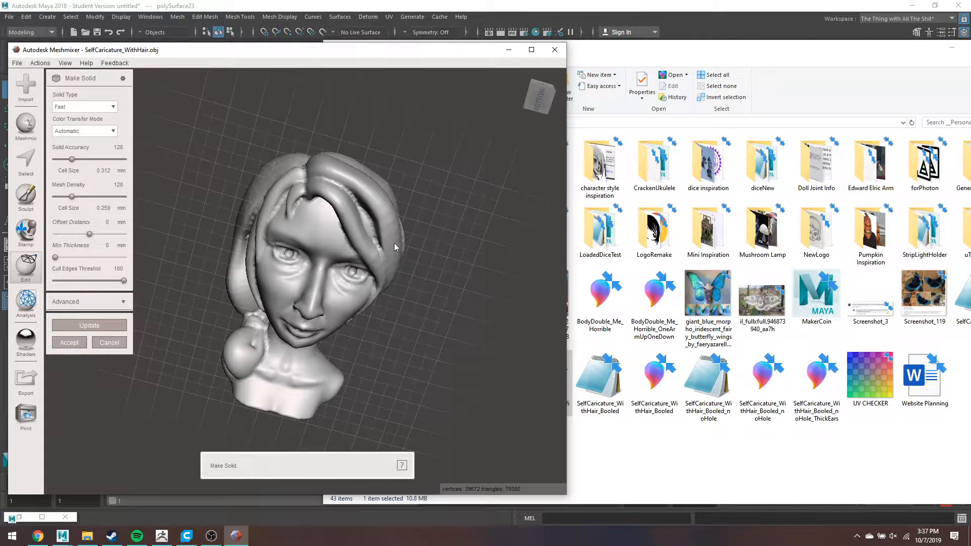
pyautogui.scroll(5, 393, 242)
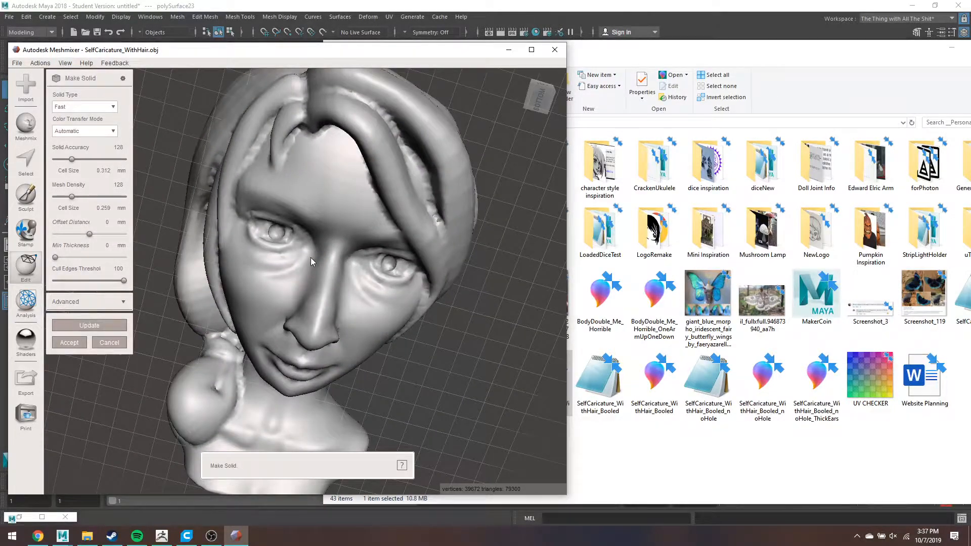
pyautogui.press('w')
pyautogui.moveTo(373, 246); pyautogui.dragTo(182, 209, button='right')
pyautogui.scroll(8, 212, 206)
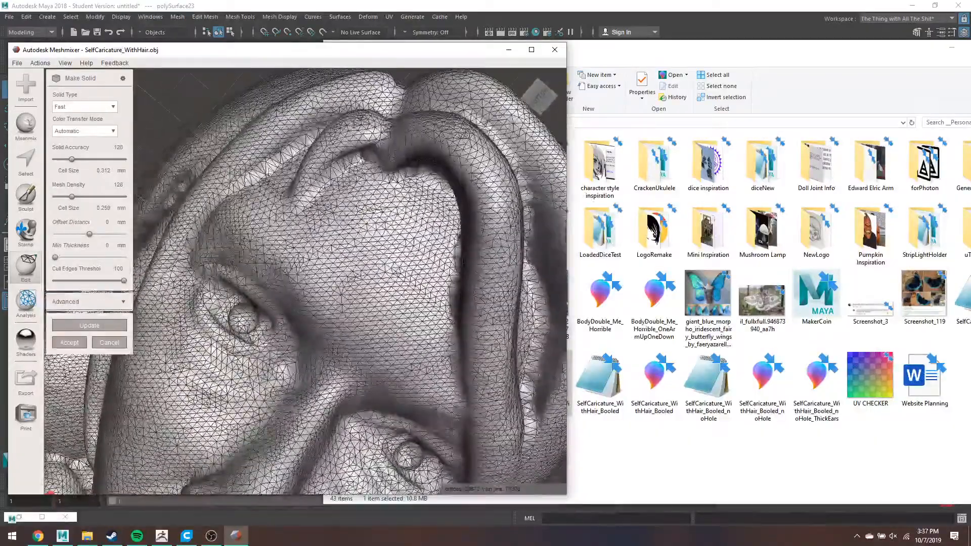
pyautogui.click(106, 110)
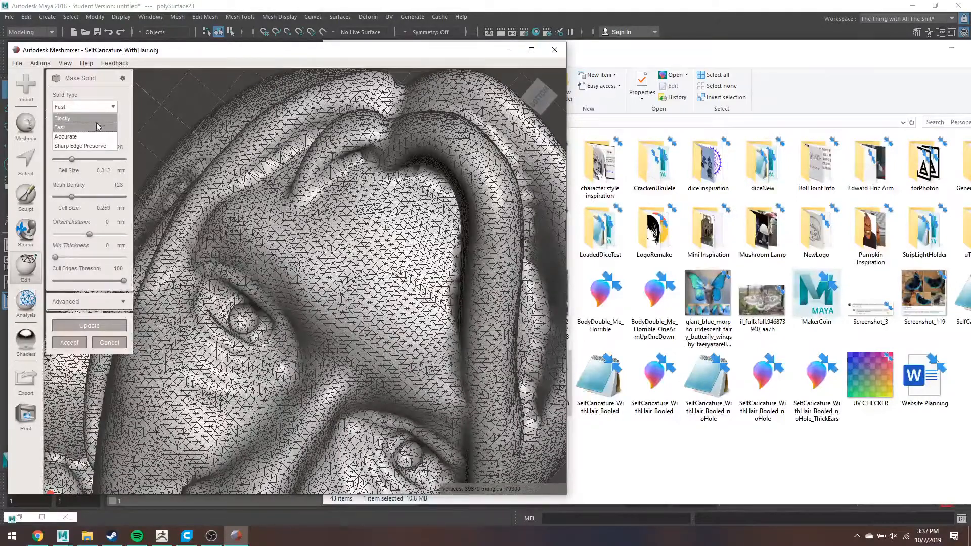
pyautogui.click(94, 136)
pyautogui.moveTo(72, 159); pyautogui.dragTo(108, 171)
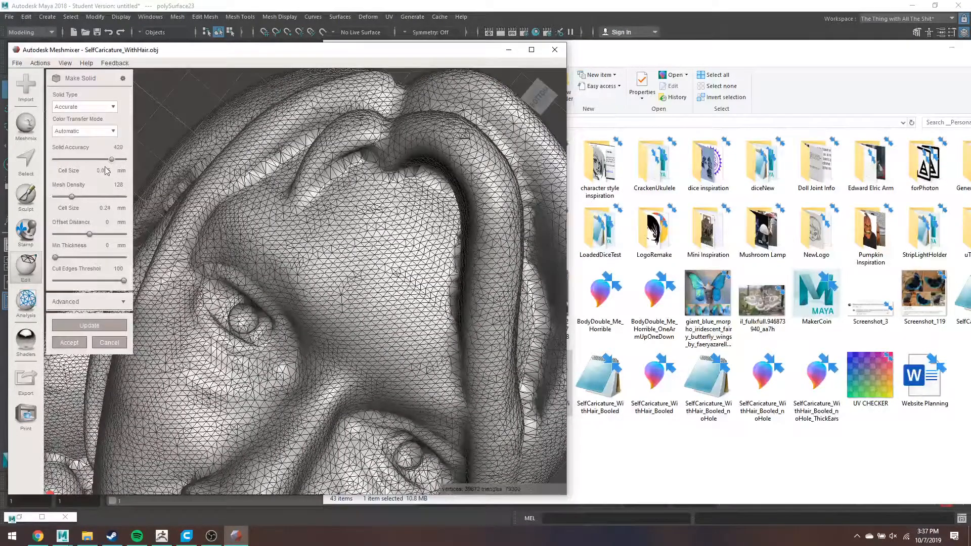
pyautogui.moveTo(72, 197); pyautogui.dragTo(117, 200)
pyautogui.click(99, 327)
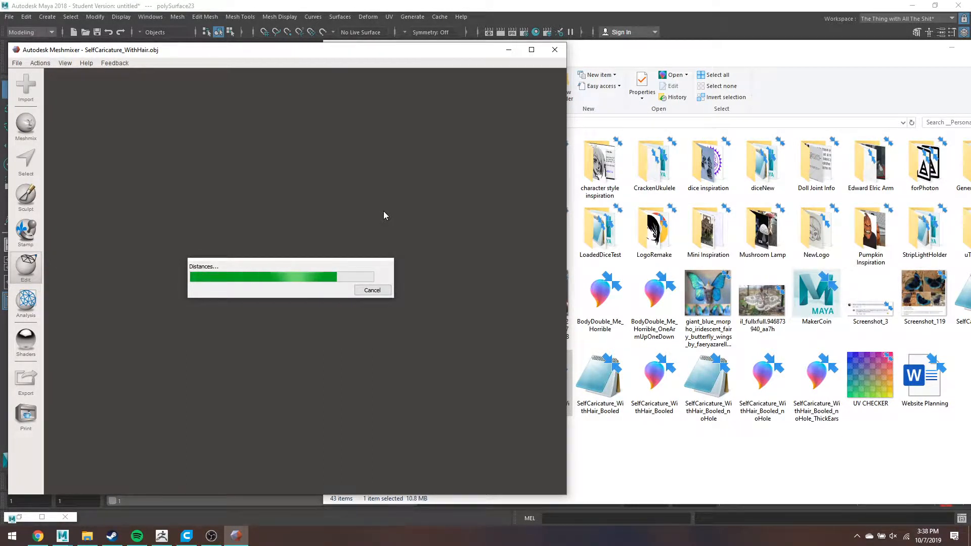
# - Launch ZBrush 2018 from the Windows app search
pyautogui.press('super')
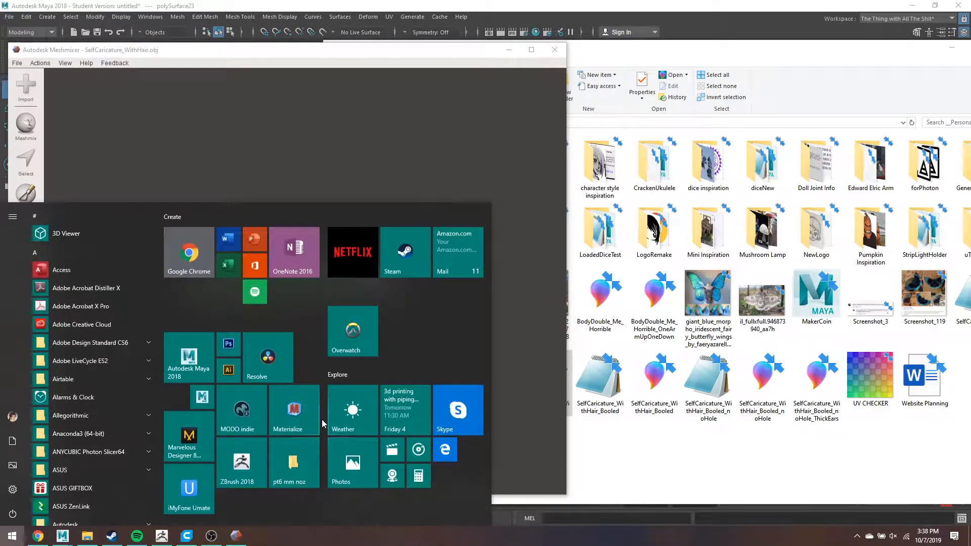
pyautogui.write('zbur')
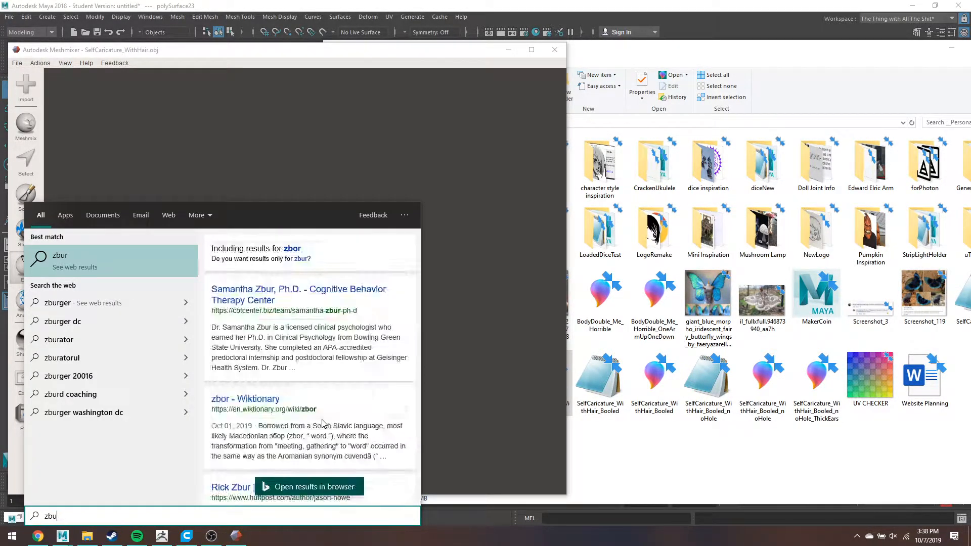
pyautogui.press('BackSpace')
pyautogui.press('BackSpace')
pyautogui.write('rush')
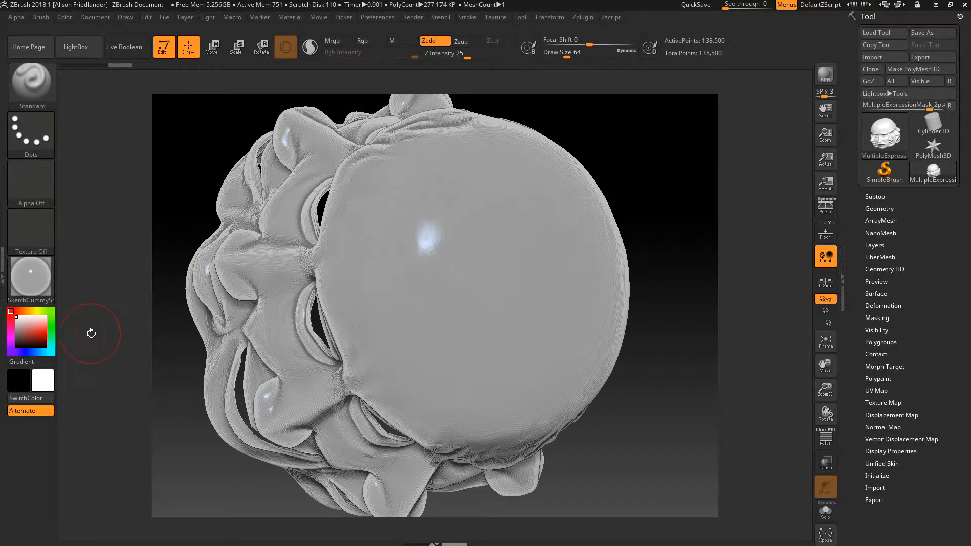
# - Switch back to the separated bust scene in Maya
pyautogui.press('super')
pyautogui.moveTo(62, 536)
pyautogui.click(165, 492)
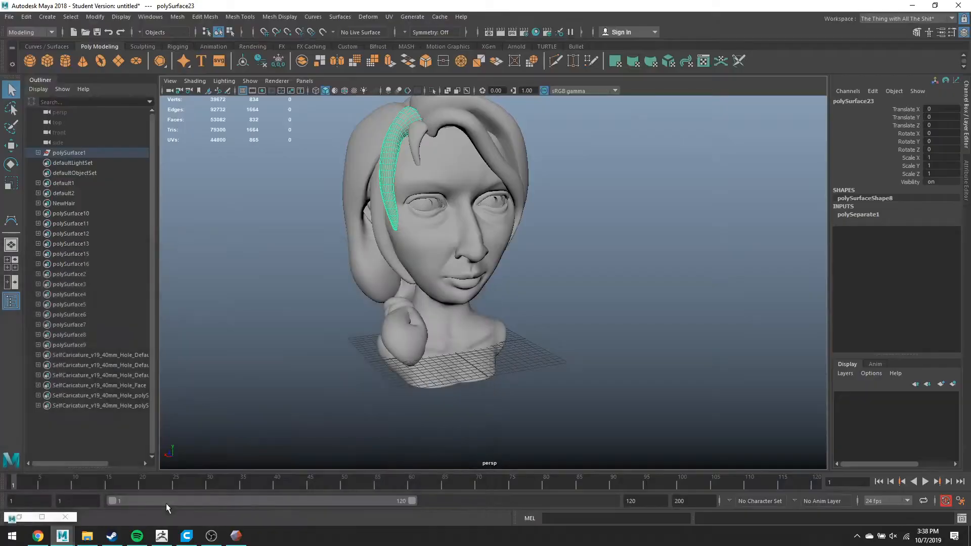
# - Select the left and right eye pieces in the viewport, ready for Export Selection
pyautogui.click(429, 203)
pyautogui.keyDown('shift'); pyautogui.click(490, 205); pyautogui.keyUp('shift')
pyautogui.click(493, 199)
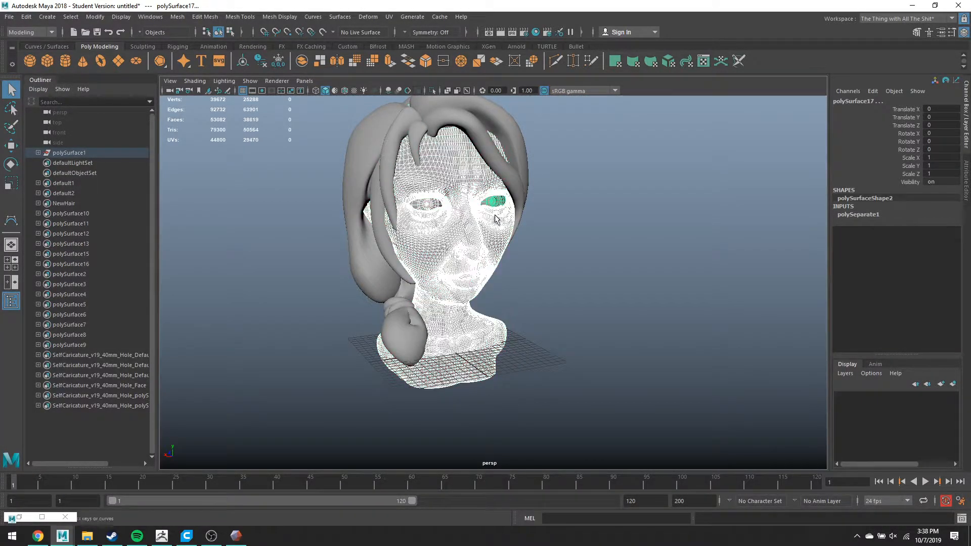
pyautogui.click(9, 17)
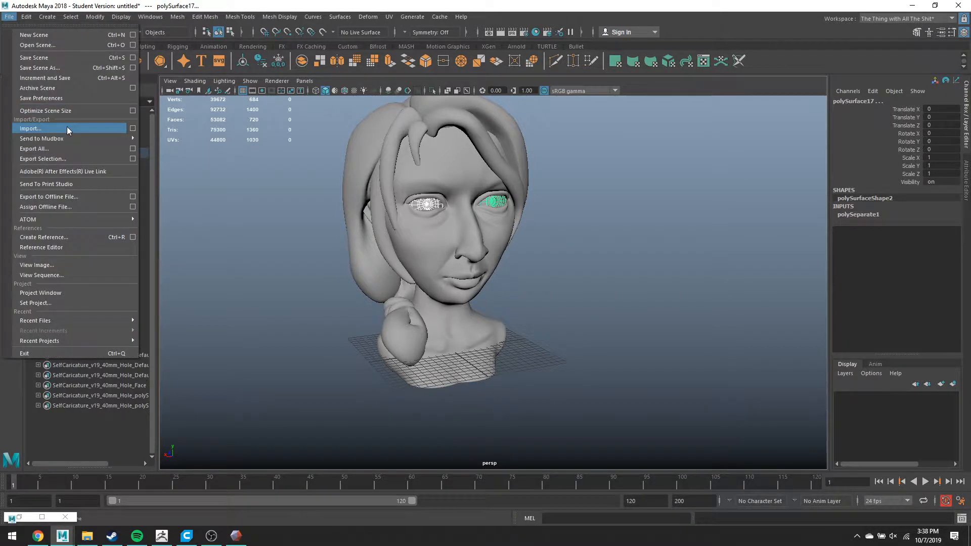
# - Export the selected eye meshes as the OBJ file selfcariceyes
pyautogui.click(85, 158)
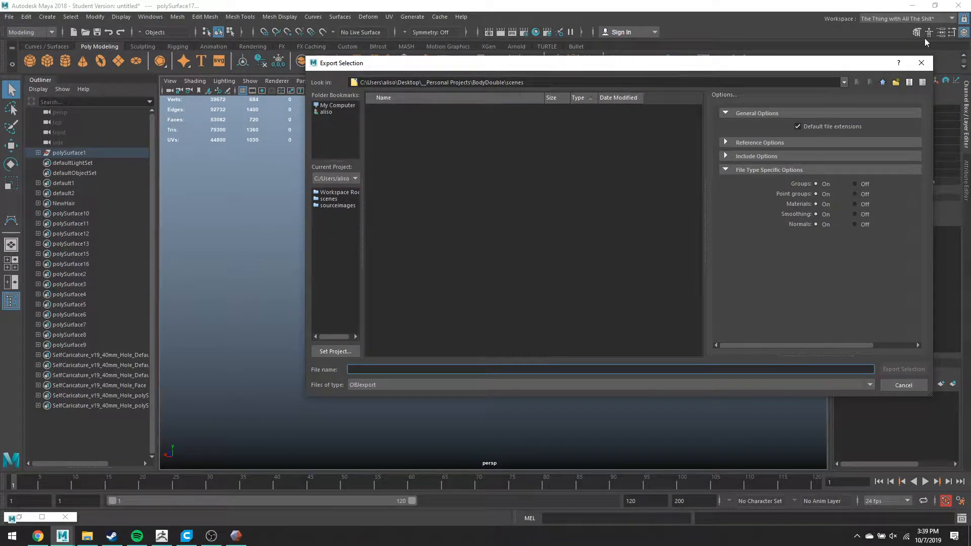
pyautogui.write('selfcaricey')
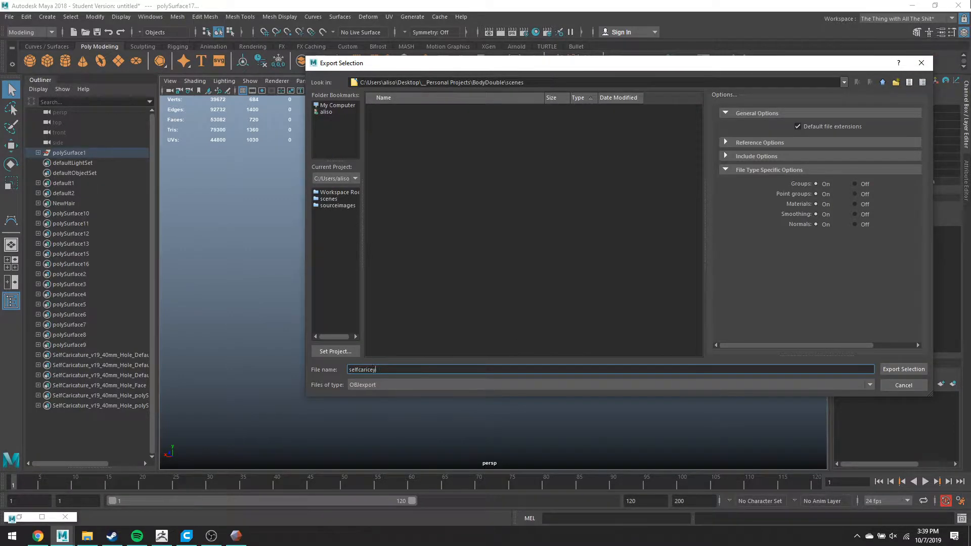
pyautogui.press('Return')
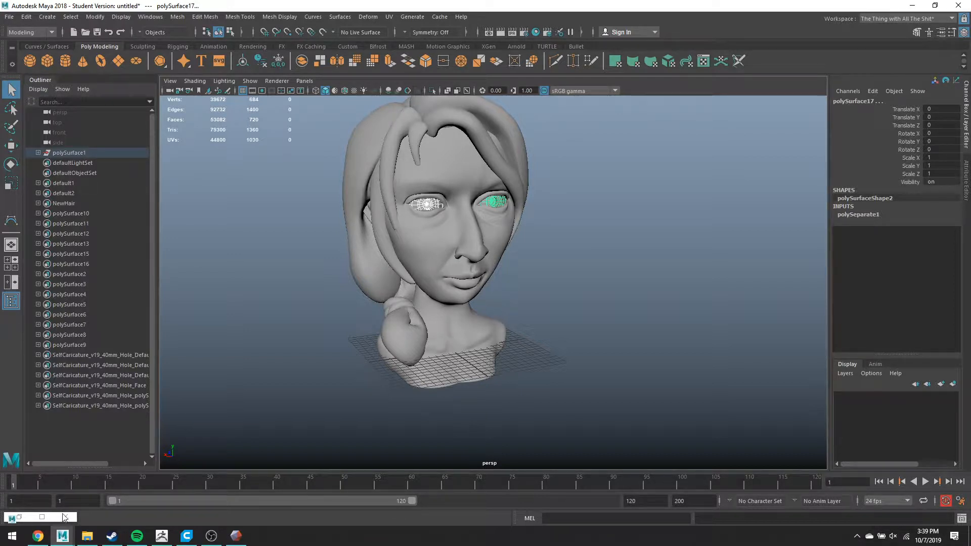
# - Inspect the dense Make Solid head from several angles and accept the solid result
pyautogui.click(241, 535)
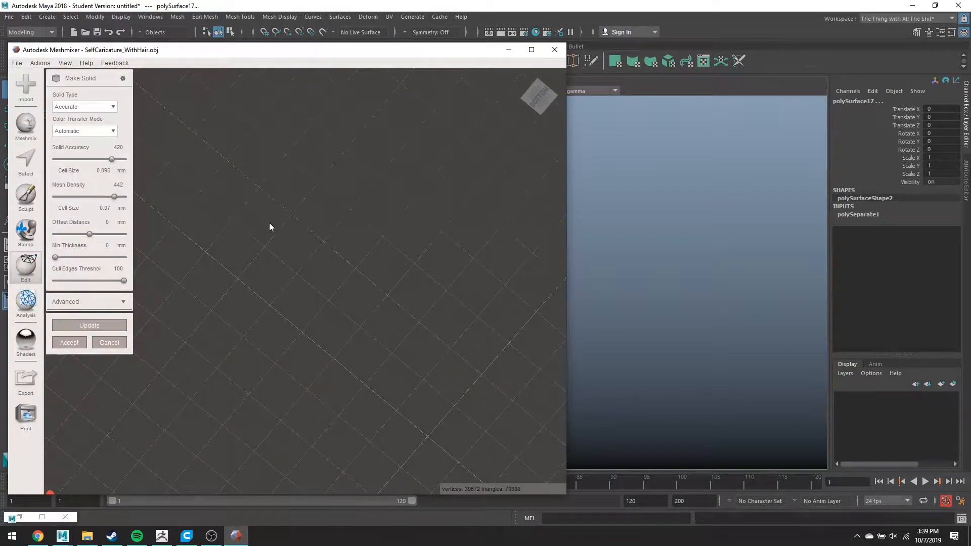
pyautogui.moveTo(253, 253); pyautogui.dragTo(322, 235, button='right')
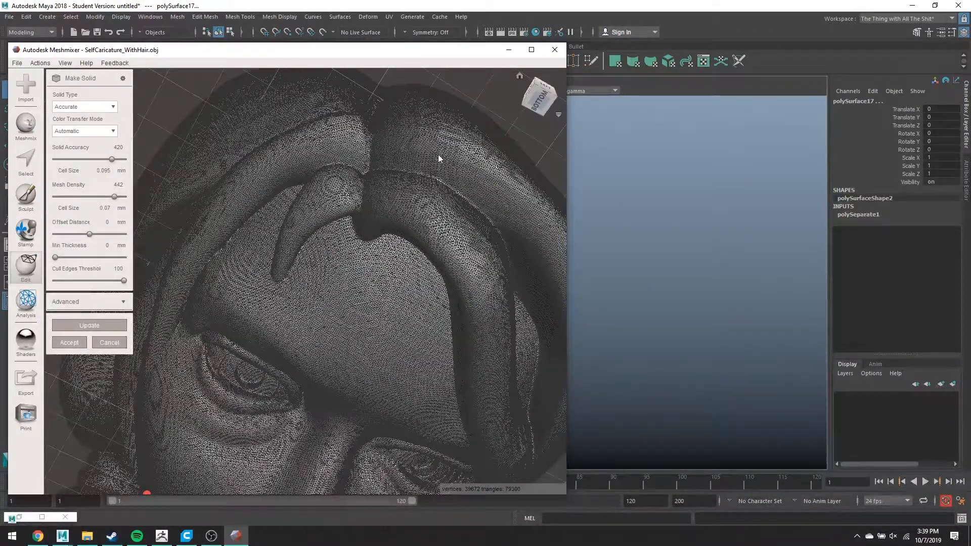
pyautogui.press('w')
pyautogui.scroll(3, 308, 236)
pyautogui.scroll(-2, 304, 237)
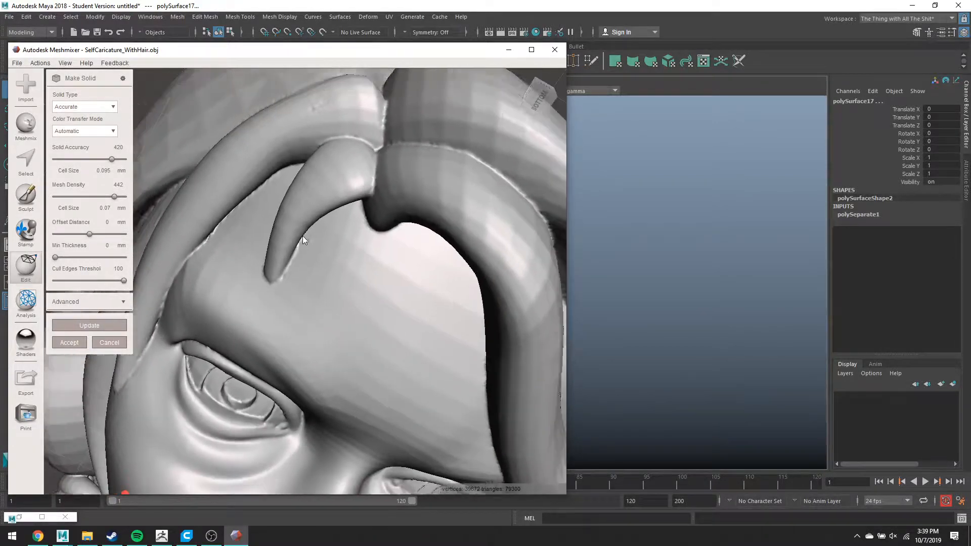
pyautogui.scroll(-4, 415, 200)
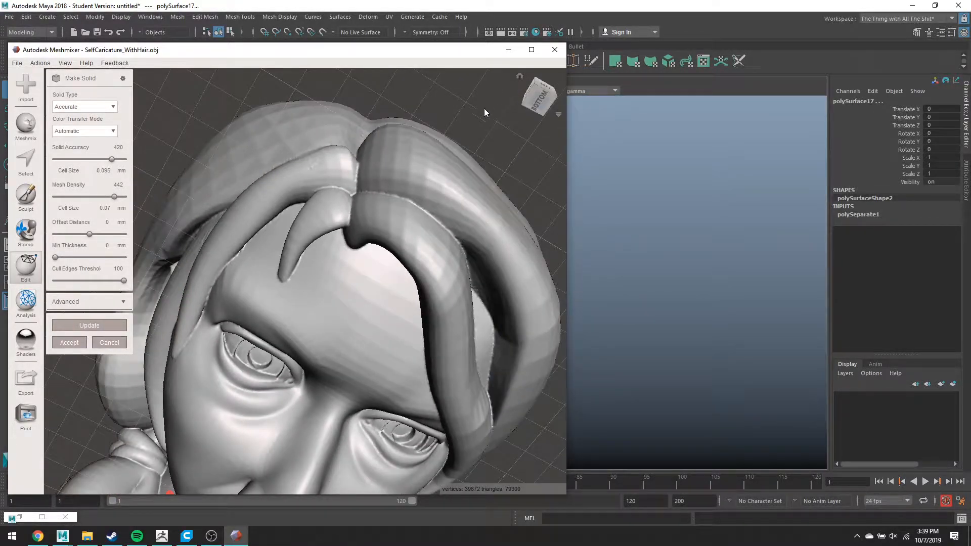
pyautogui.moveTo(484, 110); pyautogui.dragTo(472, 143, button='right')
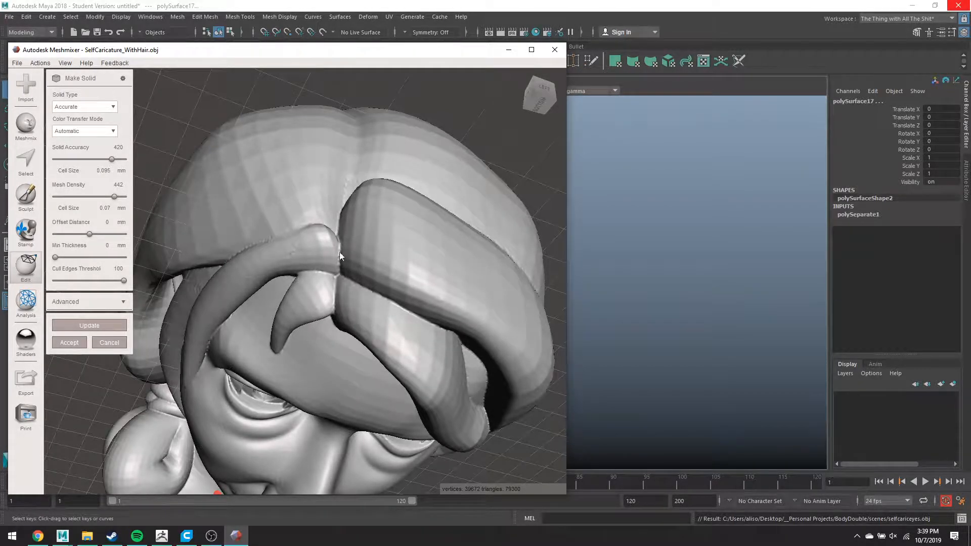
pyautogui.moveTo(538, 453); pyautogui.dragTo(520, 364, button='right')
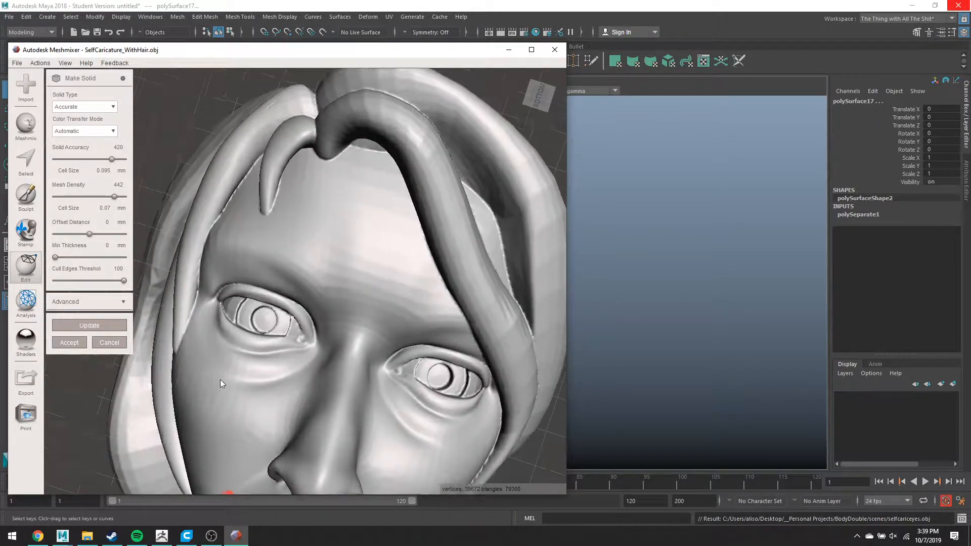
pyautogui.scroll(5, 210, 354)
pyautogui.moveTo(207, 349); pyautogui.dragTo(177, 300, button='right')
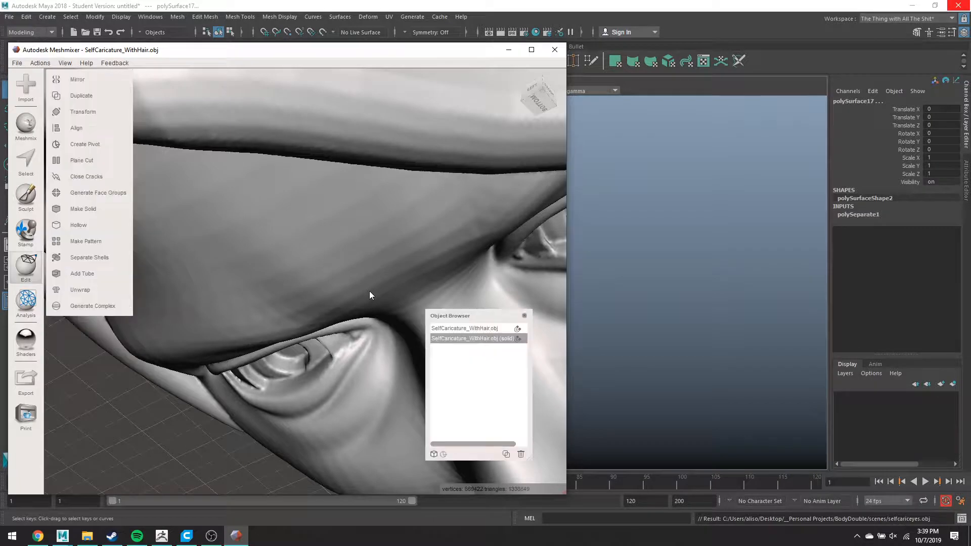
pyautogui.scroll(-5, 369, 290)
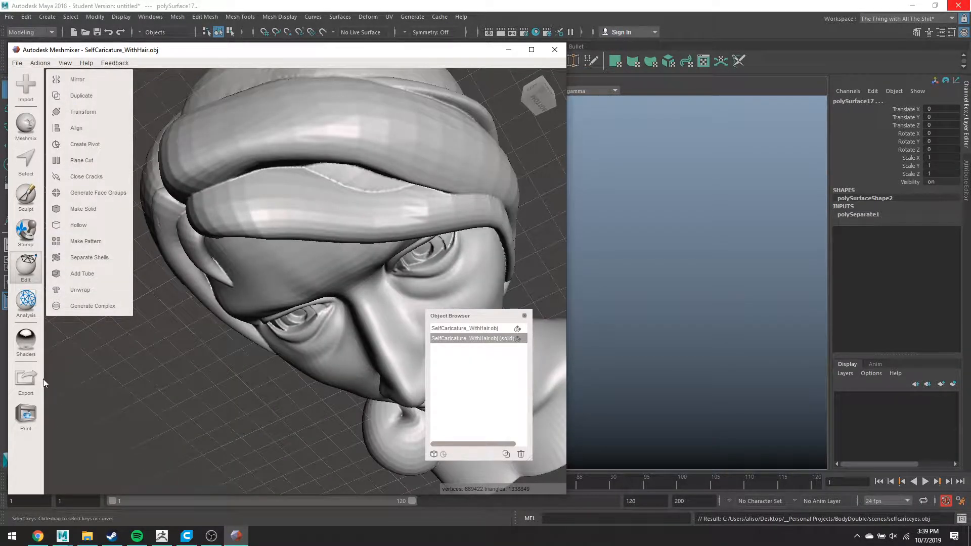
pyautogui.click(572, 238)
# - Select the face and bust mesh and export it as selfcarichead.obj
pyautogui.click(699, 275)
pyautogui.click(423, 289)
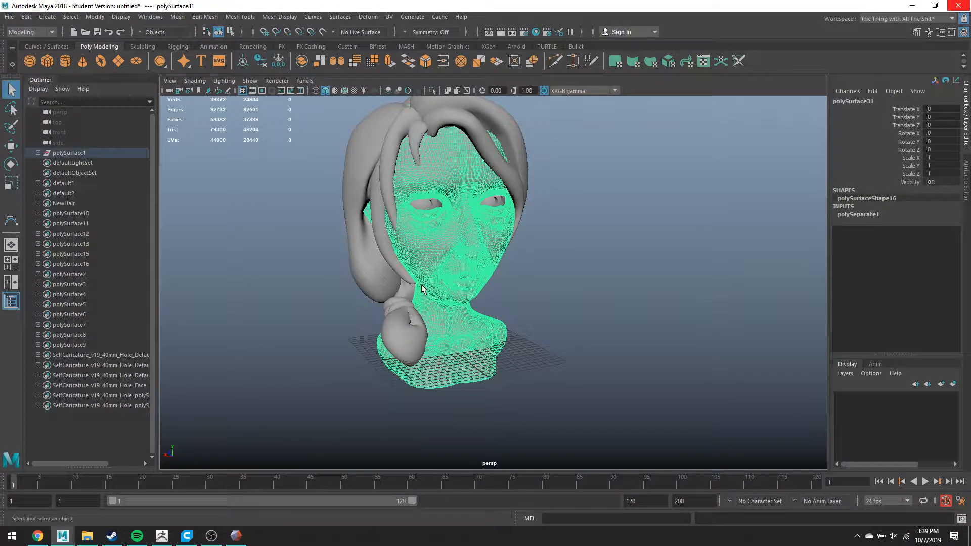
pyautogui.press('g')
pyautogui.click(394, 110)
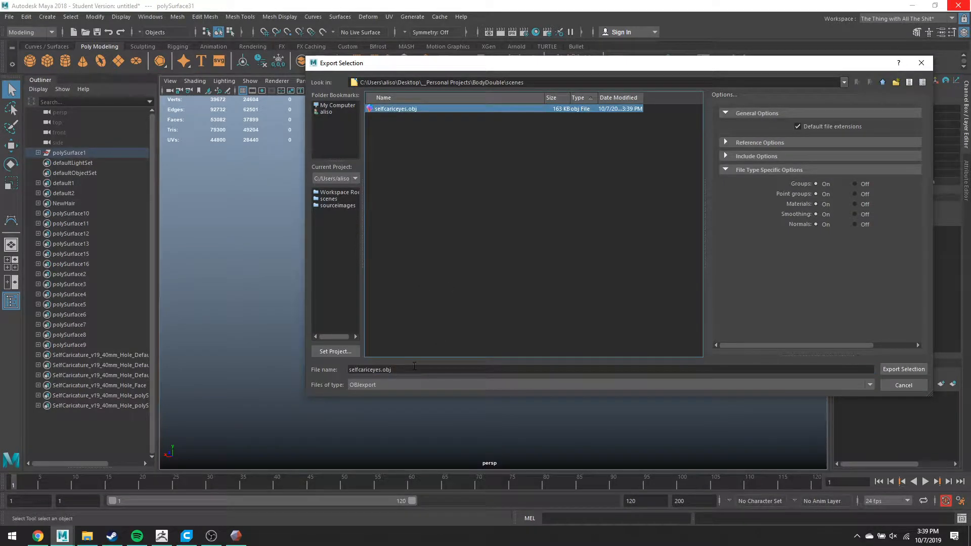
pyautogui.moveTo(400, 368); pyautogui.dragTo(370, 369)
pyautogui.write('head')
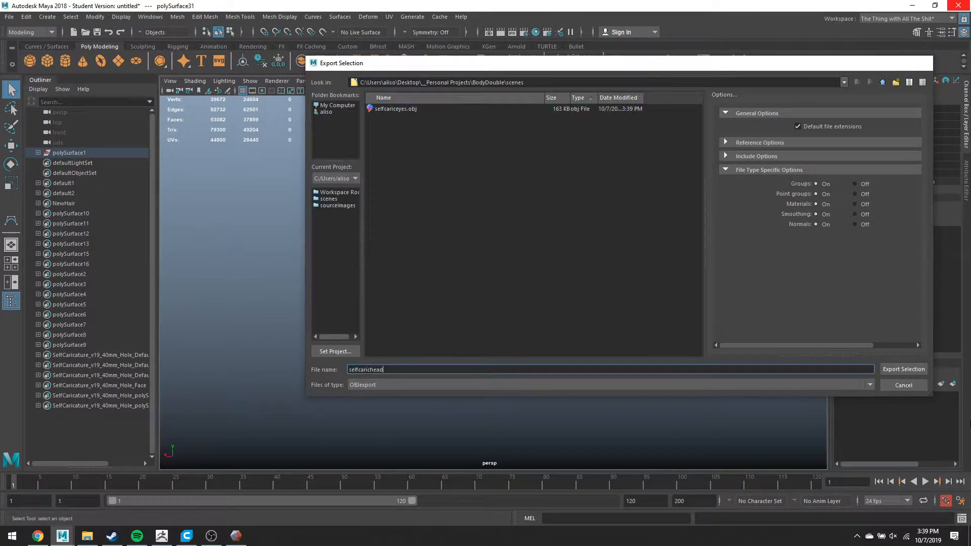
pyautogui.press('Return')
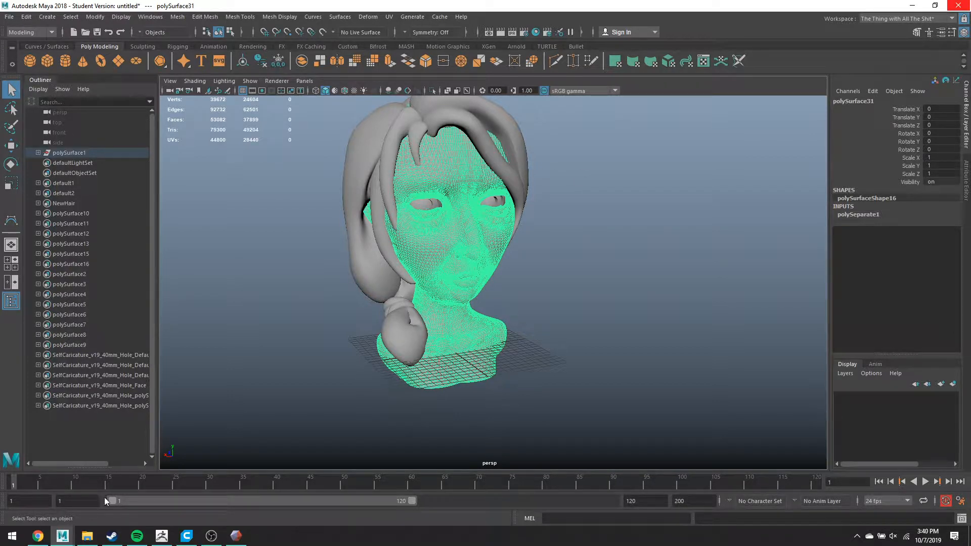
# - Bring up Meshmixer's Export Mesh dialog in OBJ format for the solid head
pyautogui.click(236, 536)
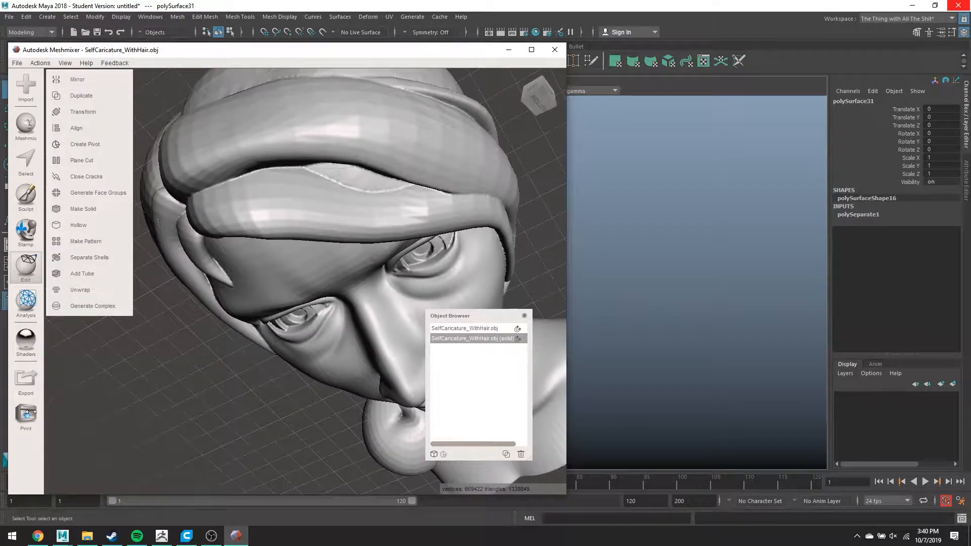
pyautogui.click(17, 382)
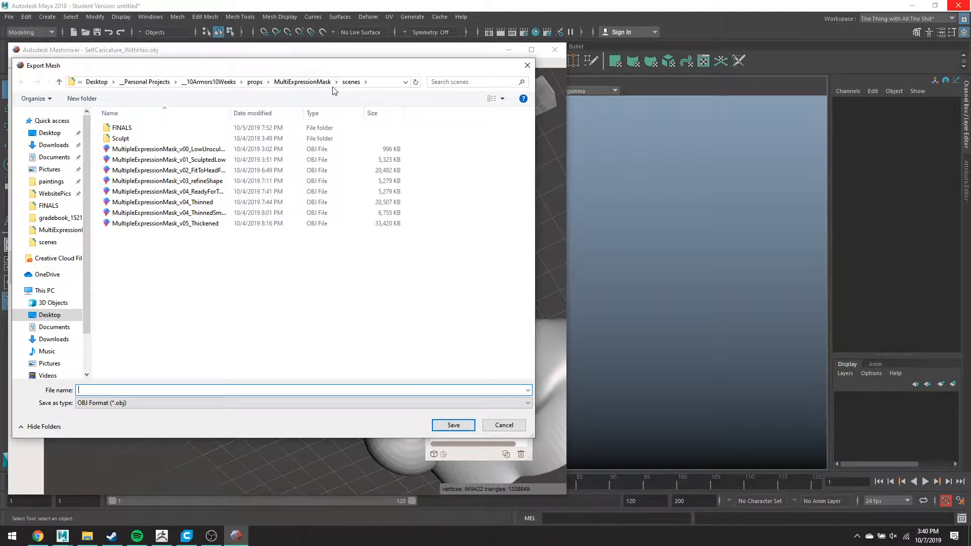
# - Add the line 'meshmixer not in 252' above Attendance in the Week 3 - Printing notes
pyautogui.click(40, 537)
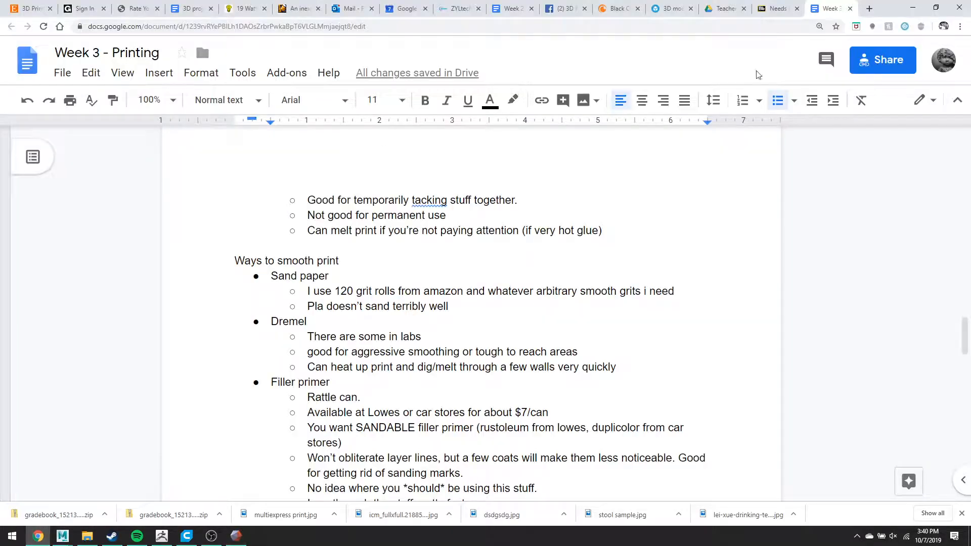
pyautogui.scroll(15, 660, 212)
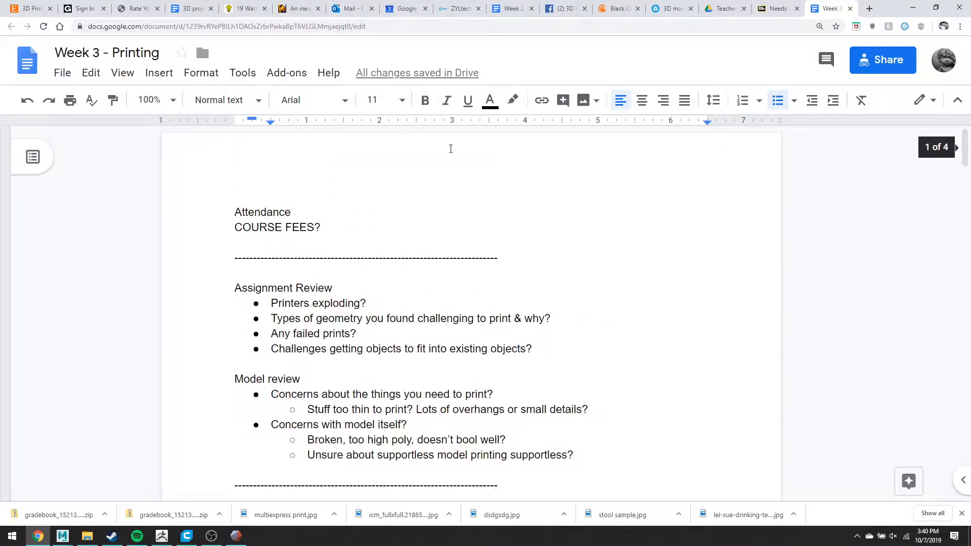
pyautogui.click(451, 149)
pyautogui.press('Return')
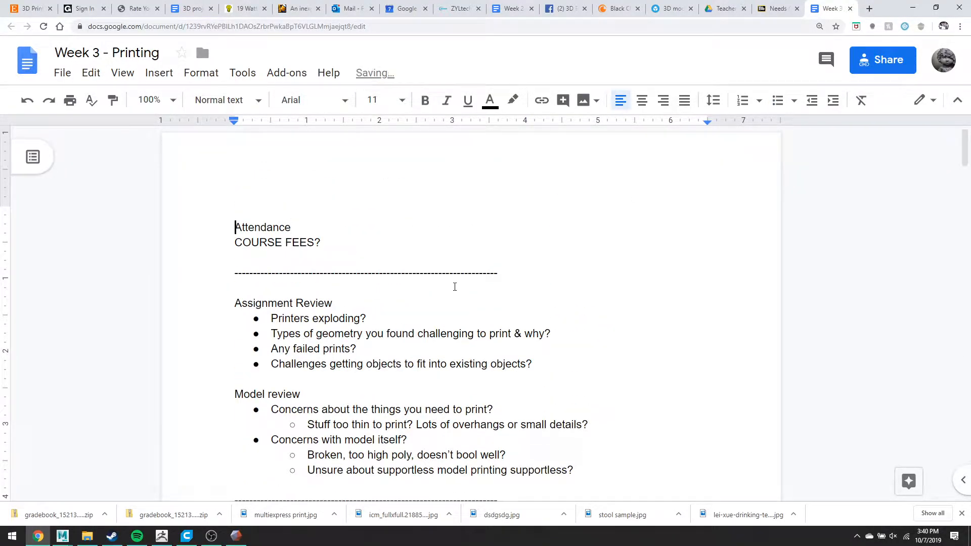
pyautogui.press('Return')
pyautogui.press('Up')
pyautogui.press('Up')
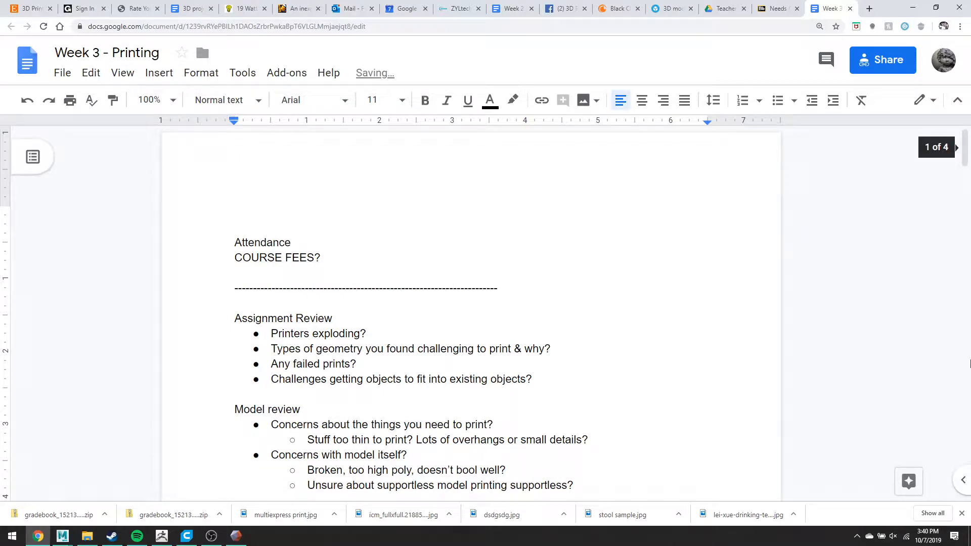
pyautogui.write('meshmixer not in 252')
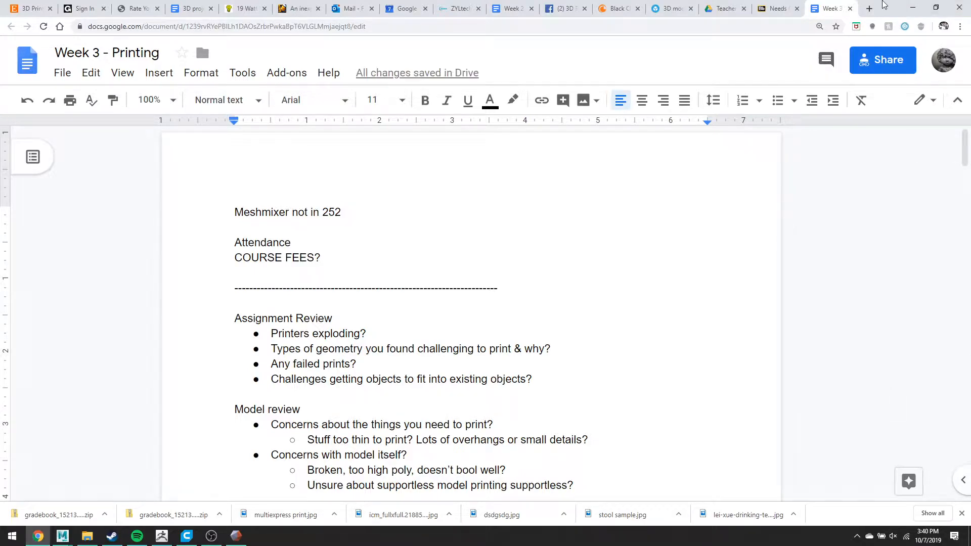
pyautogui.click(912, 7)
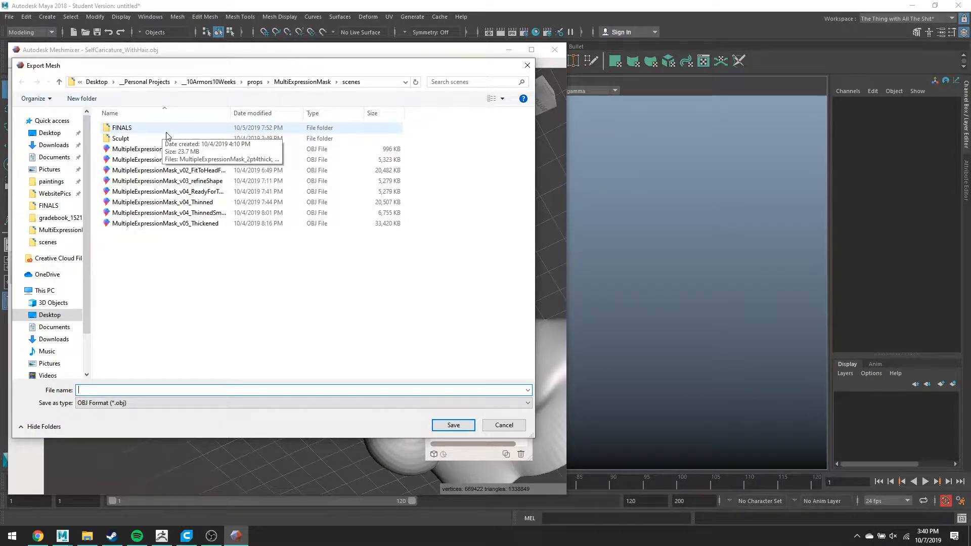
# - Save the solid head mesh as a selfcaric OBJ file in _Personal Projects > BodyDouble
pyautogui.click(150, 84)
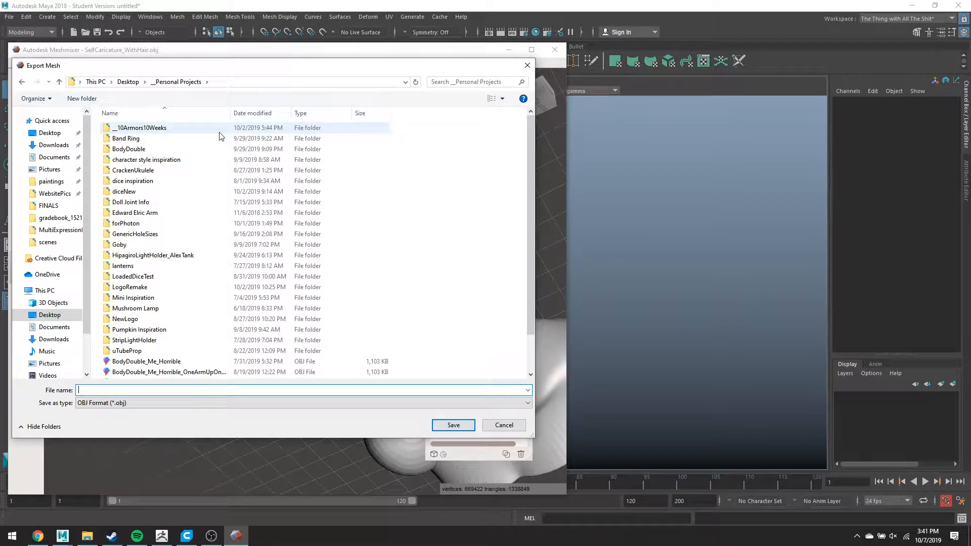
pyautogui.doubleClick(181, 150)
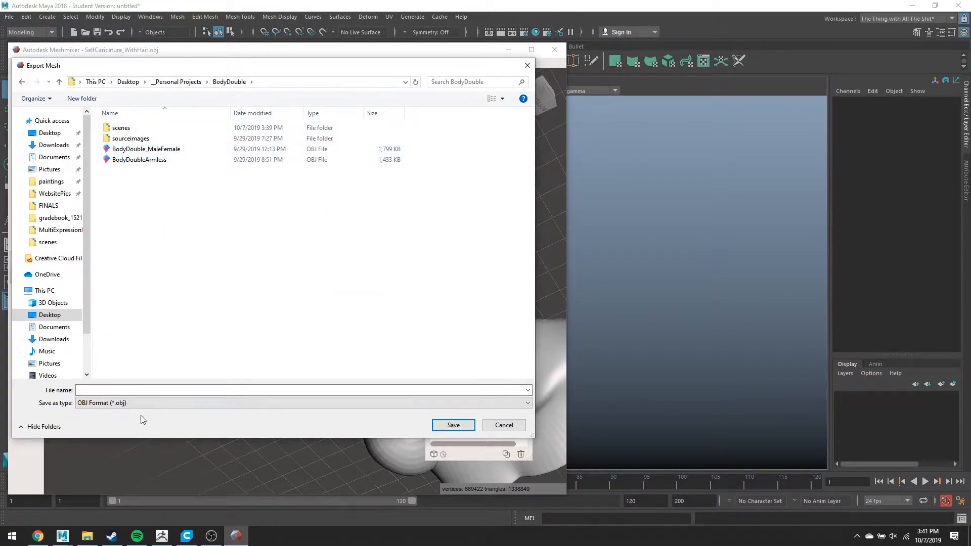
pyautogui.write('aric-superdense')
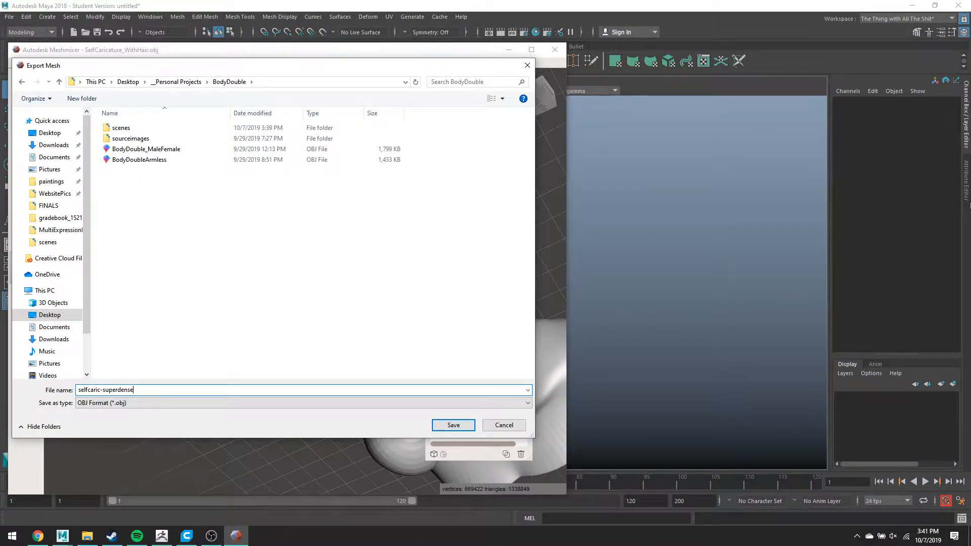
pyautogui.press('Return')
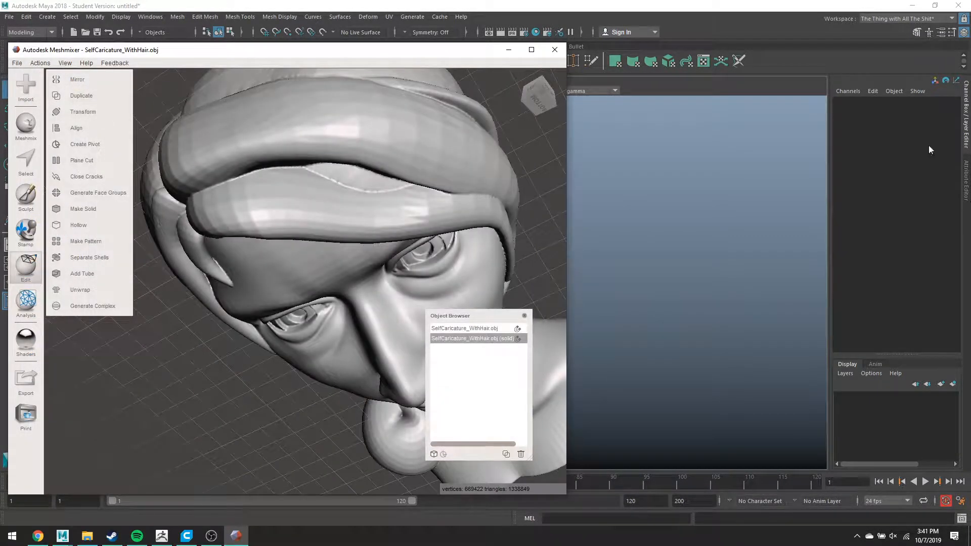
# - Export the two selected hair strands from Maya as the OBJ file 'selfcarichair'
pyautogui.click(709, 47)
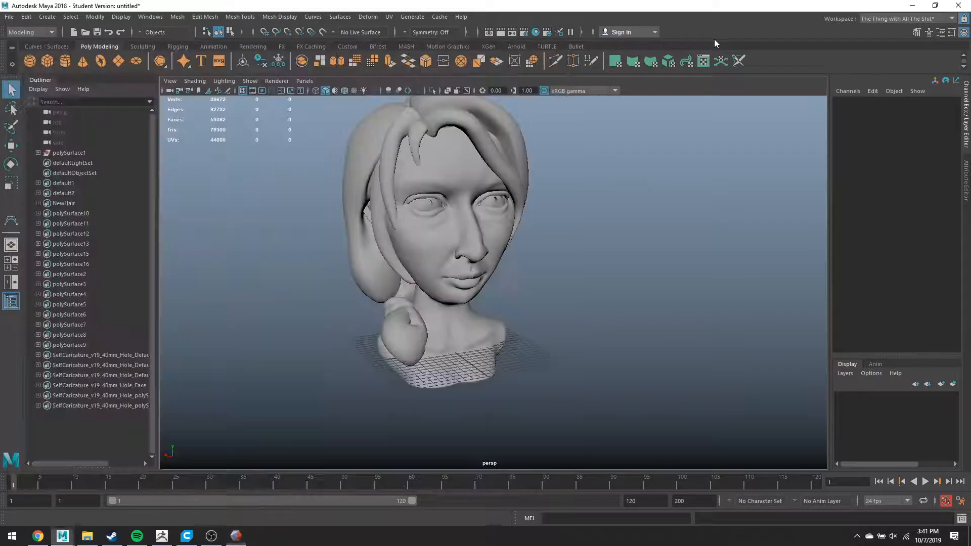
pyautogui.click(389, 116)
pyautogui.keyDown('shift'); pyautogui.click(484, 123); pyautogui.keyUp('shift')
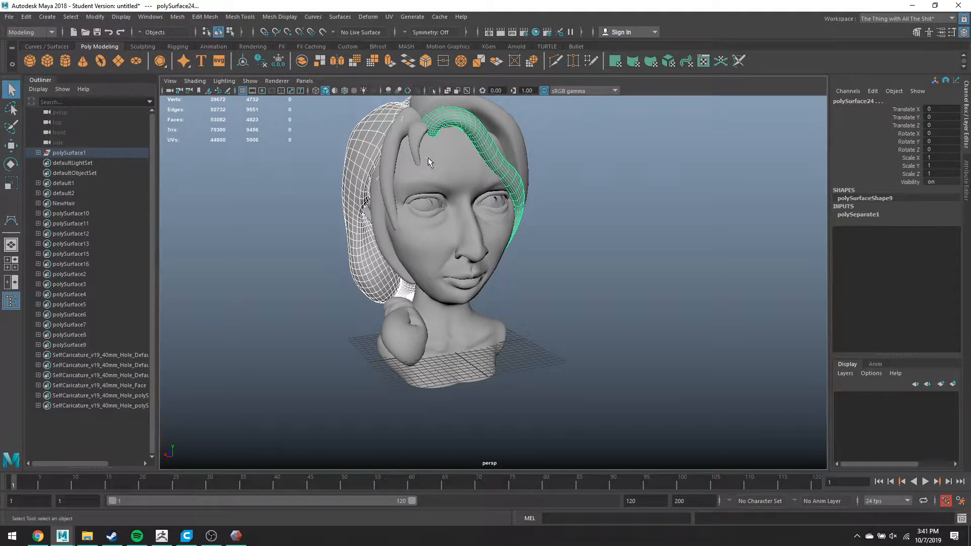
pyautogui.keyDown('alt'); pyautogui.moveTo(396, 175); pyautogui.dragTo(485, 230); pyautogui.keyUp('alt')
pyautogui.click(9, 18)
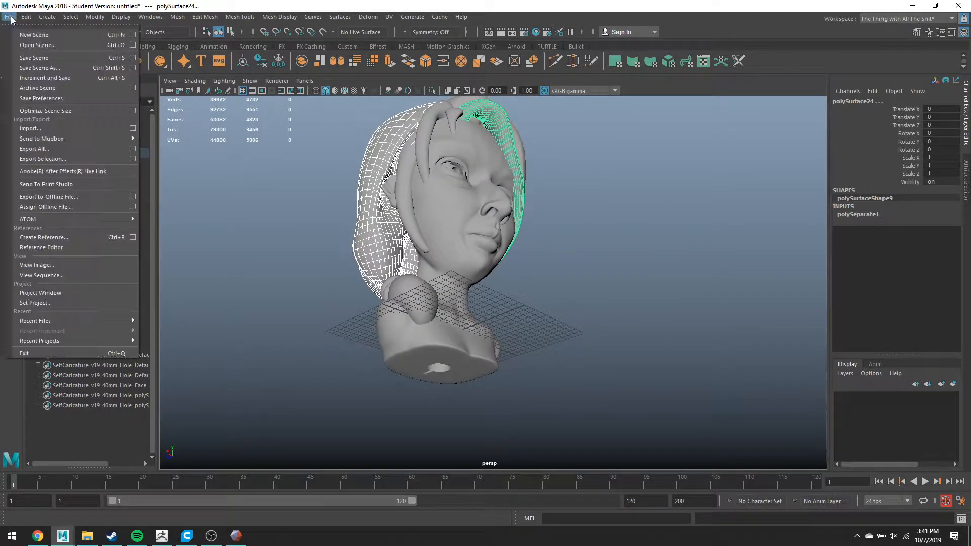
pyautogui.click(45, 160)
pyautogui.write('self')
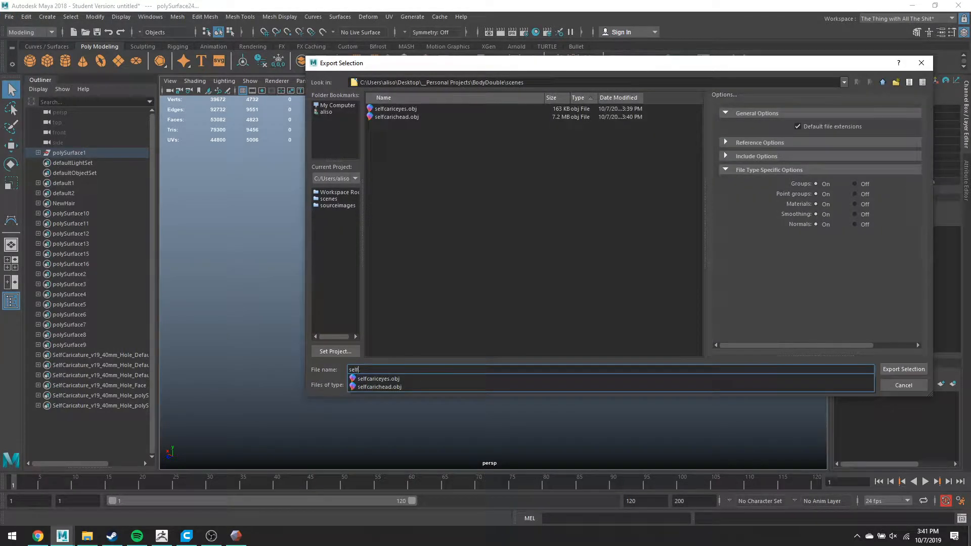
pyautogui.write('carih')
pyautogui.press('BackSpace')
pyautogui.write('chair')
pyautogui.press('Return')
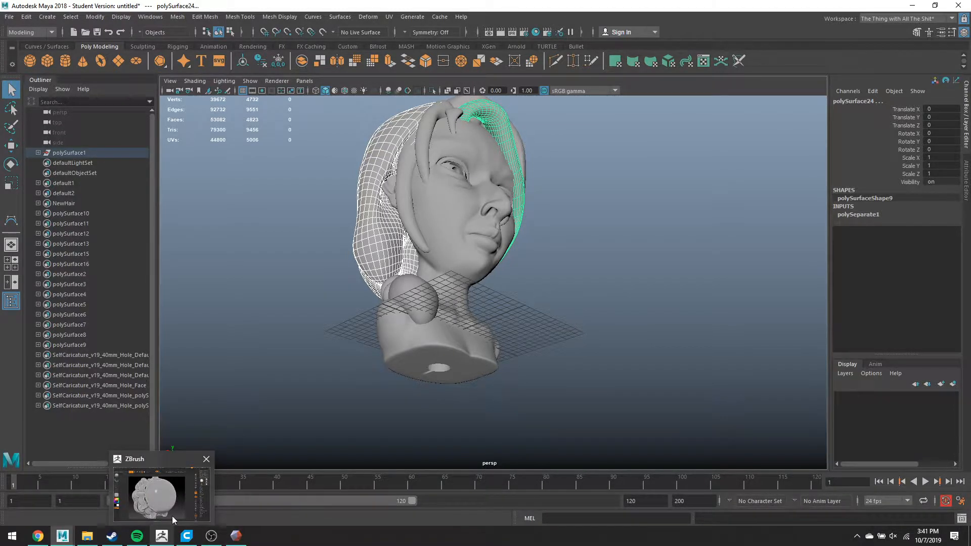
# - Start a new empty ZBrush document without saving changes to the mask model
pyautogui.click(167, 537)
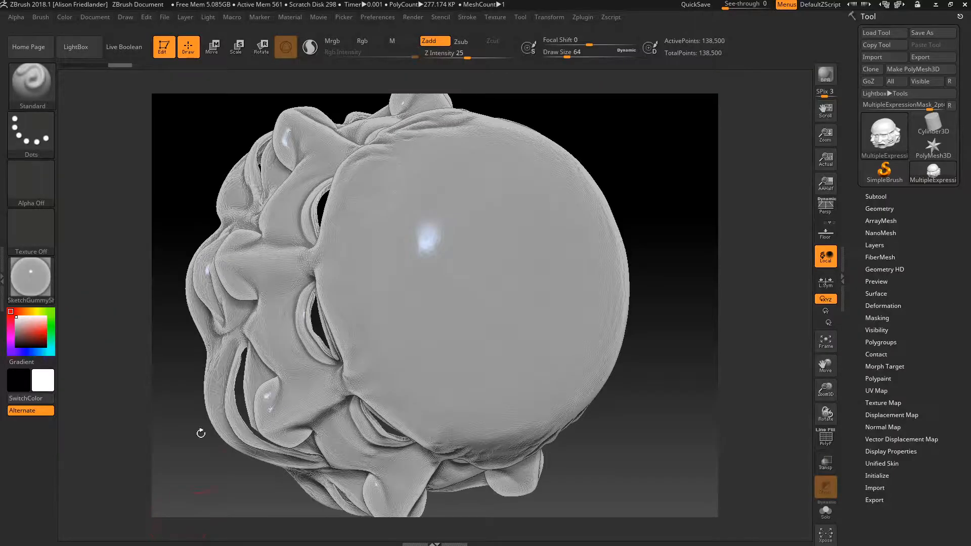
pyautogui.click(95, 17)
pyautogui.click(146, 144)
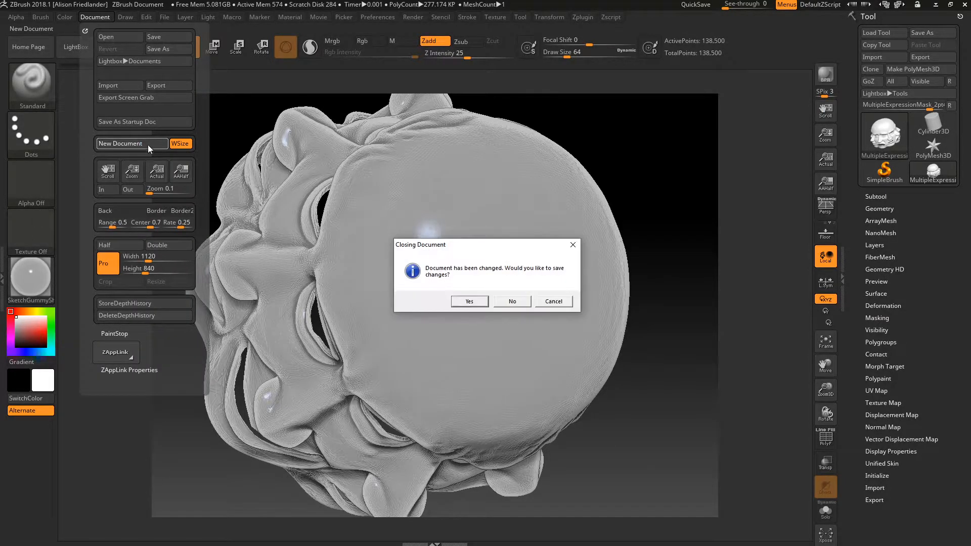
pyautogui.click(506, 303)
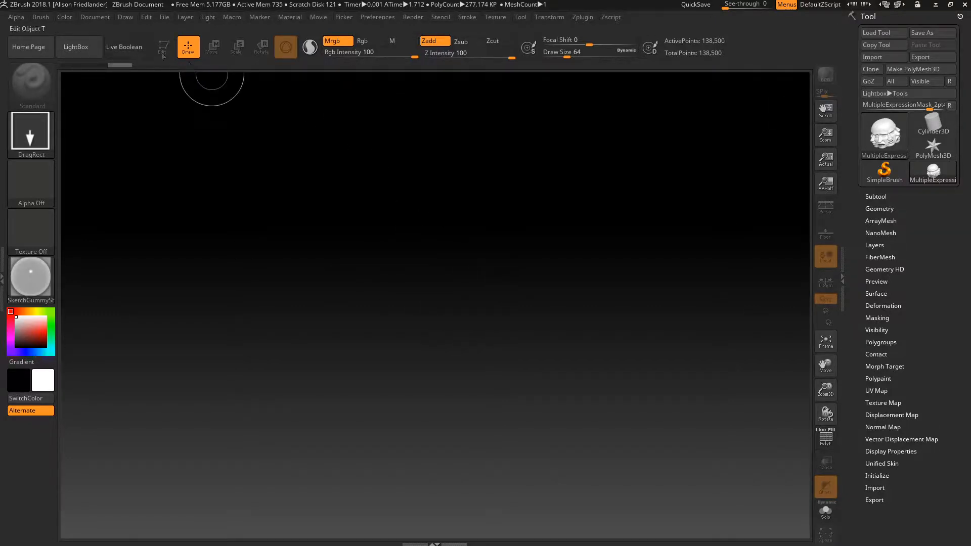
# - Look through ZBrush's Document and File menus
pyautogui.click(95, 16)
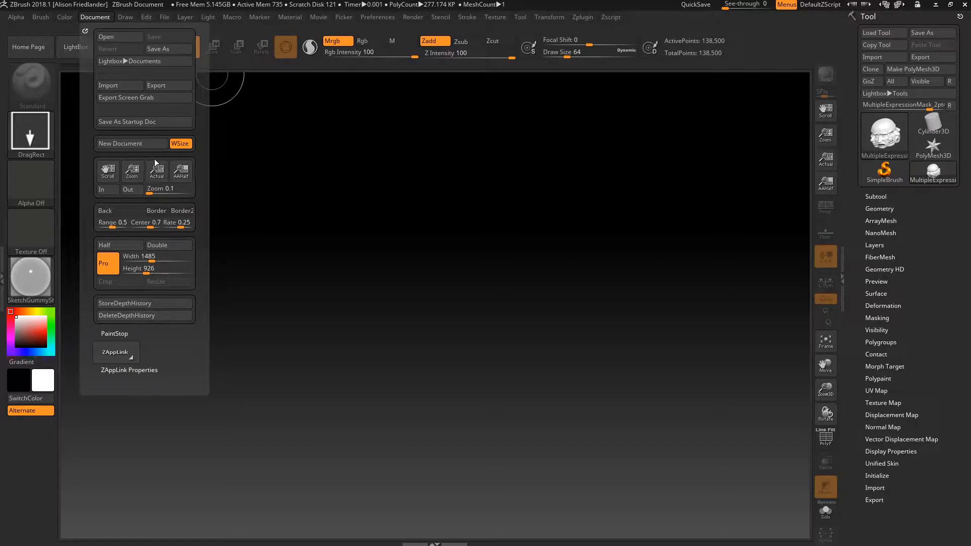
pyautogui.click(163, 16)
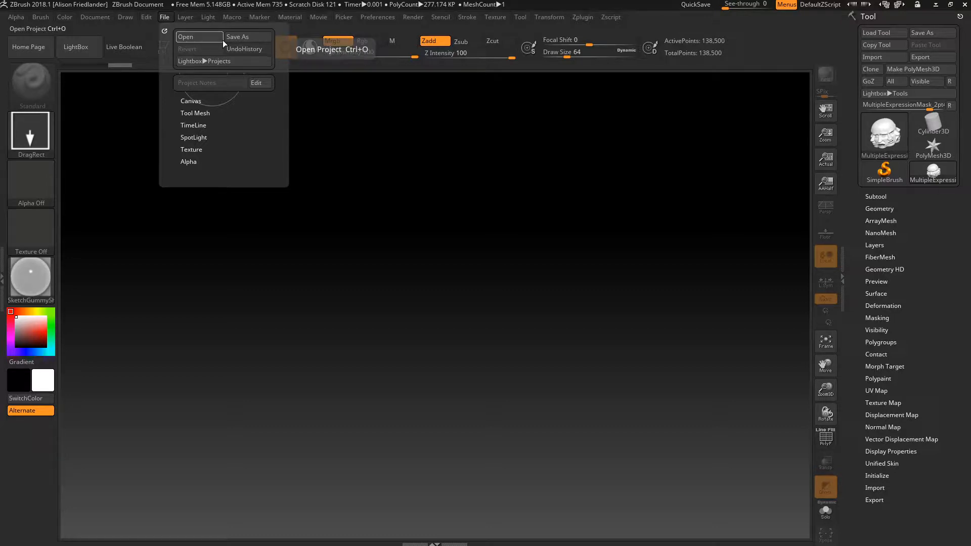
pyautogui.click(103, 16)
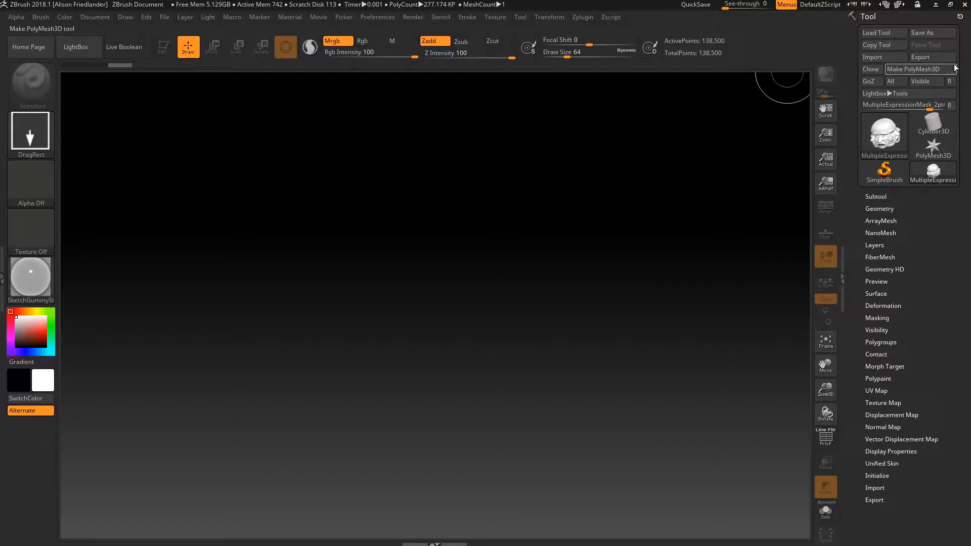
# - Locate selfcaric-superdense in BodyDouble for import, cancel it, and bring up the Start menu
pyautogui.click(890, 60)
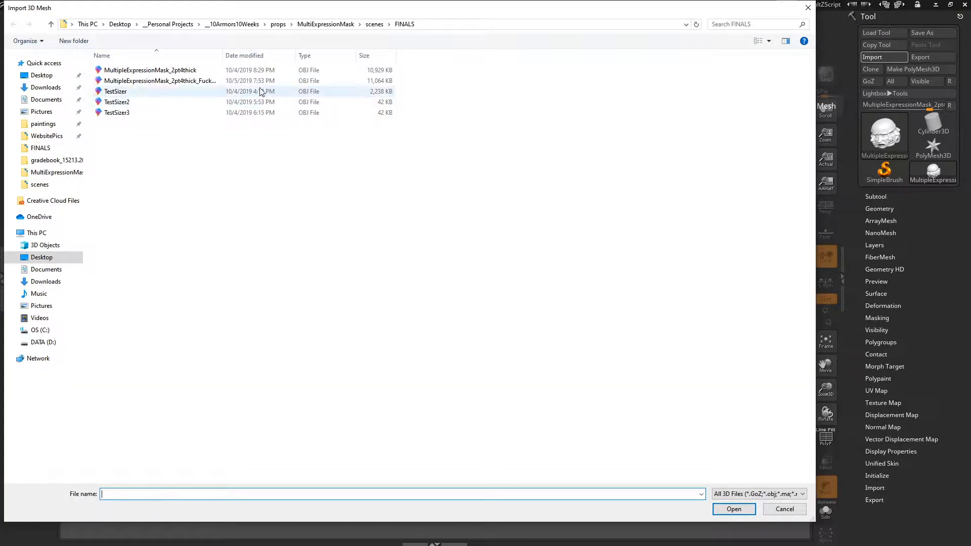
pyautogui.click(241, 25)
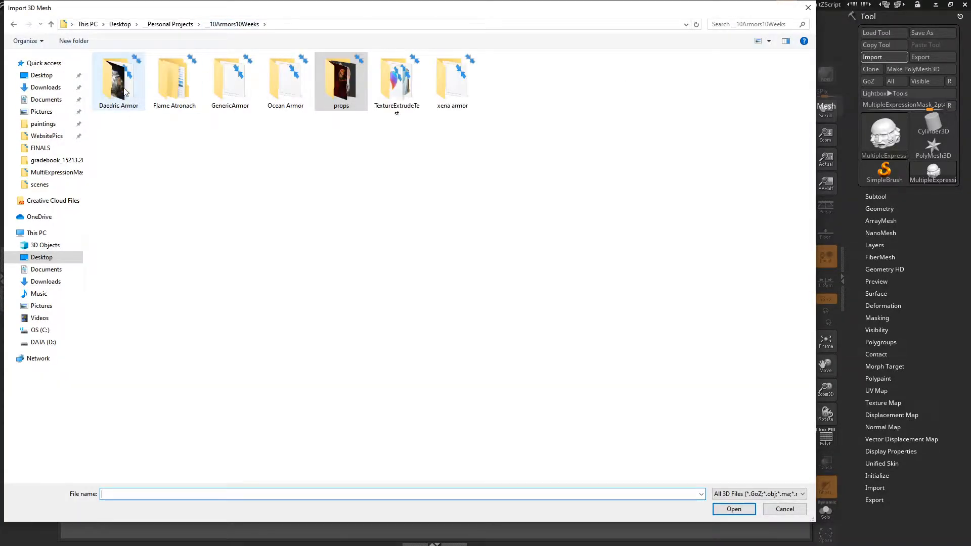
pyautogui.click(171, 25)
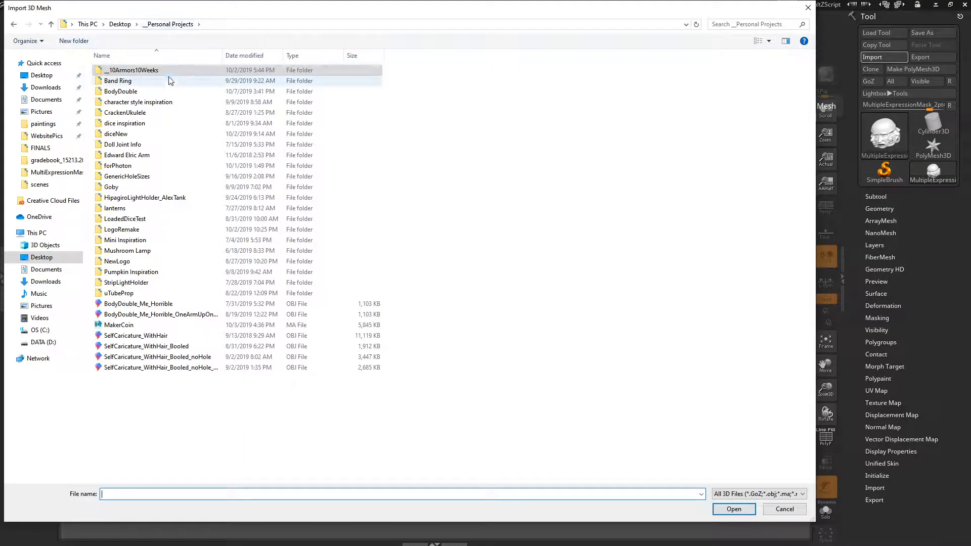
pyautogui.doubleClick(145, 91)
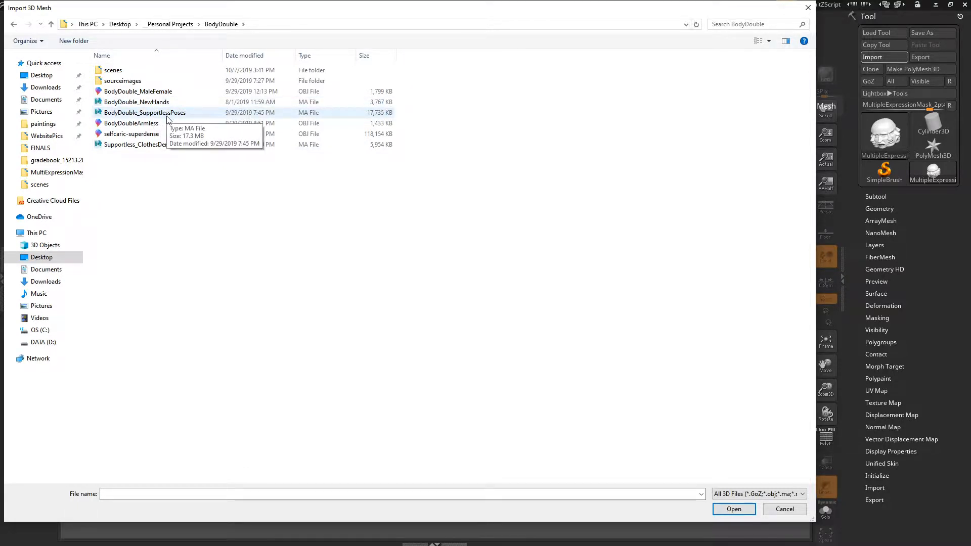
pyautogui.click(154, 134)
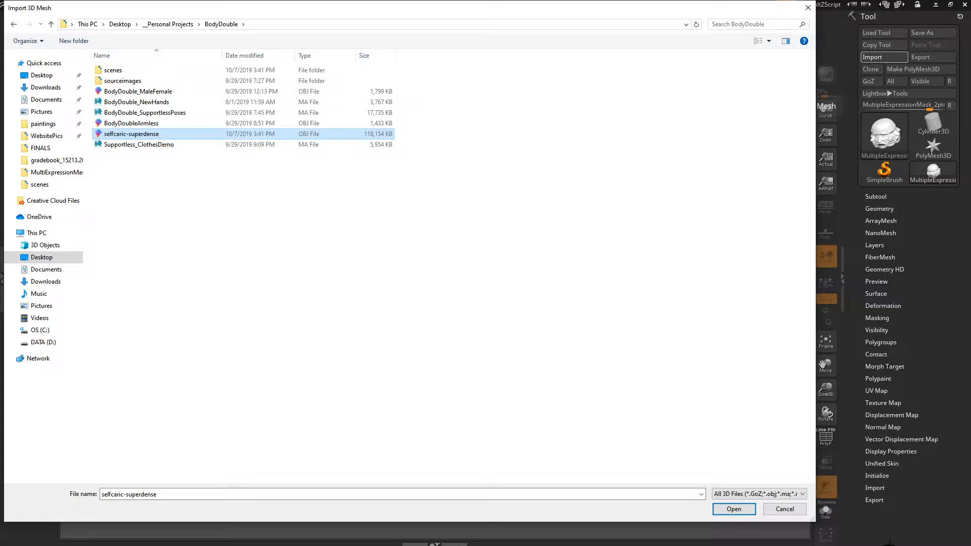
pyautogui.click(788, 511)
pyautogui.press('super')
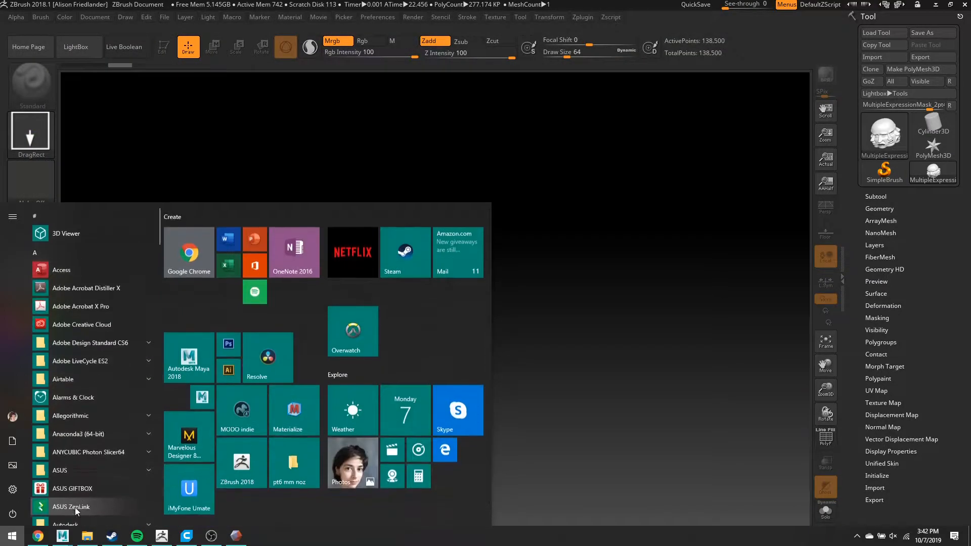
# - Check the exported selfcarichead, selfcarichair and selfcariceyes files in Maya, then reopen ZBrush's mesh import
pyautogui.moveTo(64, 534)
pyautogui.click(159, 493)
pyautogui.click(8, 17)
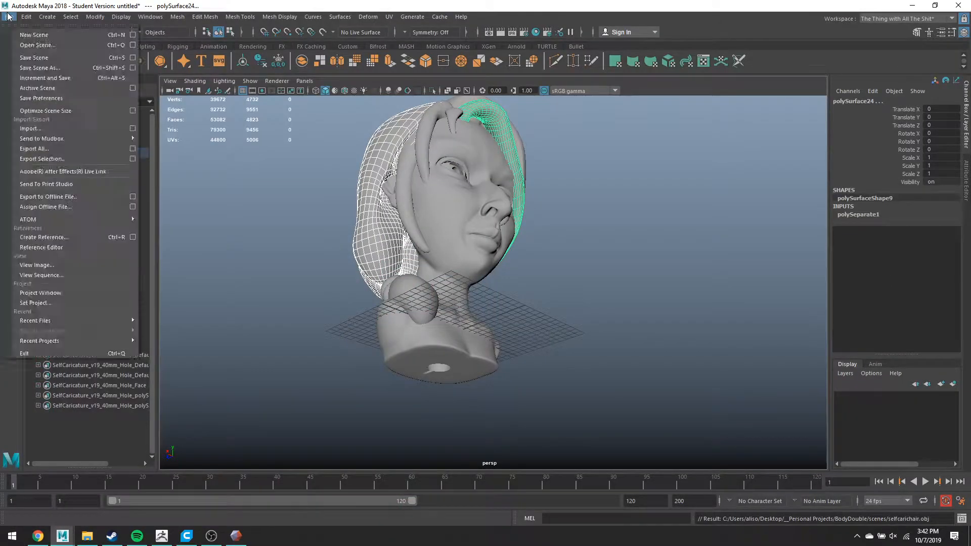
pyautogui.click(56, 158)
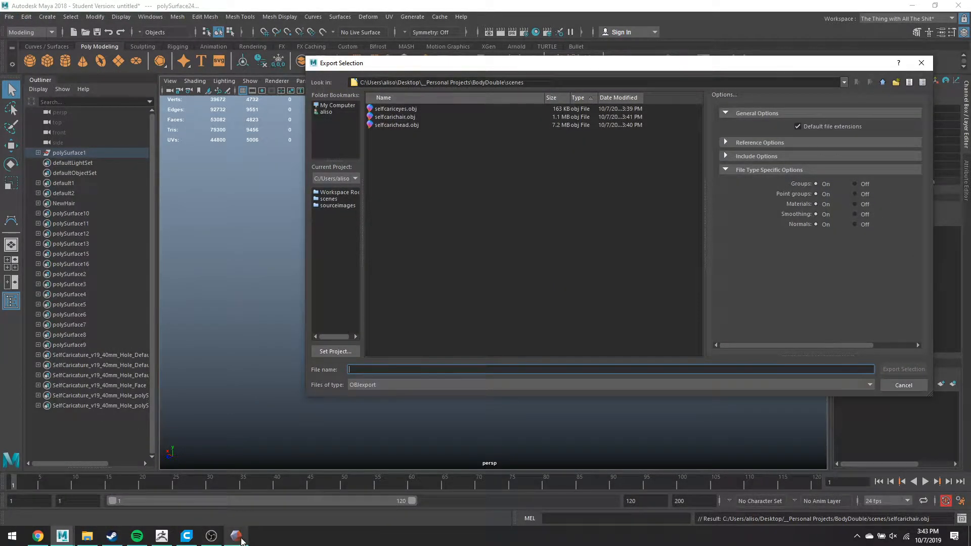
pyautogui.click(162, 535)
pyautogui.click(872, 57)
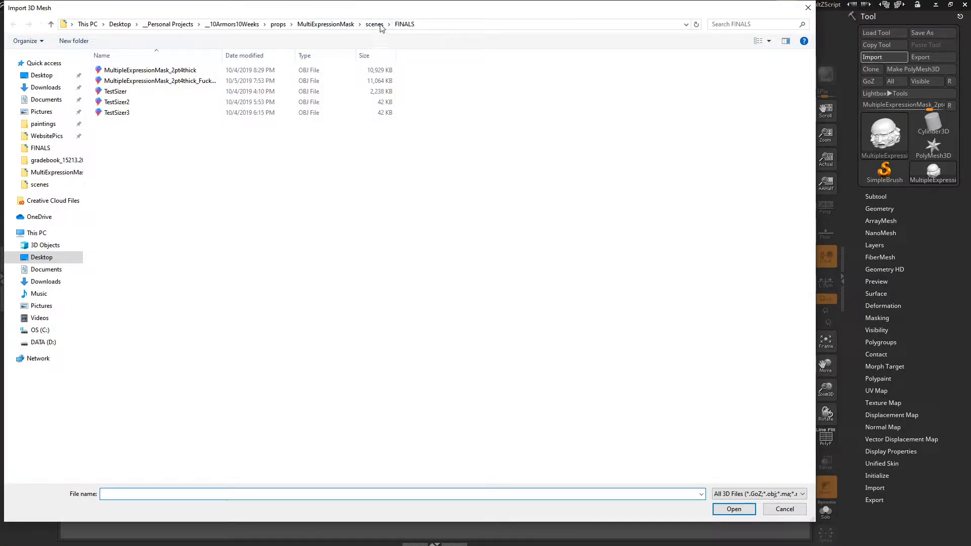
# - Import selfcarichead from BodyDouble > scenes, draw it on the canvas and enter Edit mode
pyautogui.click(163, 25)
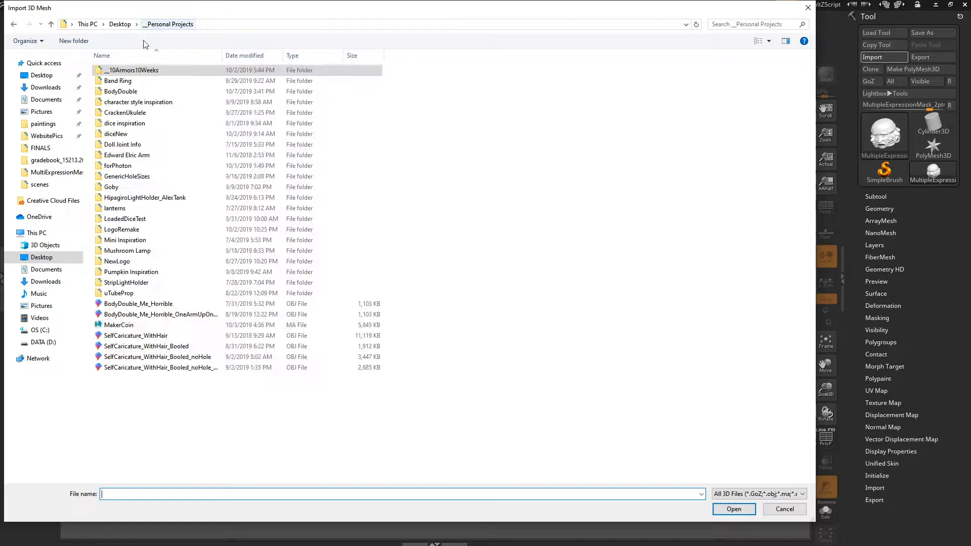
pyautogui.doubleClick(122, 91)
pyautogui.doubleClick(114, 70)
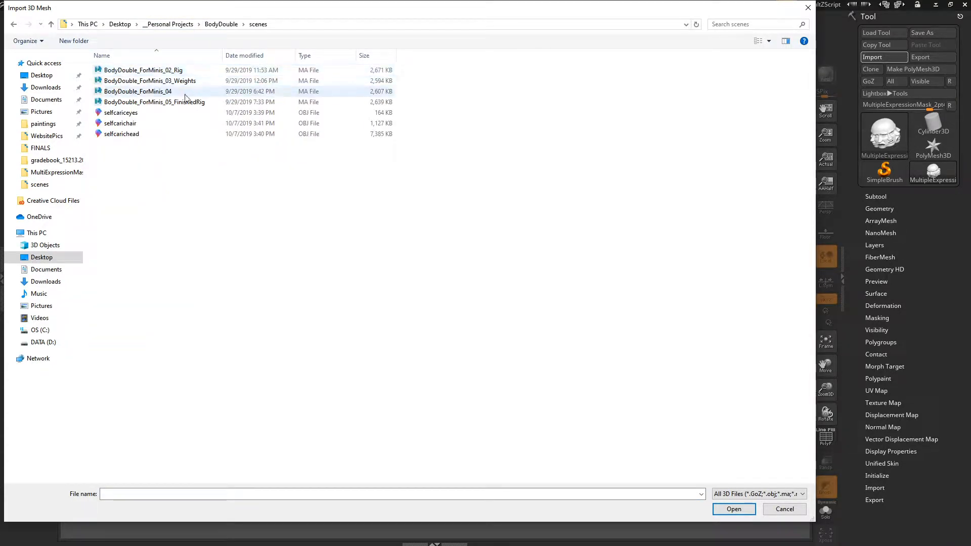
pyautogui.doubleClick(160, 135)
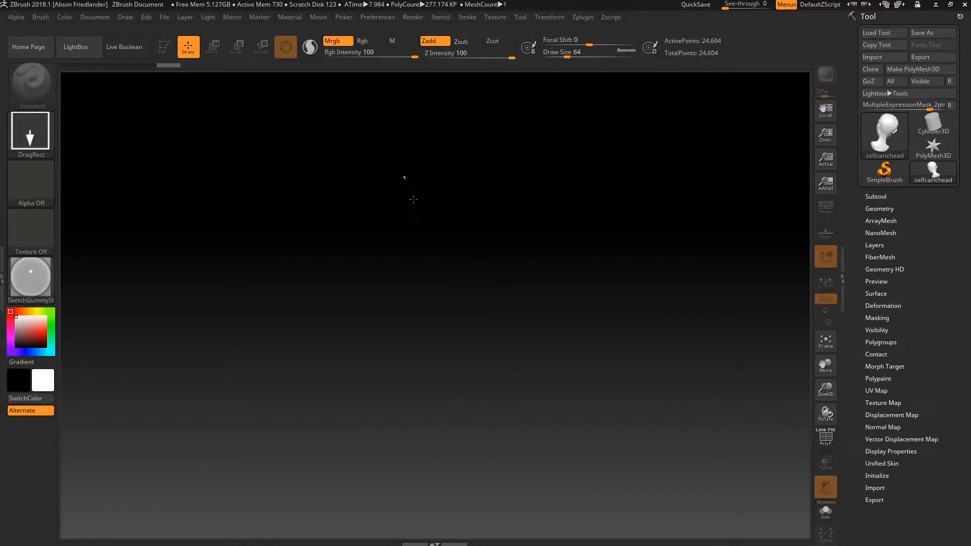
pyautogui.moveTo(413, 199); pyautogui.dragTo(404, 524)
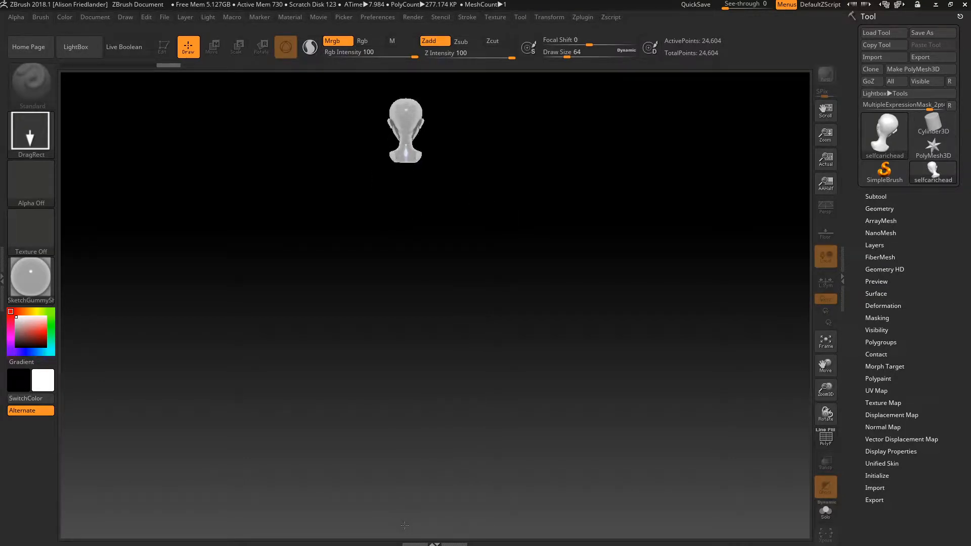
pyautogui.press('t')
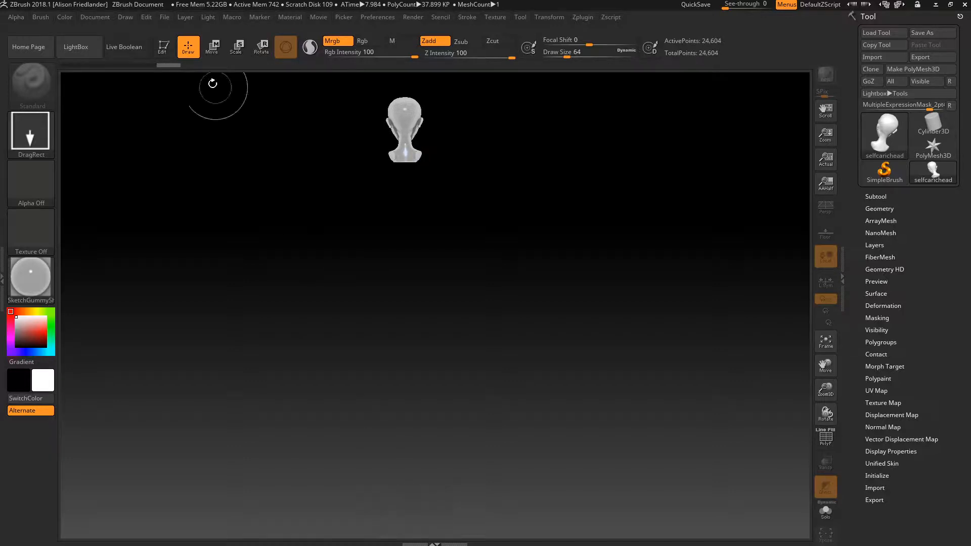
pyautogui.click(163, 48)
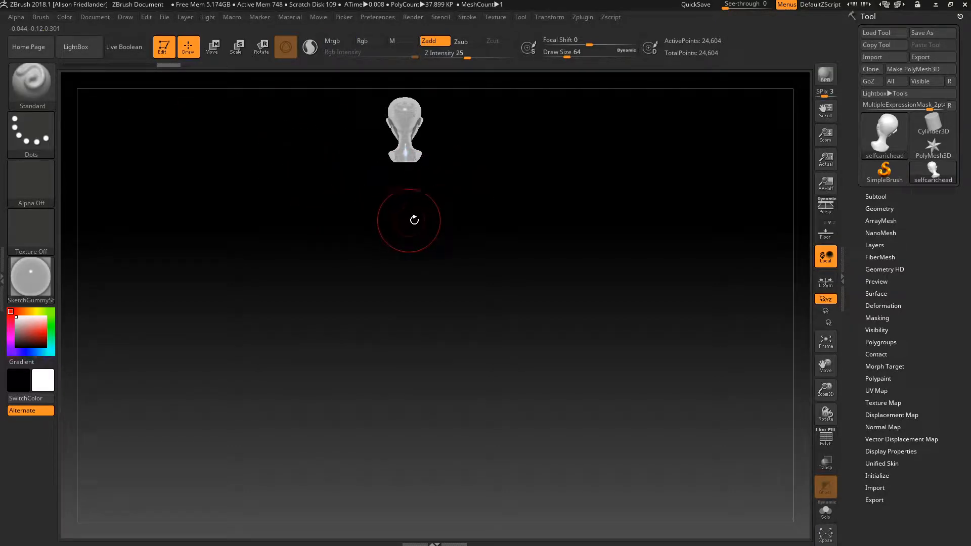
# - Frame and turn the head to face front, then expand the Subtool list
pyautogui.keyDown('alt'); pyautogui.moveTo(470, 180); pyautogui.dragTo(466, 308); pyautogui.keyUp('alt')
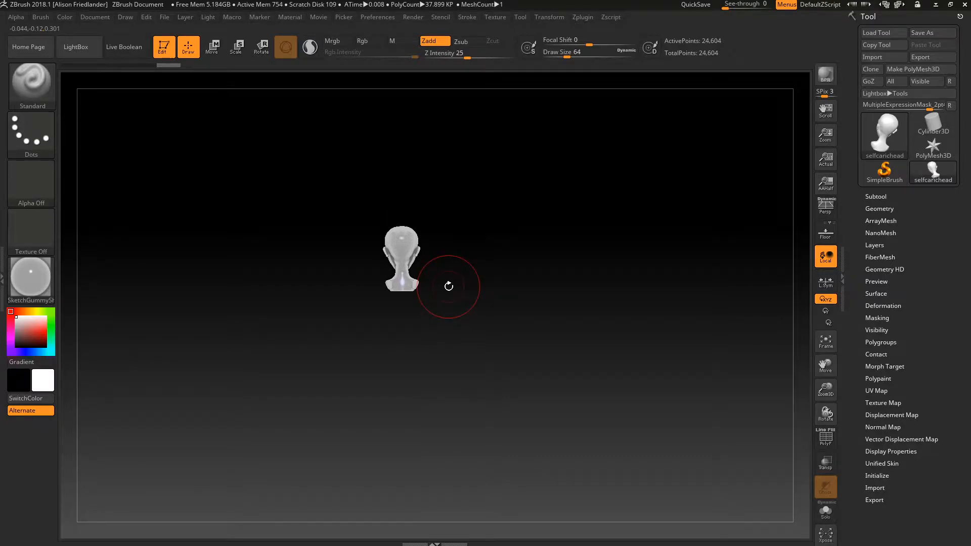
pyautogui.moveTo(462, 278)
pyautogui.keyDown('ctrl'); pyautogui.mouseDown(button='right')
pyautogui.moveTo(581, 278)
pyautogui.moveTo(576, 209)
pyautogui.mouseUp(button='right'); pyautogui.keyUp('ctrl')
pyautogui.keyDown('alt'); pyautogui.moveTo(576, 209); pyautogui.dragTo(585, 373); pyautogui.keyUp('alt')
pyautogui.moveTo(585, 373)
pyautogui.keyDown('ctrl'); pyautogui.mouseDown(button='right')
pyautogui.moveTo(630, 307)
pyautogui.moveTo(604, 248)
pyautogui.mouseUp(button='right'); pyautogui.keyUp('ctrl')
pyautogui.keyDown('alt'); pyautogui.moveTo(605, 248); pyautogui.dragTo(594, 389); pyautogui.keyUp('alt')
pyautogui.keyDown('ctrl'); pyautogui.moveTo(594, 390); pyautogui.dragTo(604, 306, button='right'); pyautogui.keyUp('ctrl')
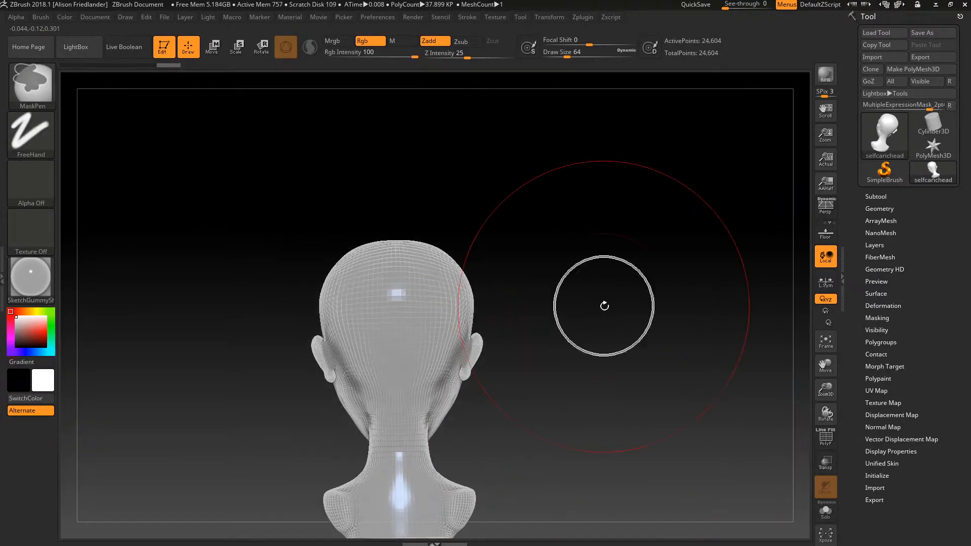
pyautogui.keyDown('alt'); pyautogui.moveTo(581, 359); pyautogui.dragTo(584, 282); pyautogui.keyUp('alt')
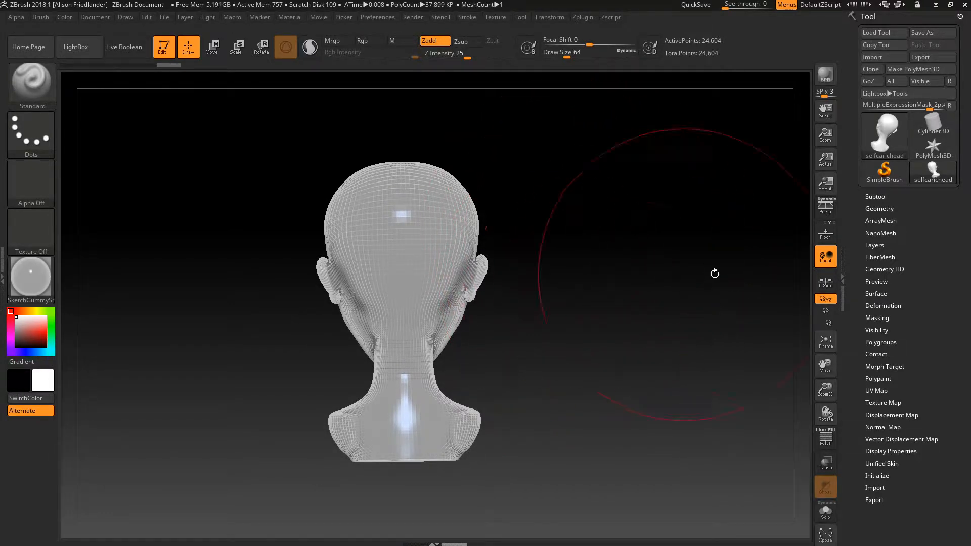
pyautogui.moveTo(632, 298)
pyautogui.mouseDown()
pyautogui.moveTo(650, 288)
pyautogui.moveTo(568, 278)
pyautogui.moveTo(401, 224)
pyautogui.moveTo(625, 282)
pyautogui.moveTo(566, 269)
pyautogui.moveTo(725, 274)
pyautogui.moveTo(735, 262)
pyautogui.mouseUp()
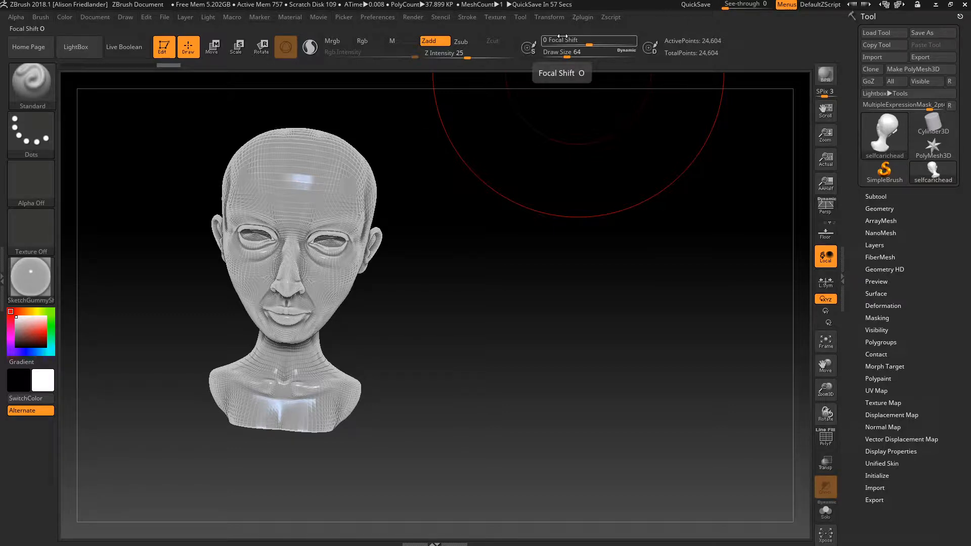
pyautogui.click(585, 18)
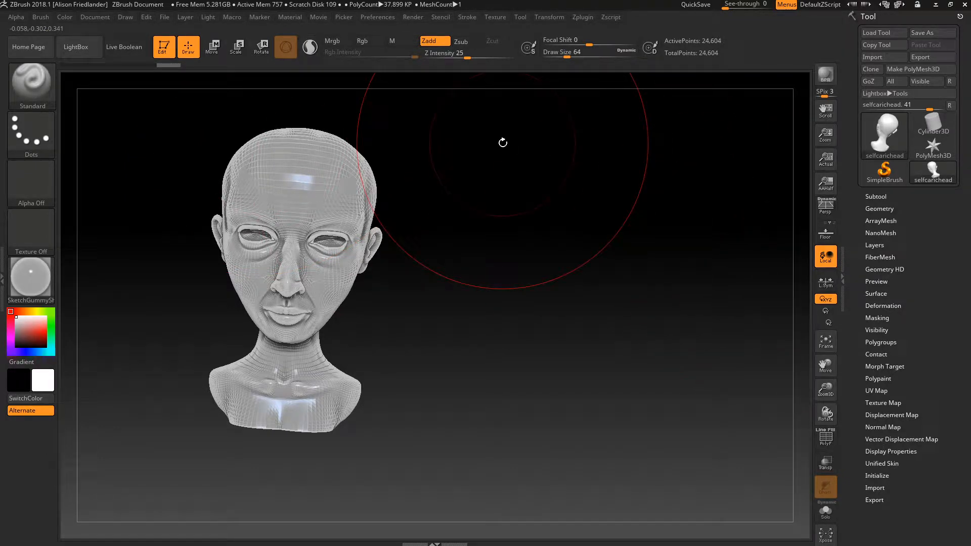
pyautogui.click(879, 196)
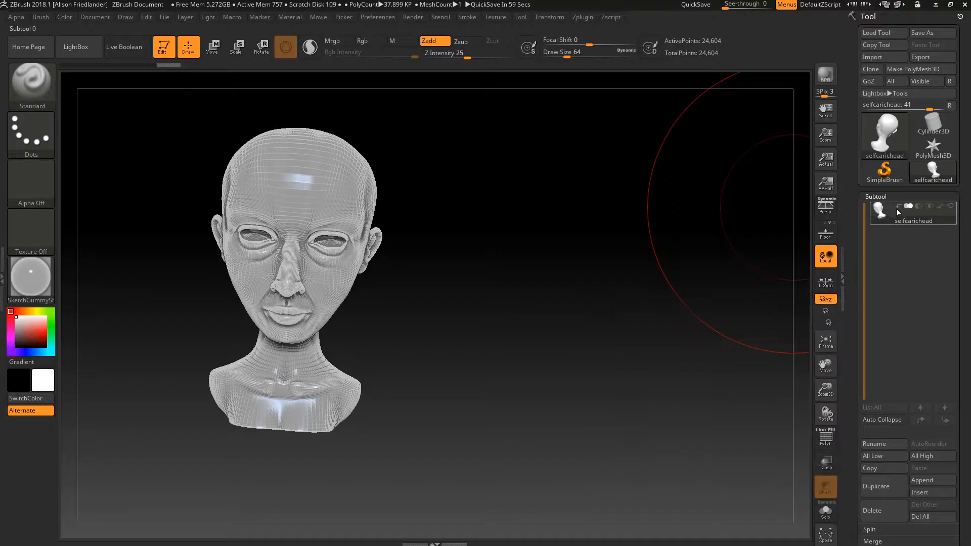
# - Append selfcariceyes and selfcarichair as subtools using SubTool Master's multi-append
pyautogui.moveTo(891, 209)
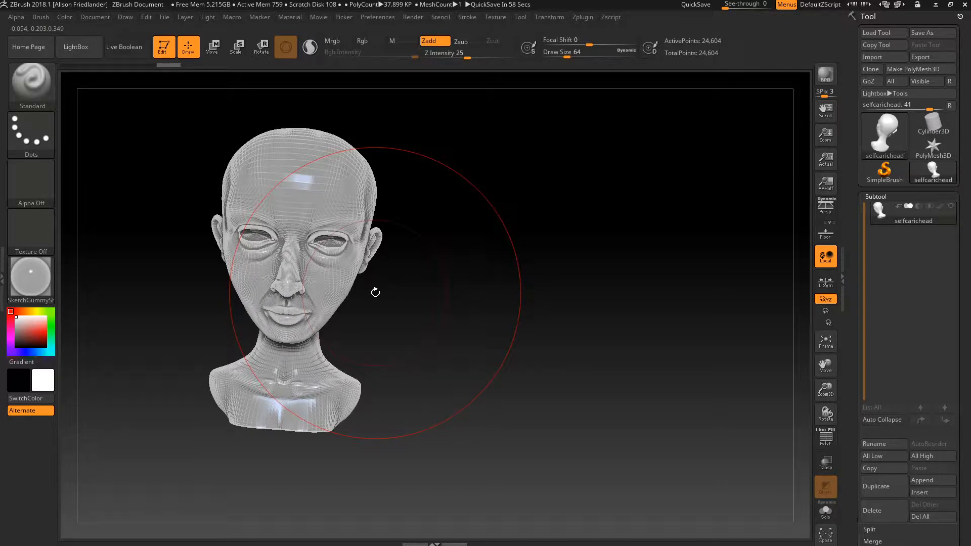
pyautogui.click(584, 18)
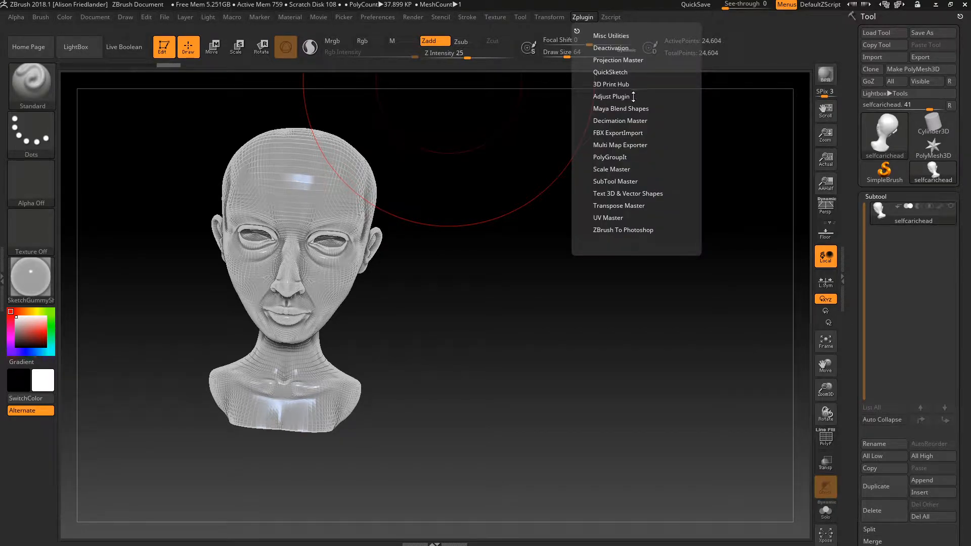
pyautogui.click(621, 181)
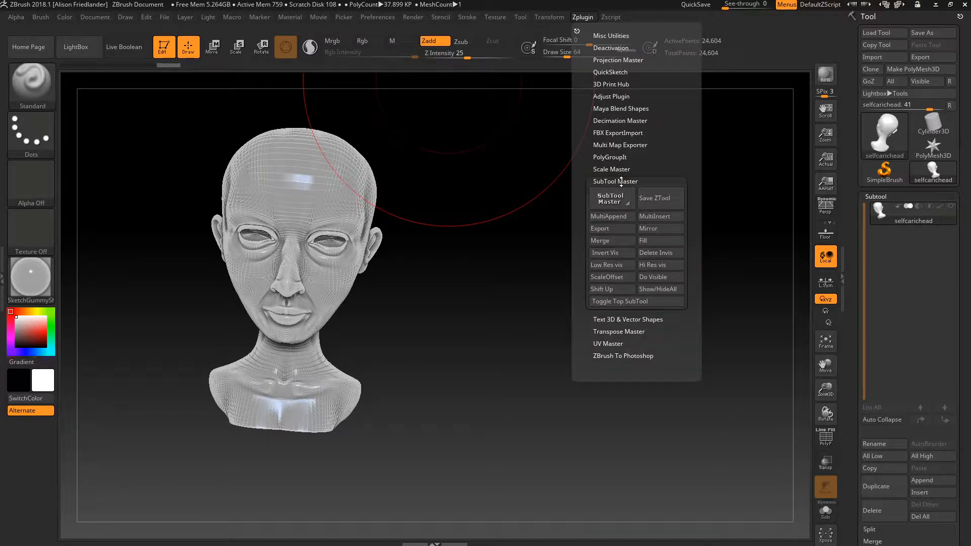
pyautogui.click(621, 220)
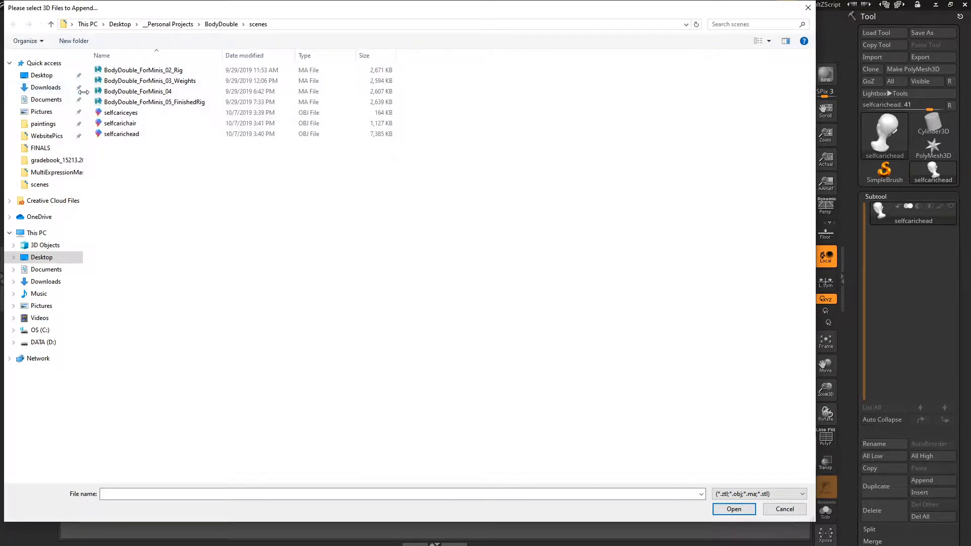
pyautogui.click(166, 113)
pyautogui.keyDown('ctrl'); pyautogui.click(169, 123); pyautogui.keyUp('ctrl')
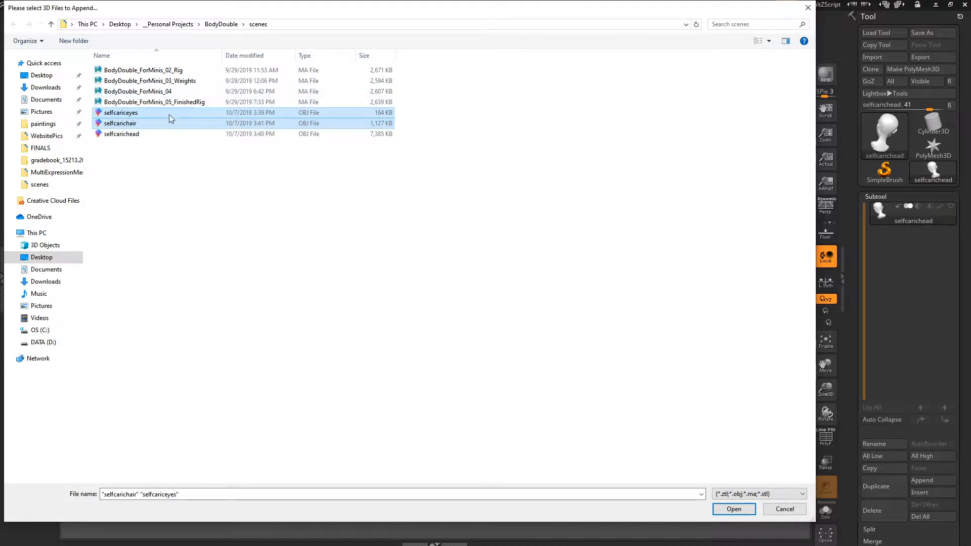
pyautogui.click(734, 509)
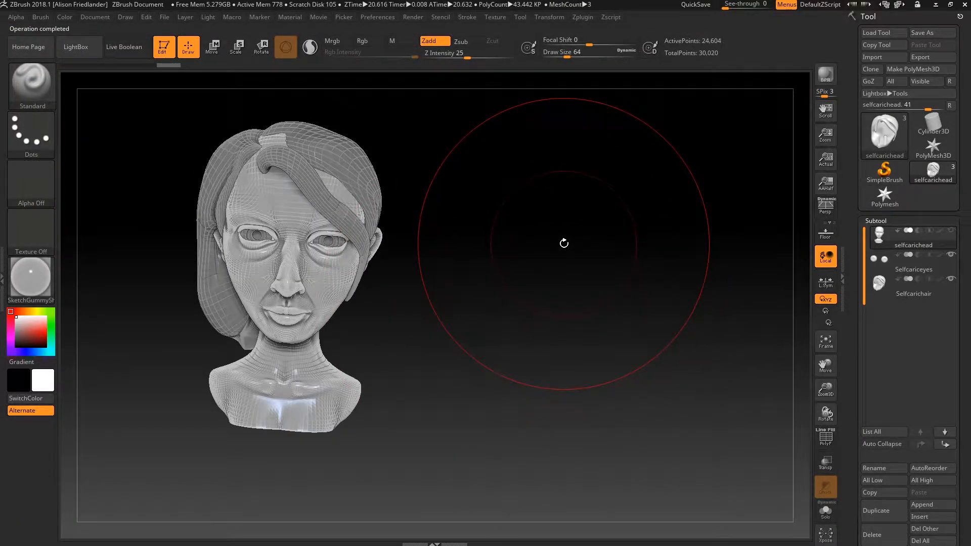
pyautogui.keyDown('alt'); pyautogui.moveTo(559, 262); pyautogui.dragTo(630, 271); pyautogui.keyUp('alt')
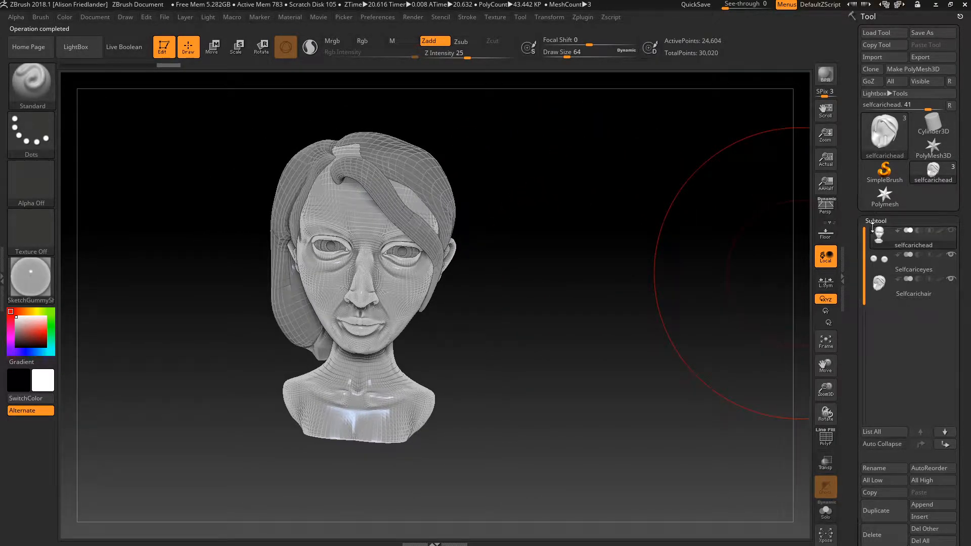
pyautogui.click(887, 261)
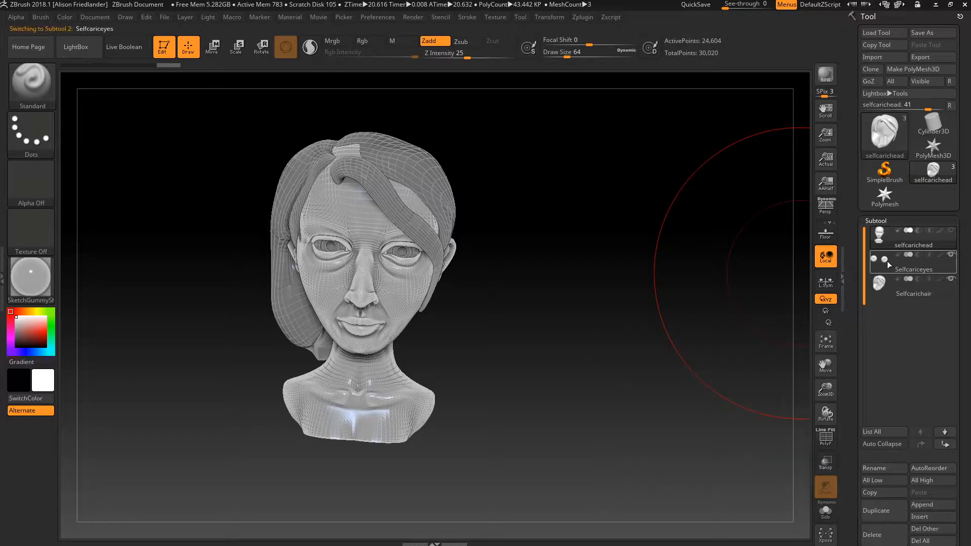
pyautogui.click(912, 296)
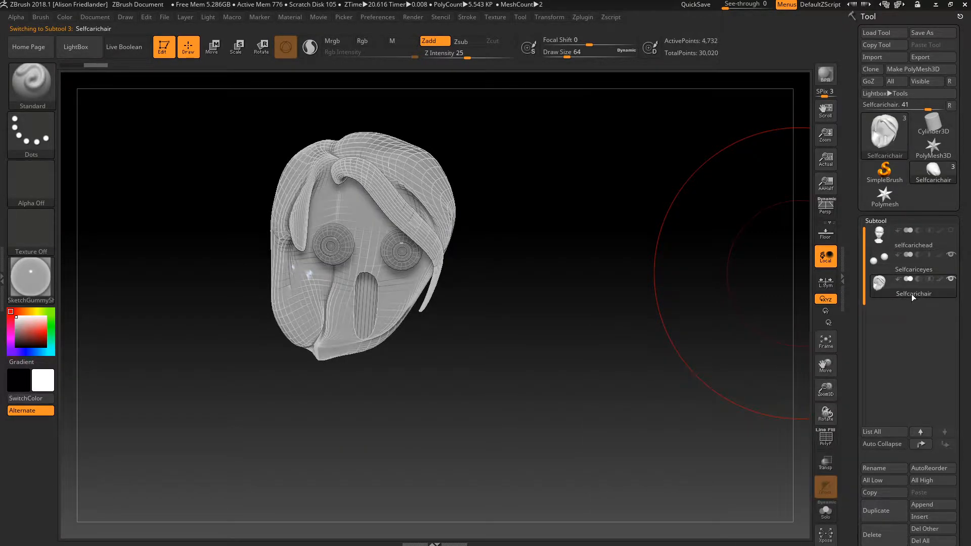
pyautogui.click(949, 244)
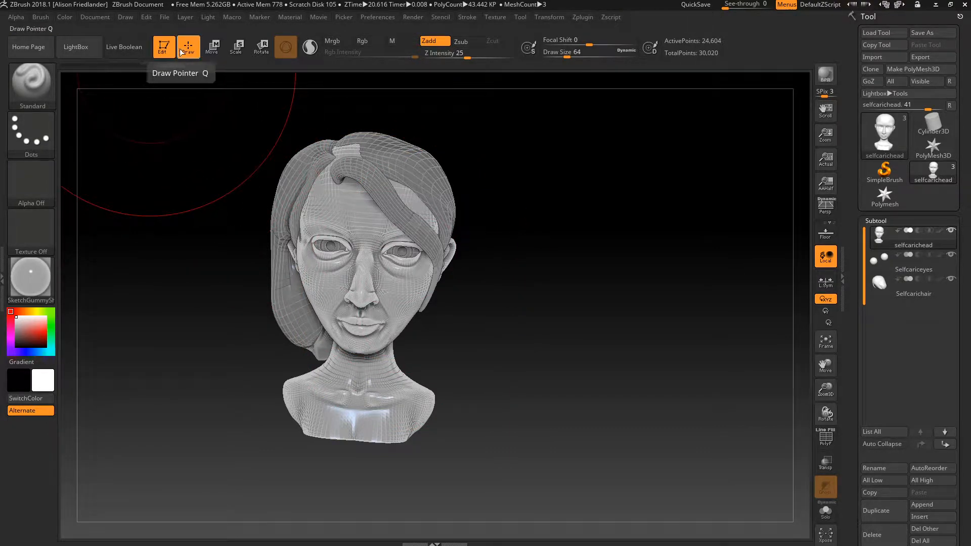
# - Enable Live Boolean and cycle the head and eyes boolean modes, leaving both on union
pyautogui.click(135, 51)
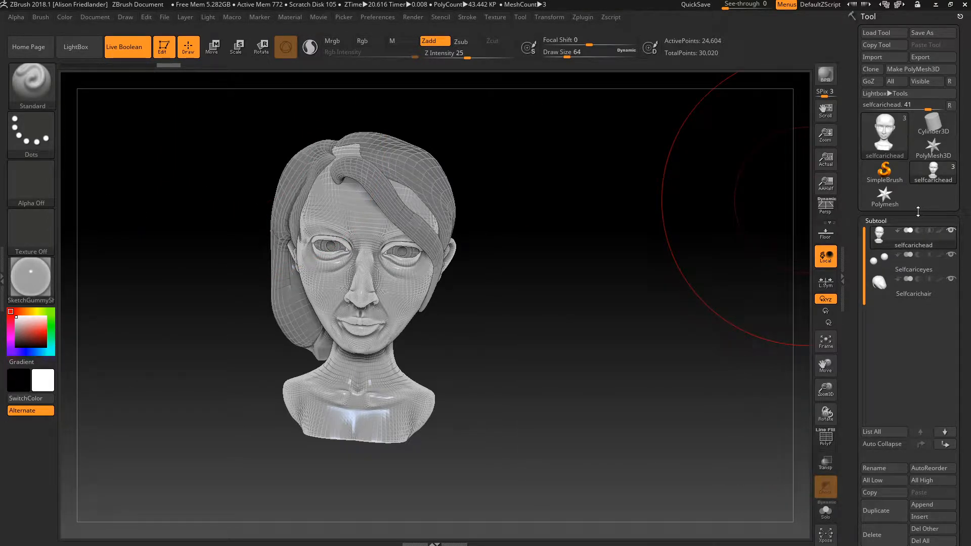
pyautogui.moveTo(922, 234)
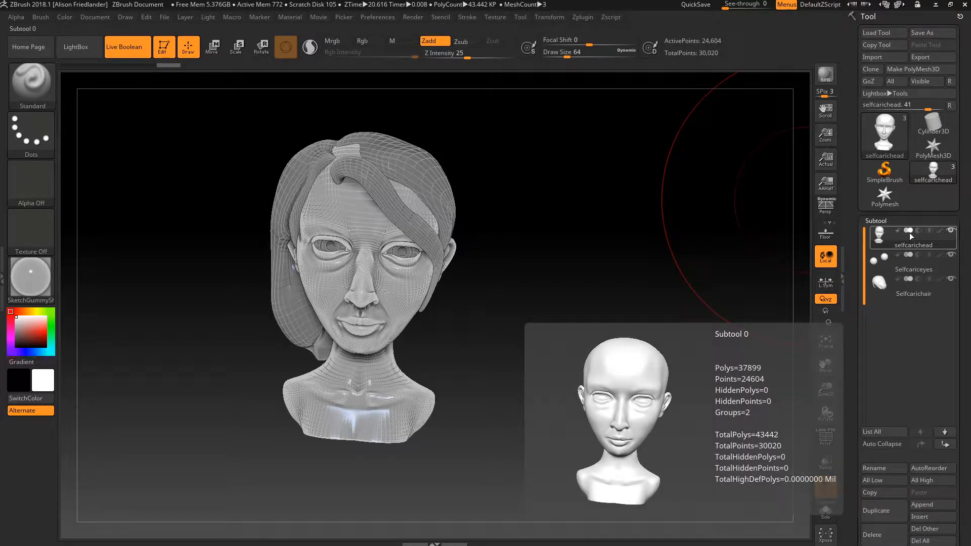
pyautogui.click(917, 232)
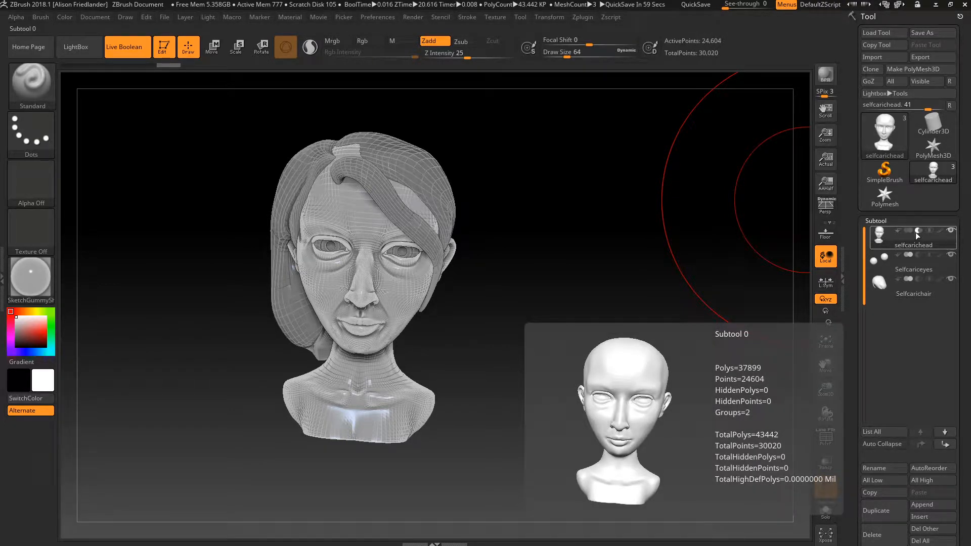
pyautogui.click(929, 232)
pyautogui.moveTo(930, 234)
pyautogui.click(909, 230)
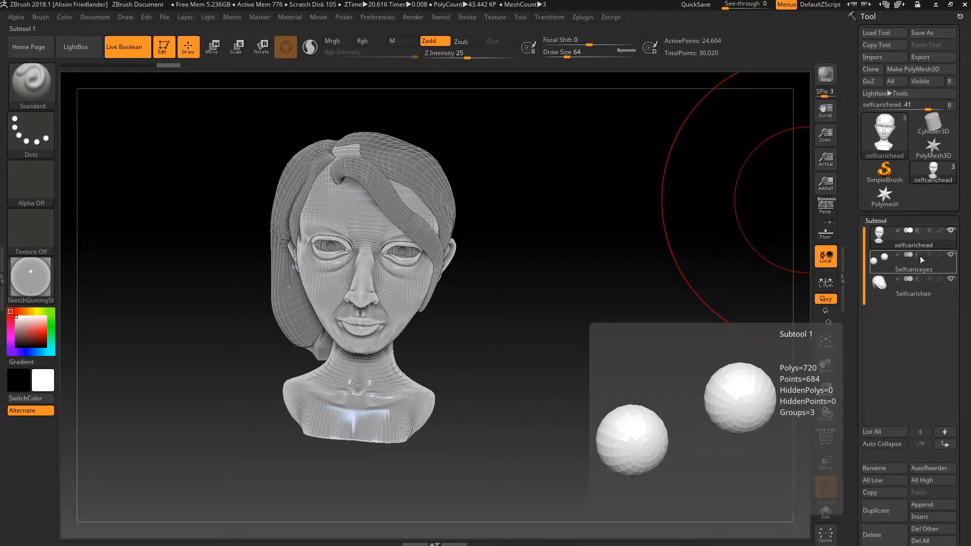
pyautogui.click(921, 256)
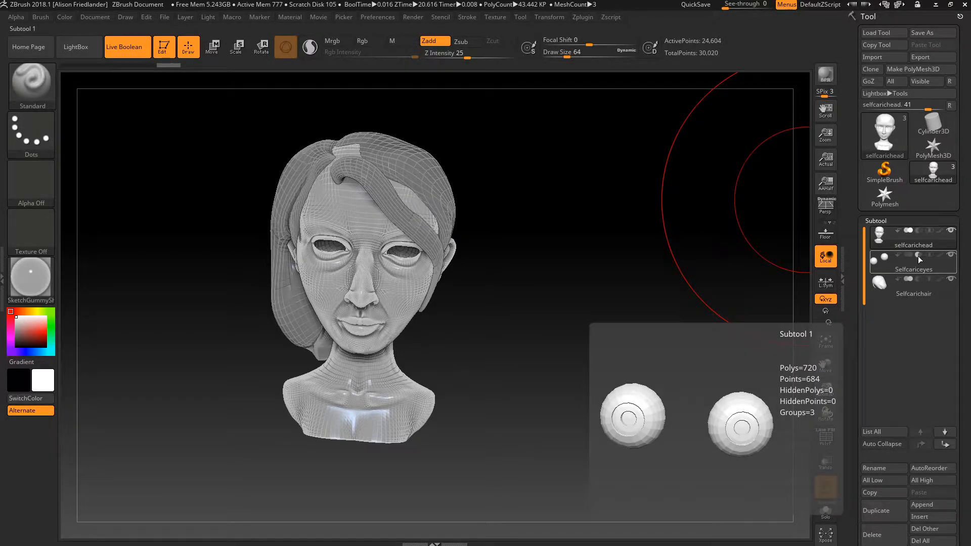
pyautogui.click(907, 255)
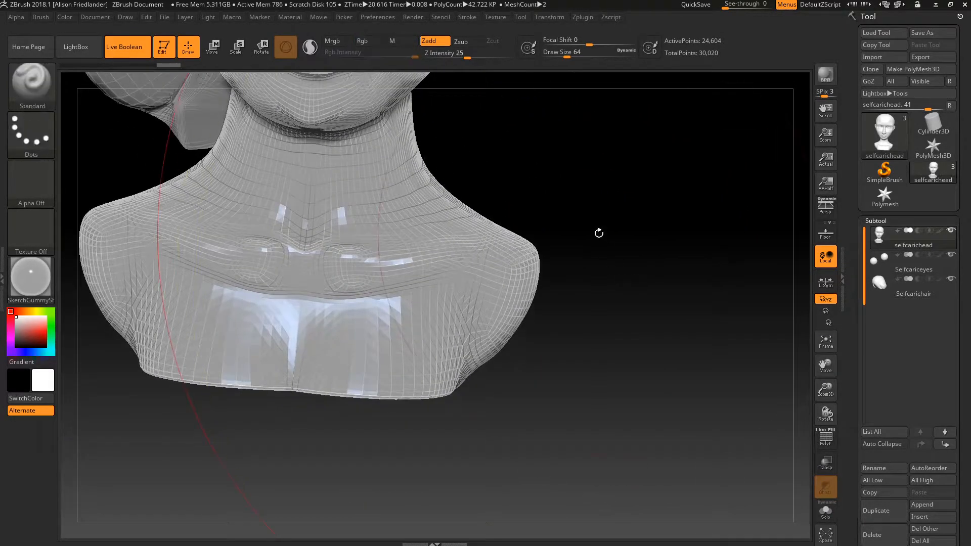
# - Set the eyes to subtract to preview hollow eye sockets in the head
pyautogui.keyDown('alt'); pyautogui.moveTo(599, 234); pyautogui.dragTo(616, 388); pyautogui.keyUp('alt')
pyautogui.keyDown('alt'); pyautogui.moveTo(663, 144); pyautogui.dragTo(666, 353); pyautogui.keyUp('alt')
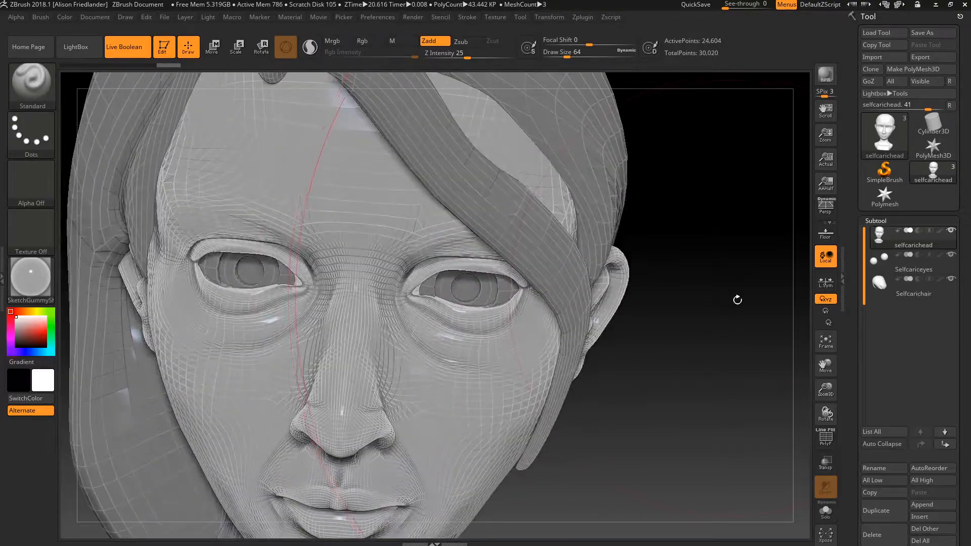
pyautogui.click(918, 255)
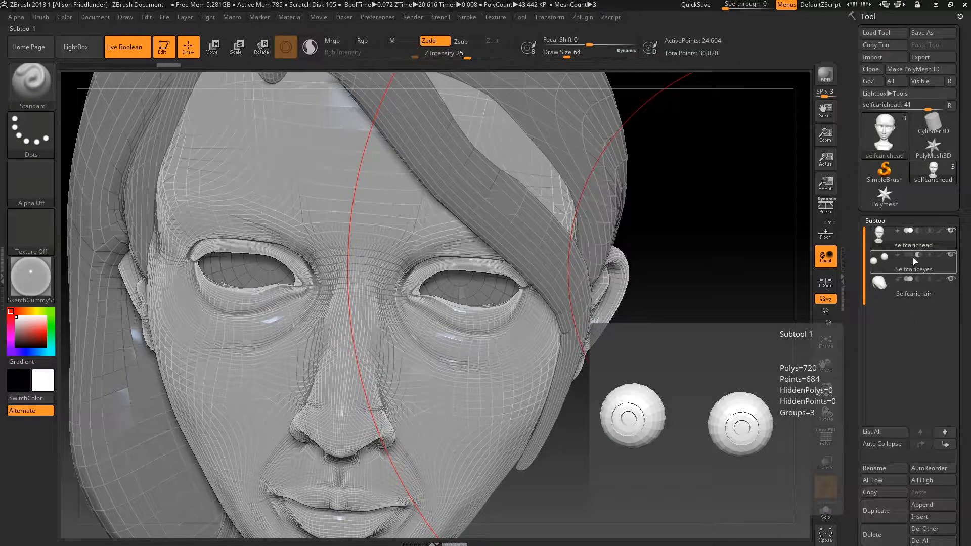
pyautogui.moveTo(693, 354); pyautogui.dragTo(455, 384)
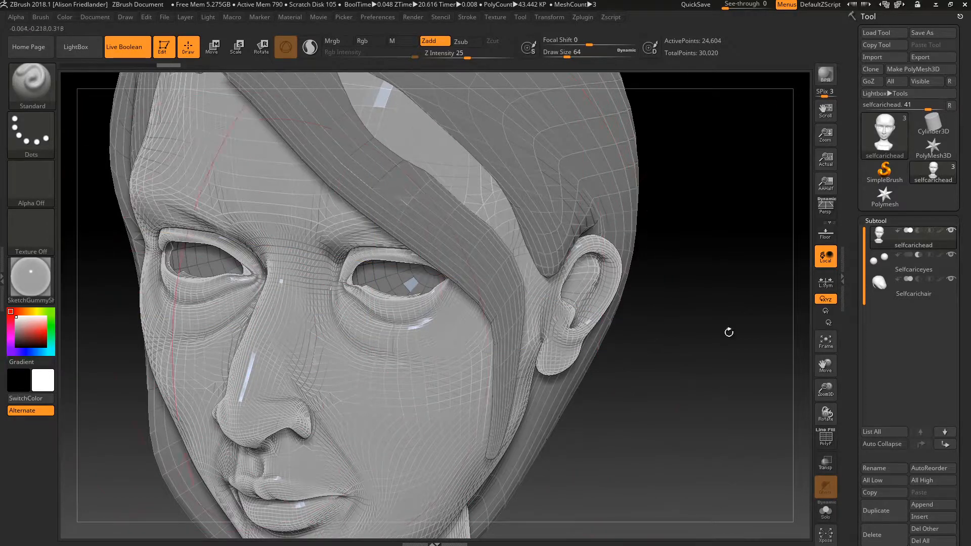
# - Set the hair and eyes to union with the head and zoom in on the face
pyautogui.moveTo(920, 278)
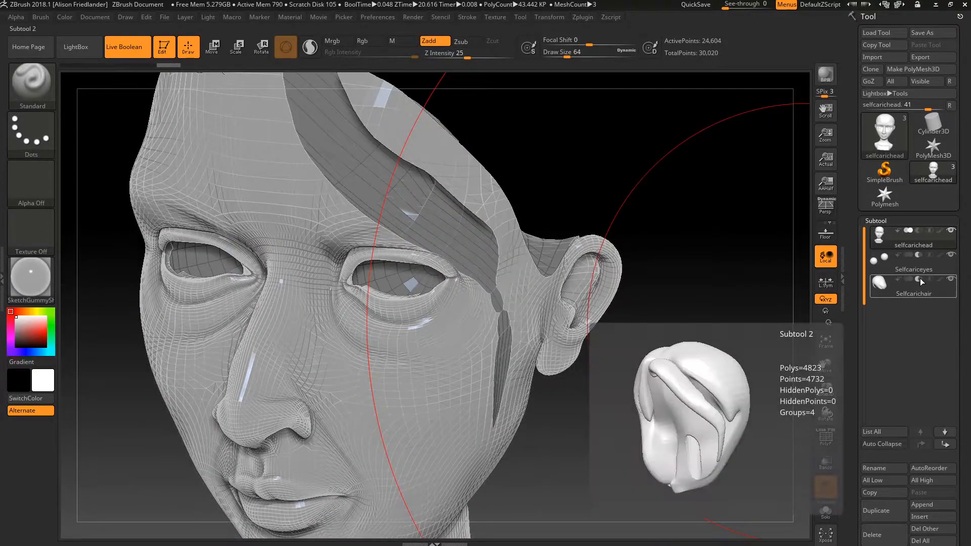
pyautogui.click(909, 279)
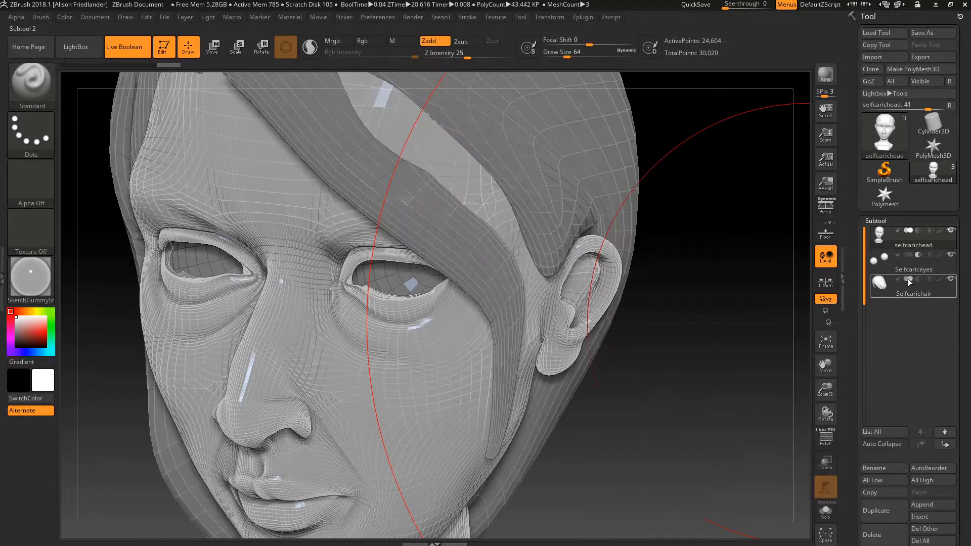
pyautogui.click(907, 254)
pyautogui.moveTo(906, 292)
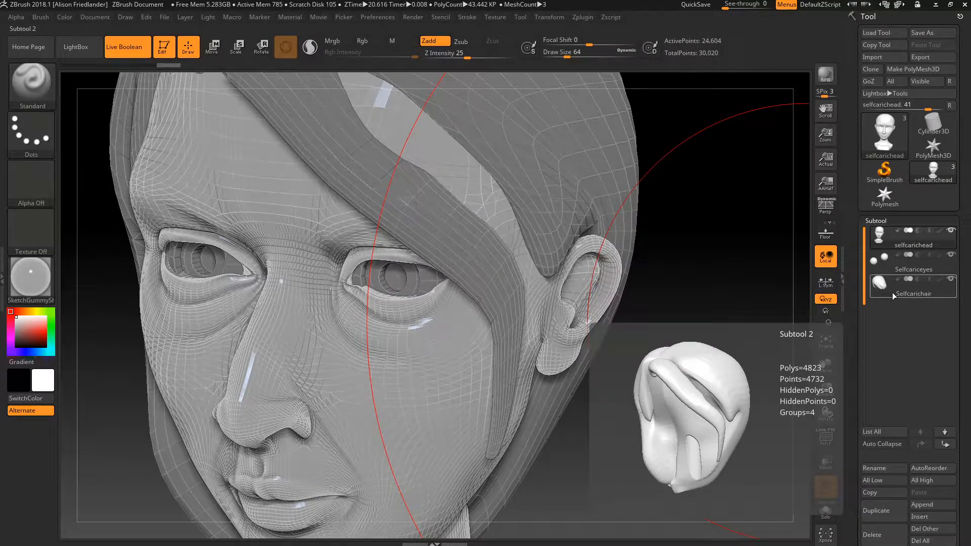
pyautogui.hotkey('ctrl', 'n')
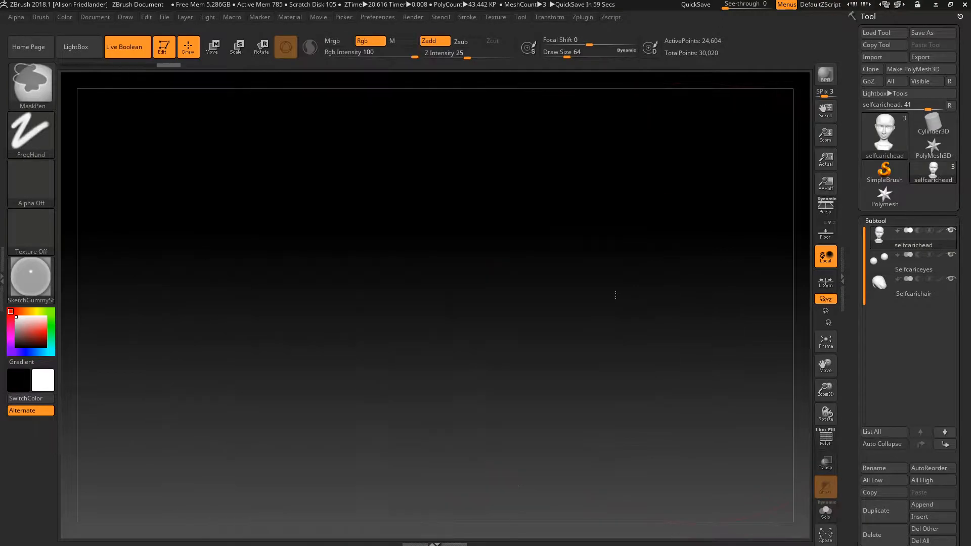
pyautogui.keyDown('ctrl'); pyautogui.moveTo(616, 294); pyautogui.dragTo(152, 109, button='right'); pyautogui.keyUp('ctrl')
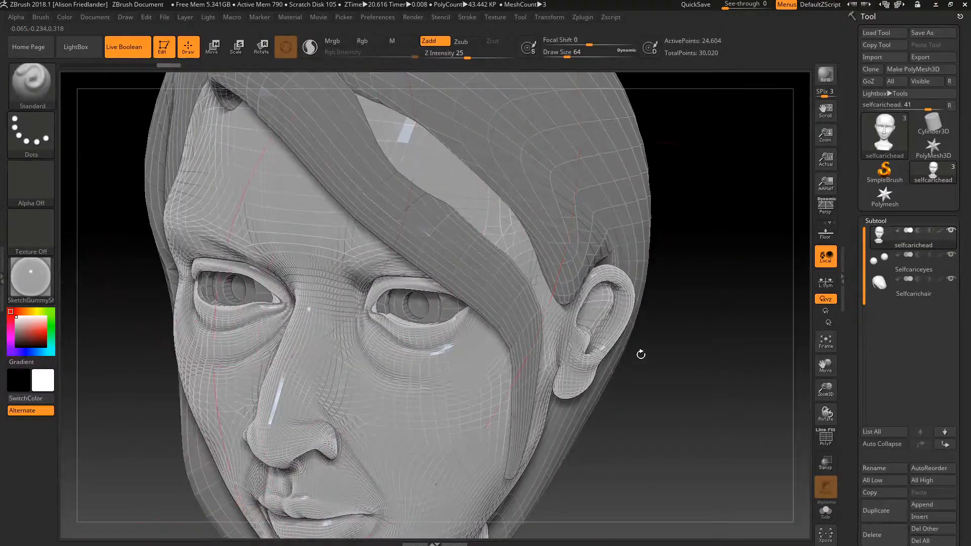
pyautogui.keyDown('alt'); pyautogui.moveTo(700, 371); pyautogui.dragTo(686, 239, button='right'); pyautogui.keyUp('alt')
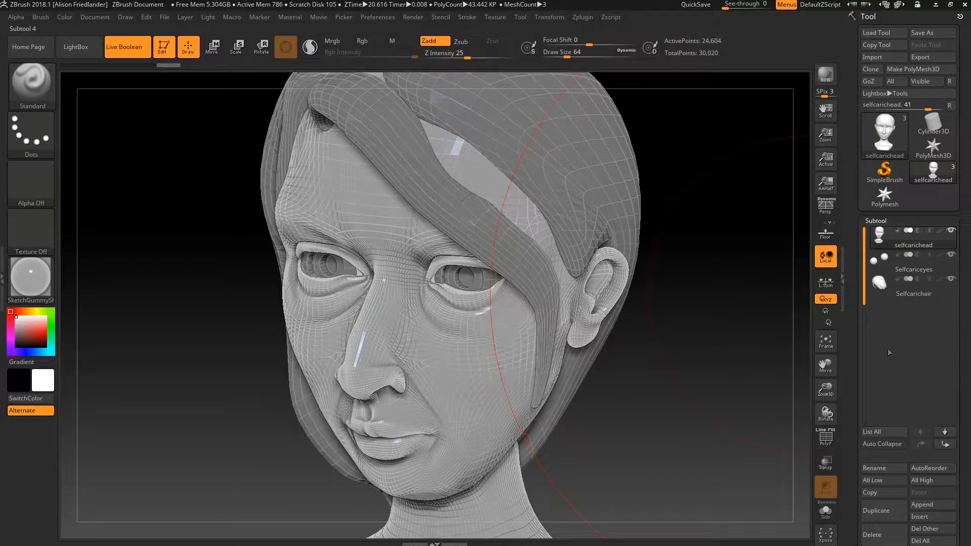
# - Run Make Boolean Mesh from the Subtool Boolean sub-palette to union head, eyes and hair into UMesh_selfcarichead
pyautogui.scroll(-5, 965, 379)
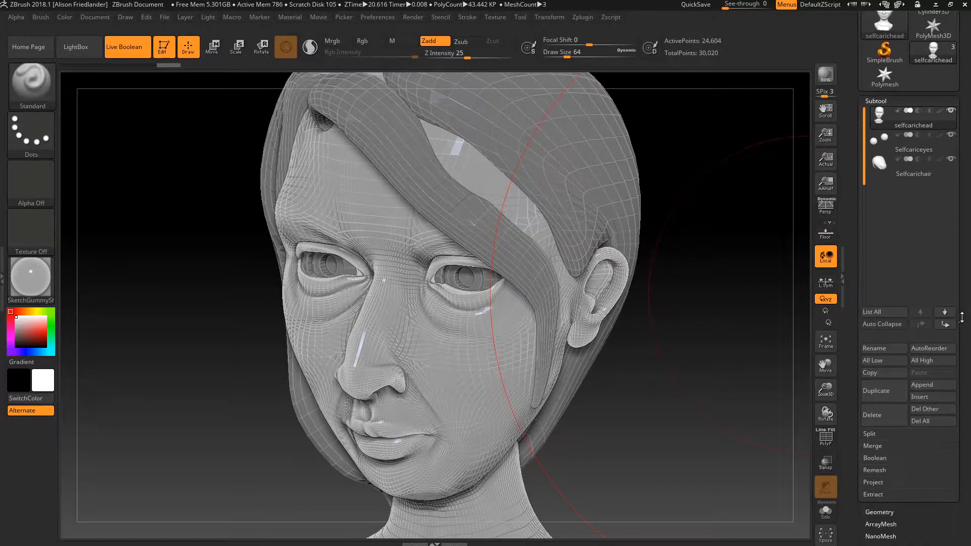
pyautogui.scroll(-1, 963, 319)
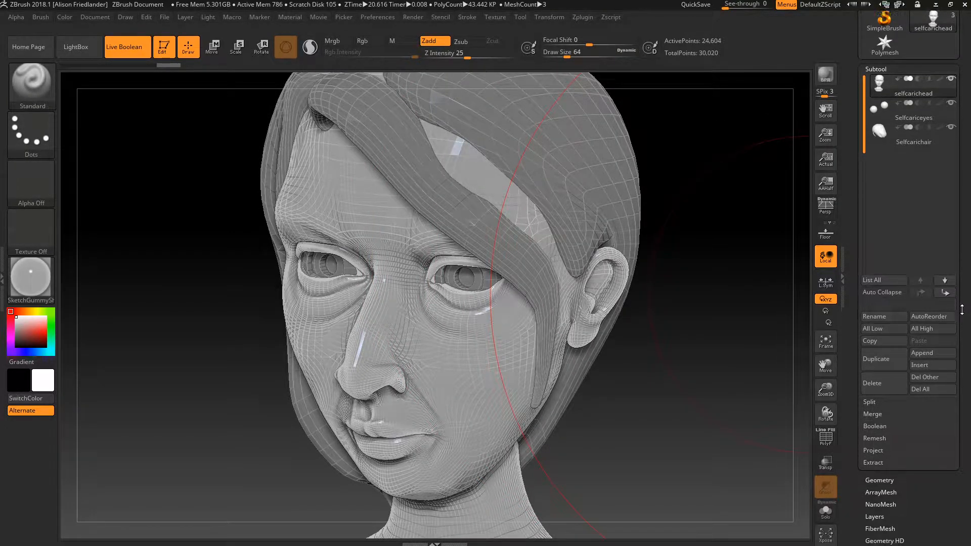
pyautogui.scroll(3, 965, 324)
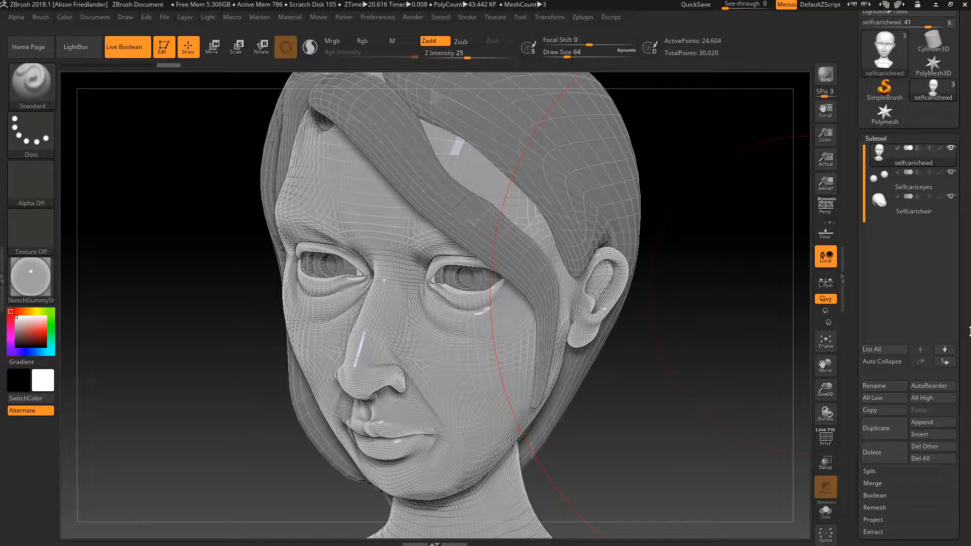
pyautogui.scroll(-3, 968, 339)
pyautogui.scroll(3, 967, 341)
pyautogui.scroll(-3, 967, 343)
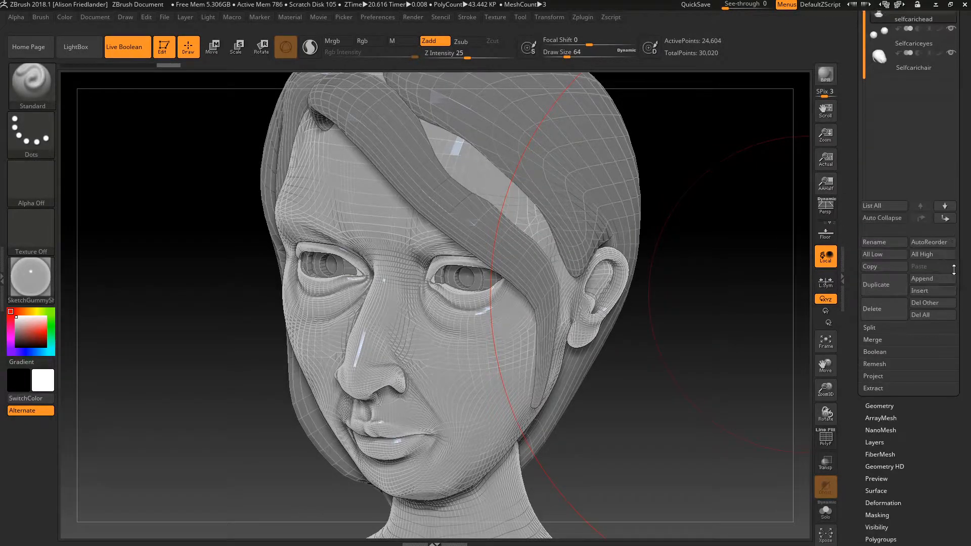
pyautogui.scroll(3, 966, 344)
pyautogui.scroll(-8, 966, 345)
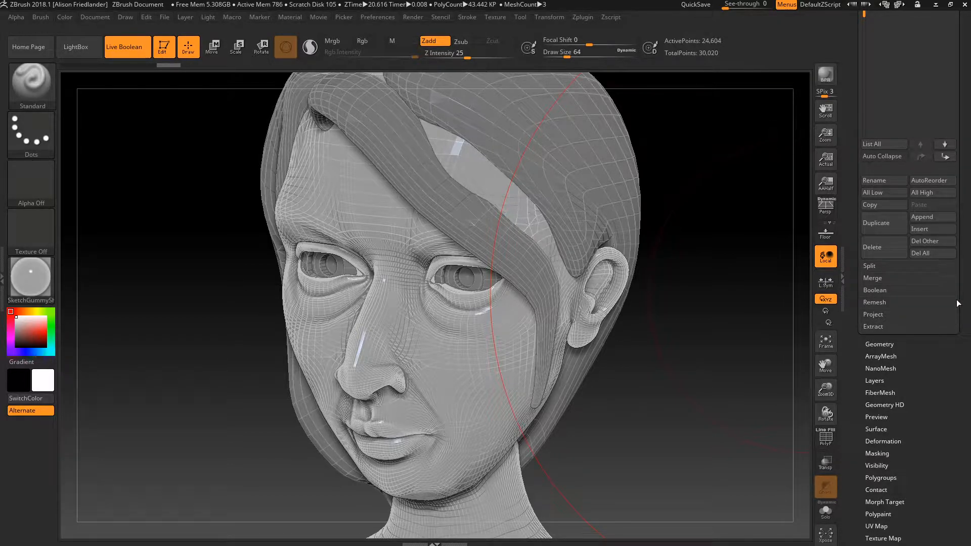
pyautogui.click(885, 290)
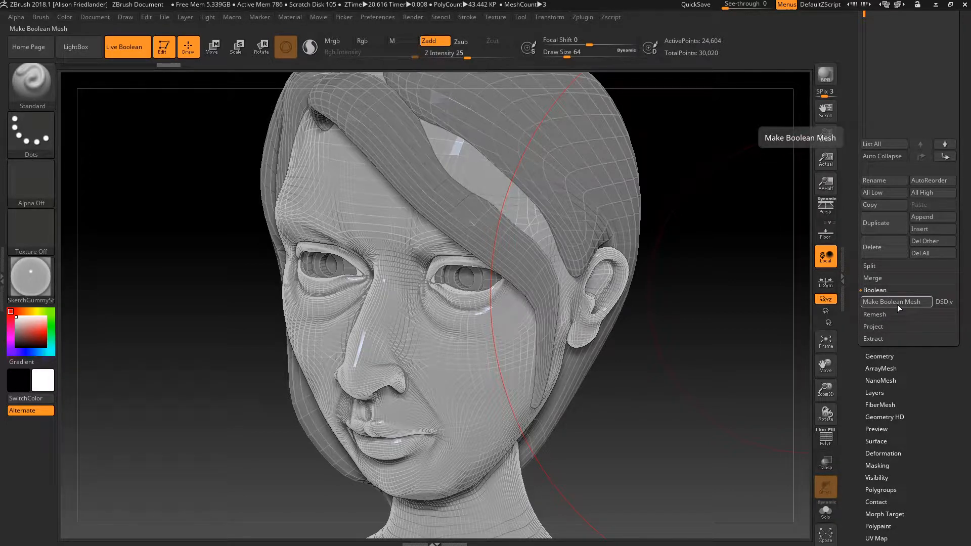
pyautogui.click(880, 302)
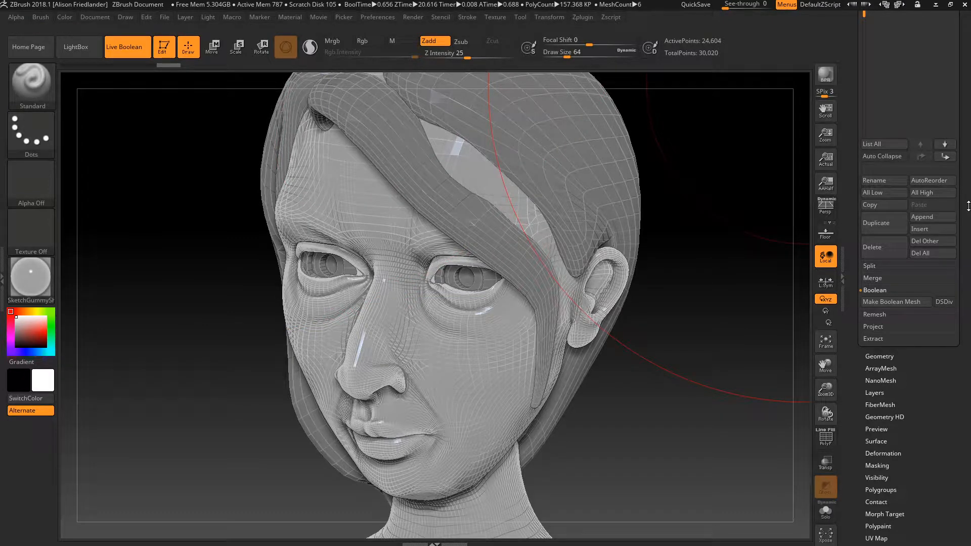
pyautogui.moveTo(969, 206); pyautogui.dragTo(969, 324)
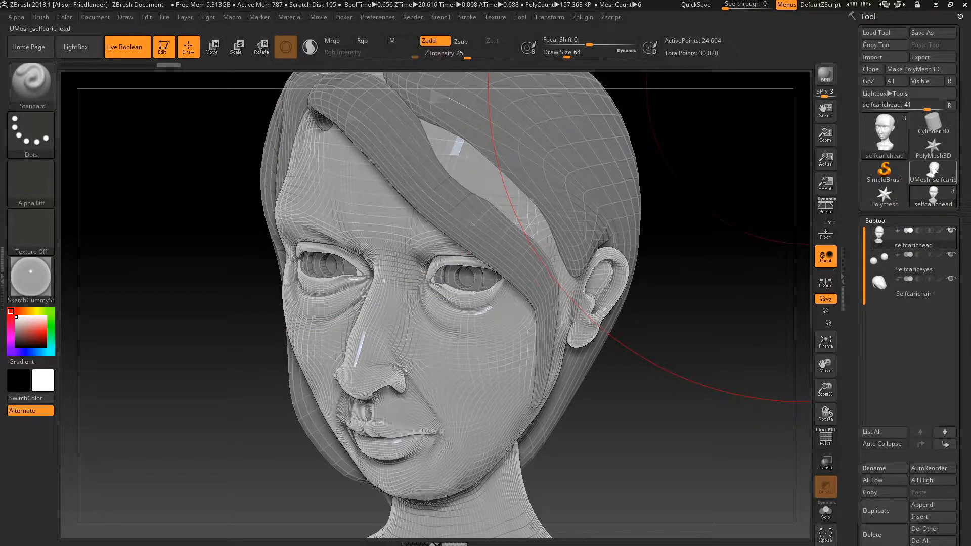
# - Make UMesh_selfcarichead the active tool and turn on Polyframe to show its polygroup wireframe
pyautogui.moveTo(934, 171)
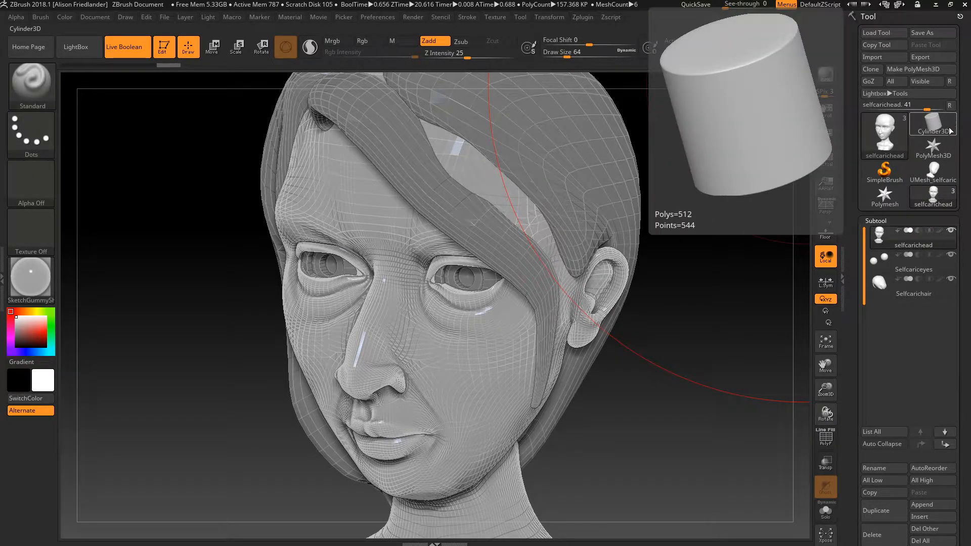
pyautogui.click(936, 177)
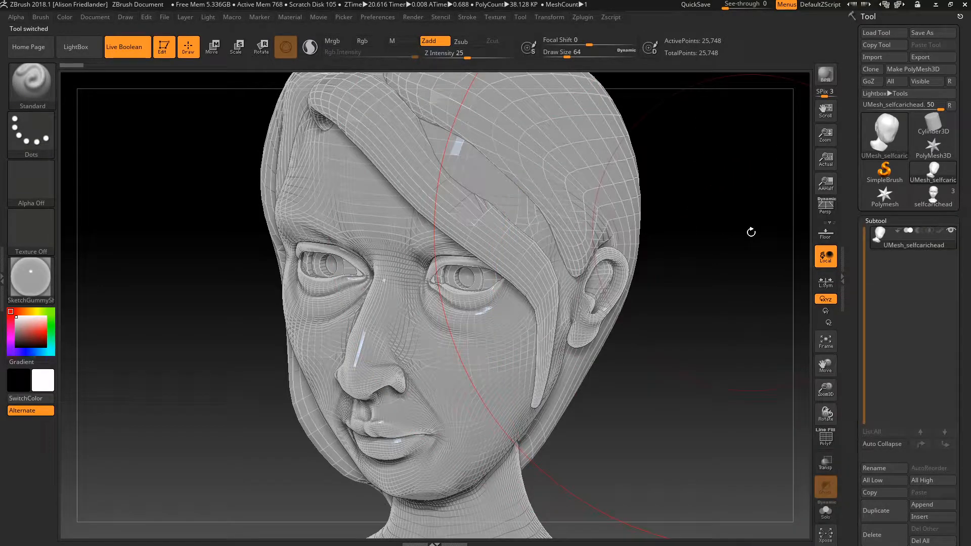
pyautogui.hotkey('shift', 'f')
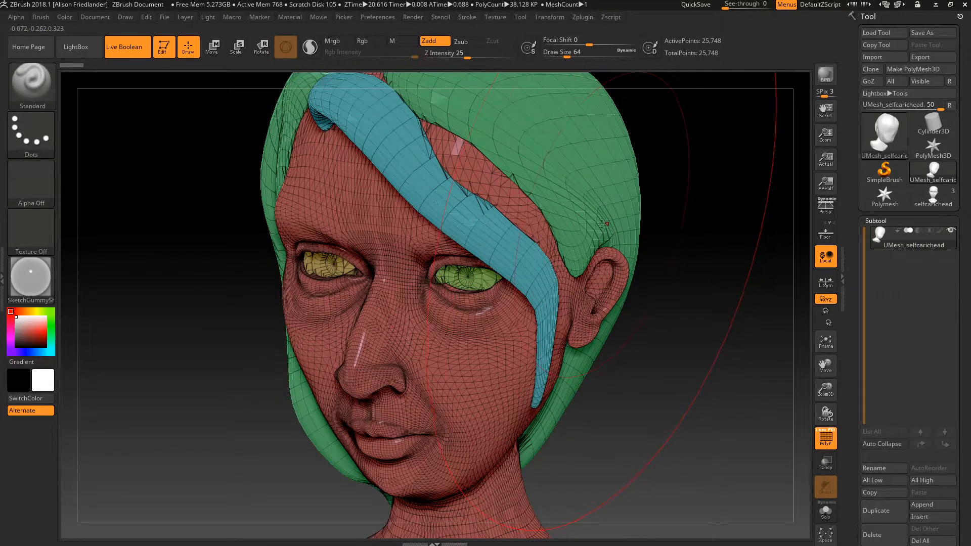
# - Zoom in frontally on the eyes and blue hair strand, then bring up the material picker
pyautogui.moveTo(699, 214)
pyautogui.mouseDown()
pyautogui.moveTo(689, 223)
pyautogui.moveTo(702, 229)
pyautogui.moveTo(711, 202)
pyautogui.mouseUp()
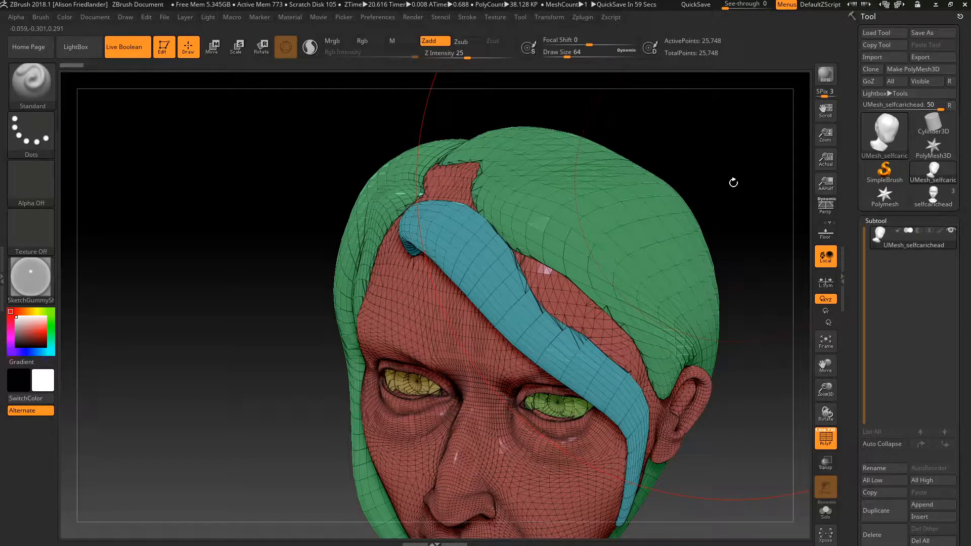
pyautogui.moveTo(733, 178); pyautogui.dragTo(699, 204)
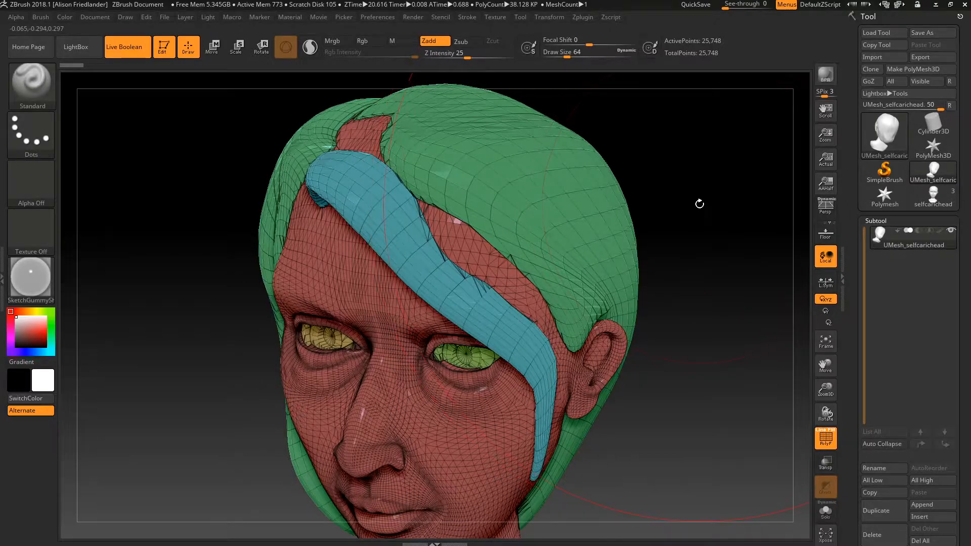
pyautogui.moveTo(678, 207)
pyautogui.keyDown('ctrl'); pyautogui.mouseDown(button='right')
pyautogui.moveTo(703, 227)
pyautogui.moveTo(685, 232)
pyautogui.moveTo(800, 371)
pyautogui.moveTo(891, 525)
pyautogui.moveTo(923, 545)
pyautogui.mouseUp(button='right'); pyautogui.keyUp('ctrl')
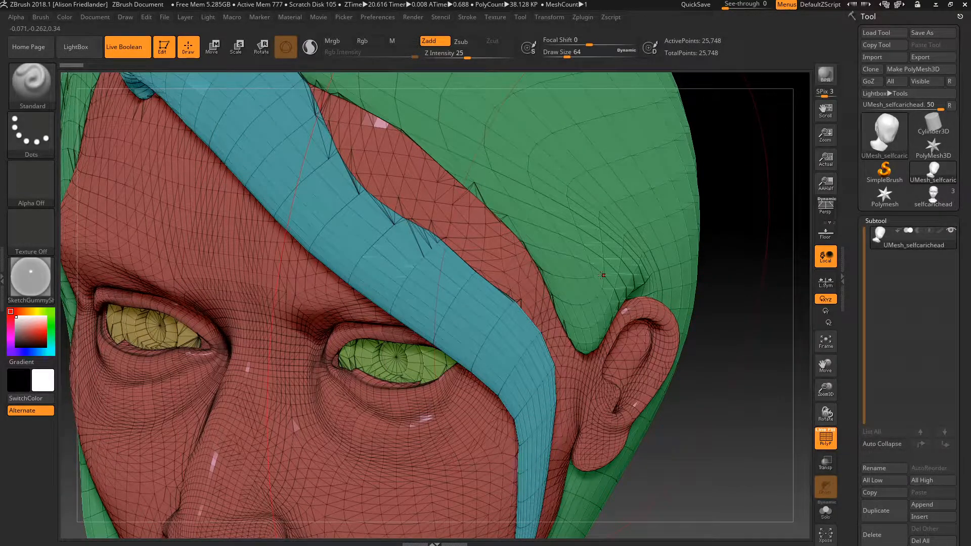
pyautogui.click(31, 280)
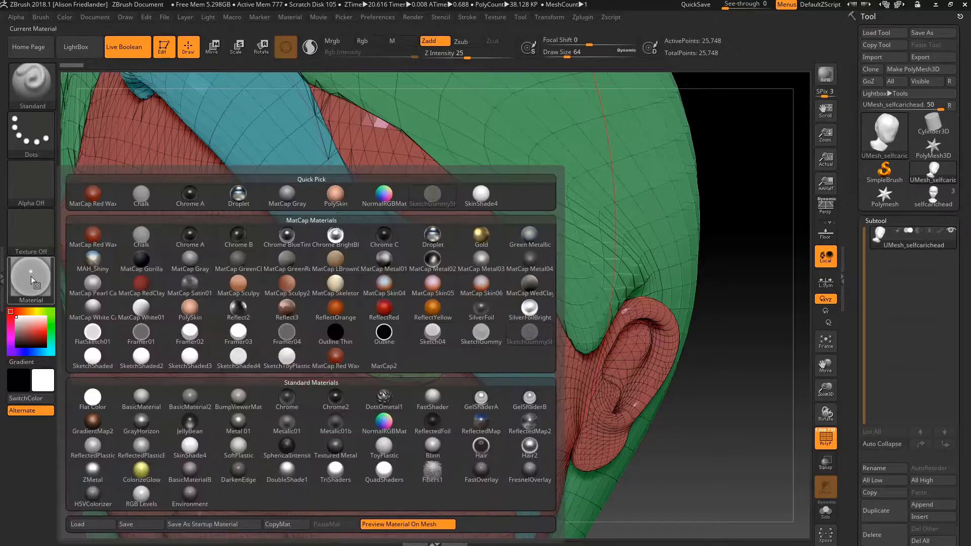
# - Export the head mesh as an OBJ named selfcarichead from Tool > Export
pyautogui.moveTo(489, 434)
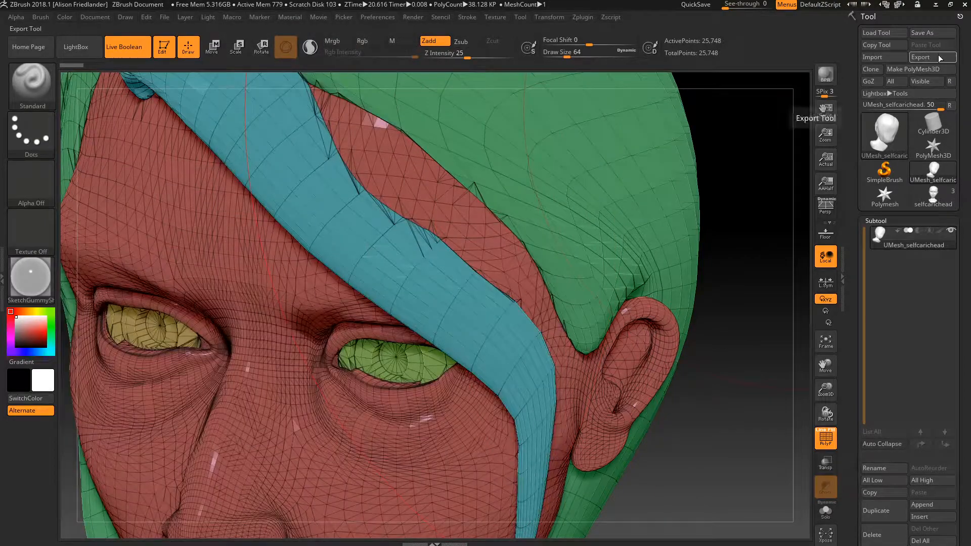
pyautogui.click(938, 55)
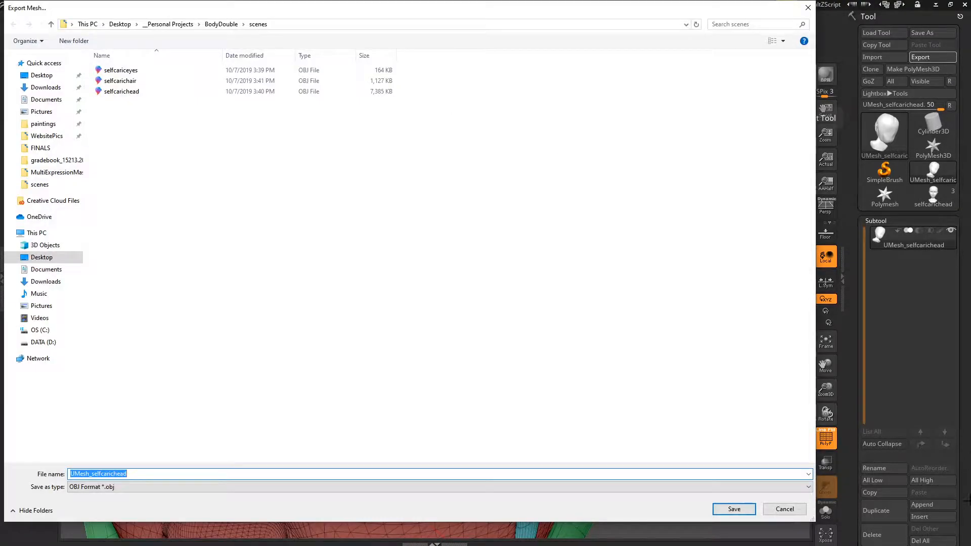
pyautogui.write('selfcaric')
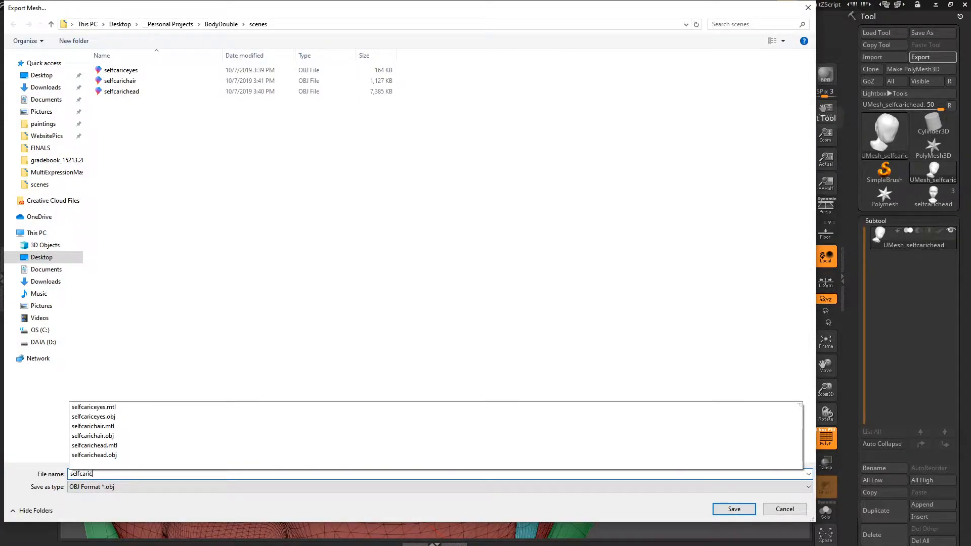
pyautogui.write('head')
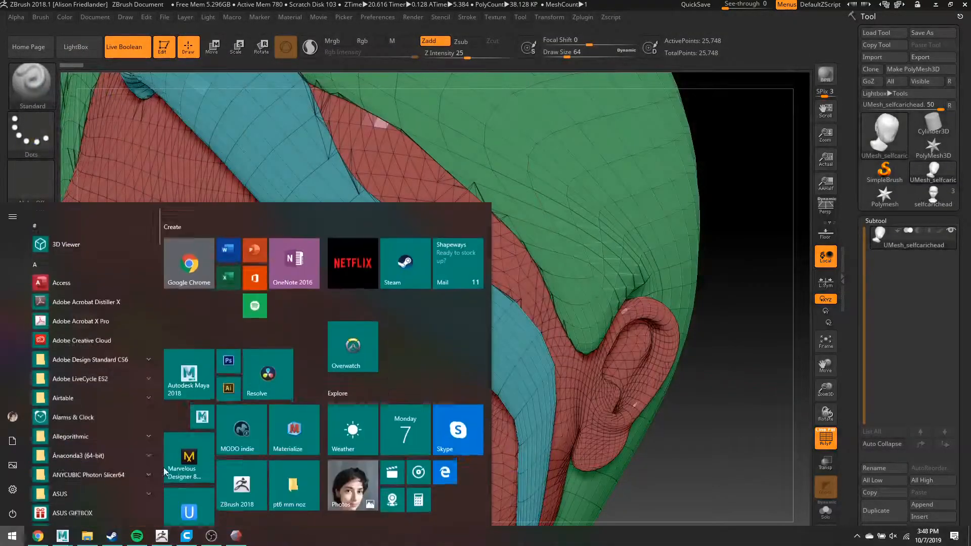
# - Cancel Maya's pending export and import selfcariczboolean.obj from the BodyDouble scenes folder
pyautogui.moveTo(63, 536)
pyautogui.click(152, 498)
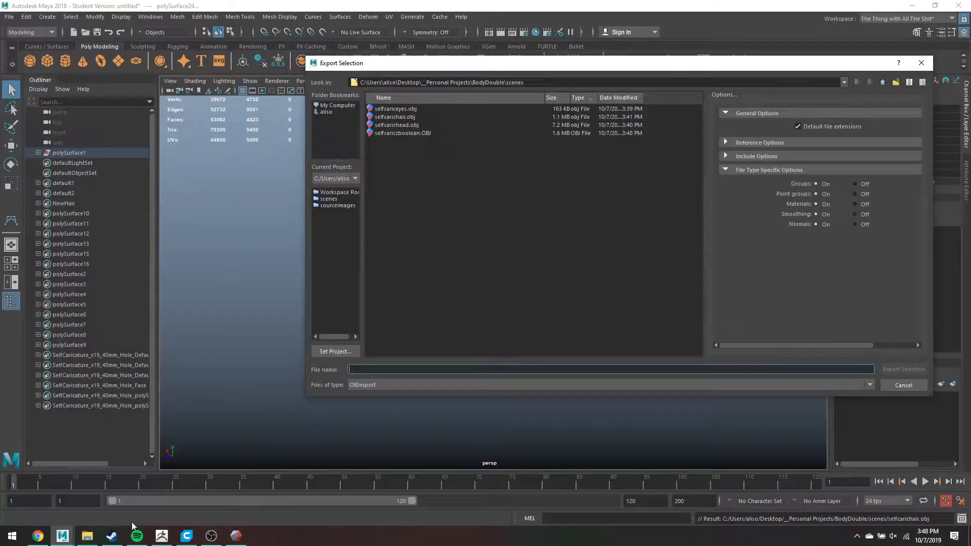
pyautogui.click(903, 385)
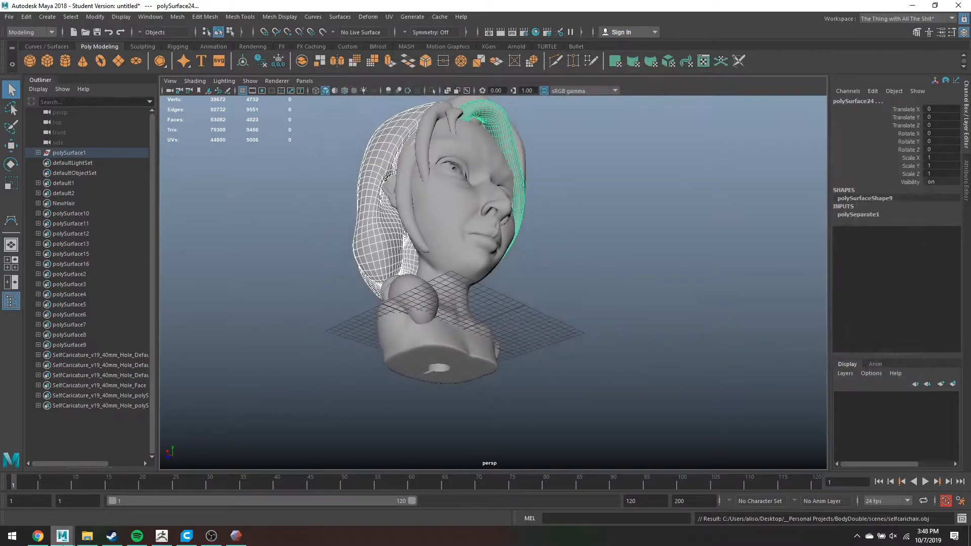
pyautogui.click(87, 536)
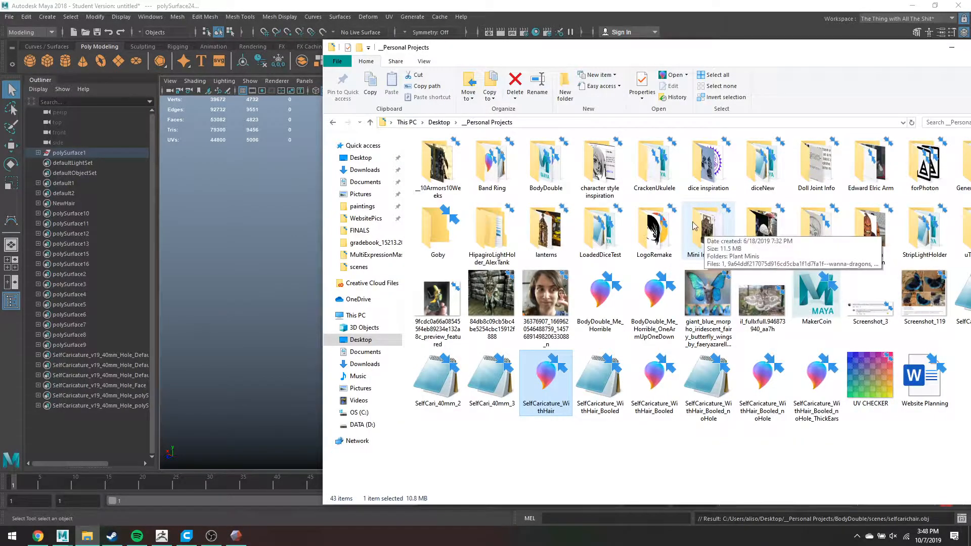
pyautogui.doubleClick(550, 160)
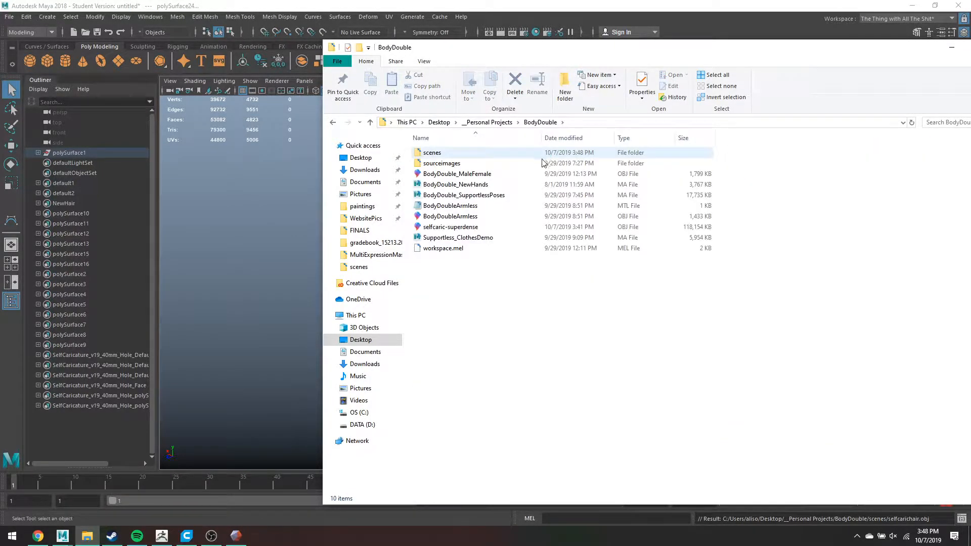
pyautogui.click(520, 157)
pyautogui.doubleClick(523, 160)
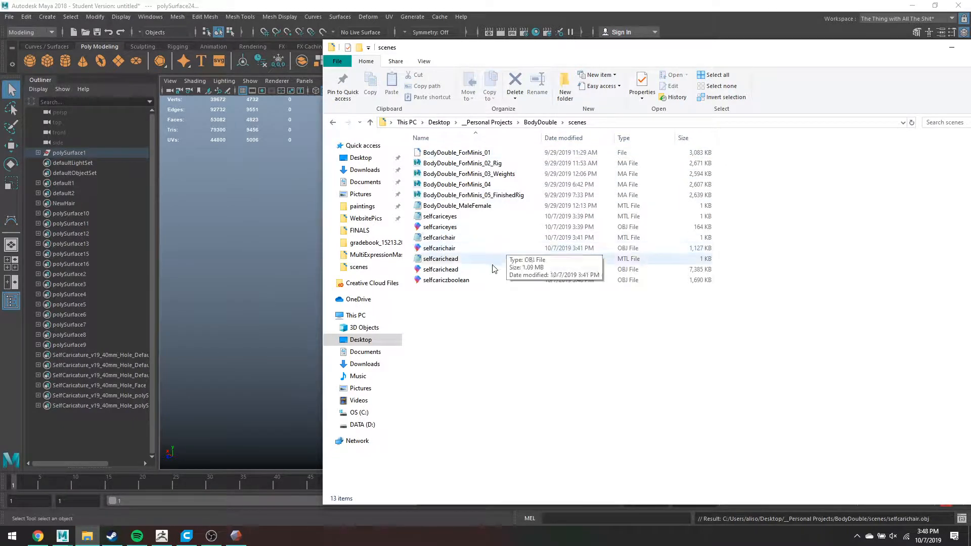
pyautogui.moveTo(484, 281); pyautogui.dragTo(241, 261)
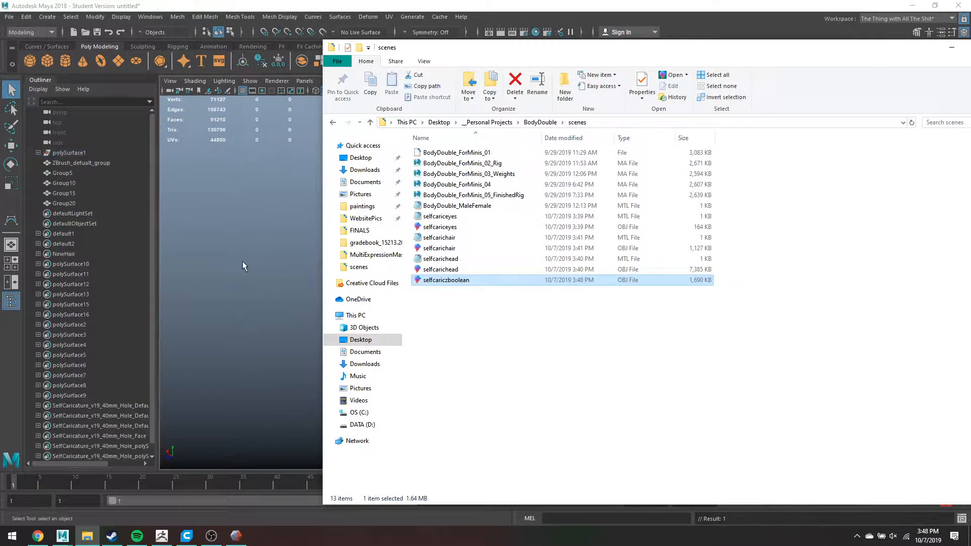
# - Hide the old polySurface1 model with Ctrl+H
pyautogui.click(69, 153)
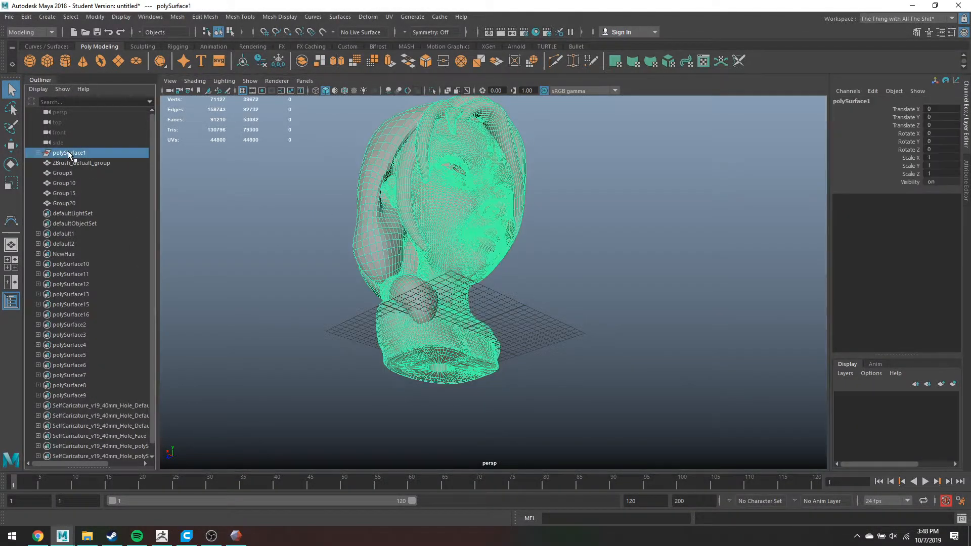
pyautogui.hotkey('ctrl', 'h')
pyautogui.keyDown('alt'); pyautogui.moveTo(297, 212); pyautogui.dragTo(564, 211); pyautogui.keyUp('alt')
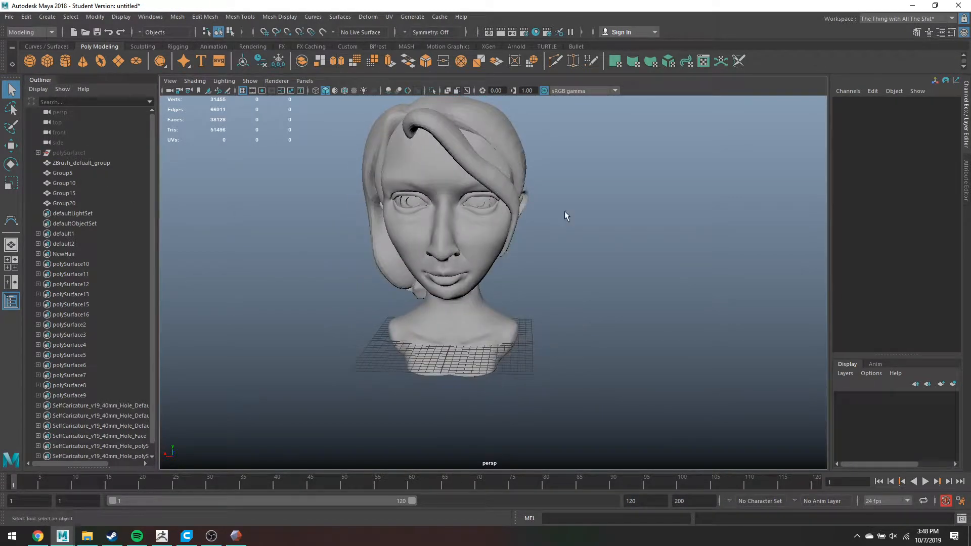
# - Inspect the imported ZBrush_defualt_group face mesh in wireframe and isolation, then select all five imported groups
pyautogui.click(490, 145)
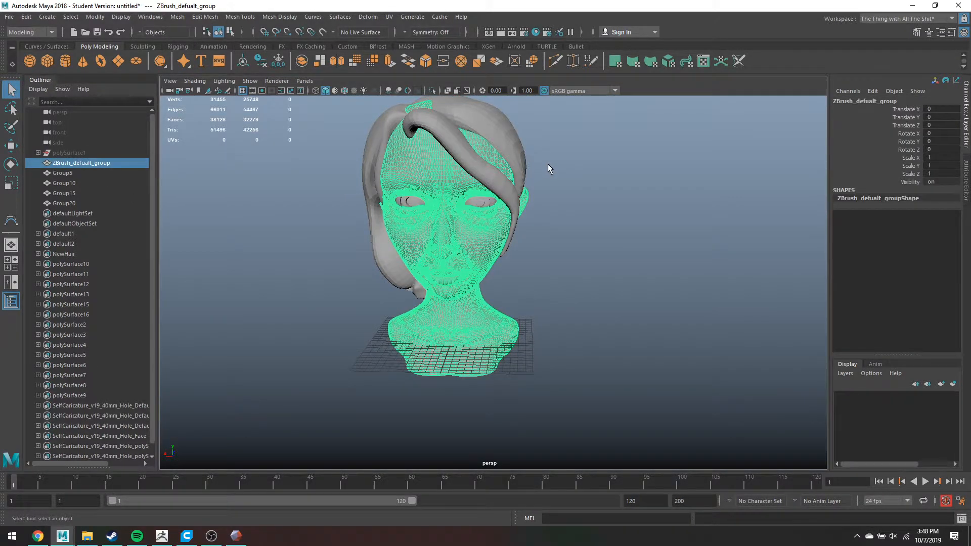
pyautogui.press('4')
pyautogui.keyDown('alt'); pyautogui.moveTo(546, 169); pyautogui.dragTo(567, 248, button='right'); pyautogui.keyUp('alt')
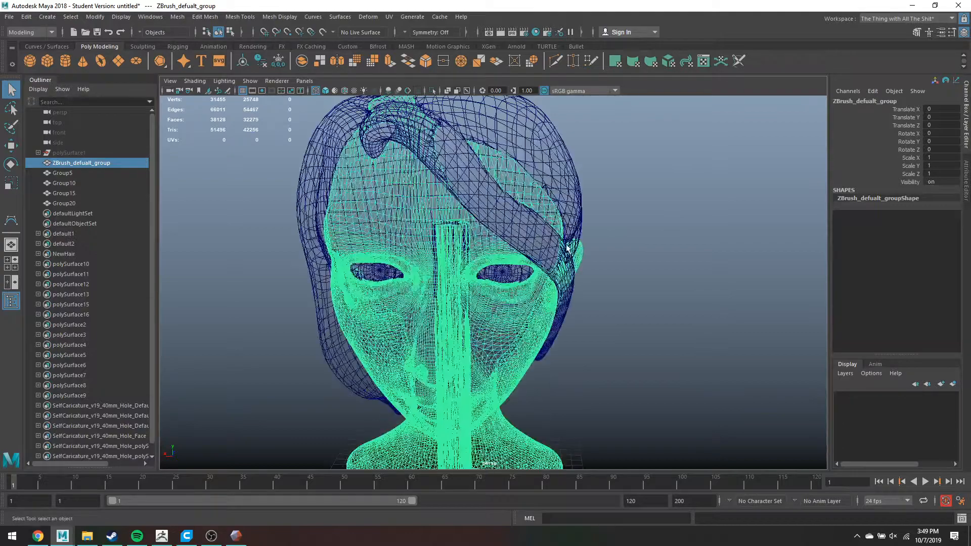
pyautogui.press('5')
pyautogui.hotkey('ctrl', '1')
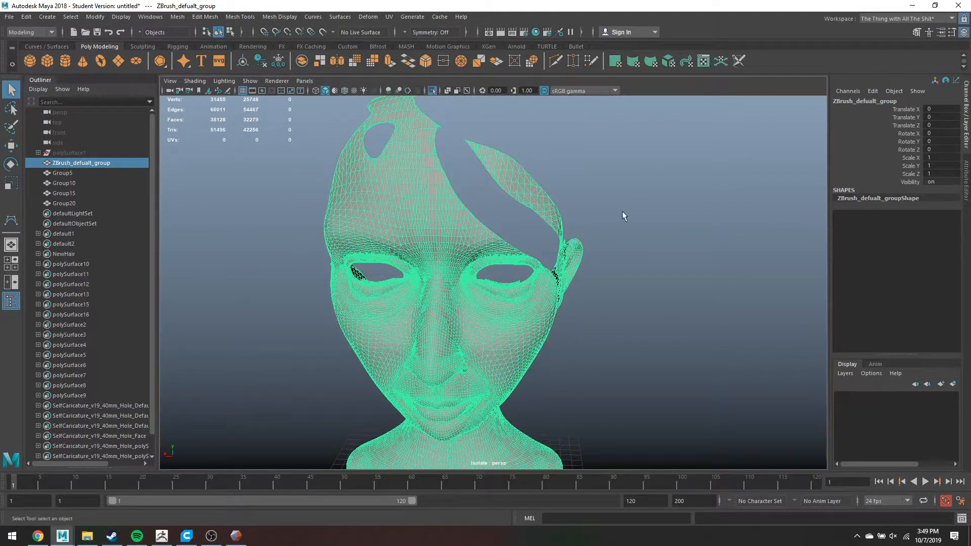
pyautogui.moveTo(624, 213)
pyautogui.keyDown('alt'); pyautogui.mouseDown()
pyautogui.moveTo(467, 211)
pyautogui.moveTo(576, 229)
pyautogui.moveTo(633, 218)
pyautogui.mouseUp(); pyautogui.keyUp('alt')
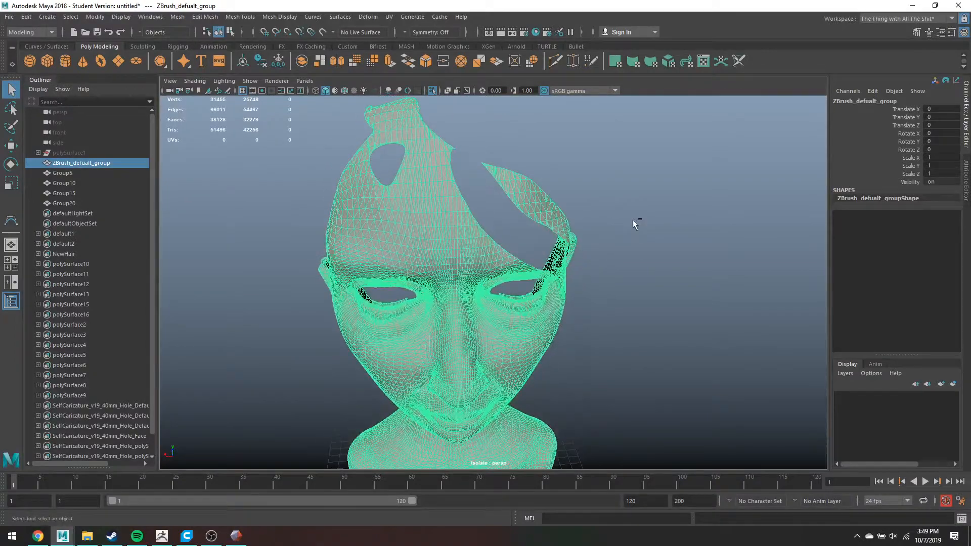
pyautogui.hotkey('ctrl', '1')
pyautogui.keyDown('shift'); pyautogui.click(66, 202); pyautogui.keyUp('shift')
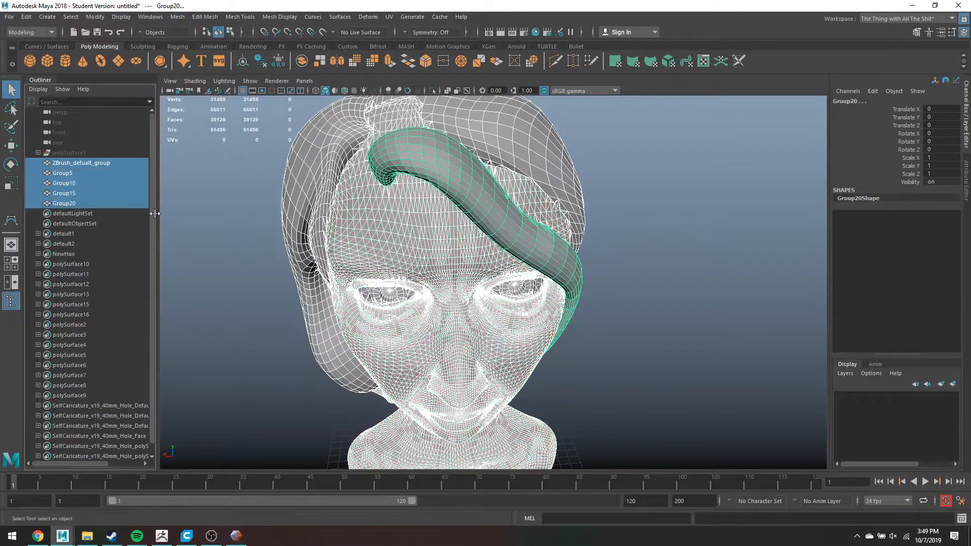
# - Combine the five groups into one mesh and merge its vertices with a 0.01 threshold
pyautogui.click(179, 17)
pyautogui.click(197, 53)
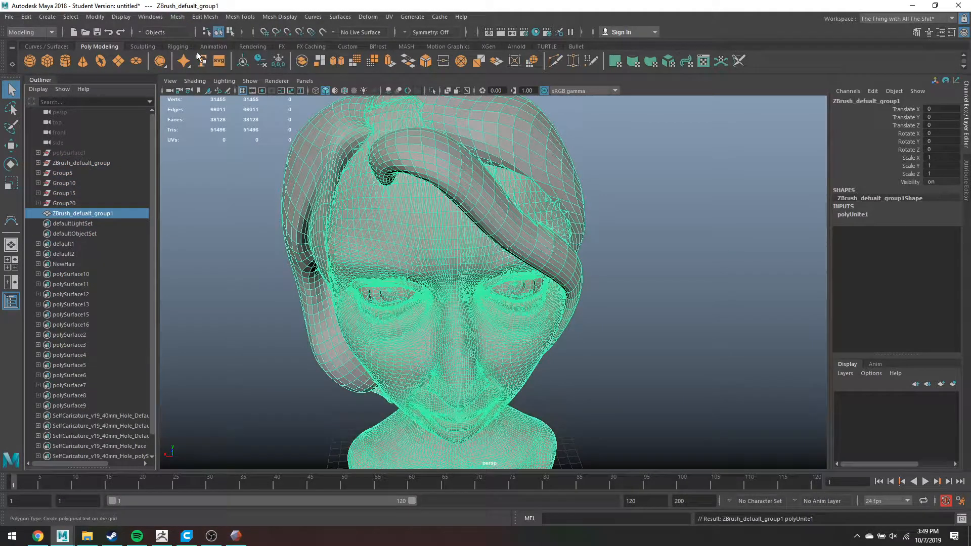
pyautogui.click(210, 18)
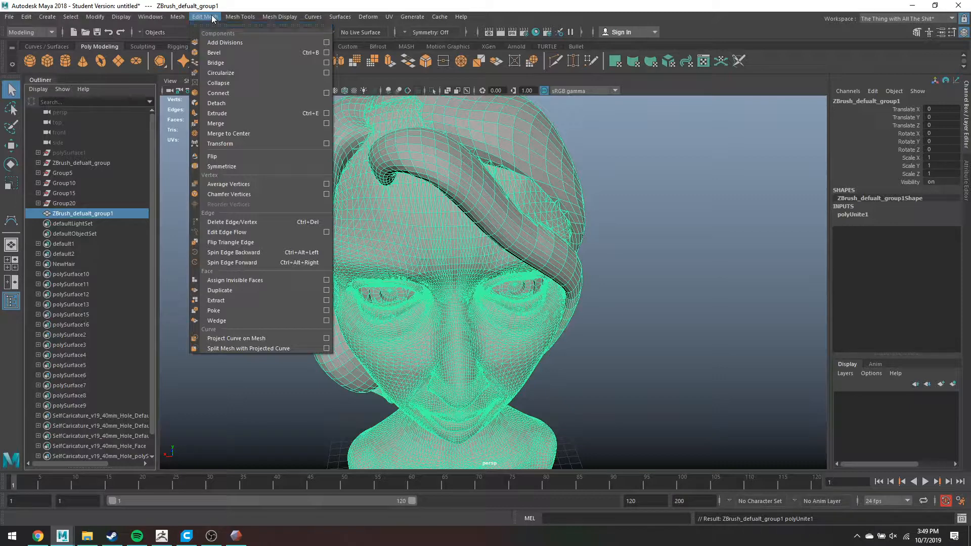
pyautogui.click(241, 121)
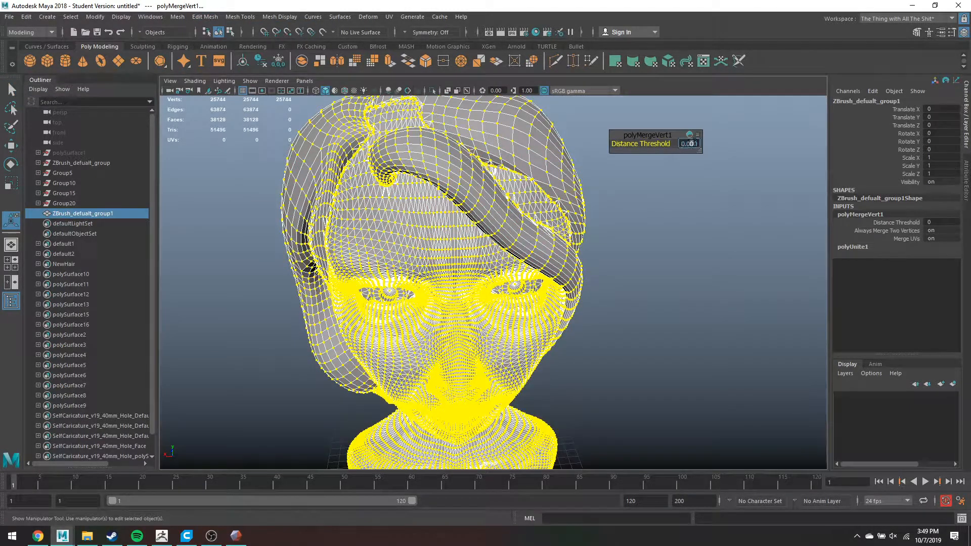
pyautogui.press('Return')
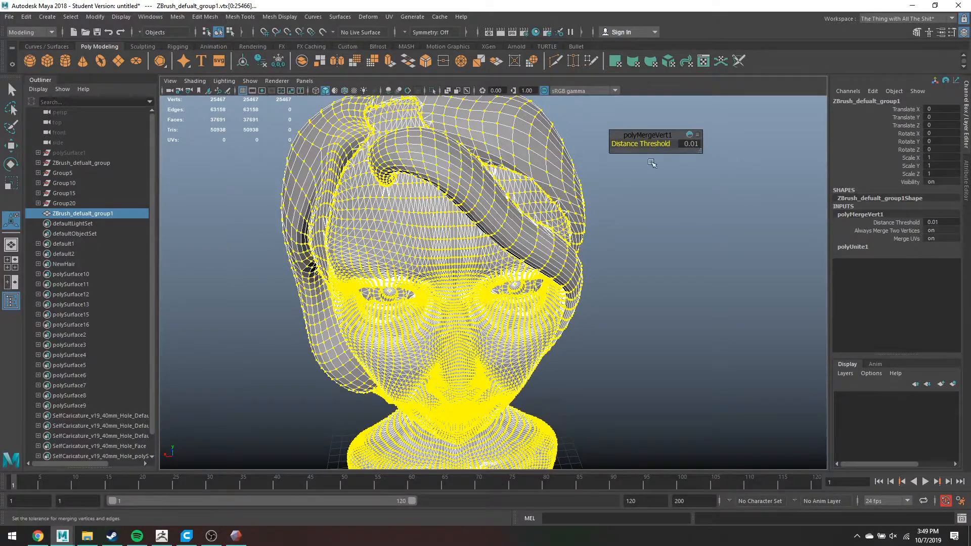
pyautogui.scroll(10, 539, 275)
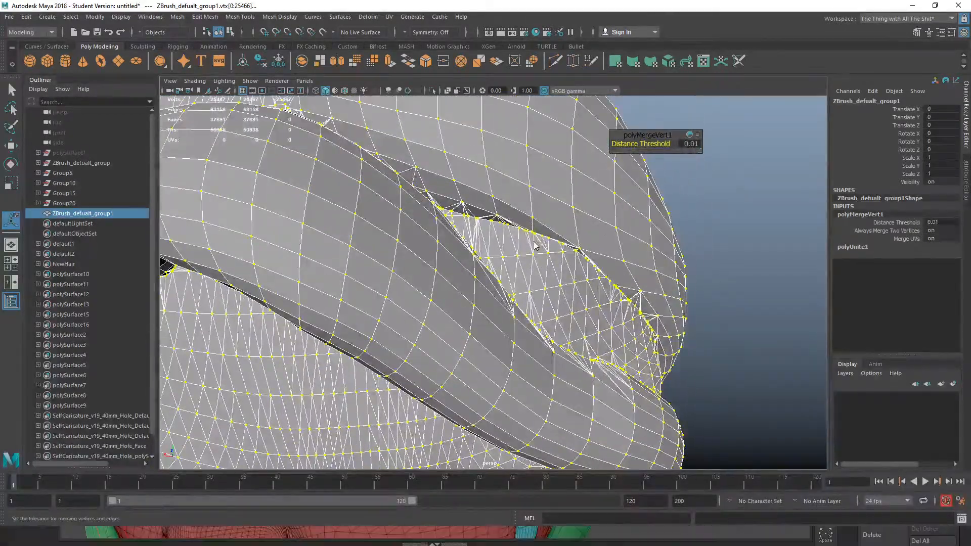
# - Raise a vertex at the hair seam and preview the smoothed mesh, before switching back to ZBrush
pyautogui.moveTo(536, 246); pyautogui.dragTo(490, 219, button='right')
pyautogui.click(491, 221)
pyautogui.press('w')
pyautogui.moveTo(489, 205); pyautogui.dragTo(488, 188)
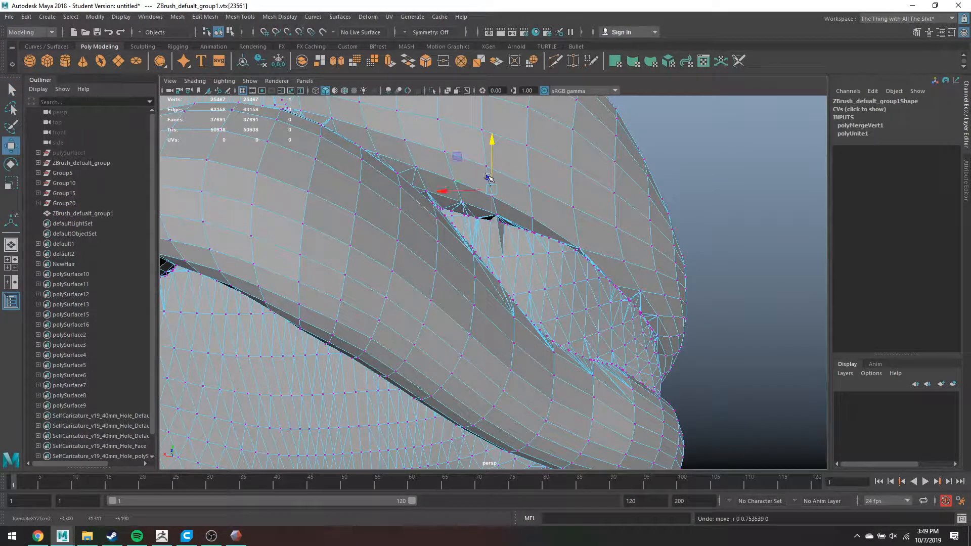
pyautogui.press('3')
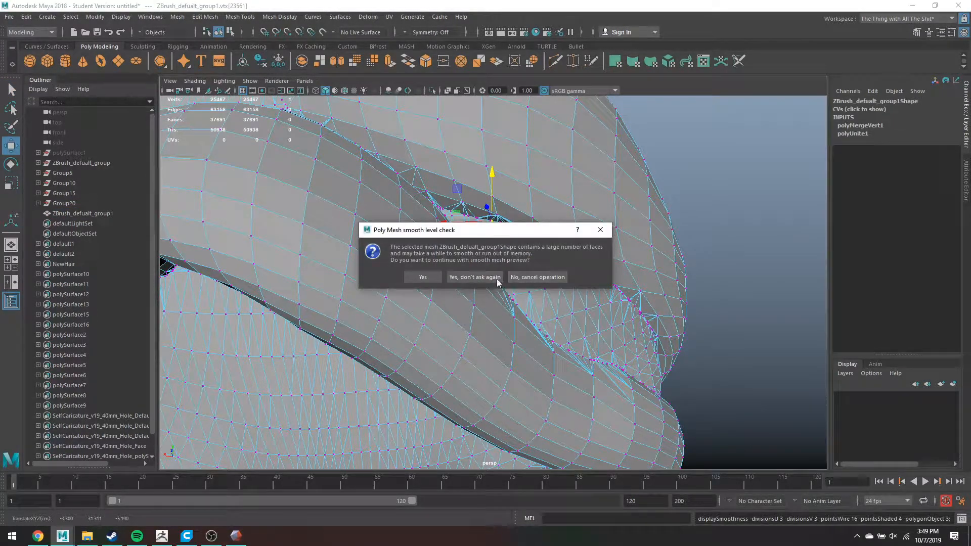
pyautogui.click(423, 277)
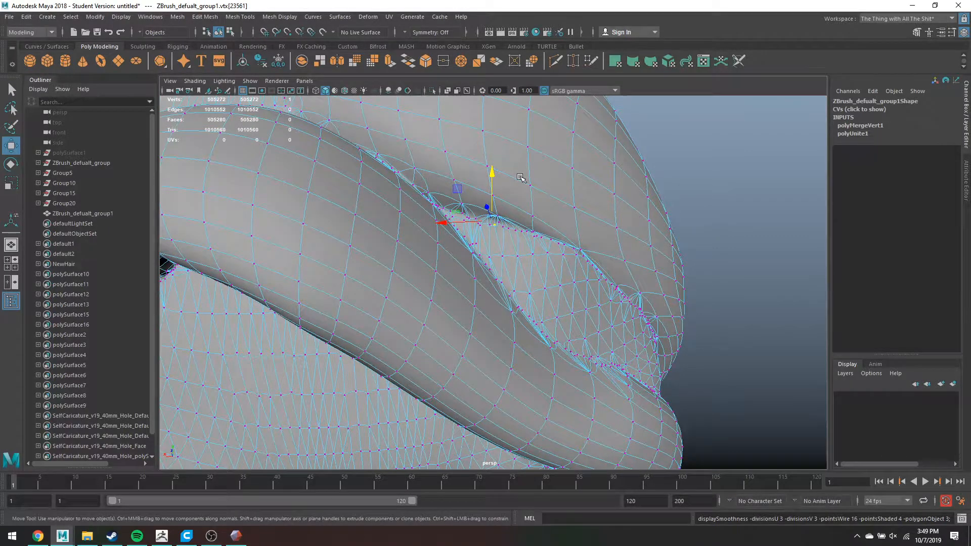
pyautogui.click(161, 536)
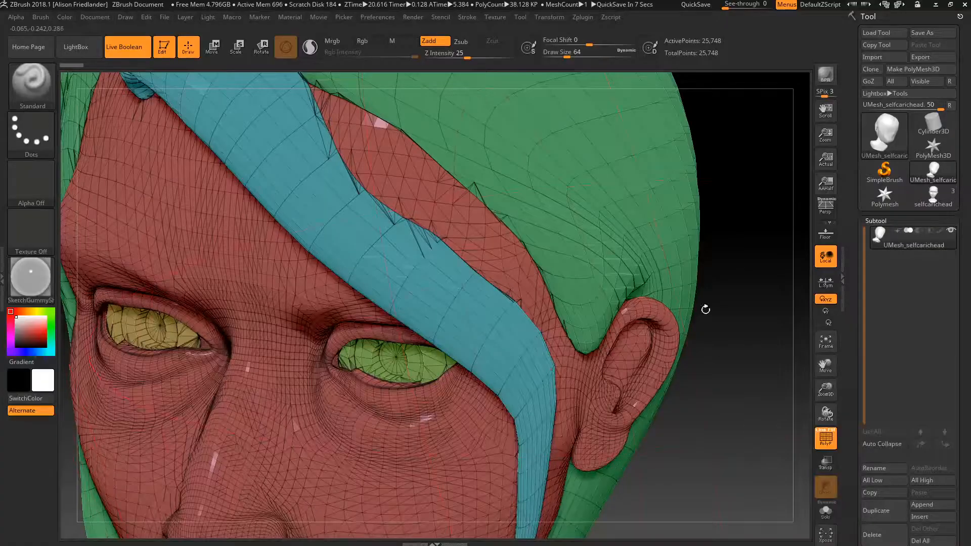
# - Expand the Polygroups sub-palette of the Tool palette
pyautogui.scroll(-10, 931, 215)
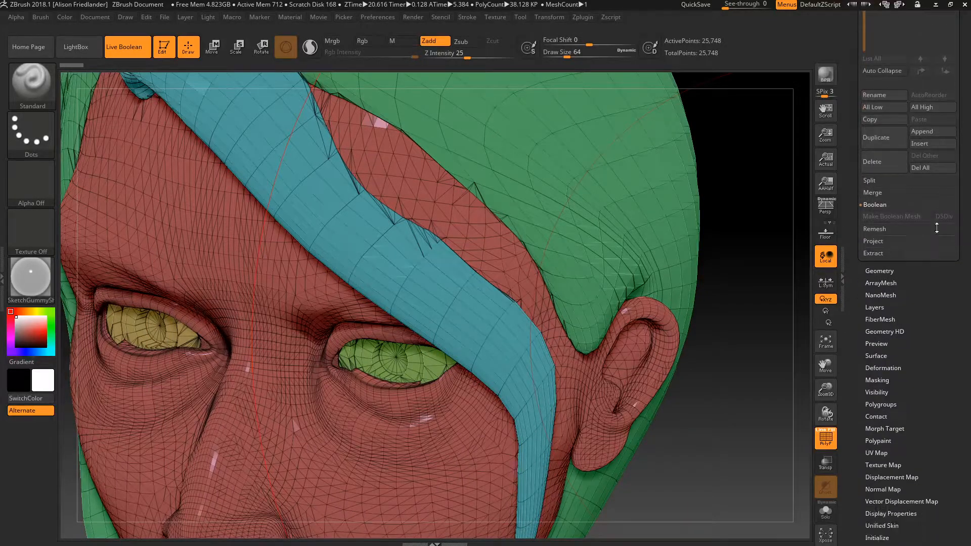
pyautogui.scroll(-2, 932, 215)
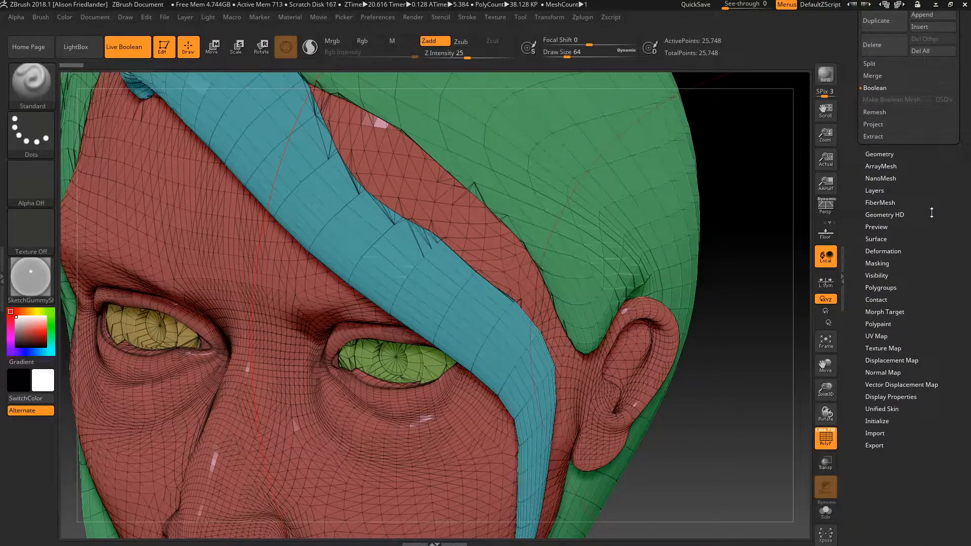
pyautogui.click(887, 288)
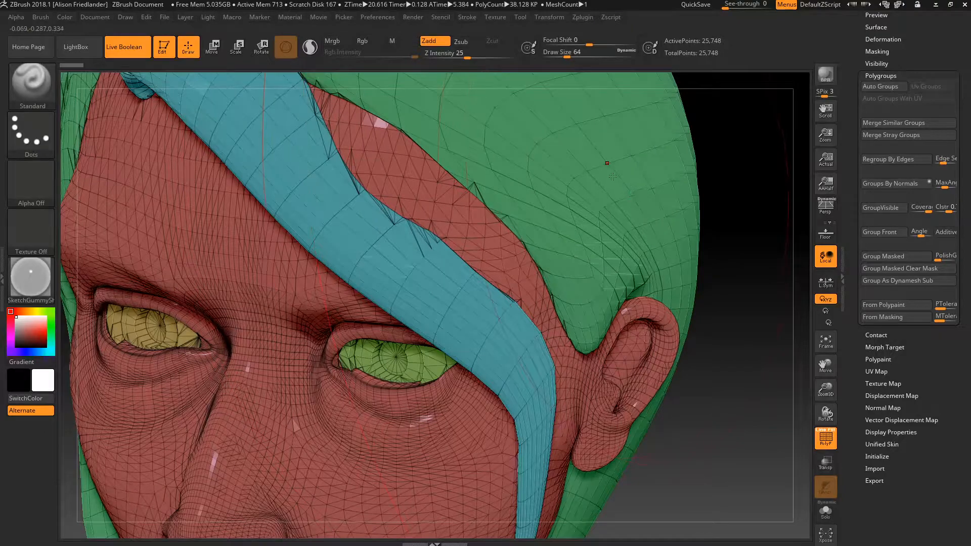
# - Zoom out to the whole bust, undo a stray sculpt stroke, and open the Start menu
pyautogui.keyDown('ctrl'); pyautogui.moveTo(605, 172); pyautogui.dragTo(534, 178, button='right'); pyautogui.keyUp('ctrl')
pyautogui.moveTo(349, 228)
pyautogui.keyDown('alt'); pyautogui.mouseDown()
pyautogui.moveTo(698, 242)
pyautogui.moveTo(278, 255)
pyautogui.moveTo(181, 276)
pyautogui.mouseUp(); pyautogui.keyUp('alt')
pyautogui.moveTo(314, 243)
pyautogui.keyDown('alt'); pyautogui.mouseDown()
pyautogui.moveTo(470, 256)
pyautogui.moveTo(311, 241)
pyautogui.mouseUp(); pyautogui.keyUp('alt')
pyautogui.moveTo(447, 196); pyautogui.dragTo(529, 190)
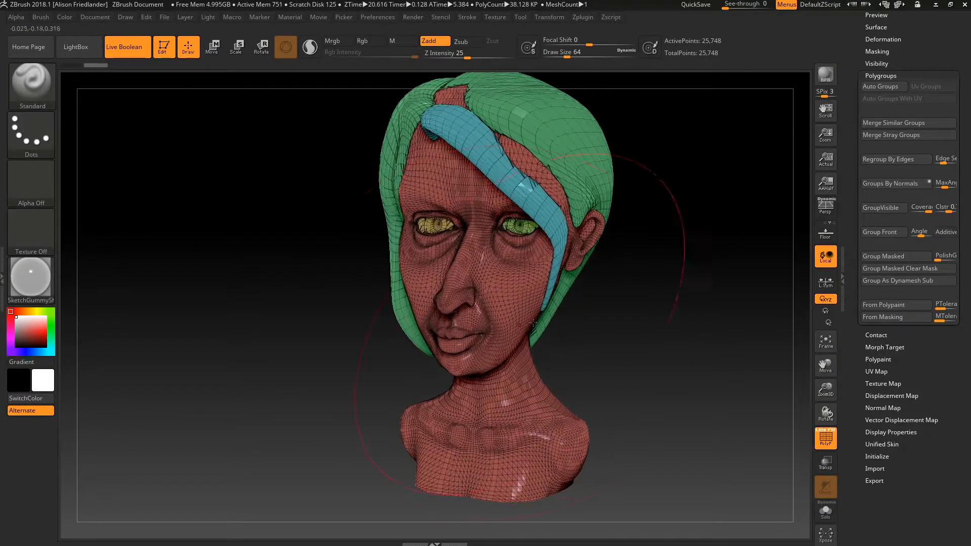
pyautogui.hotkey('ctrl', 'z')
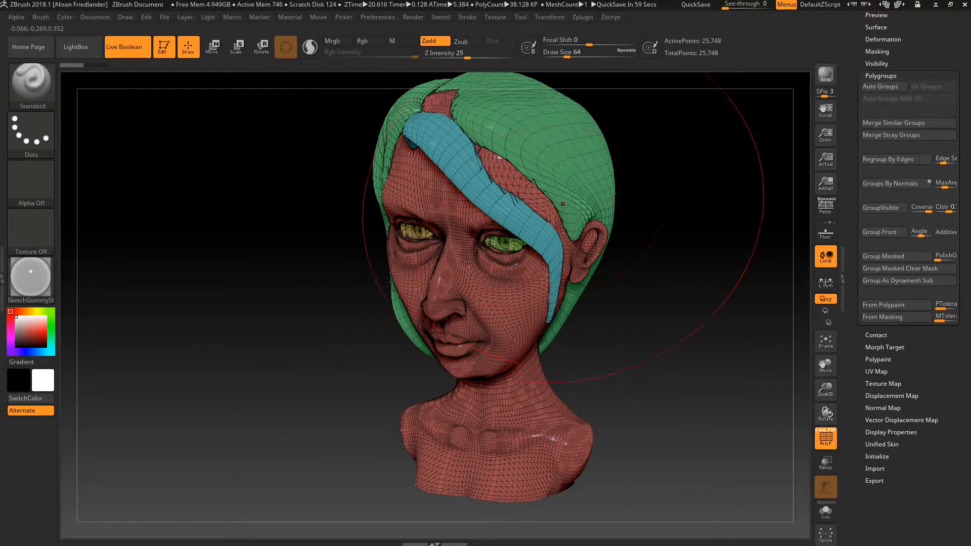
pyautogui.keyDown('alt'); pyautogui.moveTo(672, 216); pyautogui.dragTo(644, 248); pyautogui.keyUp('alt')
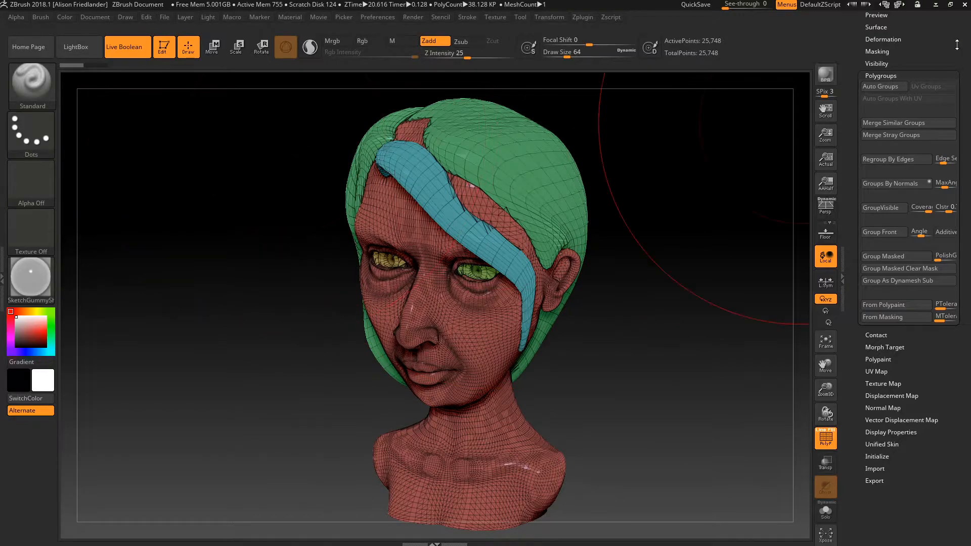
pyautogui.press('super')
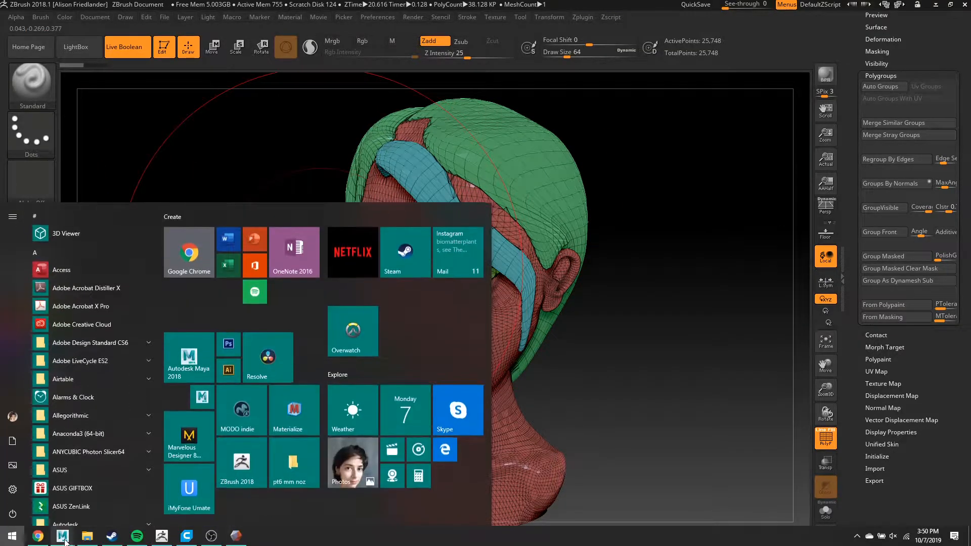
# - Back in Maya, return to object selection, frame the combined head mesh and check its wireframe
pyautogui.moveTo(65, 535)
pyautogui.click(162, 499)
pyautogui.click(767, 235)
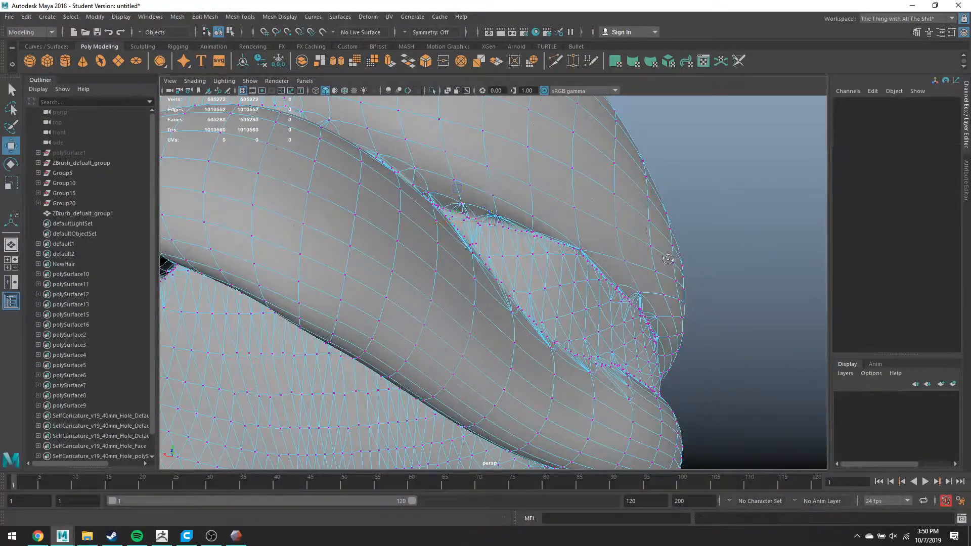
pyautogui.keyDown('alt'); pyautogui.moveTo(662, 313); pyautogui.dragTo(645, 246); pyautogui.keyUp('alt')
pyautogui.keyDown('alt'); pyautogui.moveTo(509, 167); pyautogui.dragTo(539, 213, button='middle'); pyautogui.keyUp('alt')
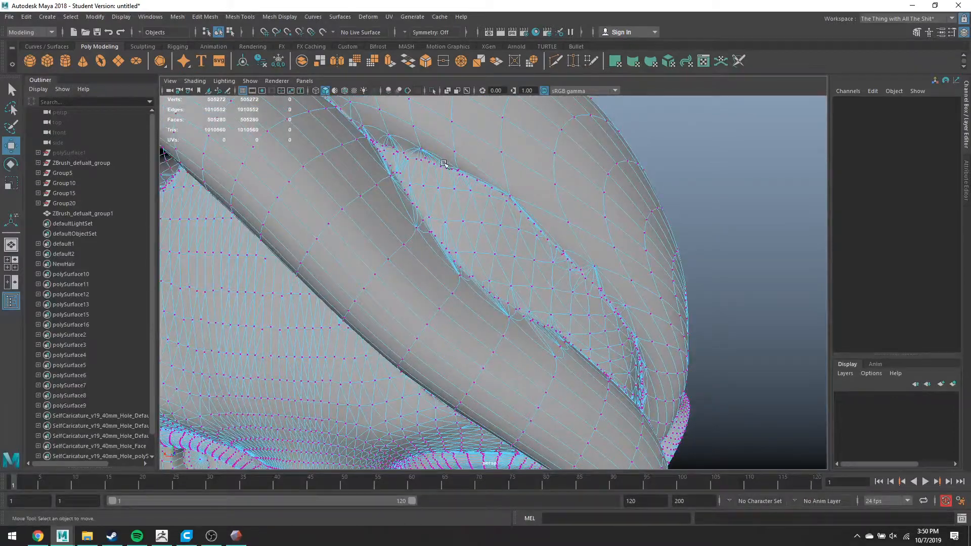
pyautogui.moveTo(445, 163); pyautogui.dragTo(481, 157, button='right')
pyautogui.press('f')
pyautogui.scroll(-3, 481, 157)
pyautogui.press('4')
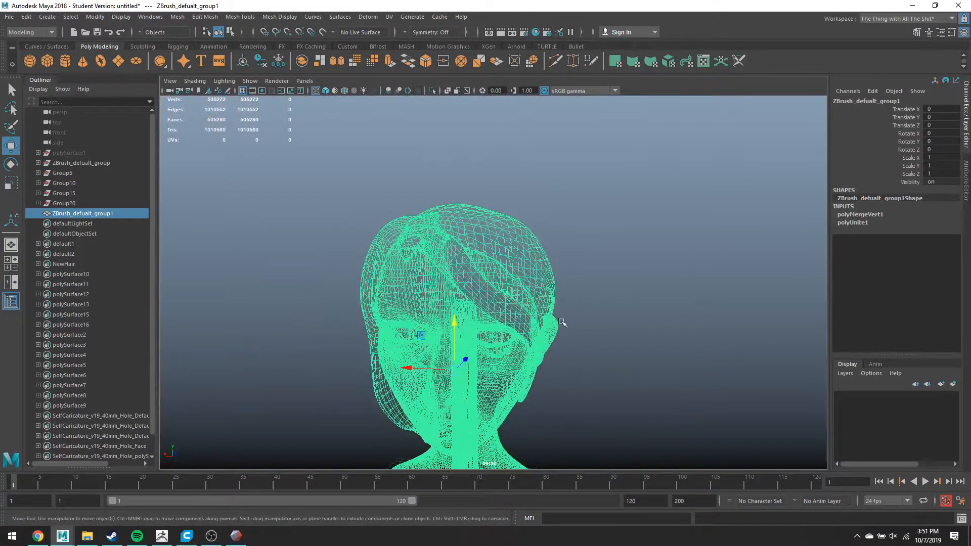
pyautogui.scroll(2, 563, 324)
pyautogui.keyDown('alt'); pyautogui.moveTo(592, 322); pyautogui.dragTo(601, 263, button='middle'); pyautogui.keyUp('alt')
pyautogui.press('5')
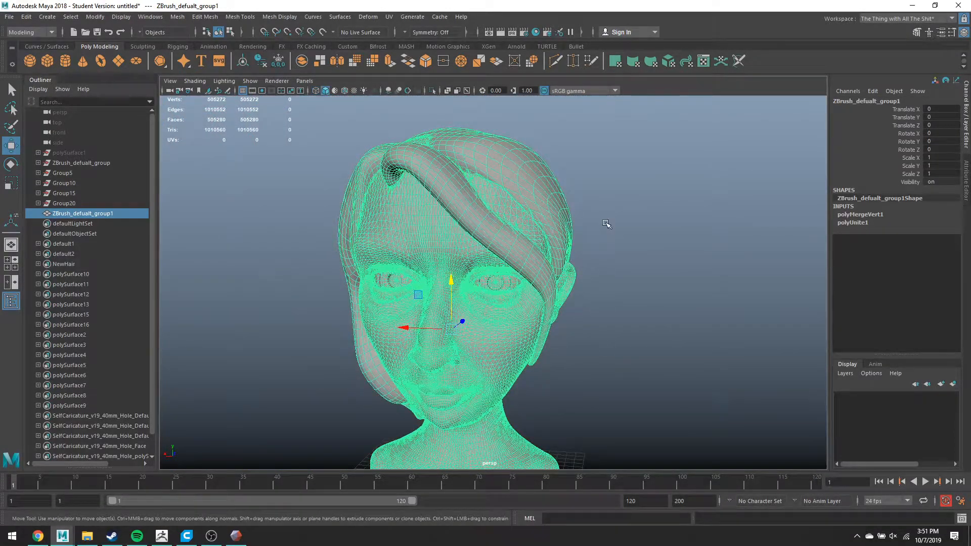
# - Orbit around the combined head bust to inspect its underside, side and face
pyautogui.click(606, 224)
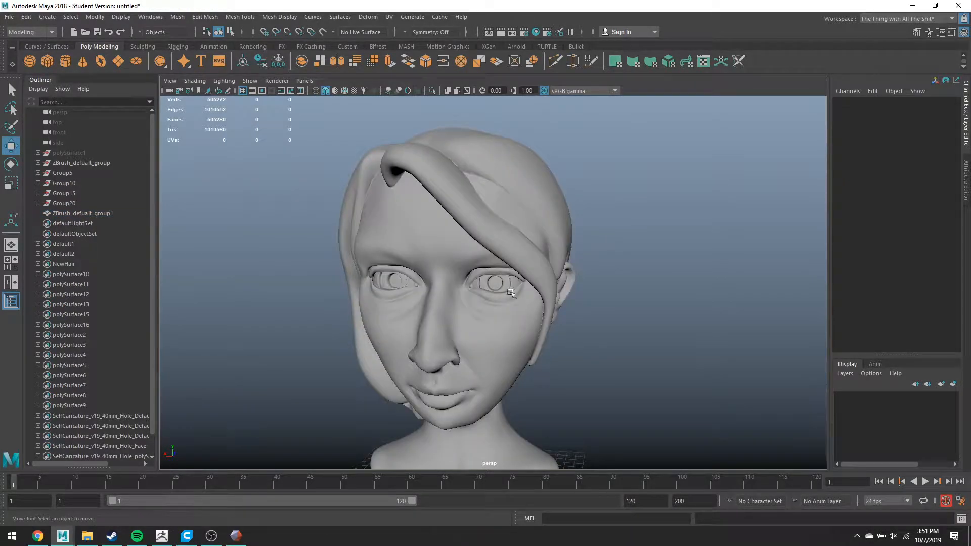
pyautogui.scroll(-4, 512, 316)
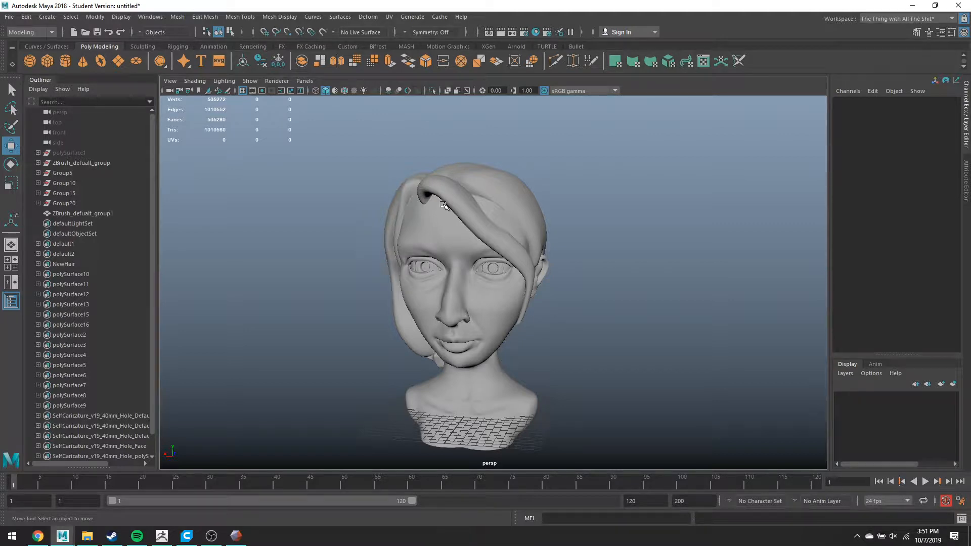
pyautogui.keyDown('alt'); pyautogui.moveTo(443, 205); pyautogui.dragTo(457, 223); pyautogui.keyUp('alt')
pyautogui.click(494, 289)
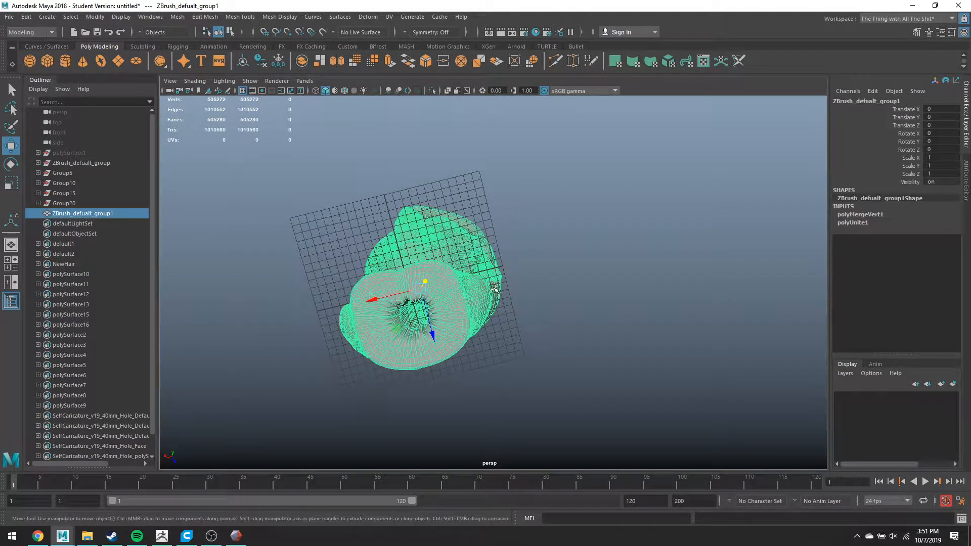
pyautogui.click(624, 267)
pyautogui.keyDown('alt'); pyautogui.moveTo(626, 266); pyautogui.dragTo(514, 275); pyautogui.keyUp('alt')
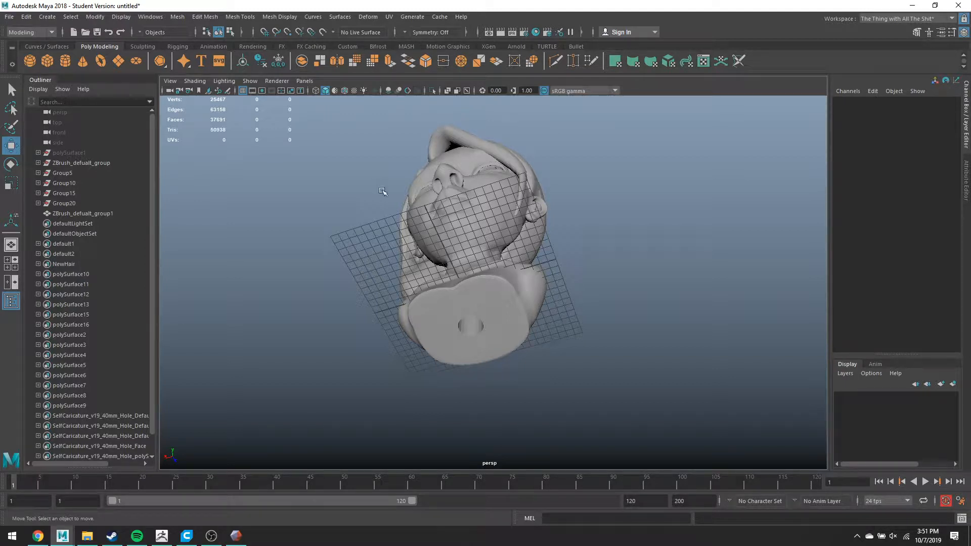
pyautogui.scroll(-5, 472, 208)
pyautogui.keyDown('alt'); pyautogui.moveTo(533, 201); pyautogui.dragTo(466, 234); pyautogui.keyUp('alt')
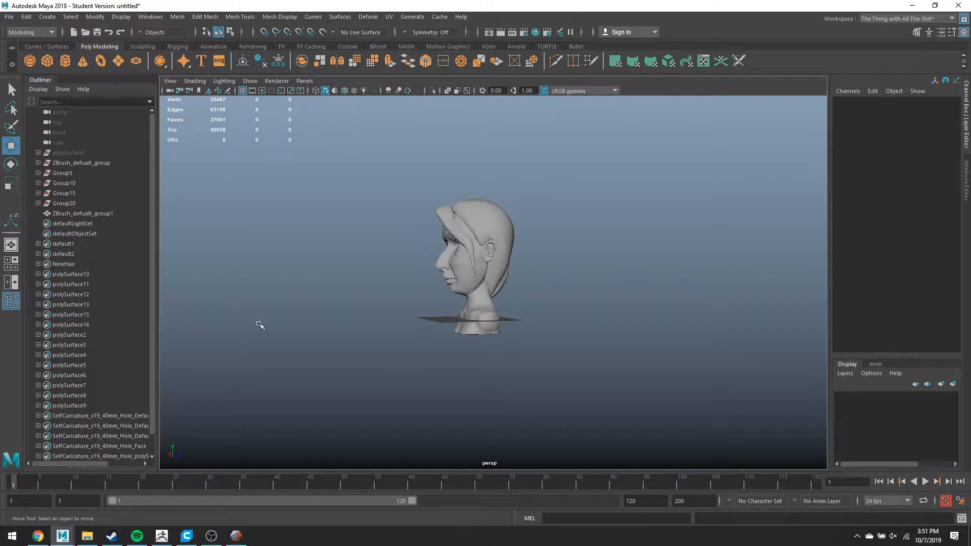
pyautogui.click(212, 536)
pyautogui.click(220, 539)
pyautogui.scroll(5, 520, 208)
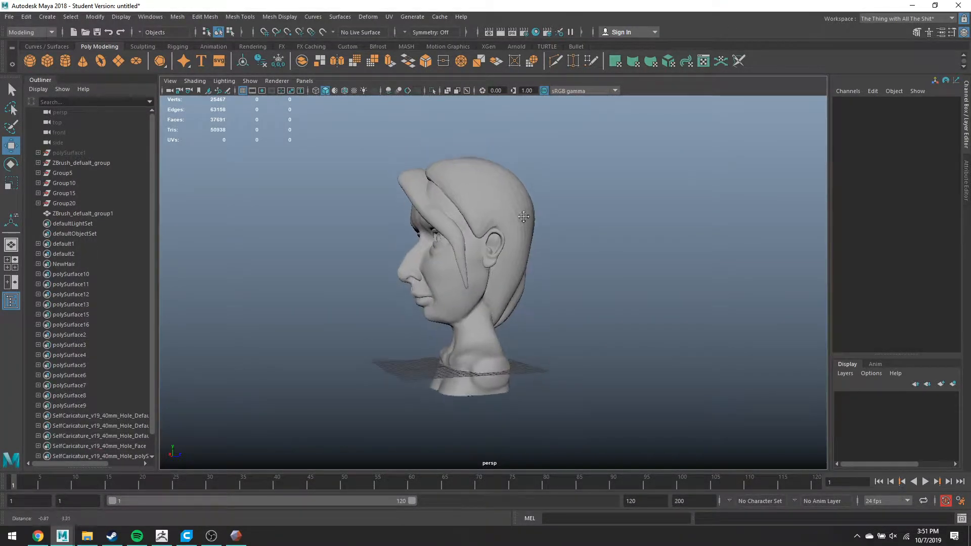
pyautogui.keyDown('alt'); pyautogui.moveTo(631, 273); pyautogui.dragTo(697, 255); pyautogui.keyUp('alt')
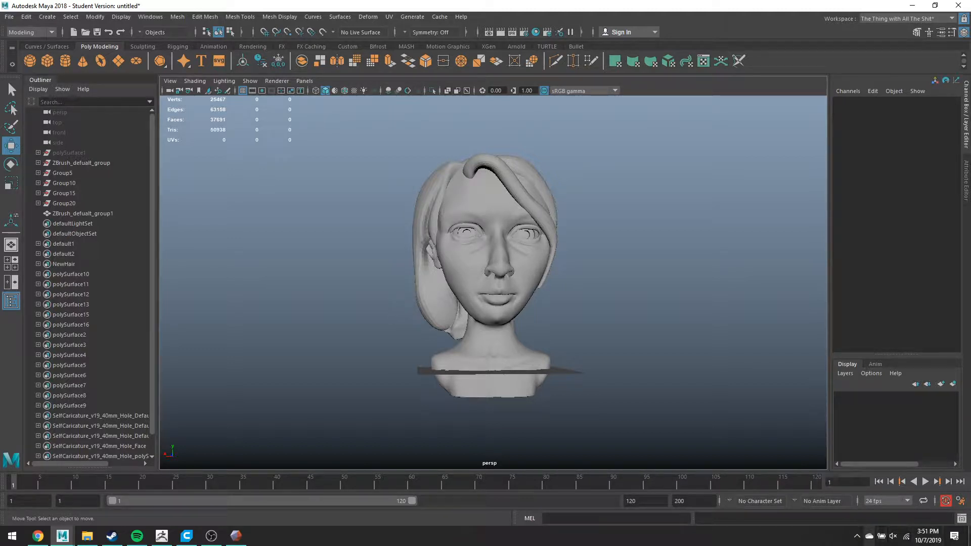
pyautogui.press('super')
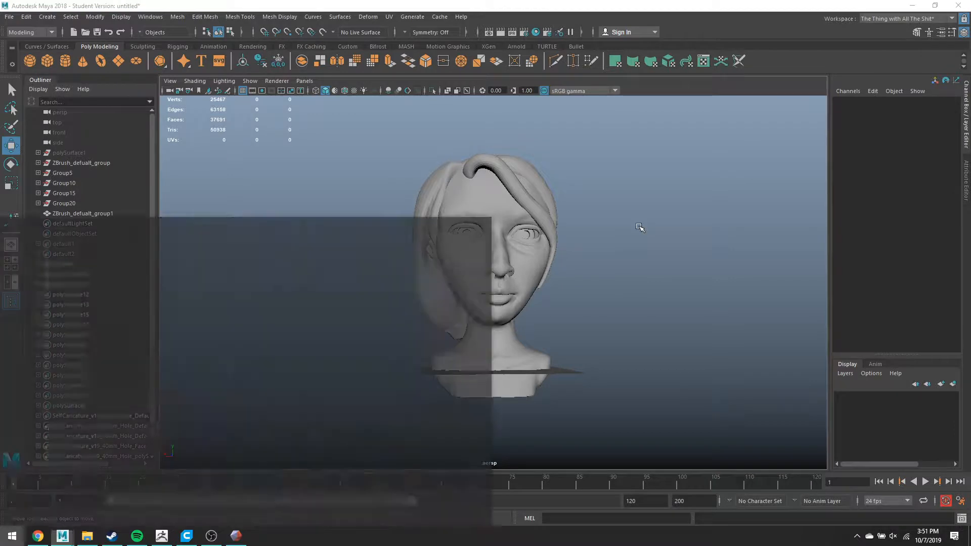
# - Launch 3D Builder via a '3dbuild' search and load SelfCaricature_WithHair from _Personal Projects into a new scene
pyautogui.write('3dbuild')
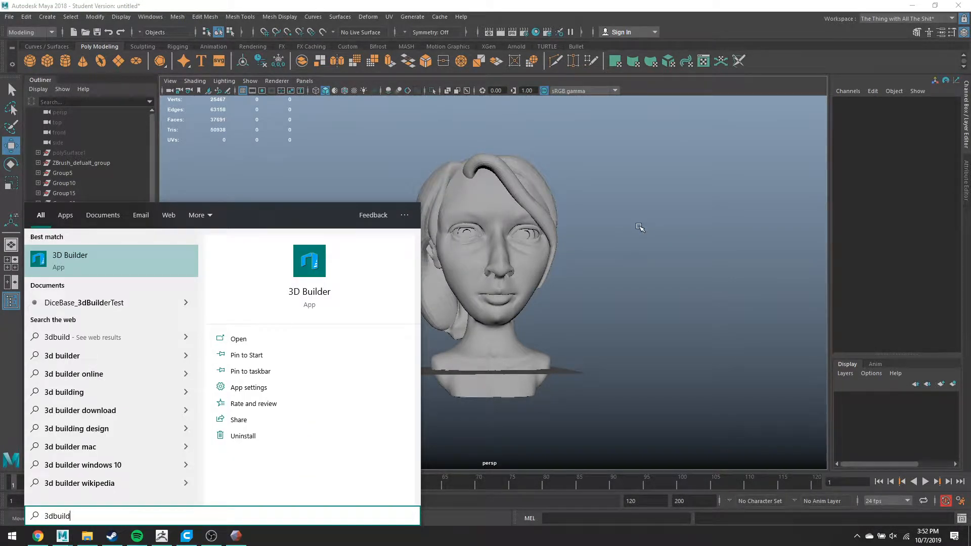
pyautogui.press('Return')
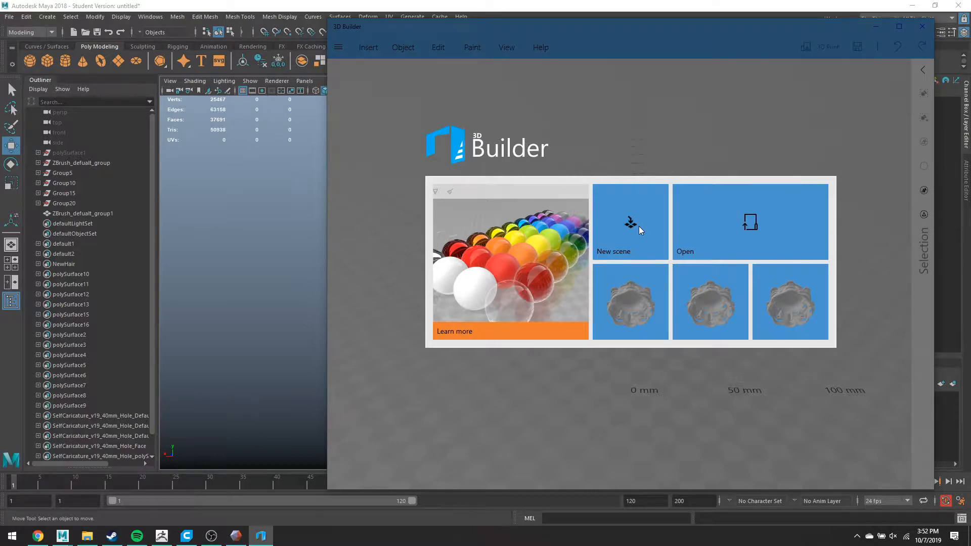
pyautogui.click(639, 226)
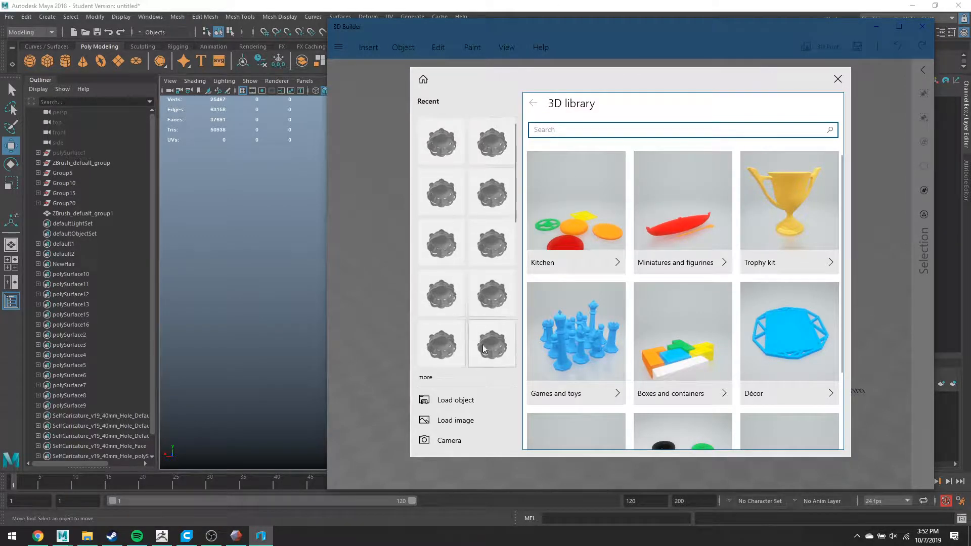
pyautogui.click(474, 400)
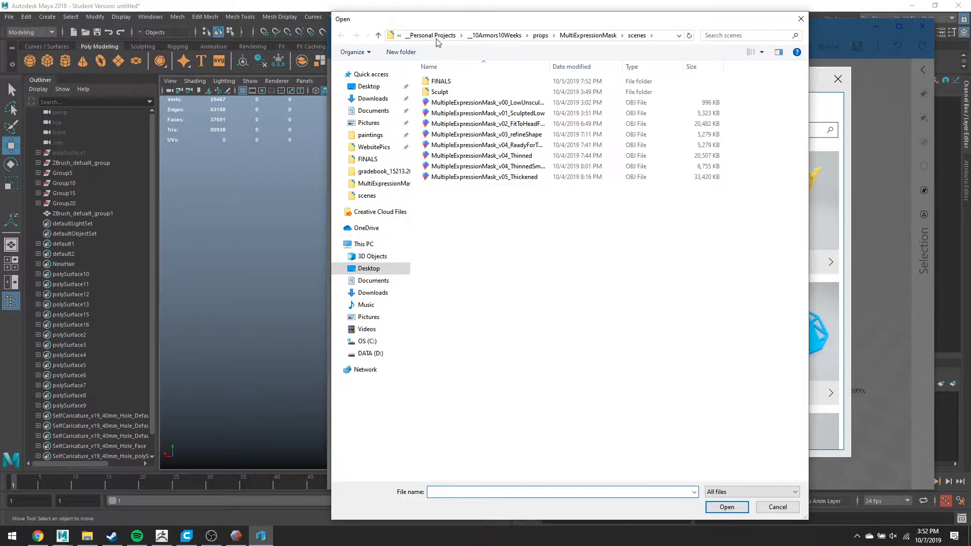
pyautogui.click(436, 37)
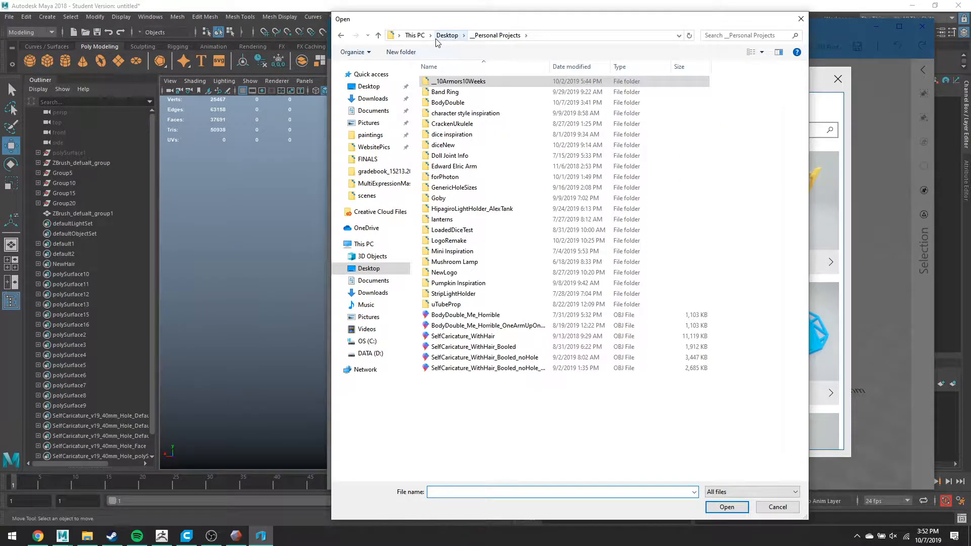
pyautogui.doubleClick(544, 337)
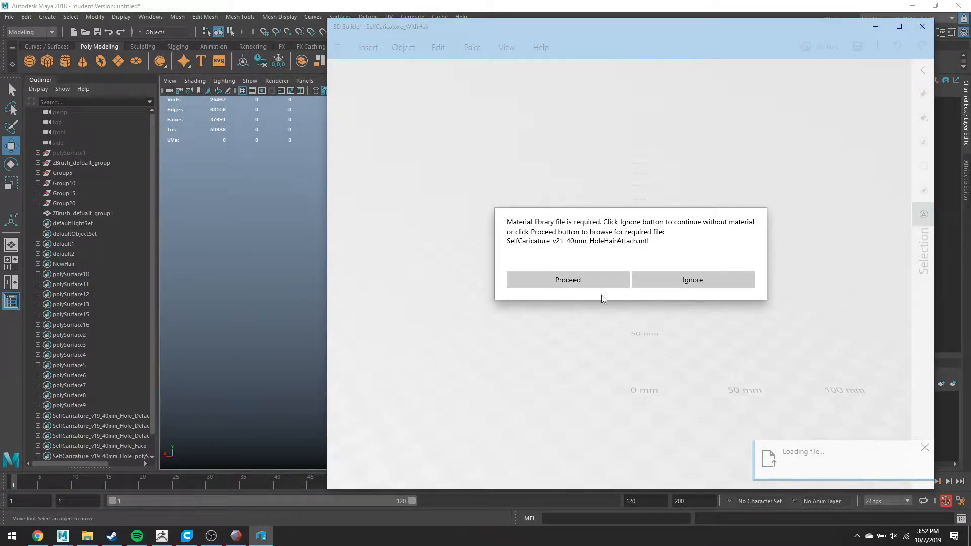
# - Continue without the material library, import the model, and orbit around the head
pyautogui.click(676, 279)
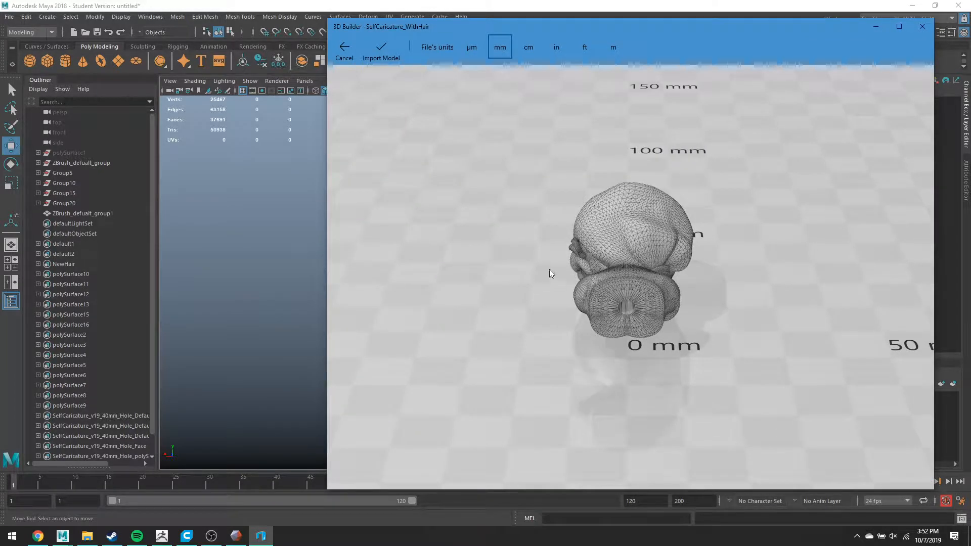
pyautogui.moveTo(524, 317); pyautogui.dragTo(600, 333, button='right')
pyautogui.moveTo(600, 333); pyautogui.dragTo(720, 228)
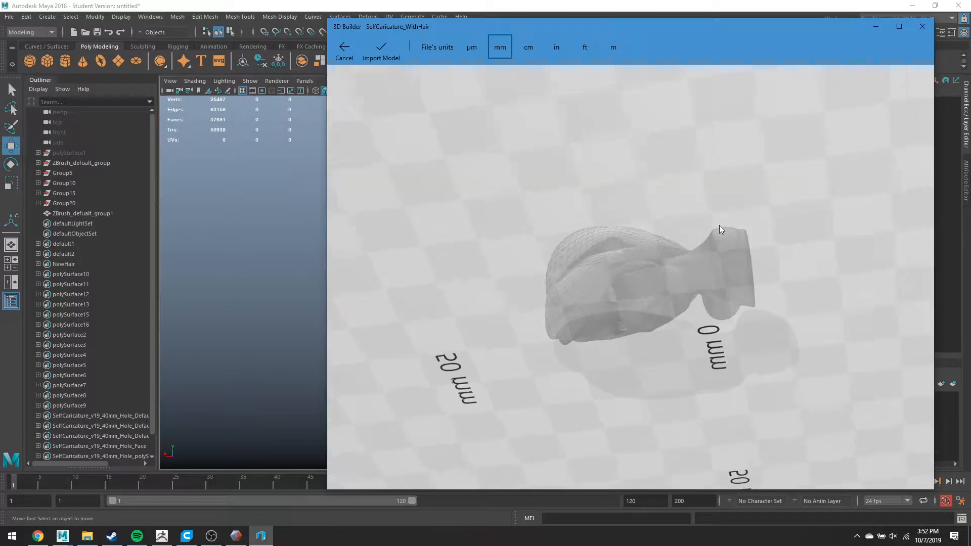
pyautogui.click(394, 52)
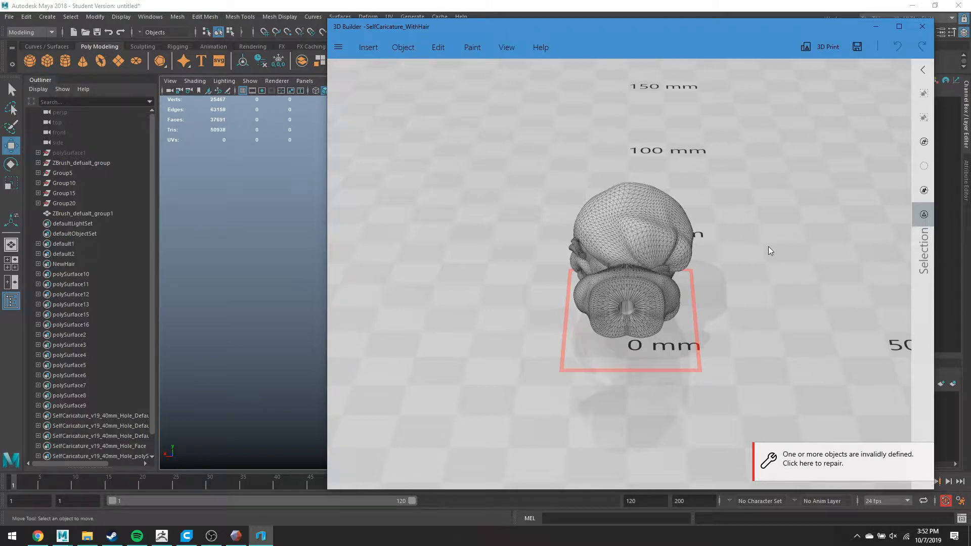
pyautogui.moveTo(766, 248); pyautogui.dragTo(547, 235)
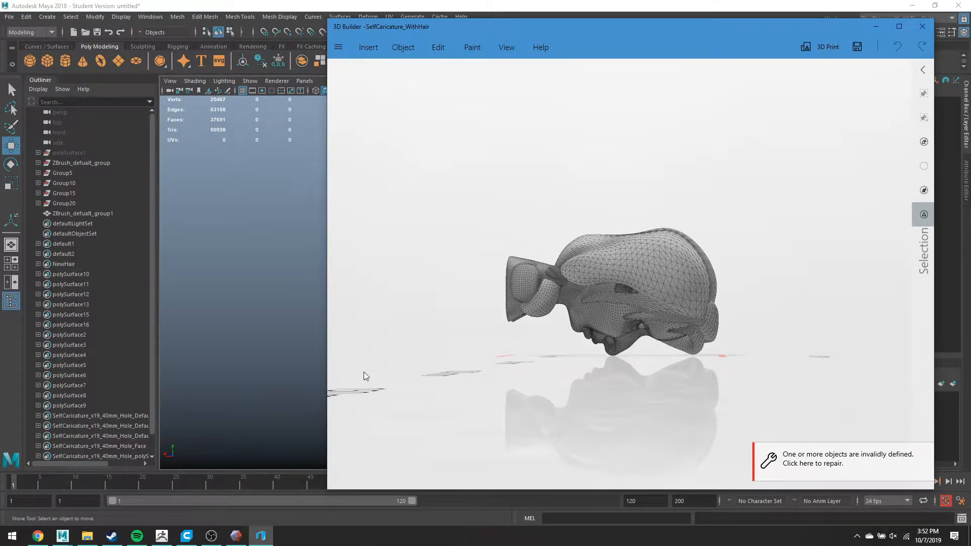
pyautogui.scroll(5, 794, 343)
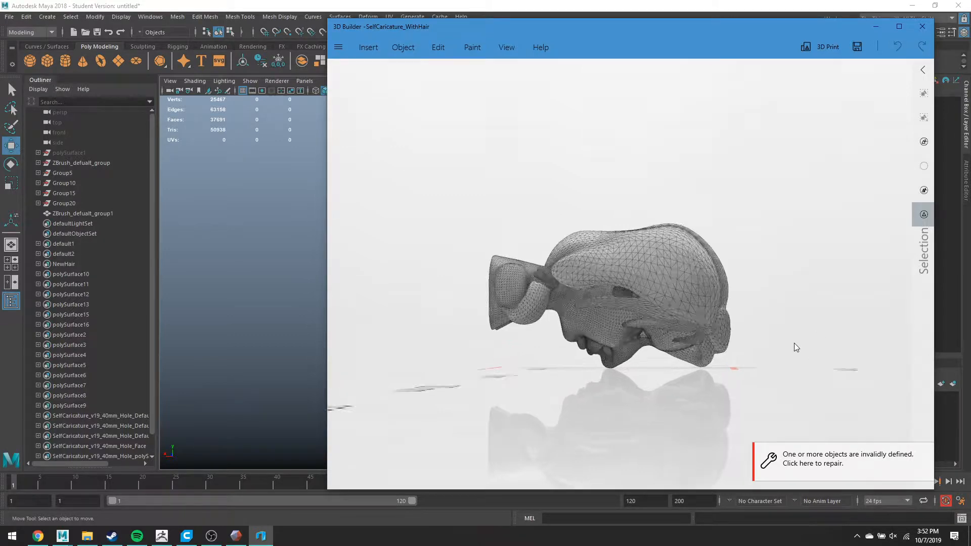
pyautogui.scroll(-3, 864, 344)
pyautogui.moveTo(837, 311); pyautogui.dragTo(812, 260)
pyautogui.scroll(5, 733, 278)
pyautogui.moveTo(734, 278); pyautogui.dragTo(718, 350)
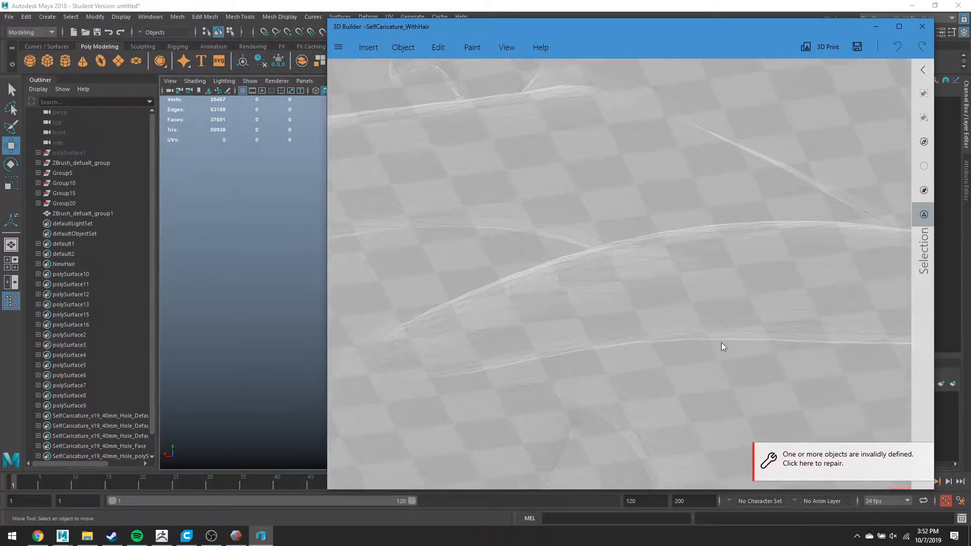
pyautogui.scroll(-5, 721, 342)
pyautogui.moveTo(901, 329); pyautogui.dragTo(902, 418)
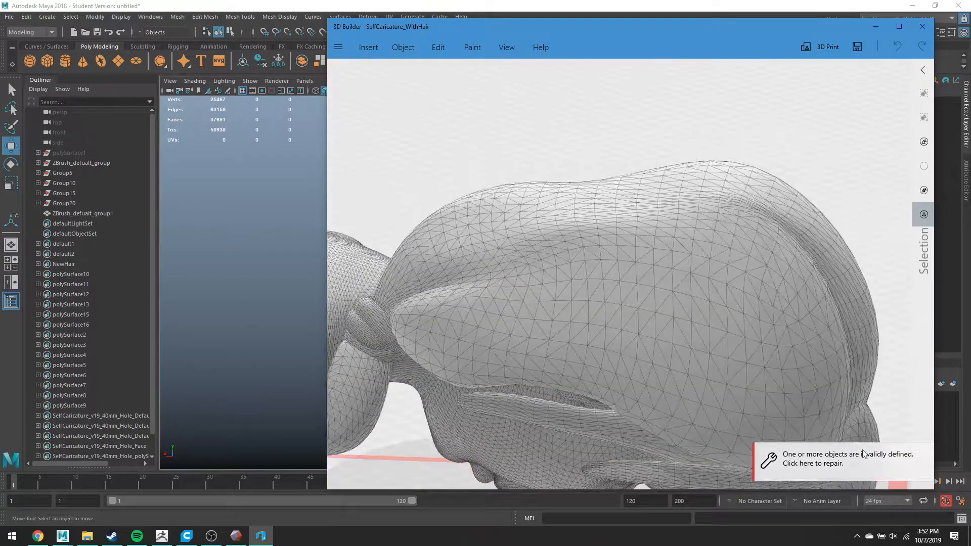
# - Repair the invalidly defined objects, maximize the window, and zoom into the hair knot
pyautogui.click(817, 464)
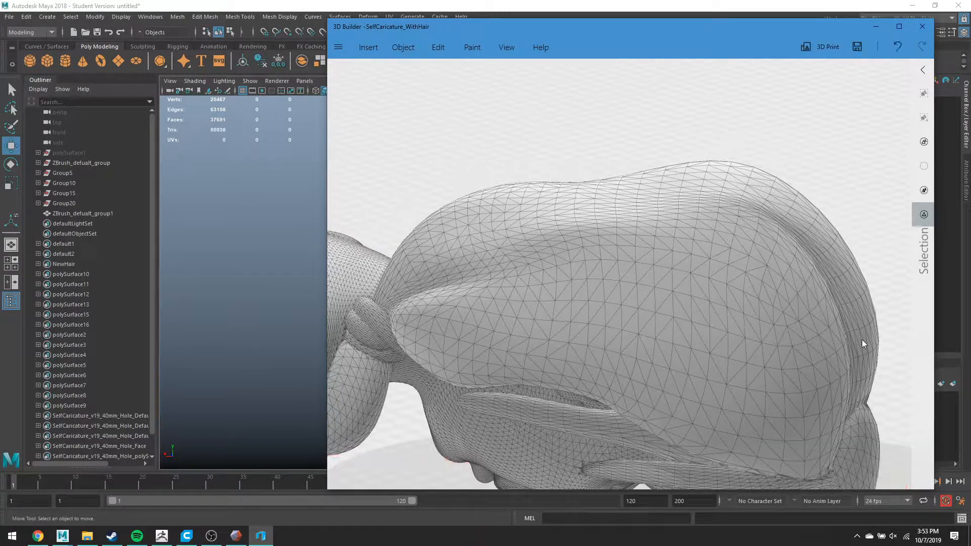
pyautogui.scroll(-3, 774, 313)
pyautogui.scroll(7, 481, 267)
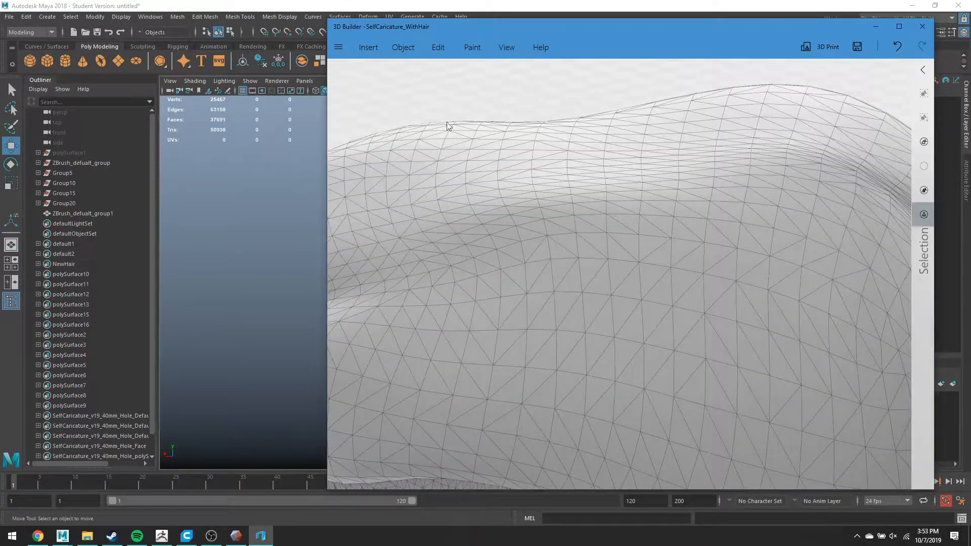
pyautogui.press('alt')
pyautogui.click(899, 26)
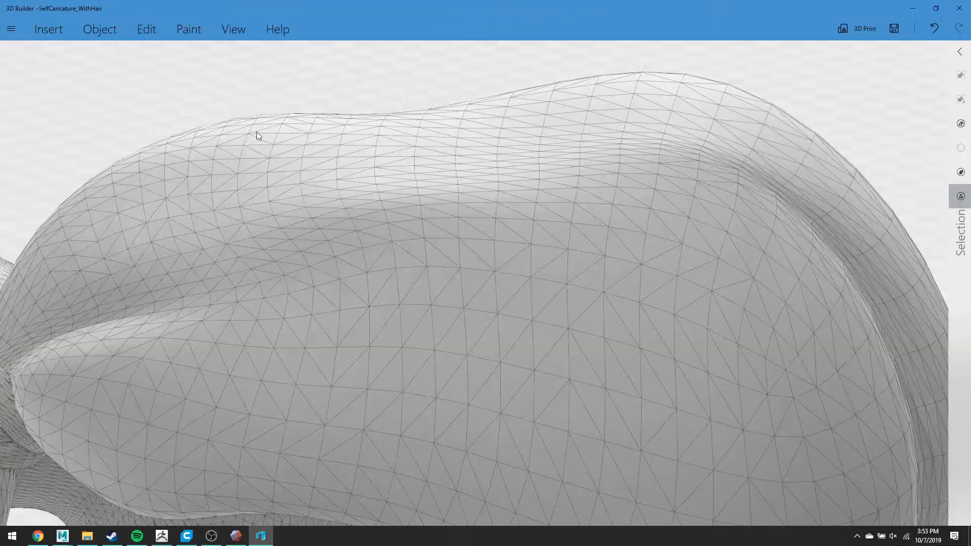
pyautogui.moveTo(183, 110); pyautogui.dragTo(343, 90)
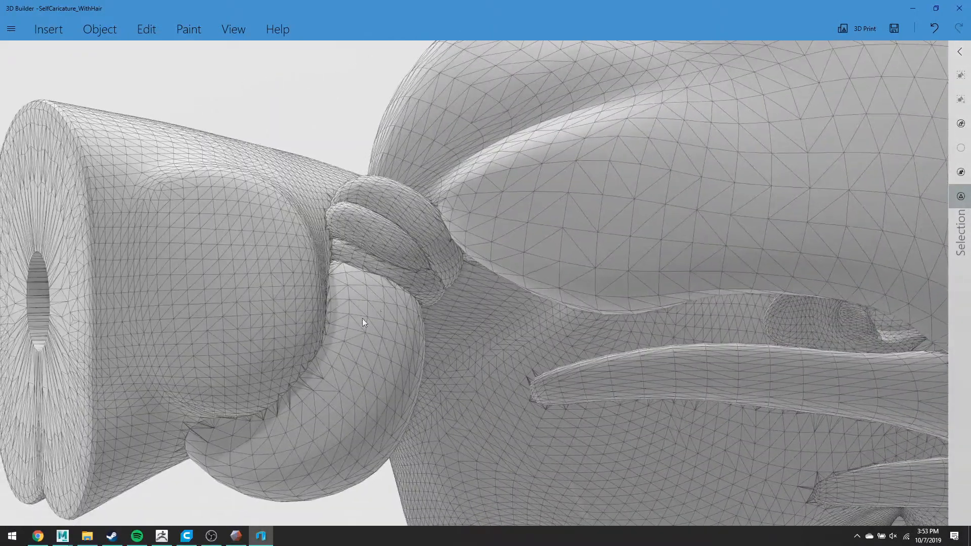
pyautogui.scroll(4, 362, 322)
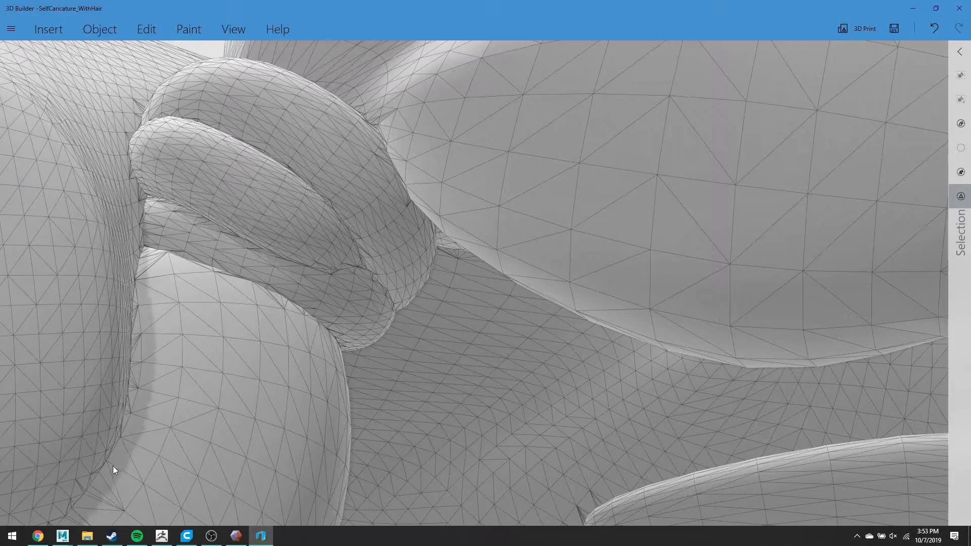
pyautogui.click(133, 28)
# - Toggle 3D Builder's wireframe and shading off and back on to inspect the bust model
pyautogui.scroll(-5, 453, 146)
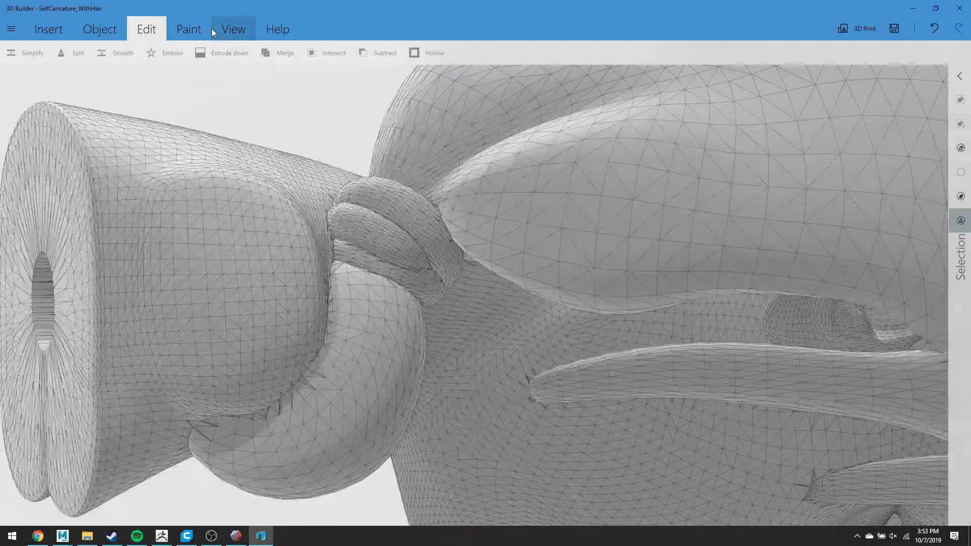
pyautogui.click(230, 29)
pyautogui.click(389, 54)
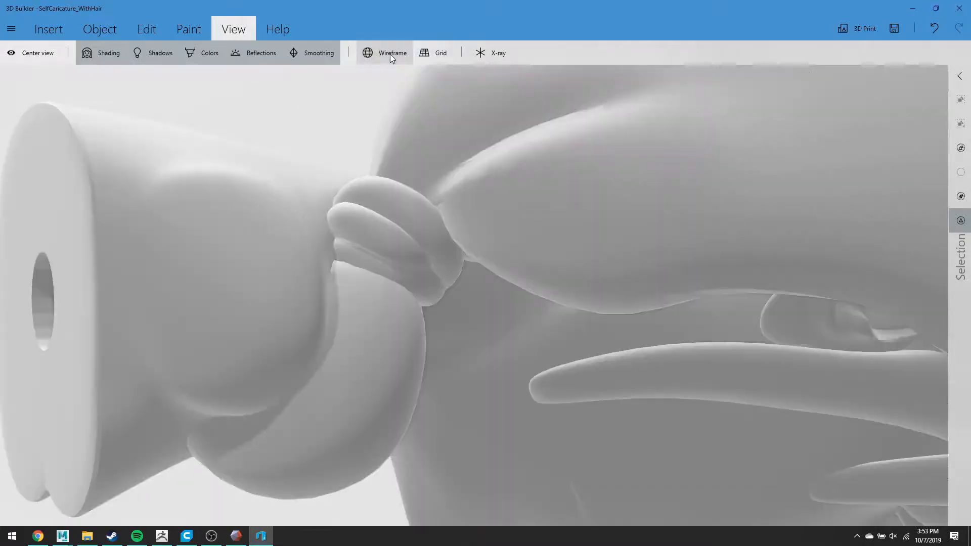
pyautogui.click(390, 54)
pyautogui.click(96, 59)
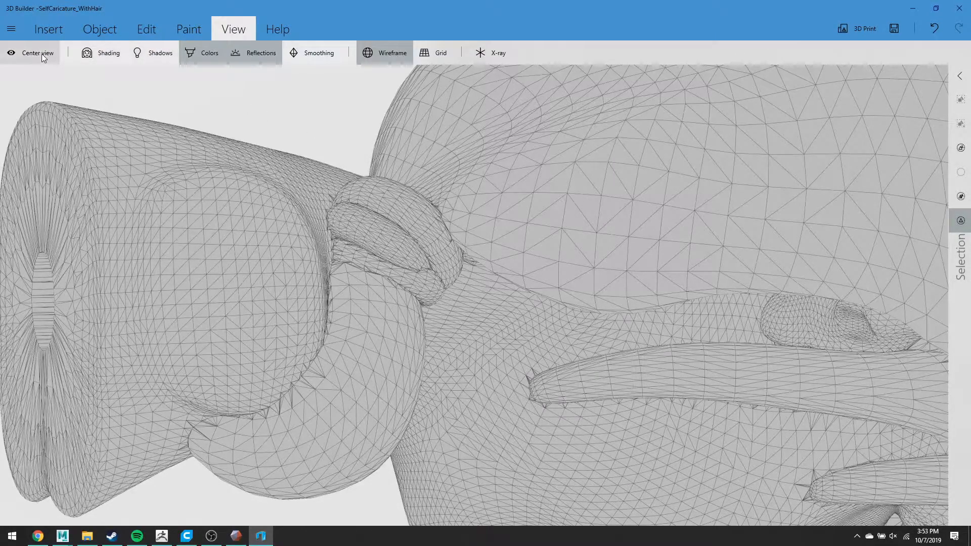
pyautogui.click(101, 54)
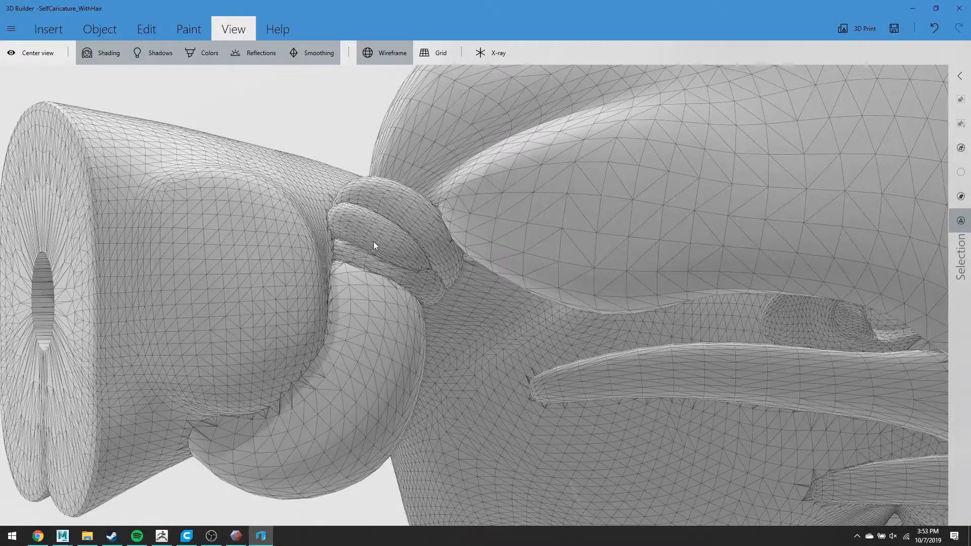
pyautogui.scroll(-5, 597, 278)
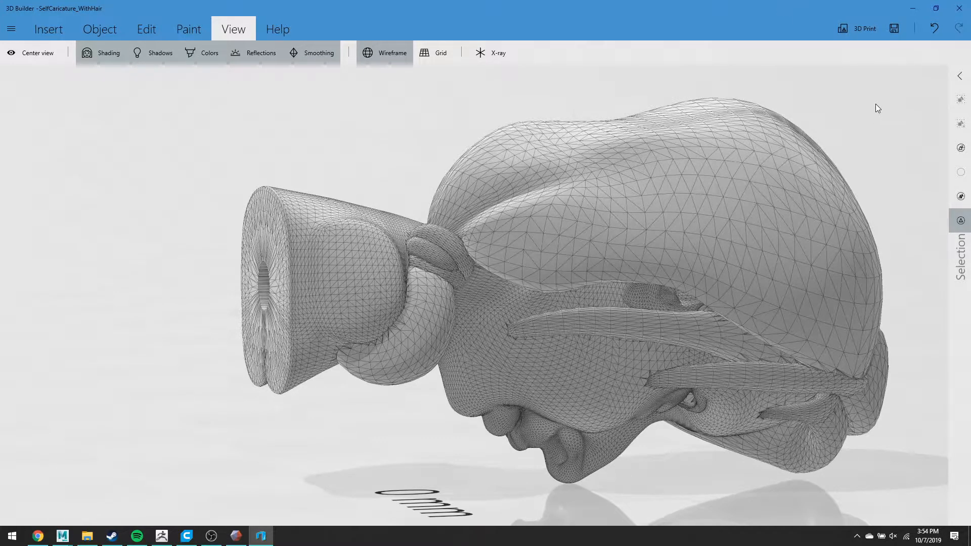
# - Minimize 3D Builder, start a new Maya scene with Don't Save, and bring up Chrome
pyautogui.click(913, 8)
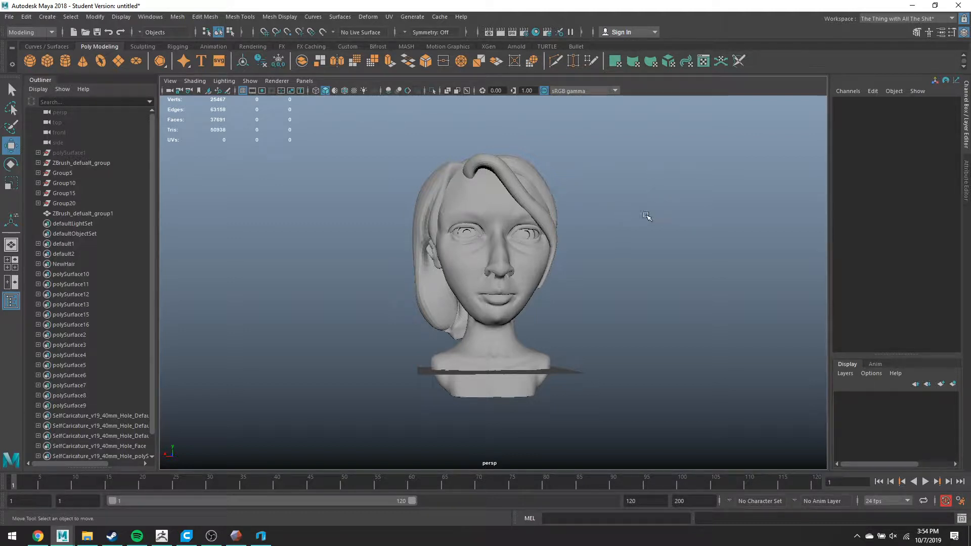
pyautogui.hotkey('ctrl', 'n')
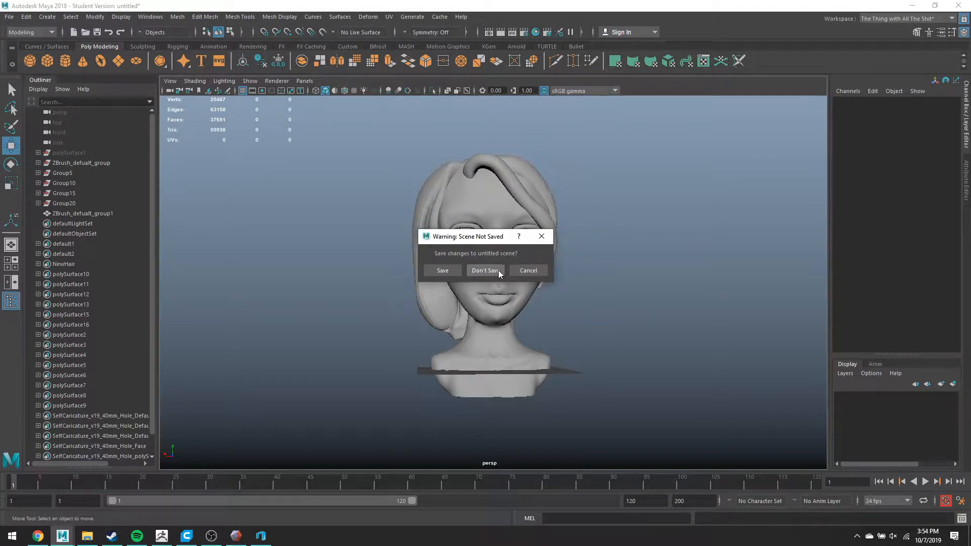
pyautogui.click(498, 269)
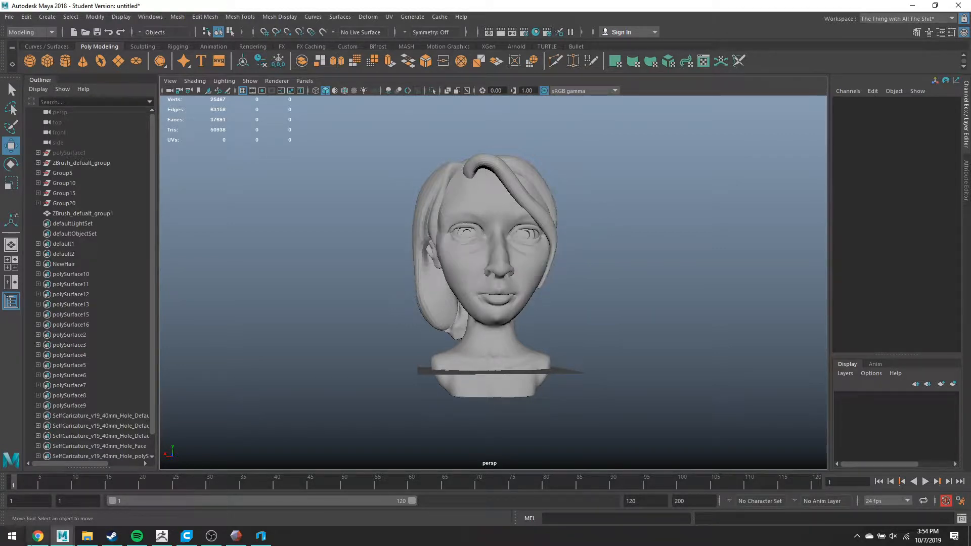
pyautogui.click(38, 537)
pyautogui.scroll(-15, 233, 430)
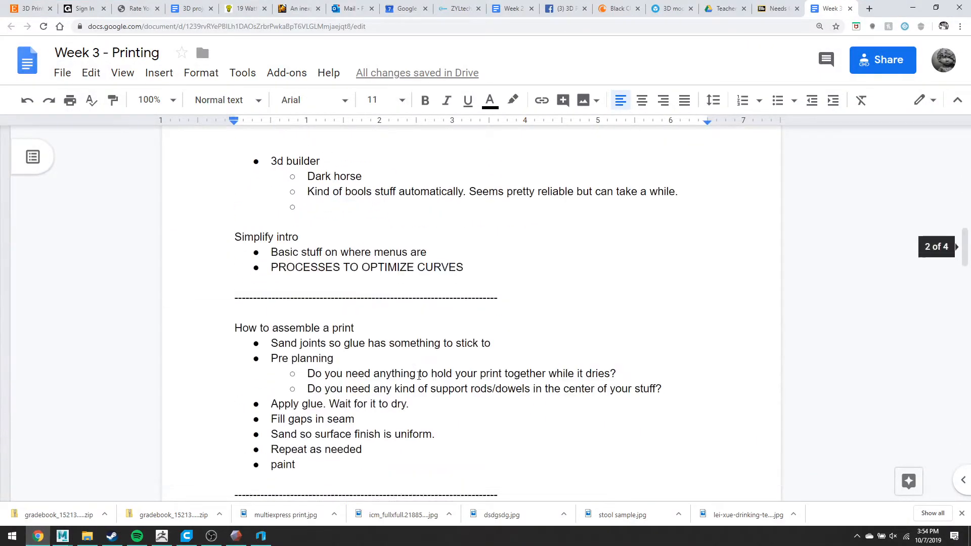
# - Scroll through the Week 3 - Printing notes on reducing meshes and booleans, then minimize Chrome
pyautogui.scroll(-7, 419, 375)
pyautogui.scroll(10, 407, 294)
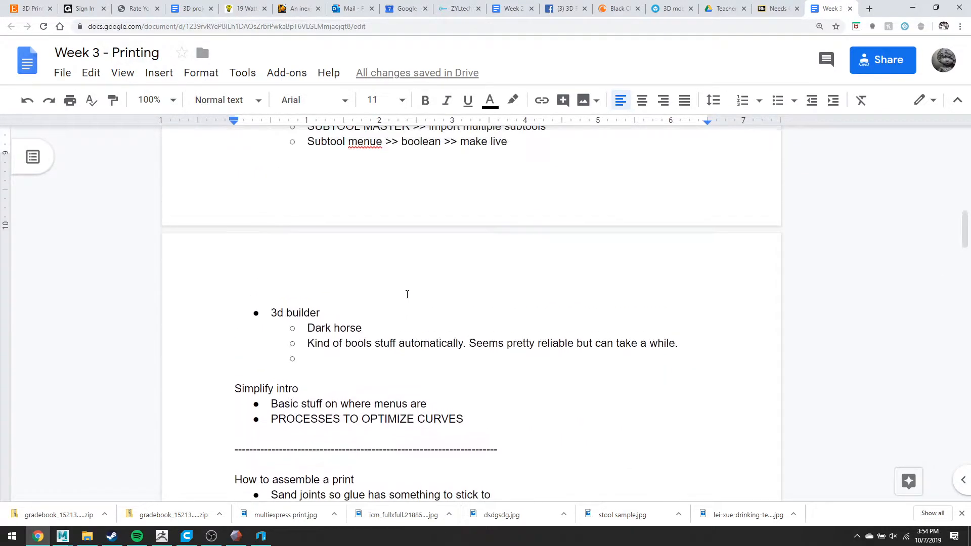
pyautogui.scroll(6, 407, 295)
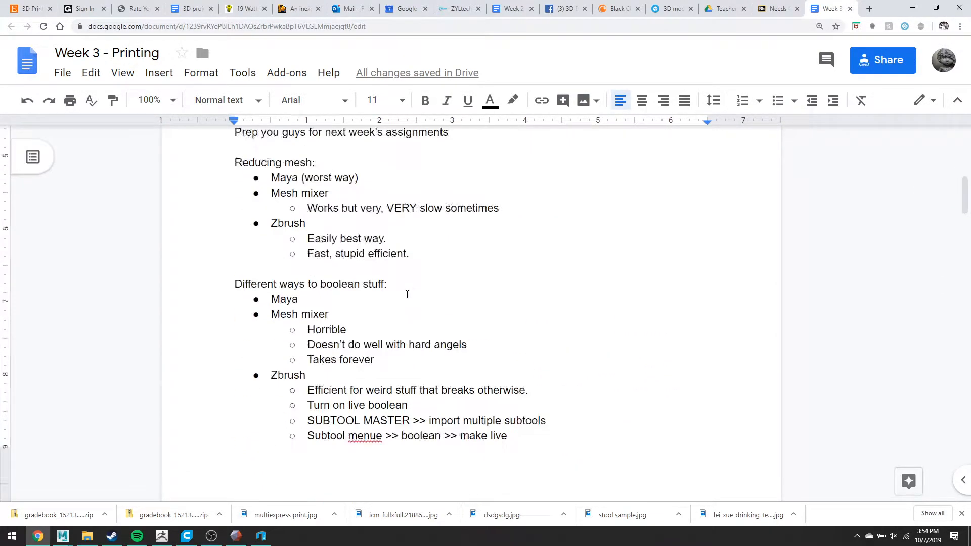
pyautogui.scroll(-3, 407, 294)
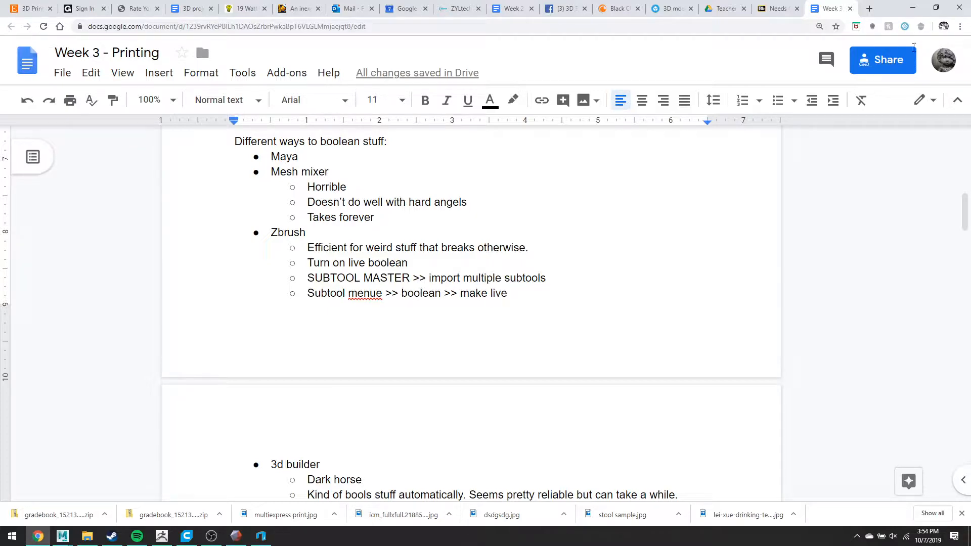
pyautogui.click(912, 7)
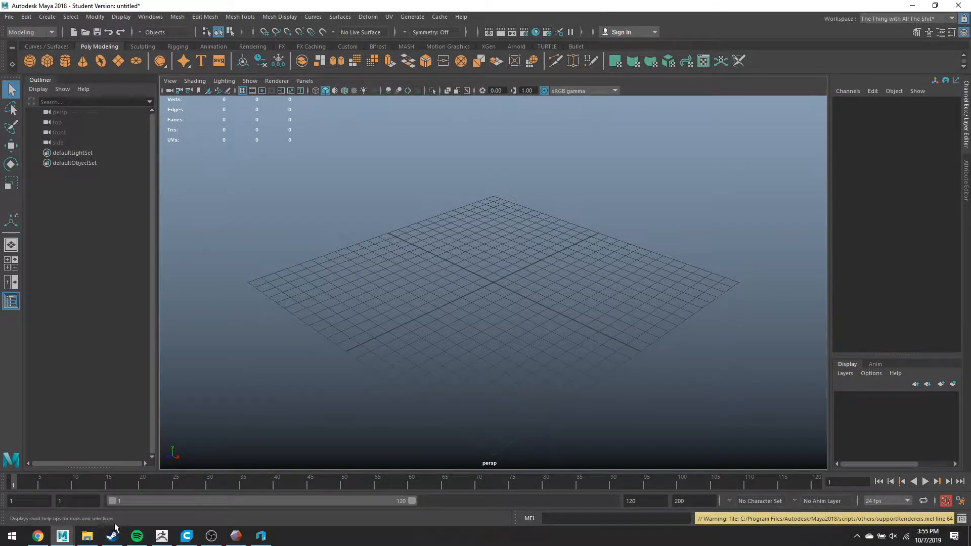
# - Check ZBrush's Subtool list and Document menu for the loaded head meshes, then return to Maya
pyautogui.click(165, 539)
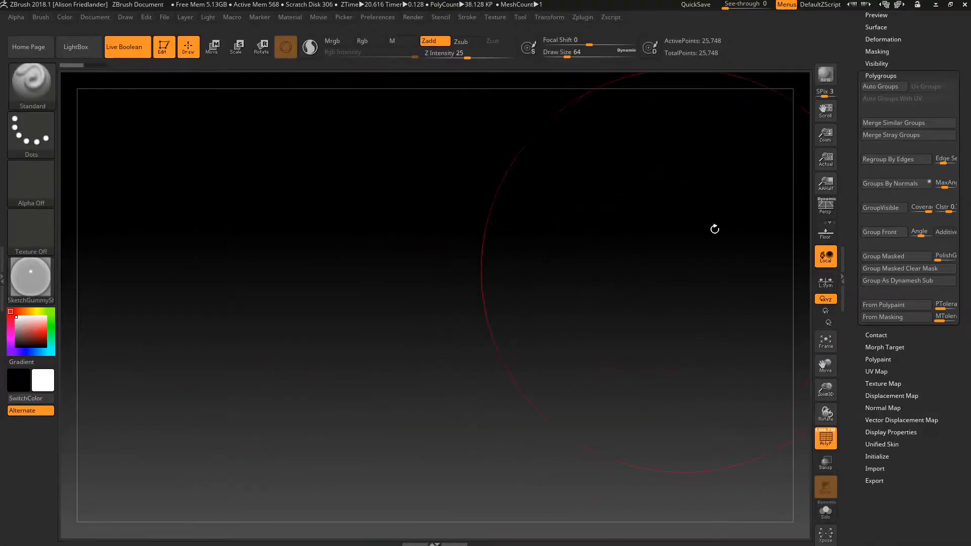
pyautogui.moveTo(969, 154); pyautogui.dragTo(970, 273)
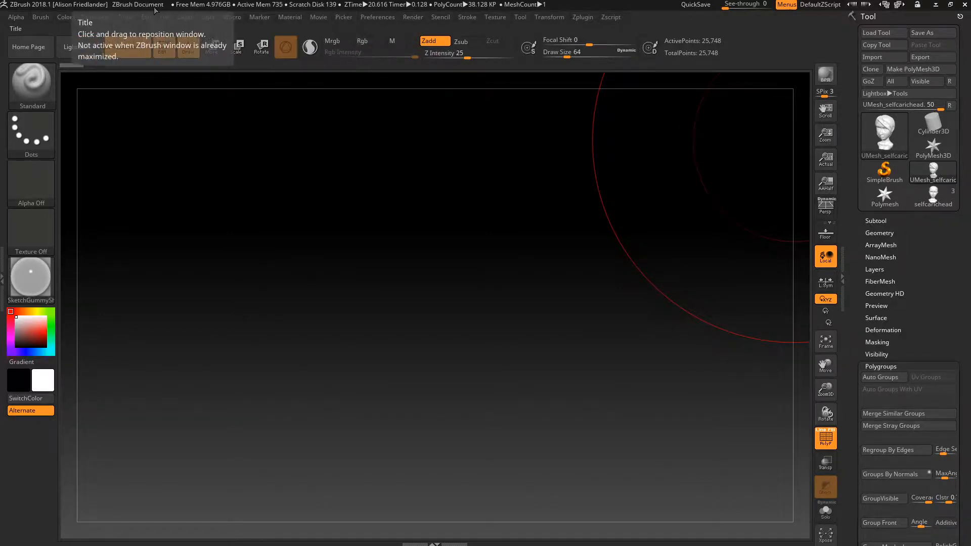
pyautogui.click(103, 16)
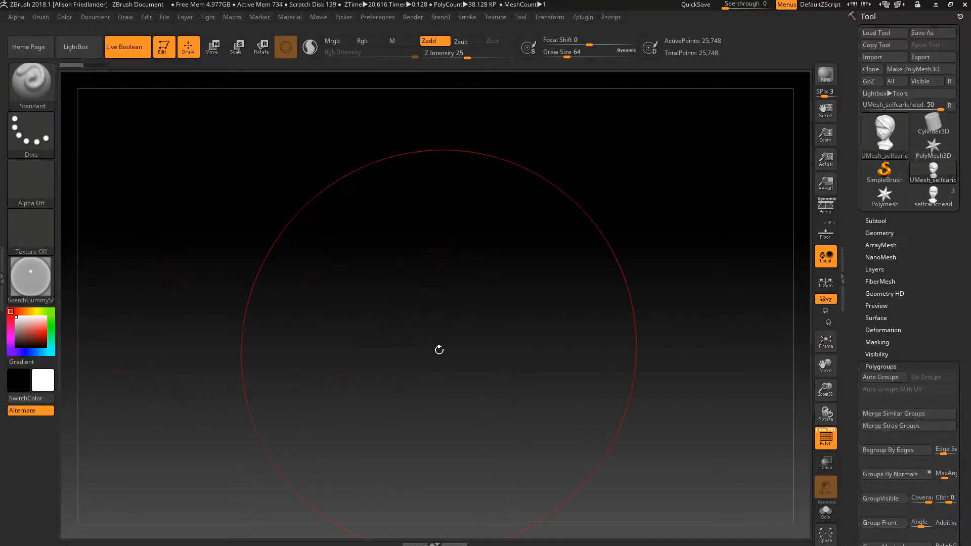
pyautogui.press('super')
pyautogui.moveTo(63, 535)
pyautogui.click(151, 505)
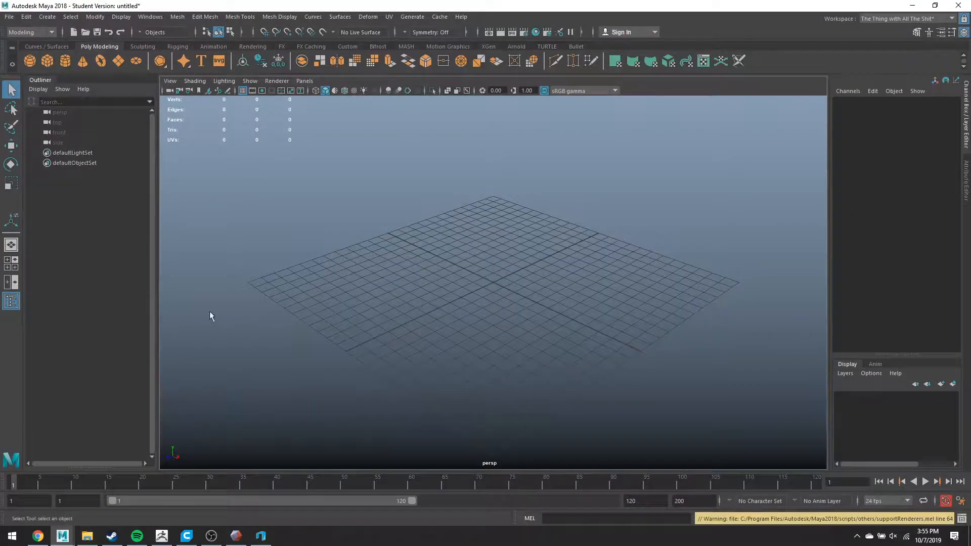
# - Drag selfcaric-superdense.obj from the BodyDouble folder into the Maya viewport, then minimize Explorer
pyautogui.click(87, 536)
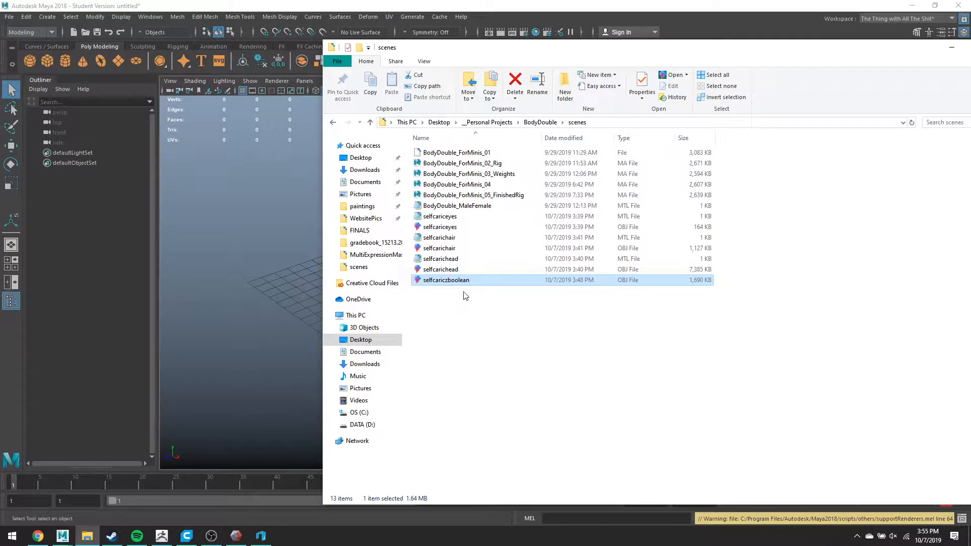
pyautogui.click(539, 122)
pyautogui.click(457, 229)
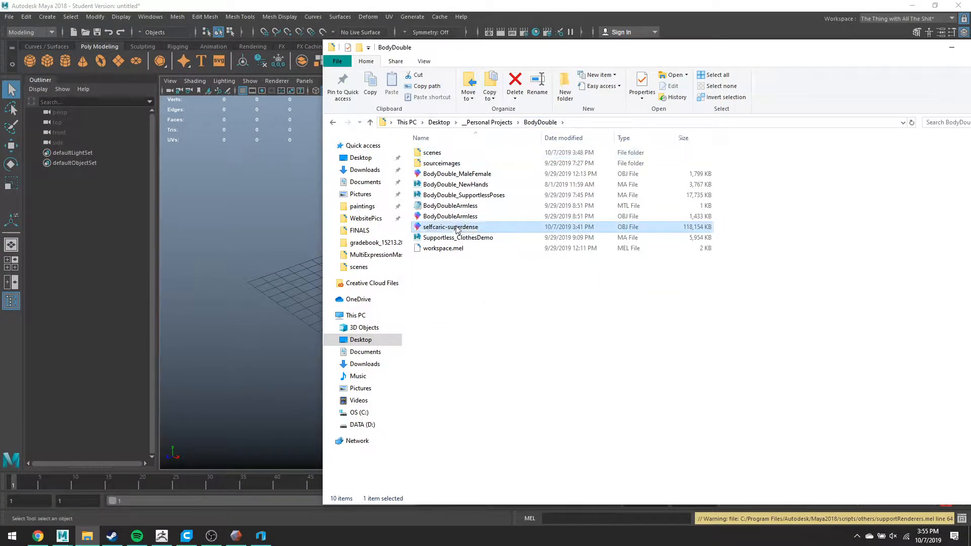
pyautogui.moveTo(457, 229); pyautogui.dragTo(255, 216)
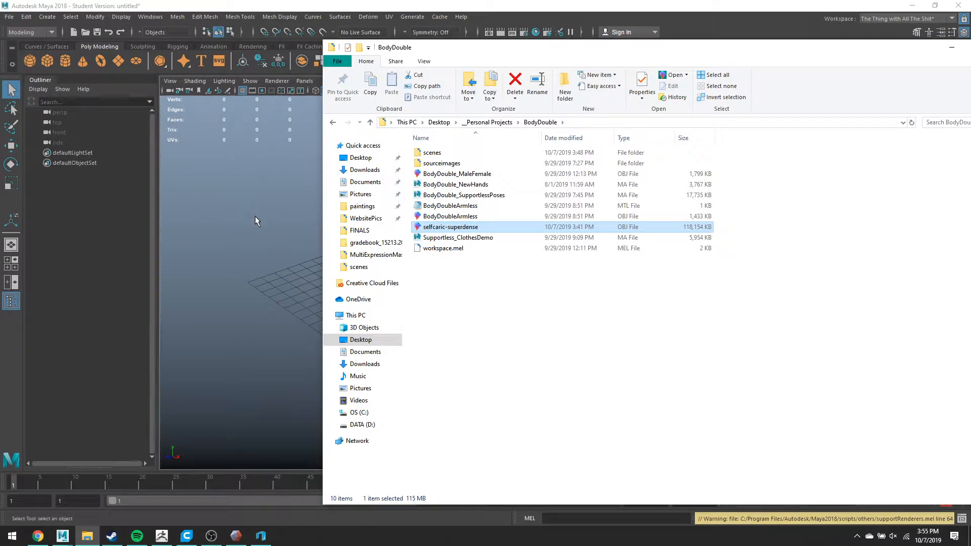
pyautogui.click(291, 223)
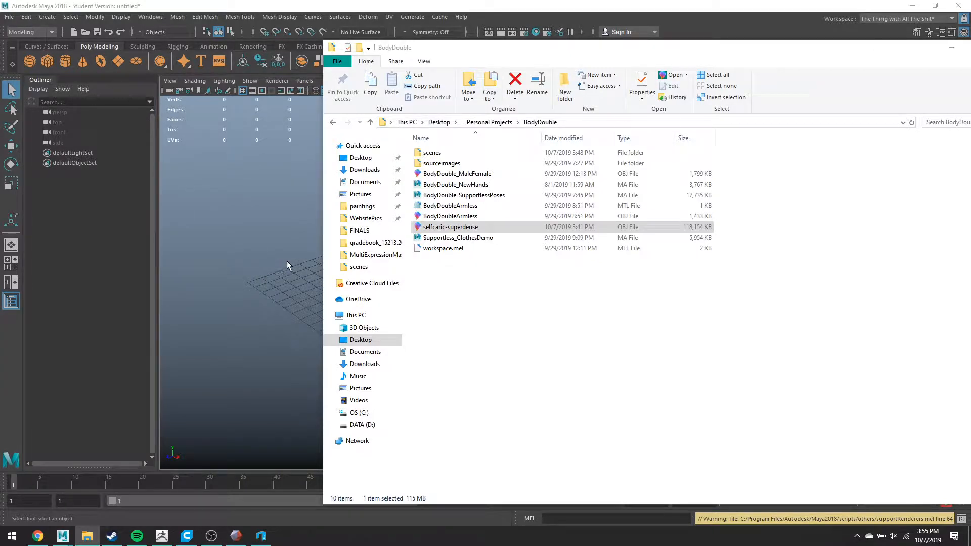
pyautogui.click(952, 47)
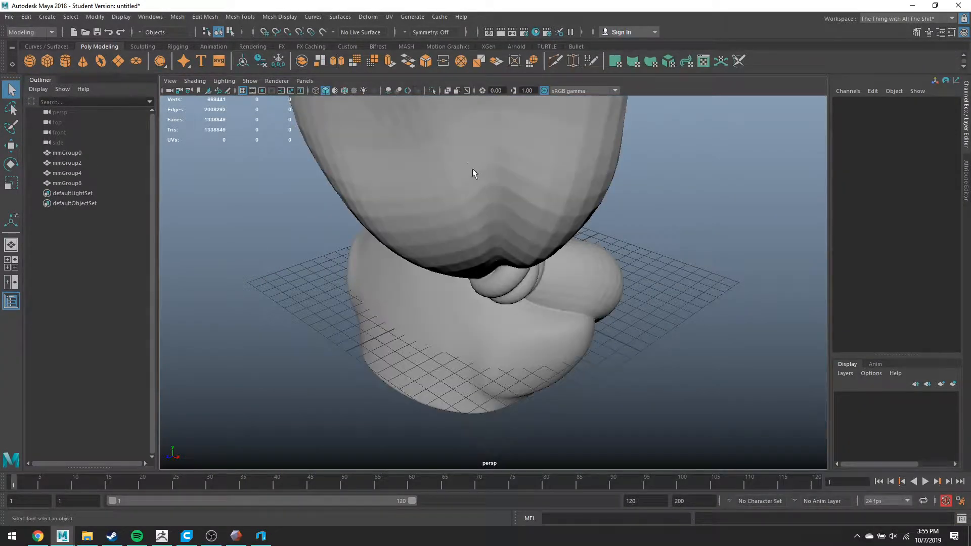
# - Delete the extra imported mmGroup meshes, keeping the mmGroup0 head
pyautogui.click(472, 174)
pyautogui.press('f')
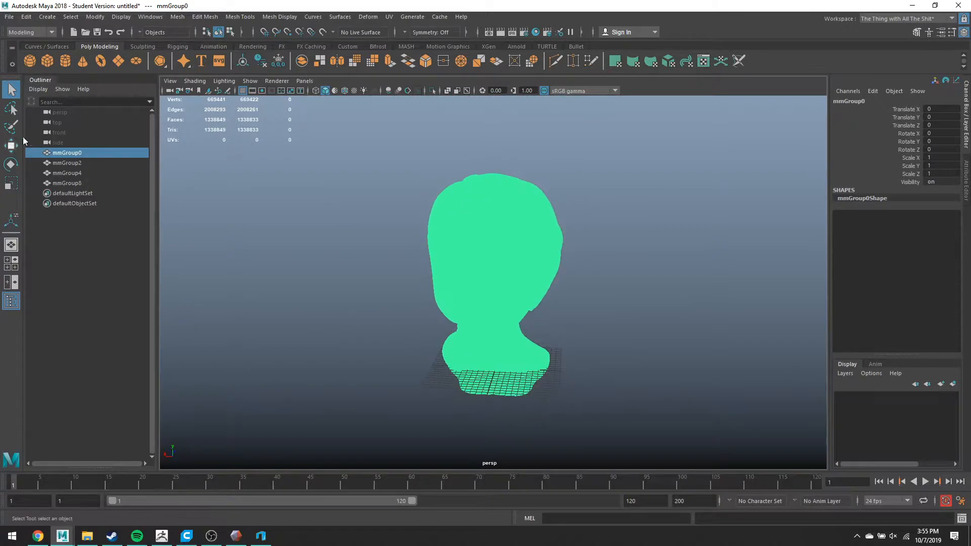
pyautogui.moveTo(58, 160); pyautogui.dragTo(65, 184)
pyautogui.press('Delete')
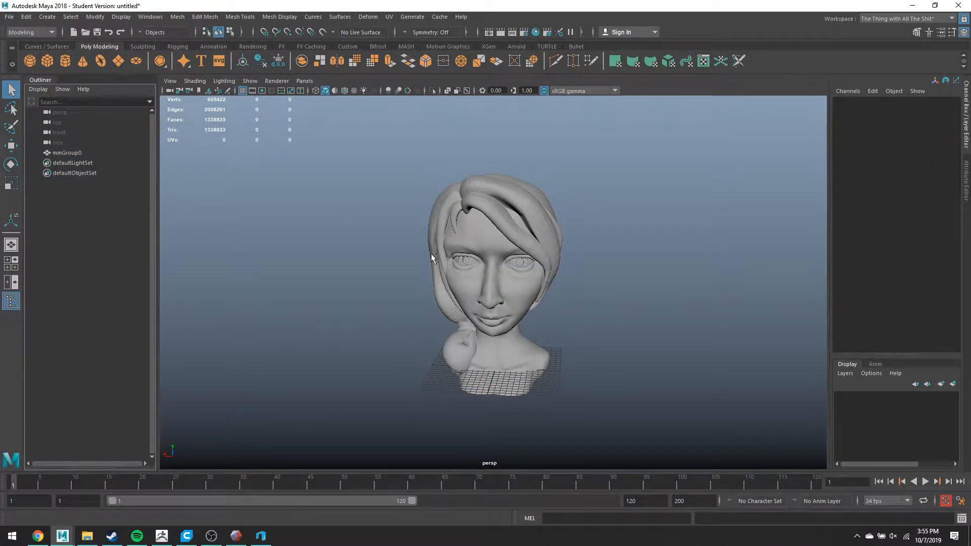
# - Run Mesh > Reduce on the remaining head mesh, then bring Meshmixer to the front
pyautogui.click(487, 237)
pyautogui.scroll(10, 487, 236)
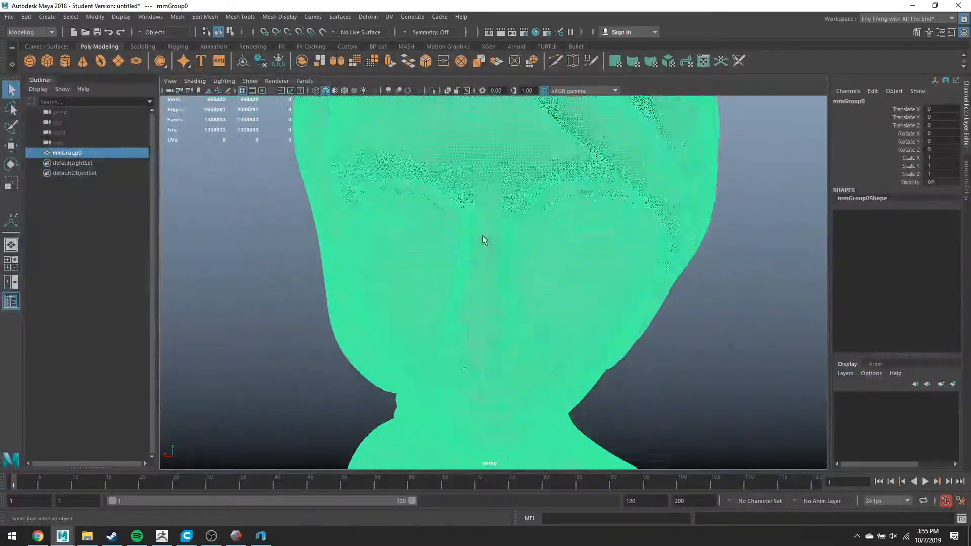
pyautogui.scroll(-3, 476, 227)
pyautogui.keyDown('alt'); pyautogui.moveTo(470, 222); pyautogui.dragTo(449, 278); pyautogui.keyUp('alt')
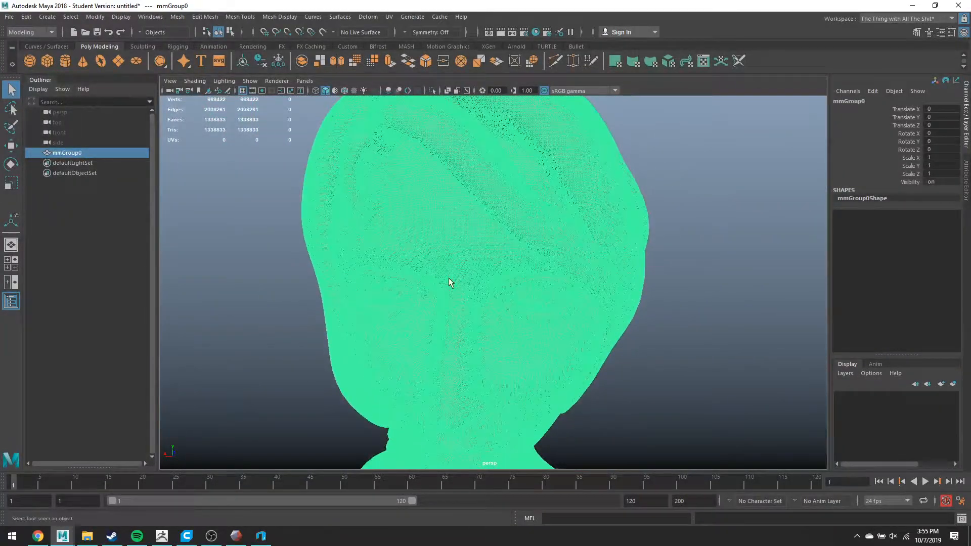
pyautogui.click(177, 17)
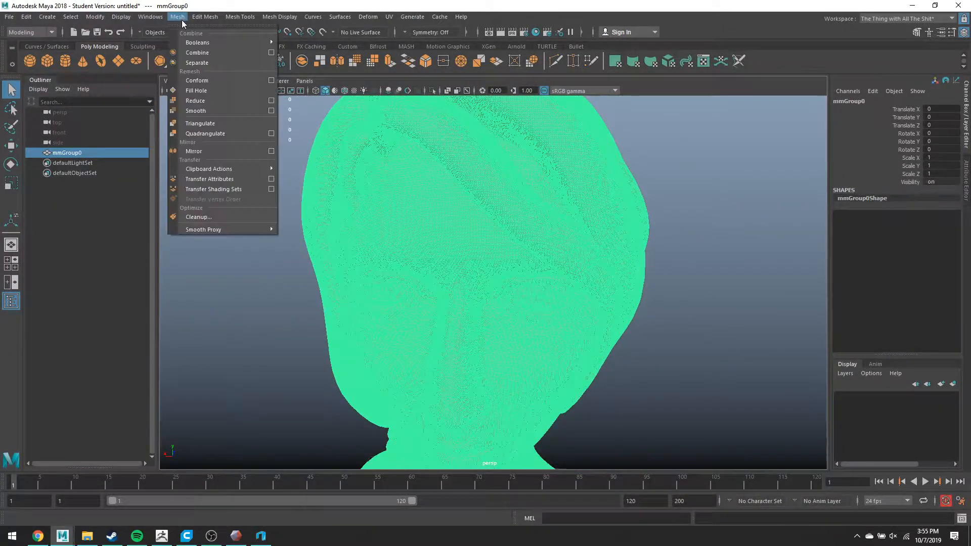
pyautogui.click(210, 101)
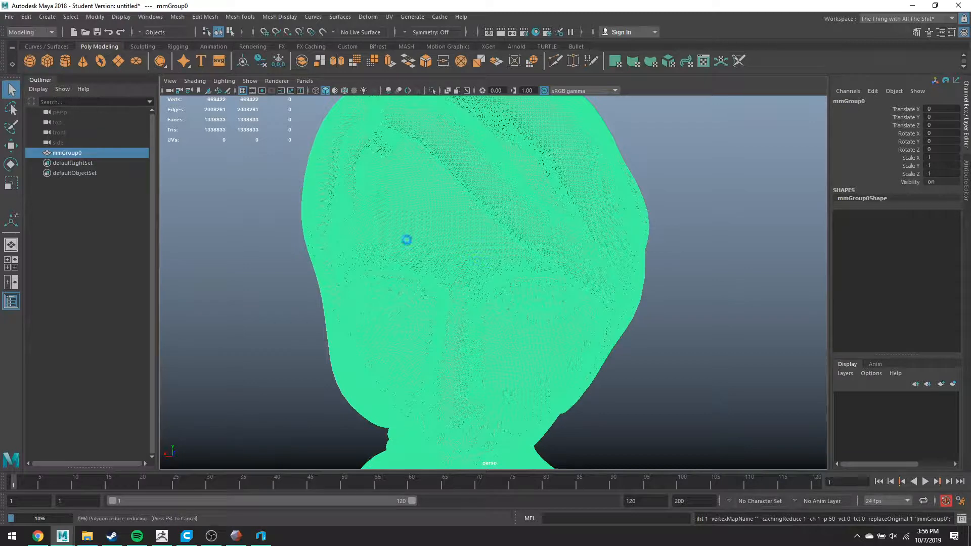
pyautogui.click(238, 537)
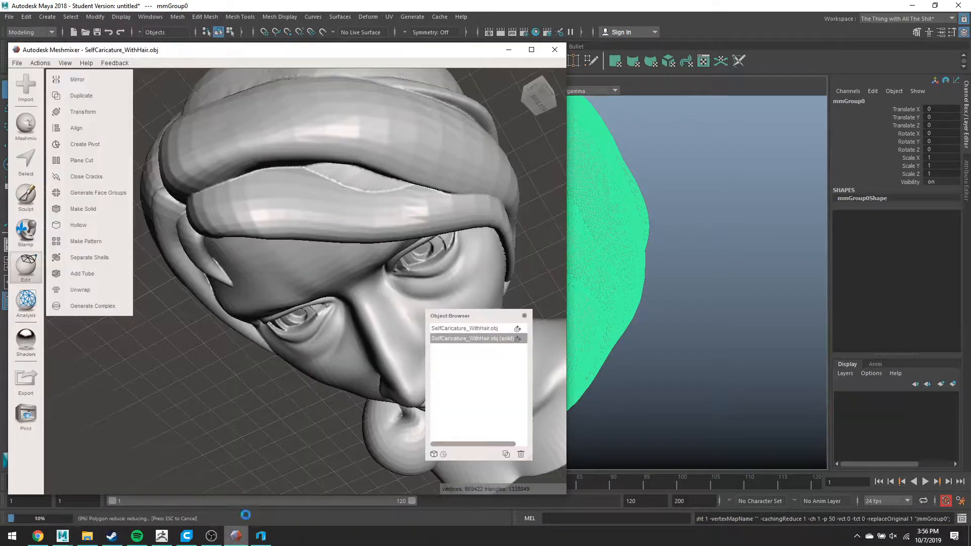
# - Maximize Meshmixer, orbit the bust to face front, and select the whole mesh
pyautogui.click(531, 50)
pyautogui.moveTo(366, 351); pyautogui.dragTo(406, 267, button='right')
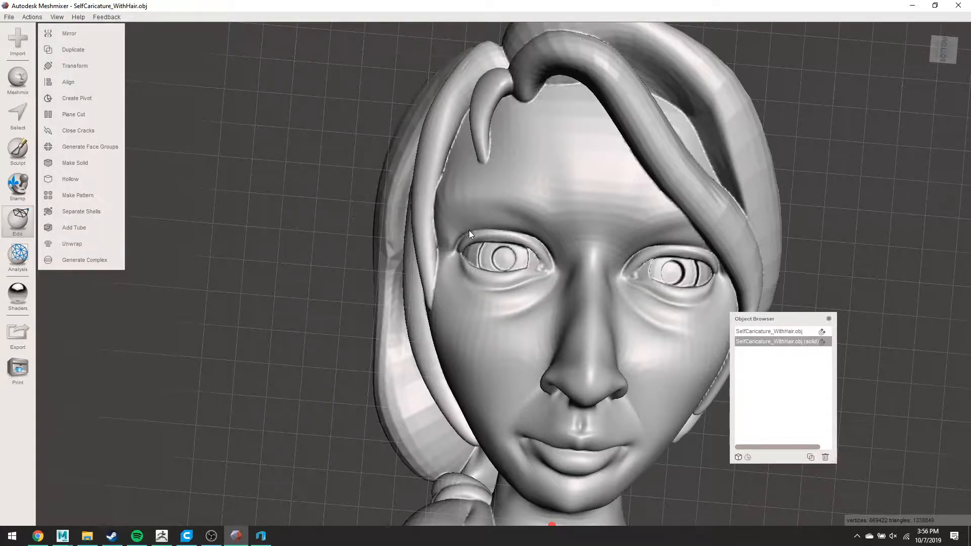
pyautogui.hotkey('ctrl', 'a')
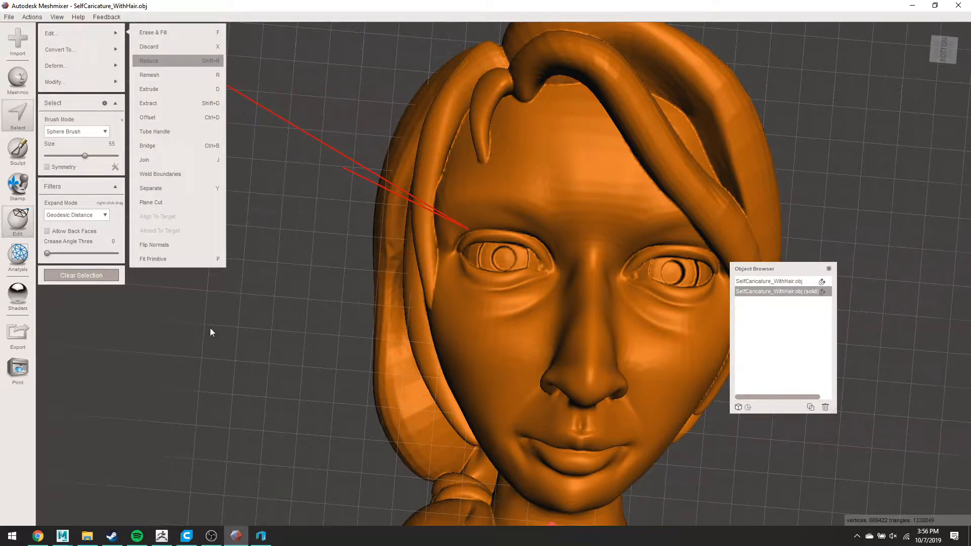
# - Bring Cura forward, zoom out on the sliced layer preview, and close Cura
pyautogui.moveTo(187, 536)
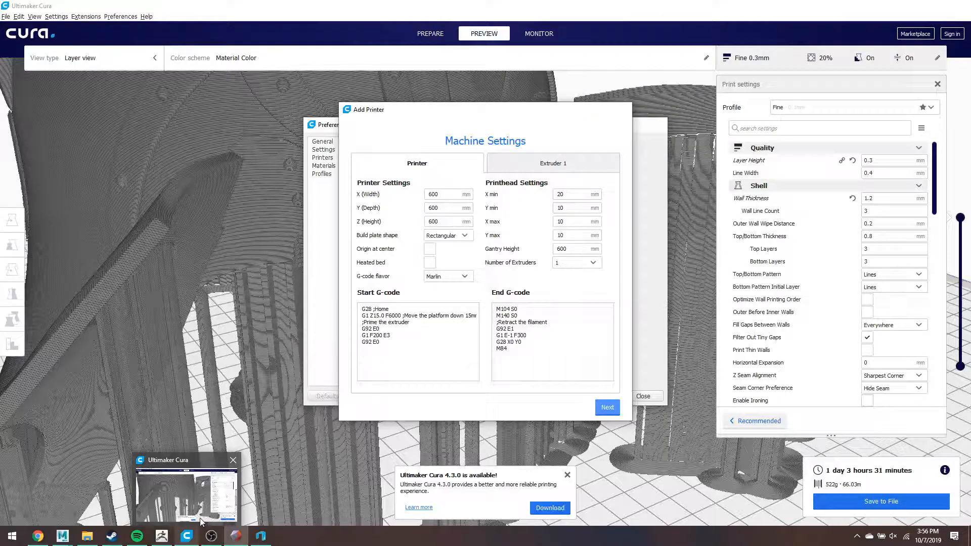
pyautogui.click(194, 517)
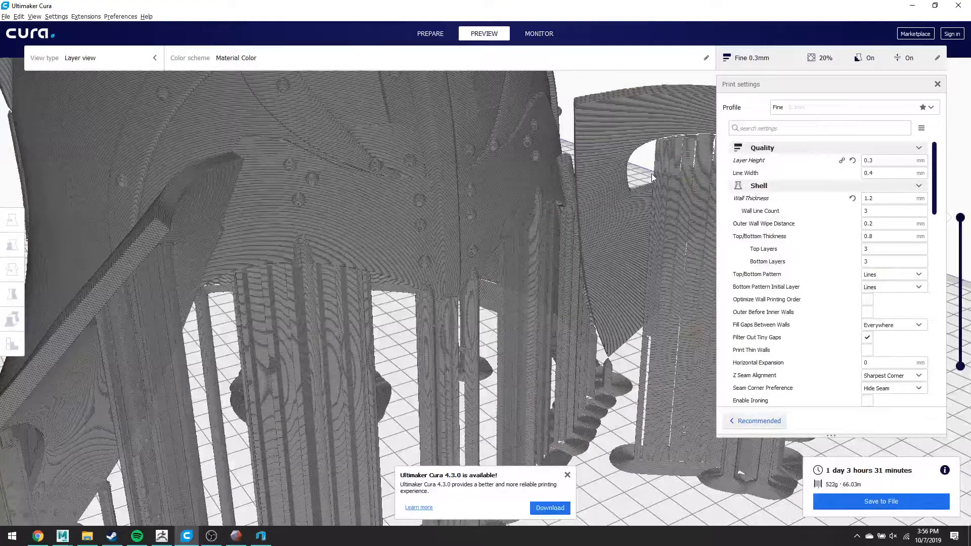
pyautogui.scroll(-5, 625, 188)
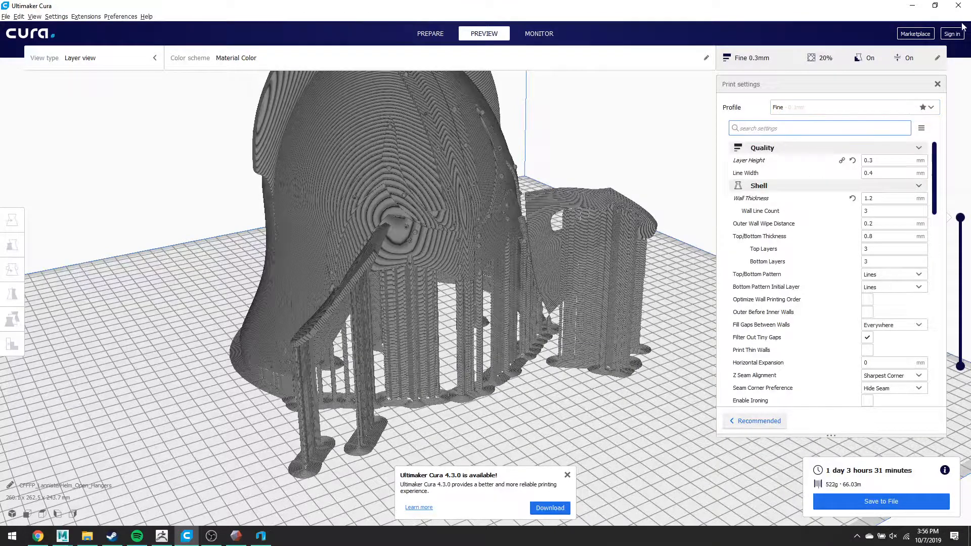
pyautogui.click(957, 5)
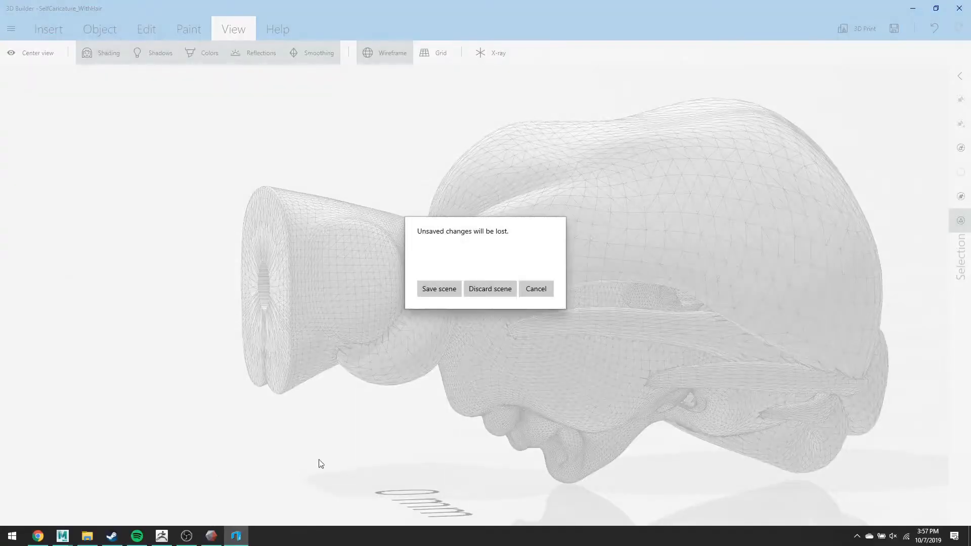
# - Discard the 3D Builder scene and run a 50% Shape Preserving Reduce, viewing the wireframe
pyautogui.click(490, 289)
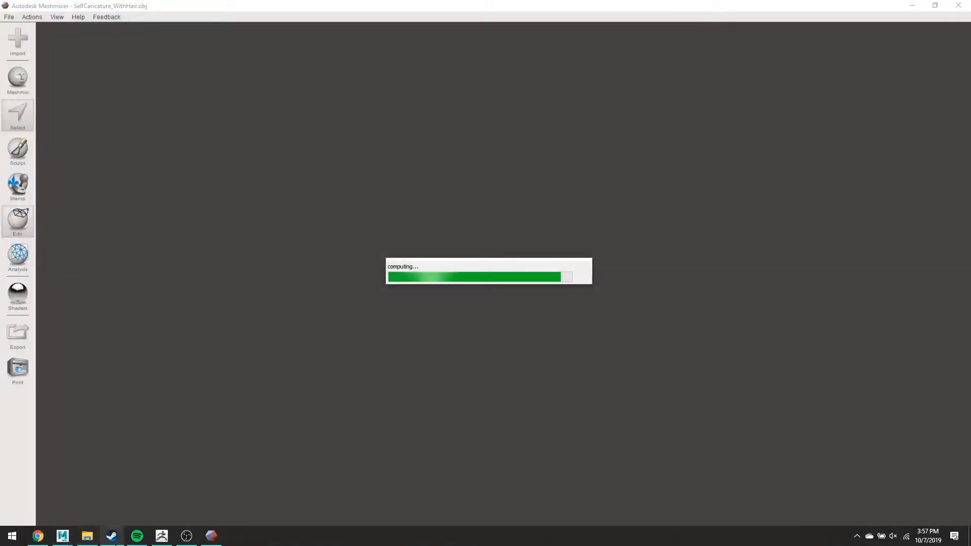
pyautogui.click(597, 186)
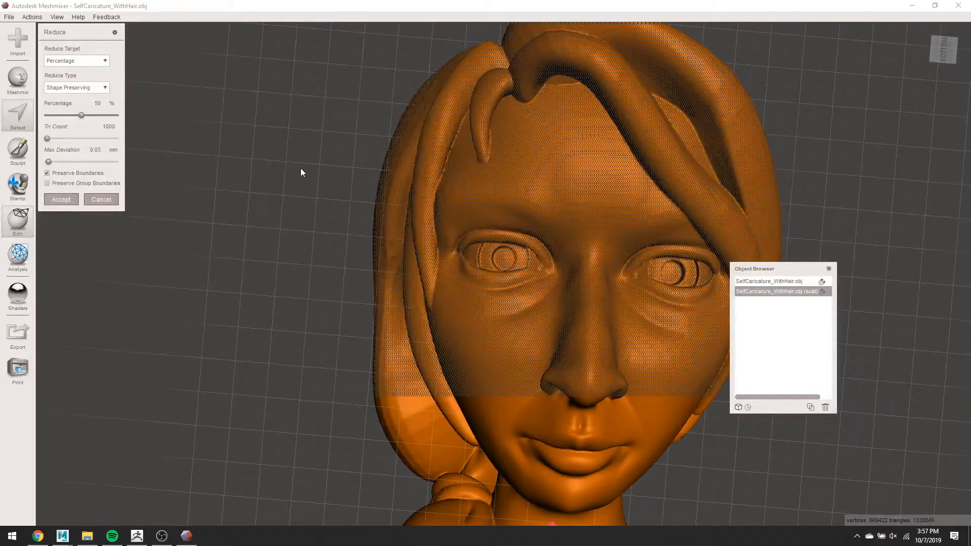
pyautogui.scroll(10, 300, 173)
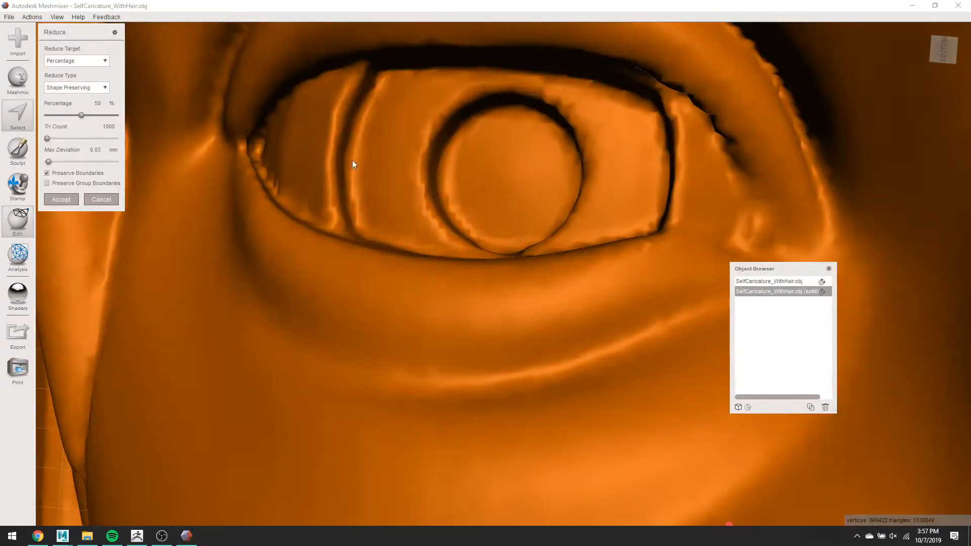
pyautogui.scroll(-5, 586, 226)
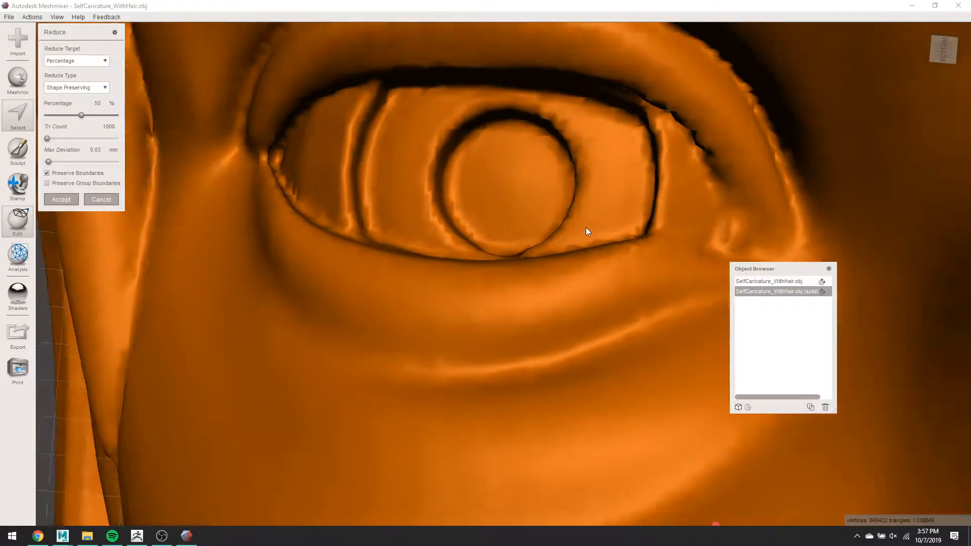
pyautogui.scroll(-3, 584, 233)
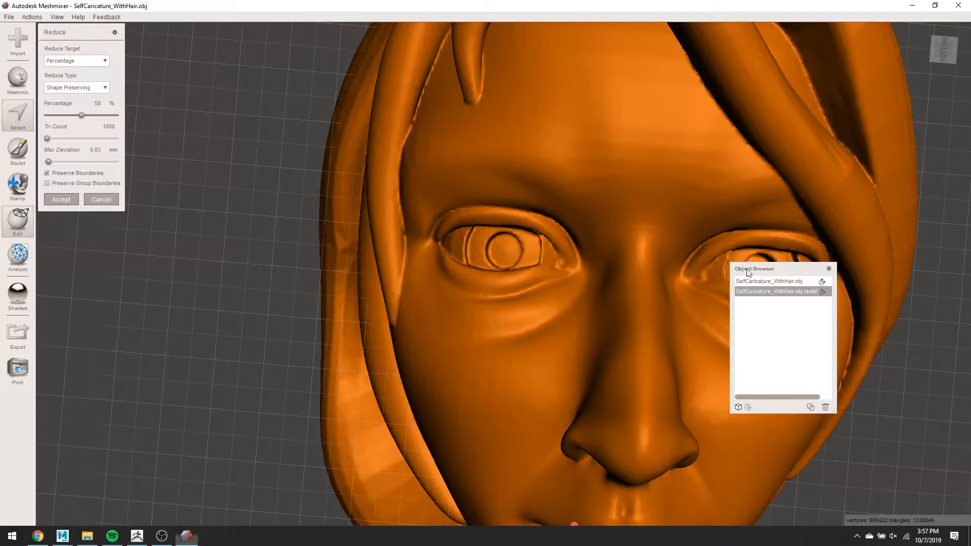
pyautogui.moveTo(748, 269); pyautogui.dragTo(877, 300)
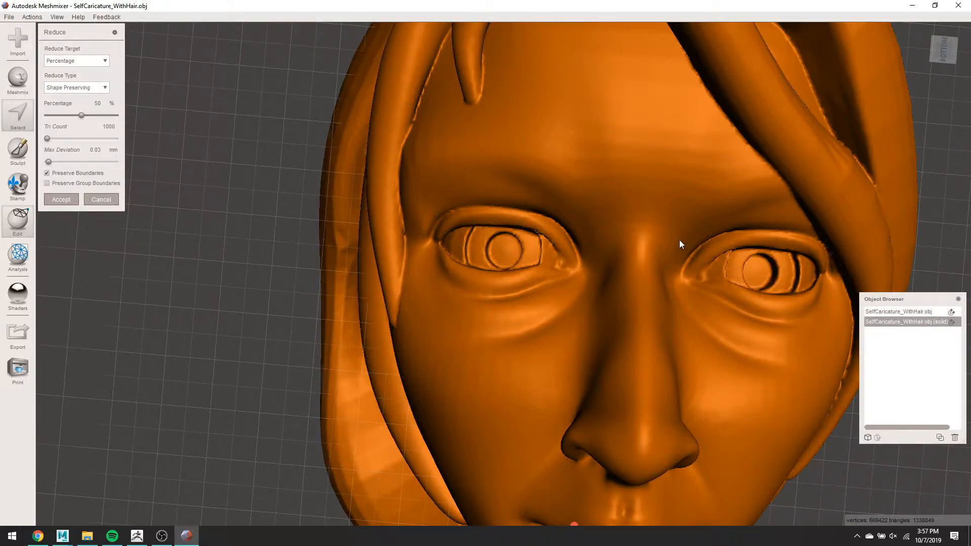
pyautogui.press('w')
pyautogui.scroll(-3, 568, 249)
pyautogui.scroll(-2, 569, 248)
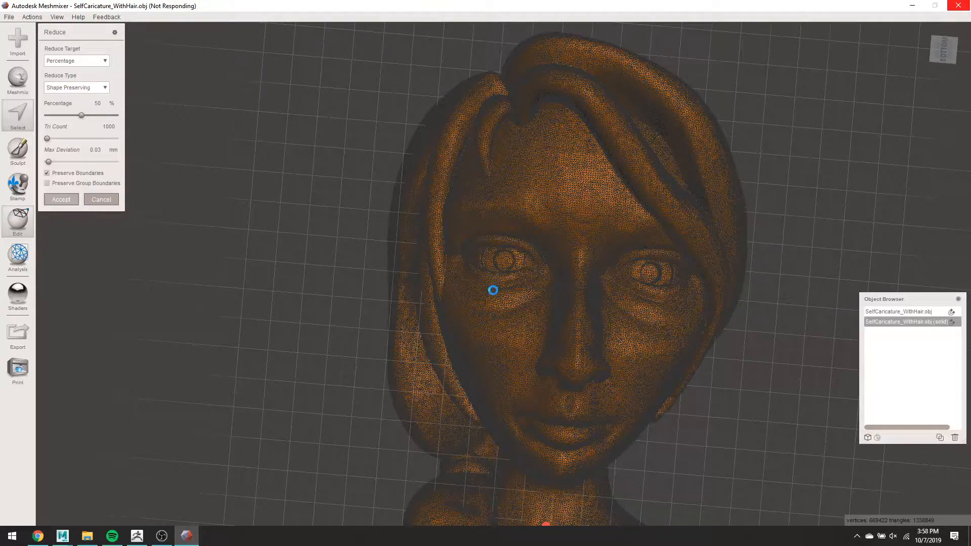
pyautogui.scroll(10, 498, 263)
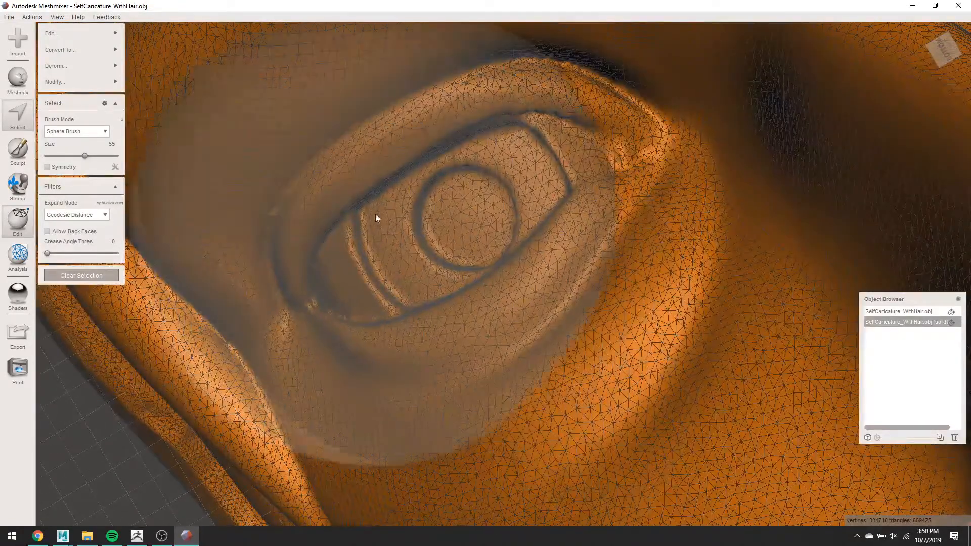
# - Set Max Deviation to 0.04, accept the reduction to 334,713 triangles, then switch to ZBrush
pyautogui.scroll(-2, 361, 241)
pyautogui.scroll(-5, 361, 240)
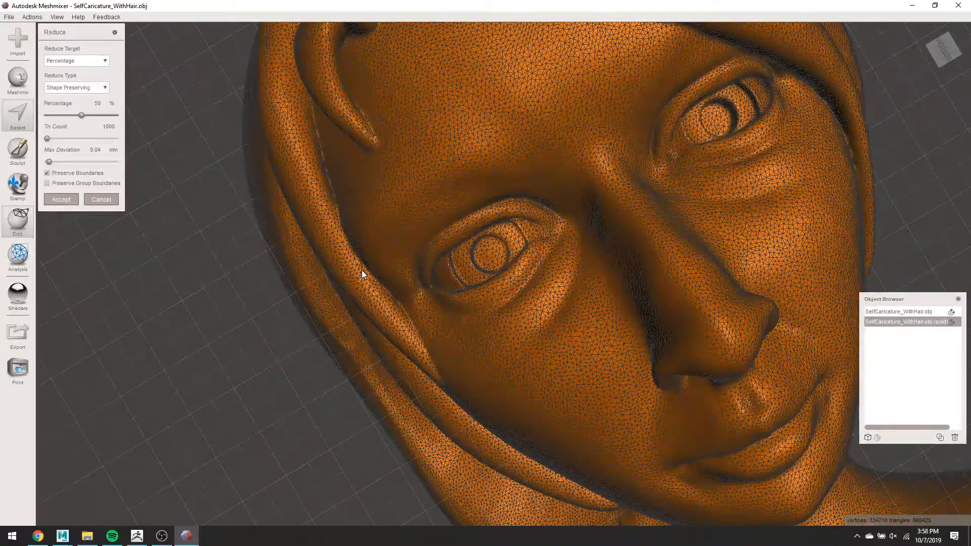
pyautogui.scroll(-5, 173, 210)
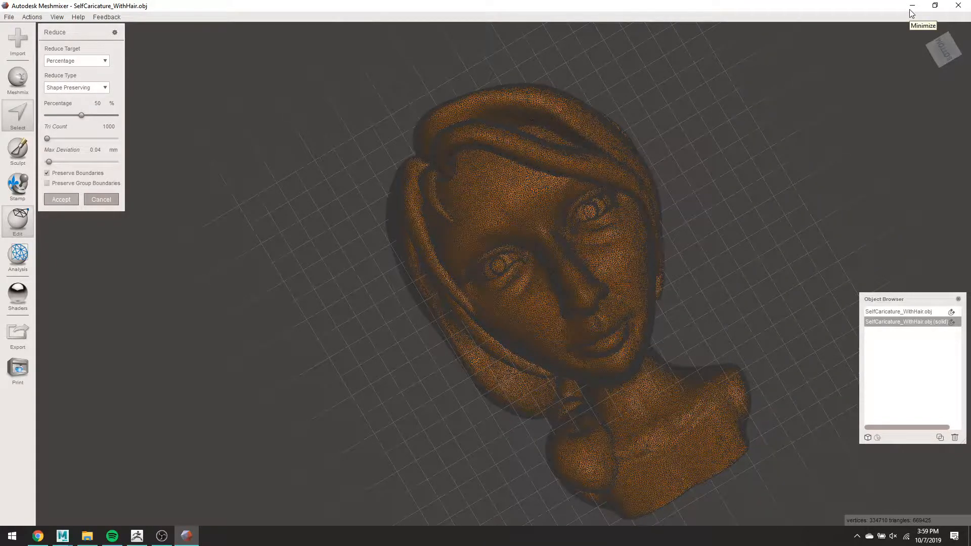
pyautogui.press('Return')
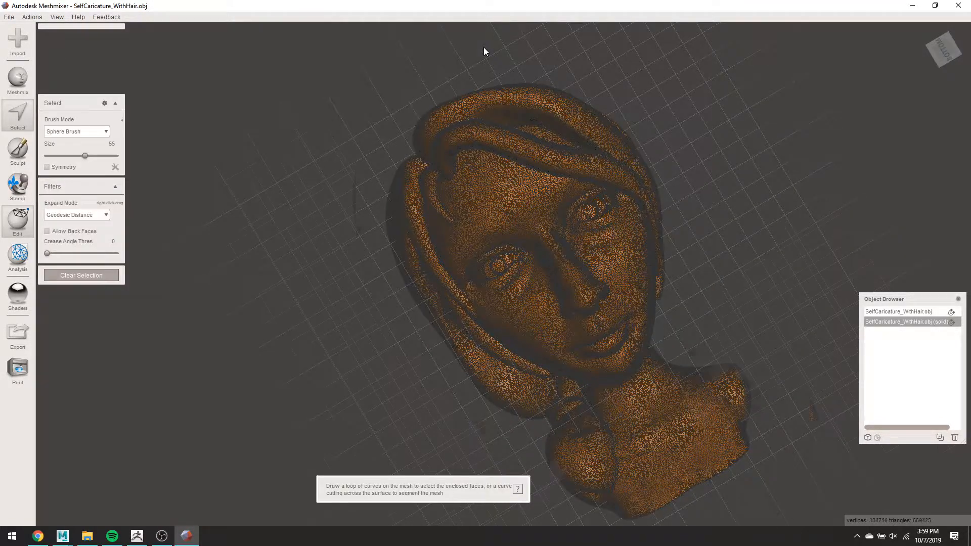
pyautogui.scroll(3, 483, 51)
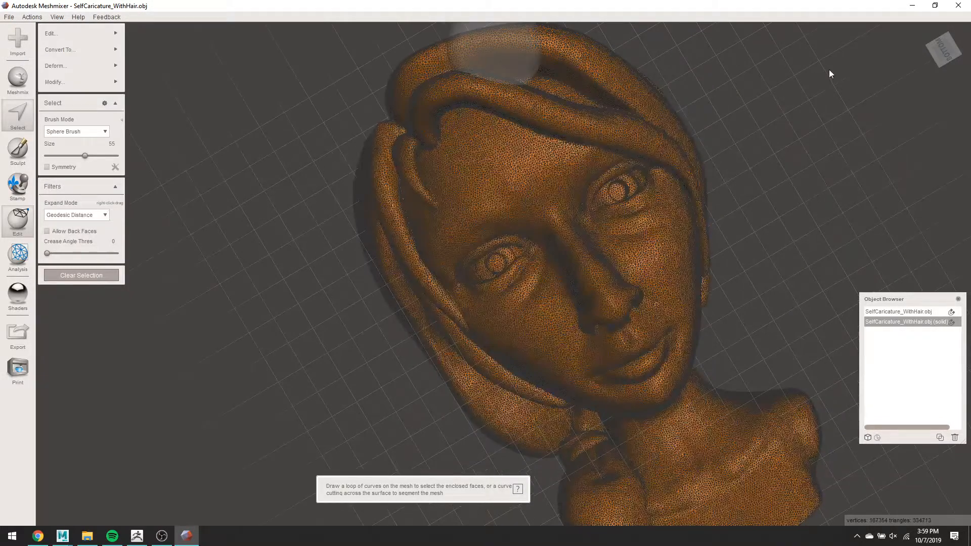
pyautogui.click(912, 5)
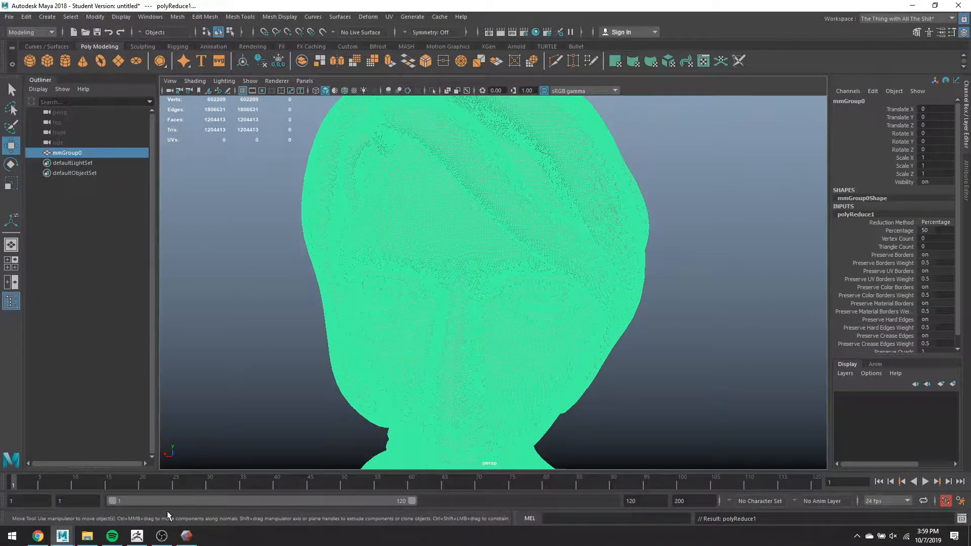
pyautogui.click(161, 535)
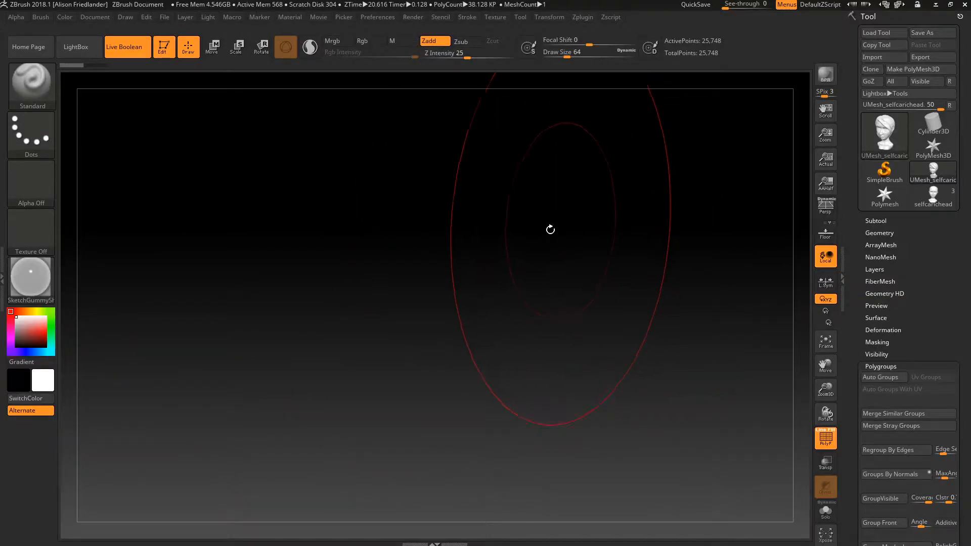
# - Start a new ZBrush document without saving and import selfcaric-superdense from the BodyDouble folder
pyautogui.moveTo(426, 403); pyautogui.dragTo(694, 177)
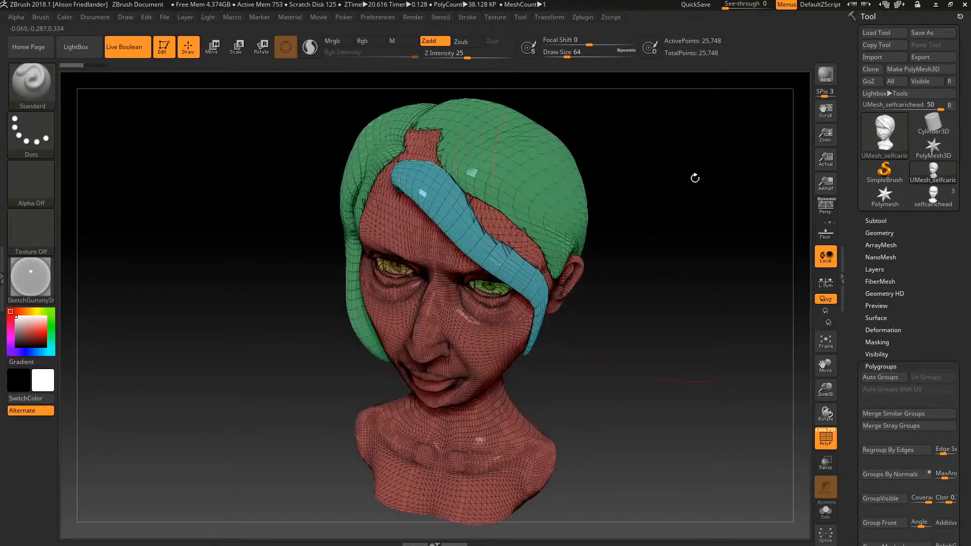
pyautogui.click(99, 17)
pyautogui.click(133, 144)
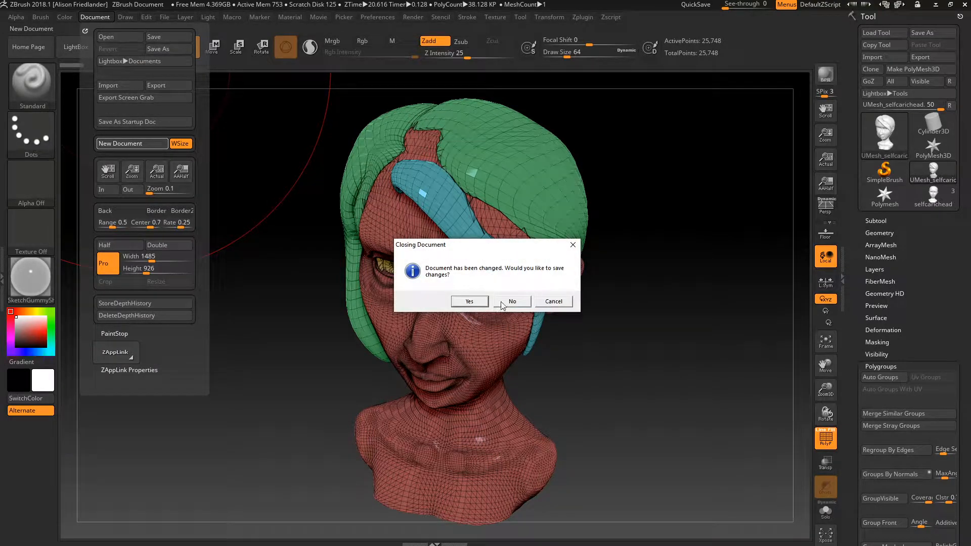
pyautogui.click(500, 302)
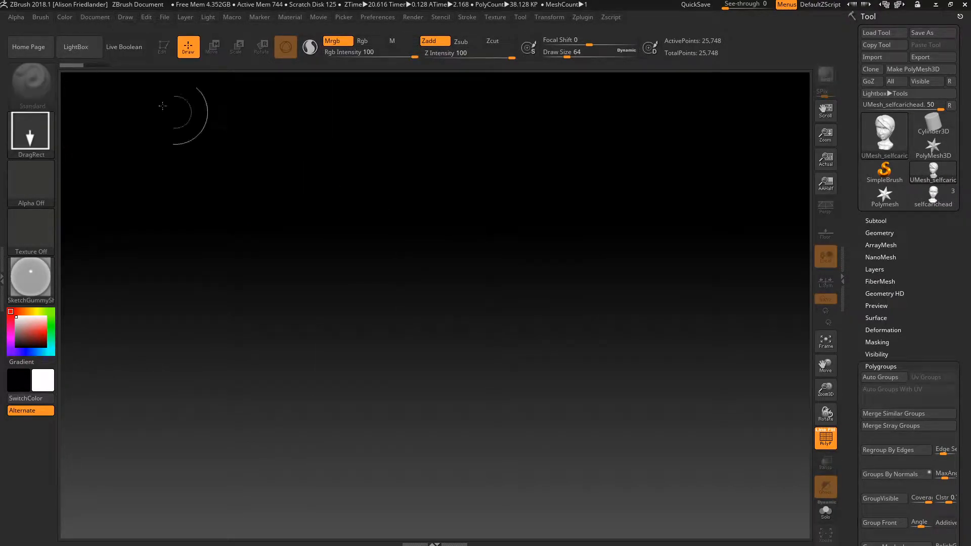
pyautogui.click(881, 57)
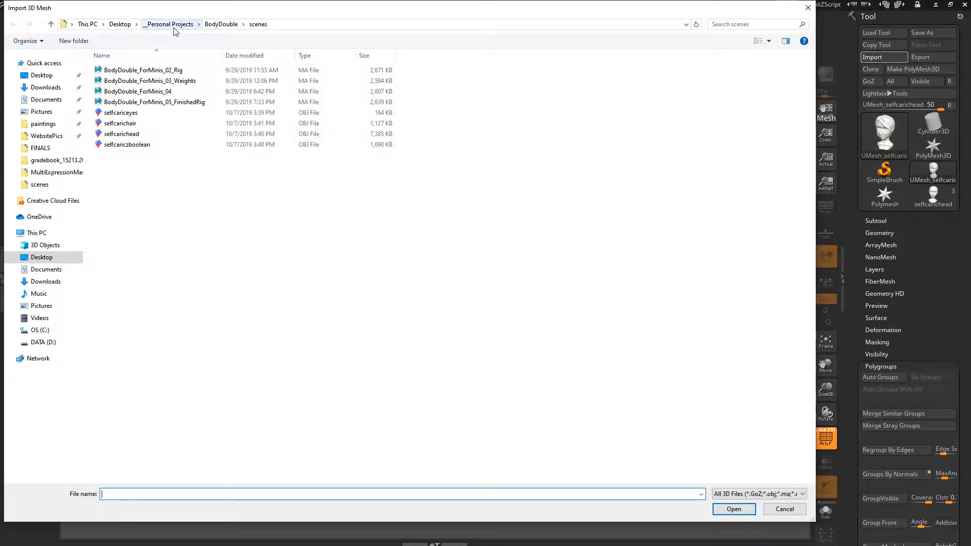
pyautogui.click(221, 24)
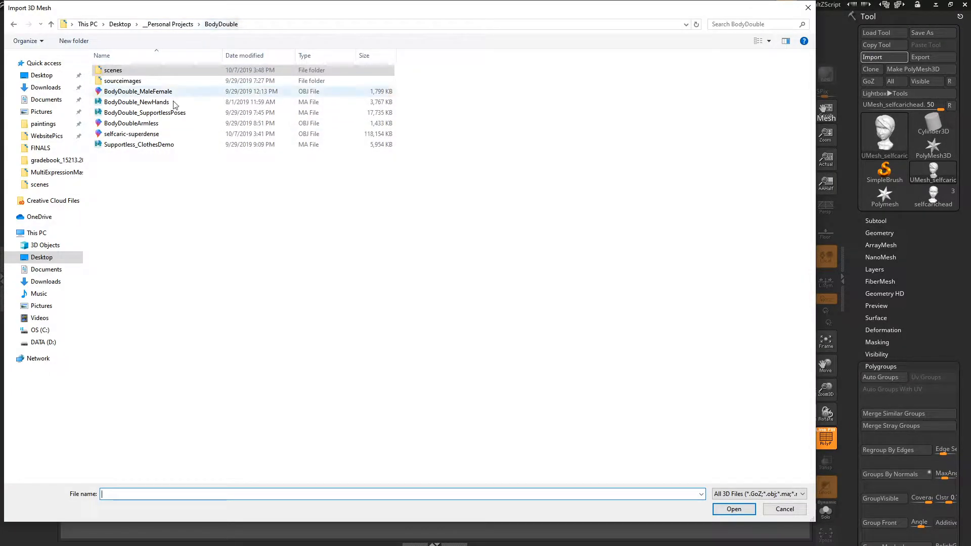
pyautogui.doubleClick(158, 134)
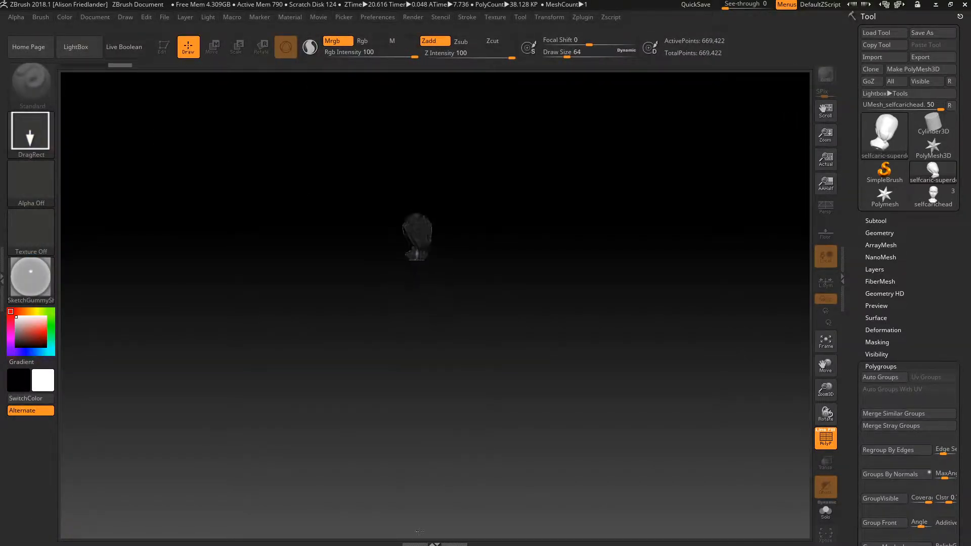
# - Switch the imported selfcaric-superdense head into Edit mode and give it a first rotation
pyautogui.click(164, 49)
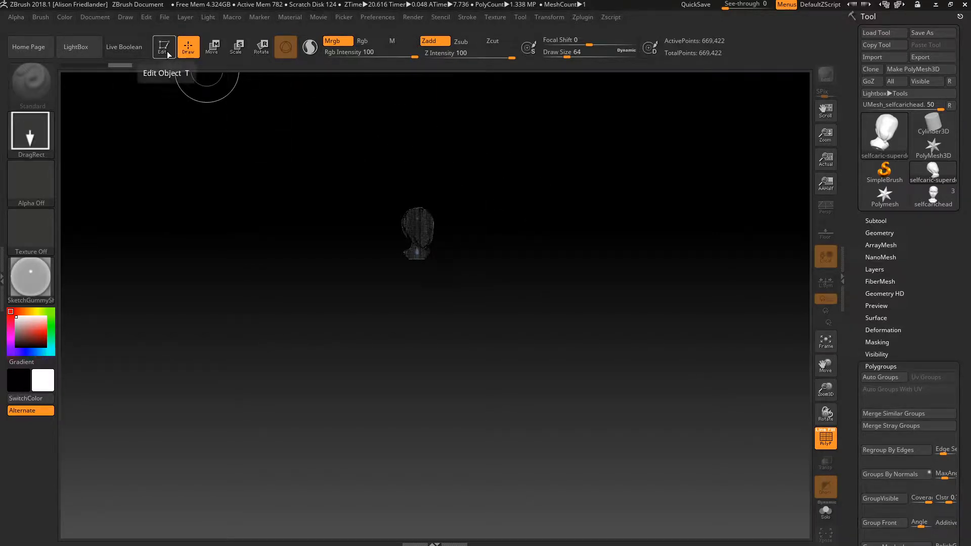
pyautogui.click(164, 48)
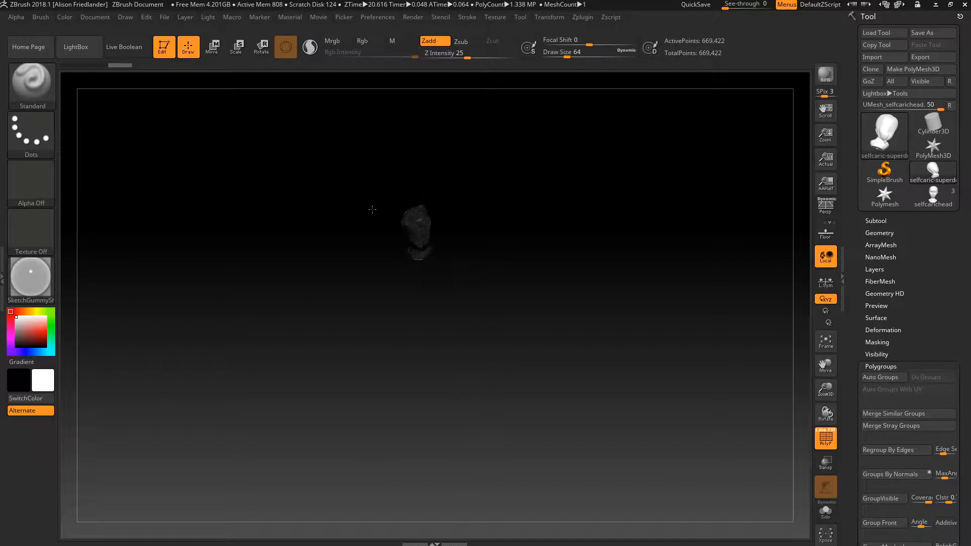
pyautogui.moveTo(372, 209)
pyautogui.mouseDown()
pyautogui.moveTo(237, 182)
pyautogui.moveTo(325, 202)
pyautogui.mouseUp()
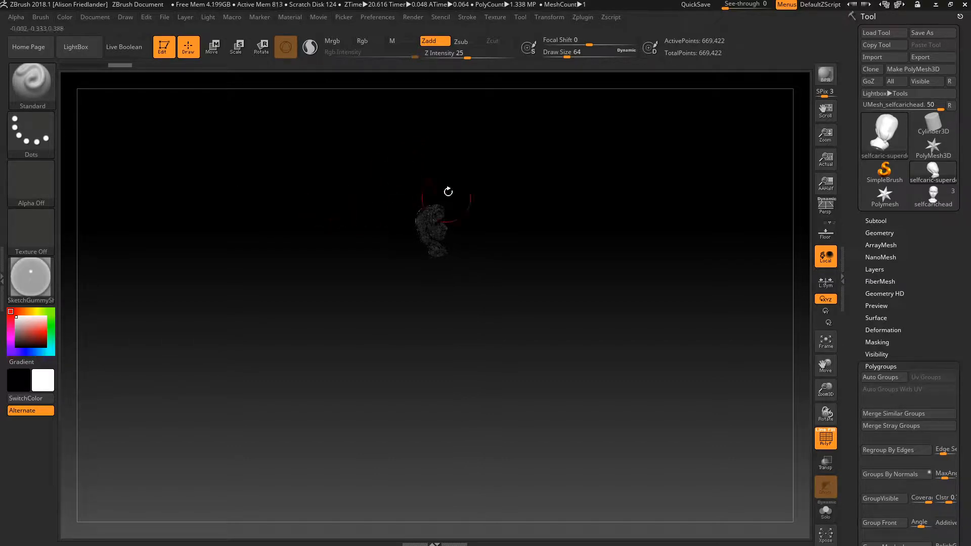
# - Center, enlarge and turn the head into a large front view, then open the Zplugin menu
pyautogui.keyDown('alt'); pyautogui.moveTo(483, 234); pyautogui.dragTo(478, 337); pyautogui.keyUp('alt')
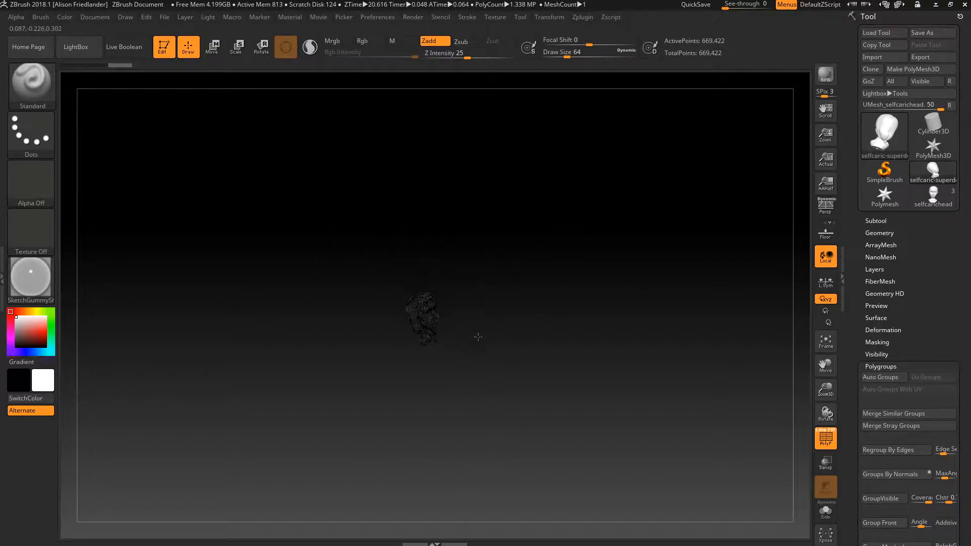
pyautogui.moveTo(478, 337)
pyautogui.keyDown('ctrl'); pyautogui.mouseDown(button='right')
pyautogui.moveTo(646, 317)
pyautogui.moveTo(756, 335)
pyautogui.mouseUp(button='right'); pyautogui.keyUp('ctrl')
pyautogui.keyDown('alt'); pyautogui.moveTo(682, 347); pyautogui.dragTo(679, 297, button='right'); pyautogui.keyUp('alt')
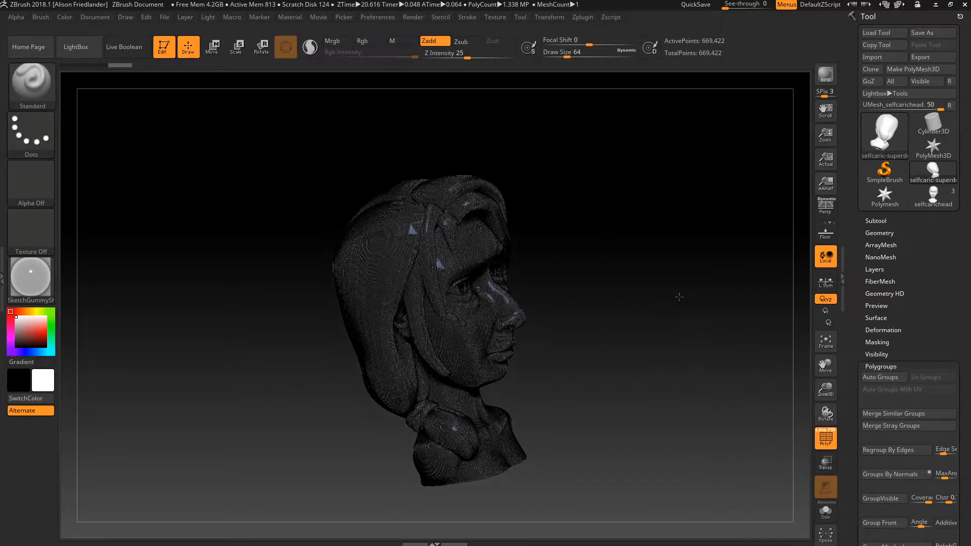
pyautogui.keyDown('ctrl'); pyautogui.moveTo(746, 325); pyautogui.dragTo(500, 305, button='right'); pyautogui.keyUp('ctrl')
pyautogui.keyDown('ctrl'); pyautogui.moveTo(728, 177); pyautogui.dragTo(664, 176, button='right'); pyautogui.keyUp('ctrl')
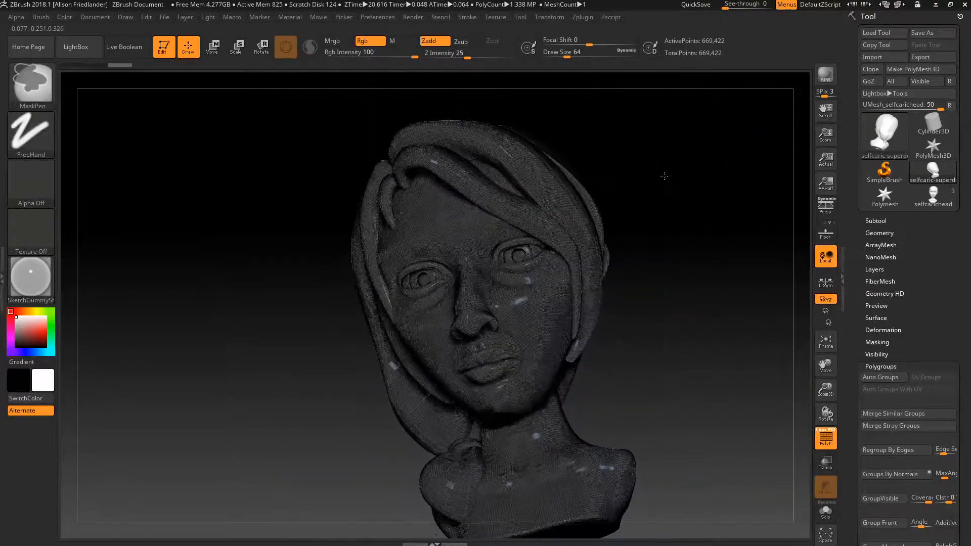
pyautogui.click(587, 22)
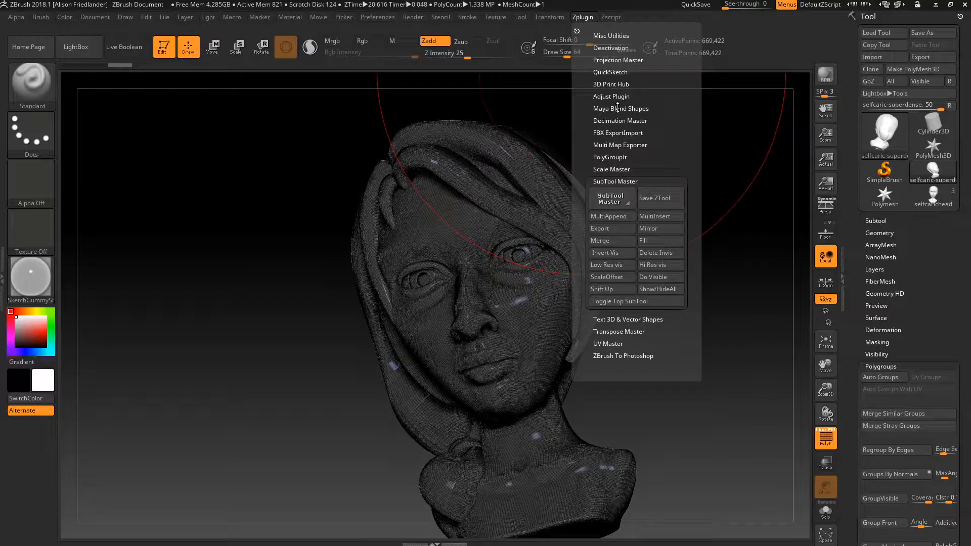
# - Pre-process the head in Decimation Master and decimate it at 20%, leaving 133,884 points
pyautogui.click(600, 120)
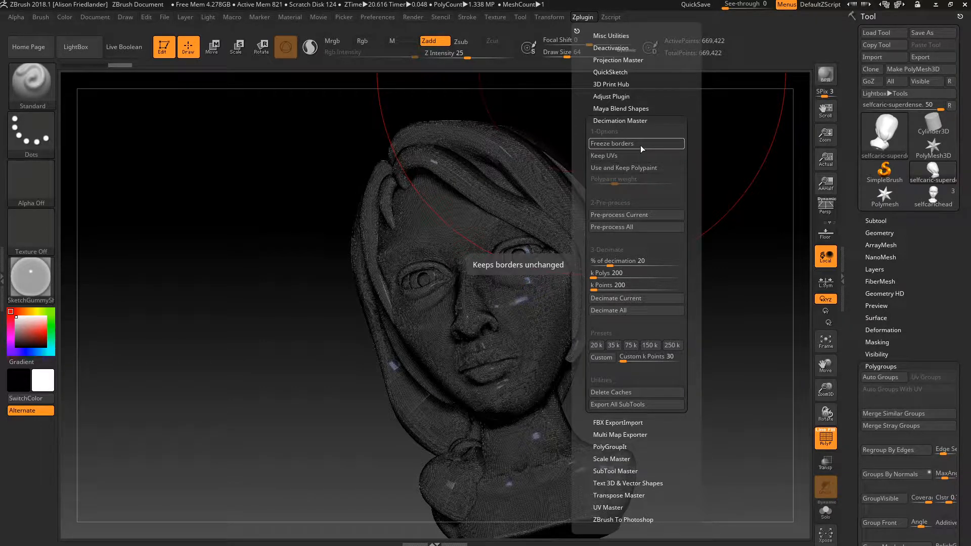
pyautogui.click(643, 217)
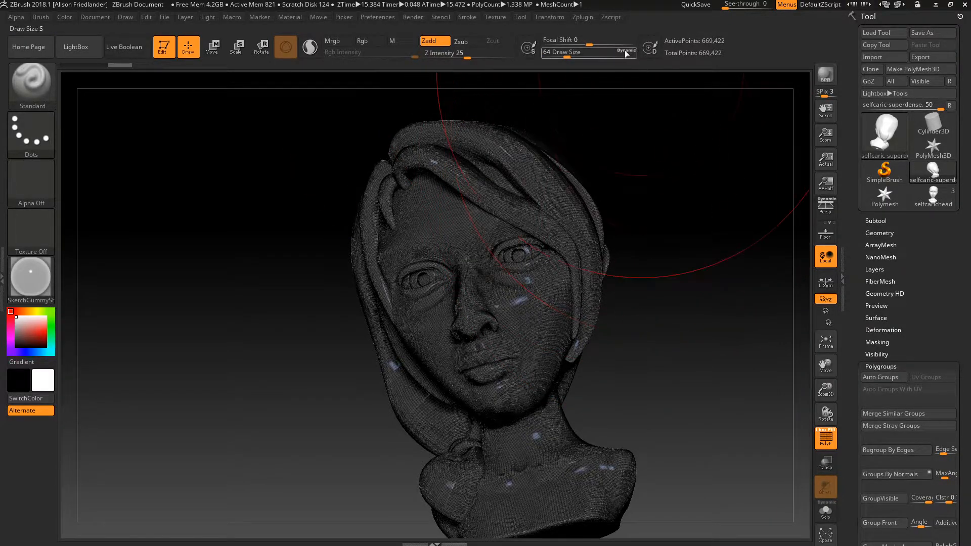
pyautogui.click(589, 18)
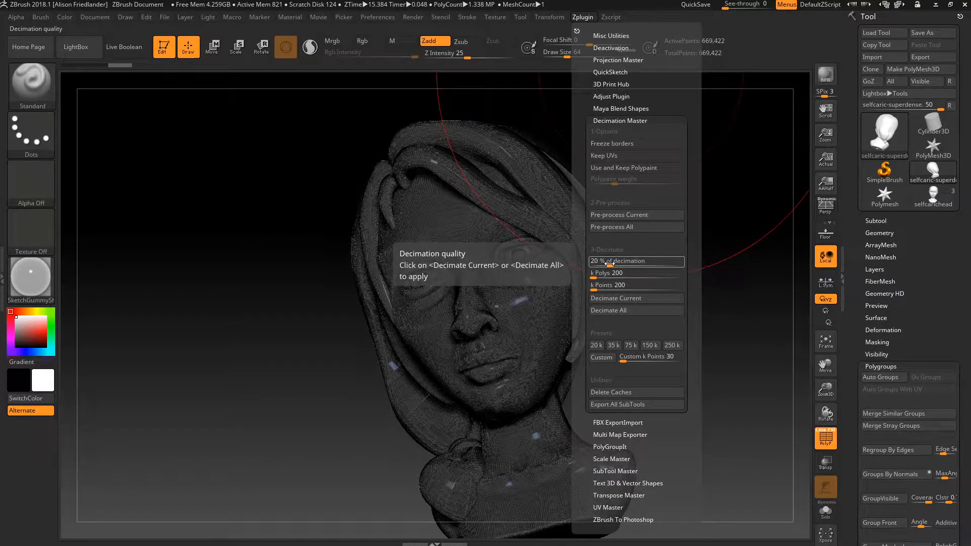
pyautogui.click(611, 298)
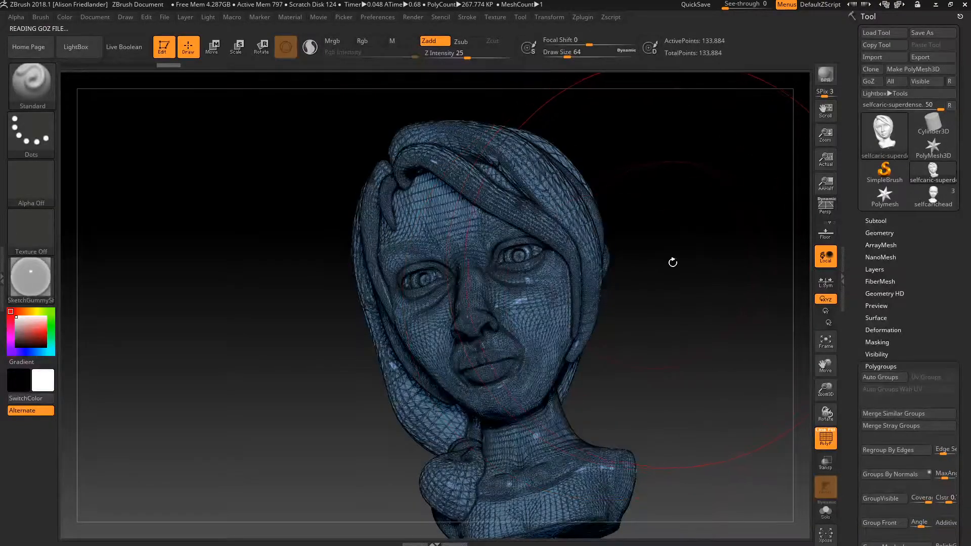
# - Zoom in on the face with the PolyF wireframe on to inspect the cheek's polygon density
pyautogui.keyDown('ctrl'); pyautogui.moveTo(691, 258); pyautogui.dragTo(779, 271, button='right'); pyautogui.keyUp('ctrl')
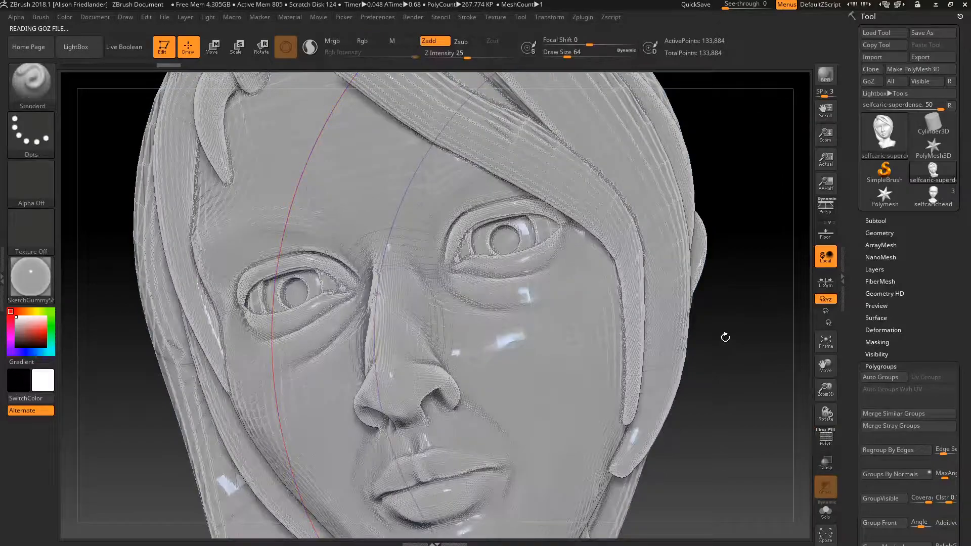
pyautogui.hotkey('shift', 'f')
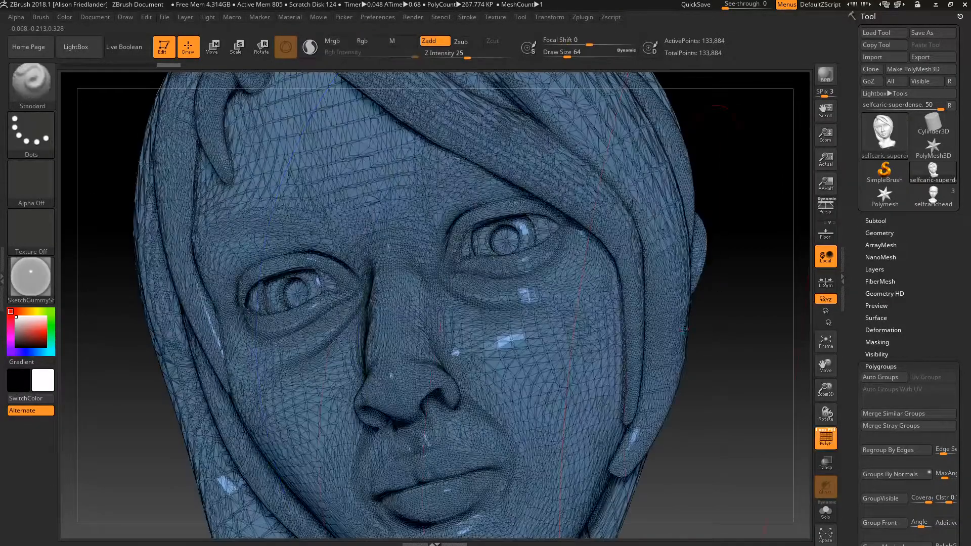
pyautogui.keyDown('ctrl'); pyautogui.moveTo(709, 333); pyautogui.dragTo(708, 377, button='right'); pyautogui.keyUp('ctrl')
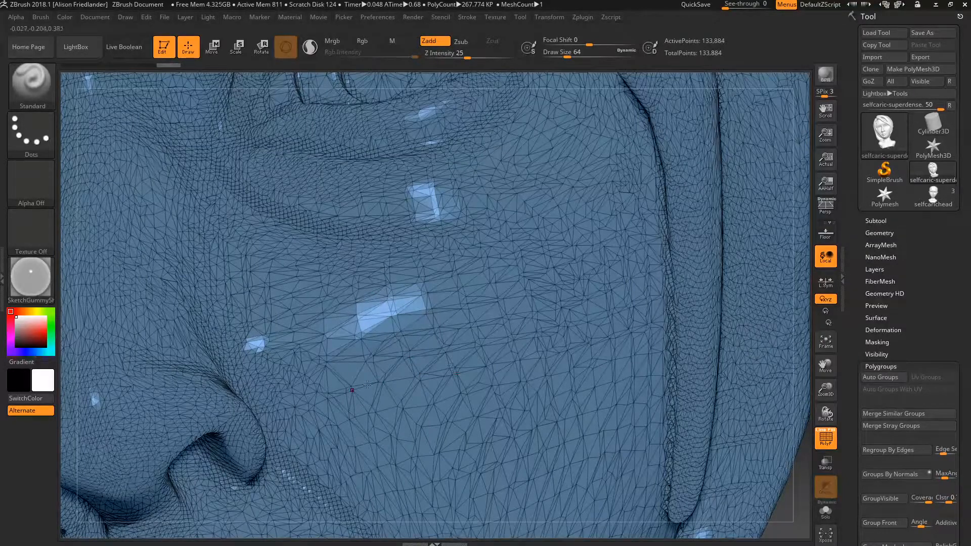
pyautogui.press('super')
pyautogui.click(185, 541)
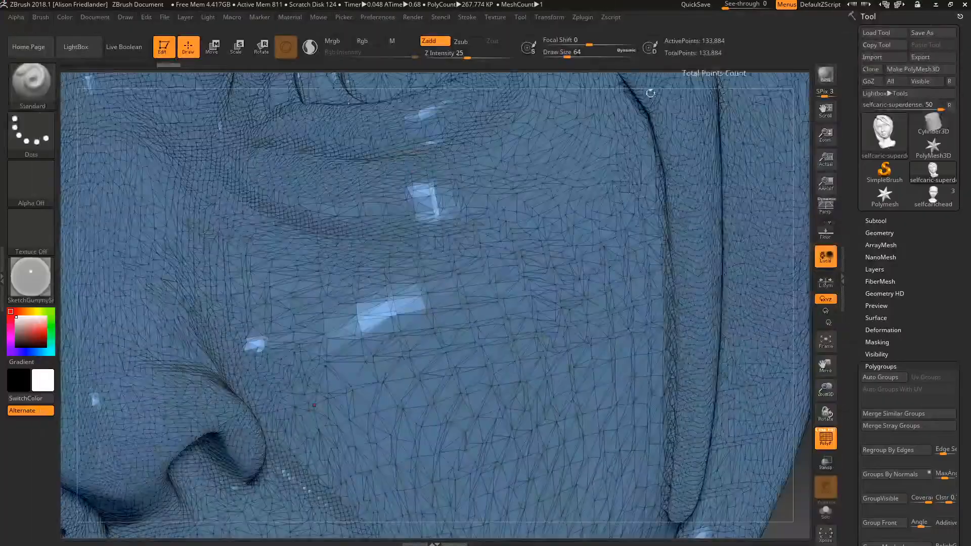
# - Zoom back out to the whole face and hide the PolyF wireframe
pyautogui.keyDown('ctrl'); pyautogui.moveTo(727, 255); pyautogui.dragTo(575, 248, button='right'); pyautogui.keyUp('ctrl')
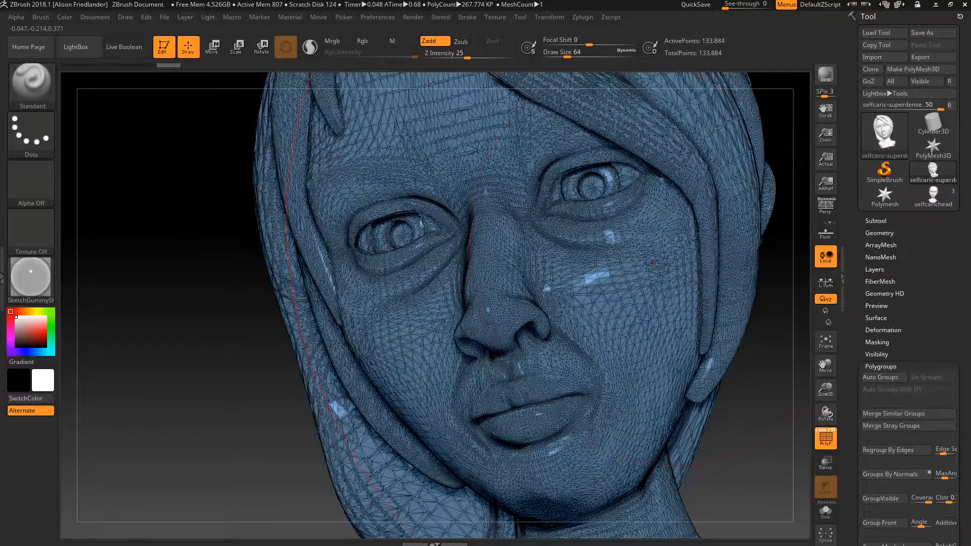
pyautogui.hotkey('shift', 'f')
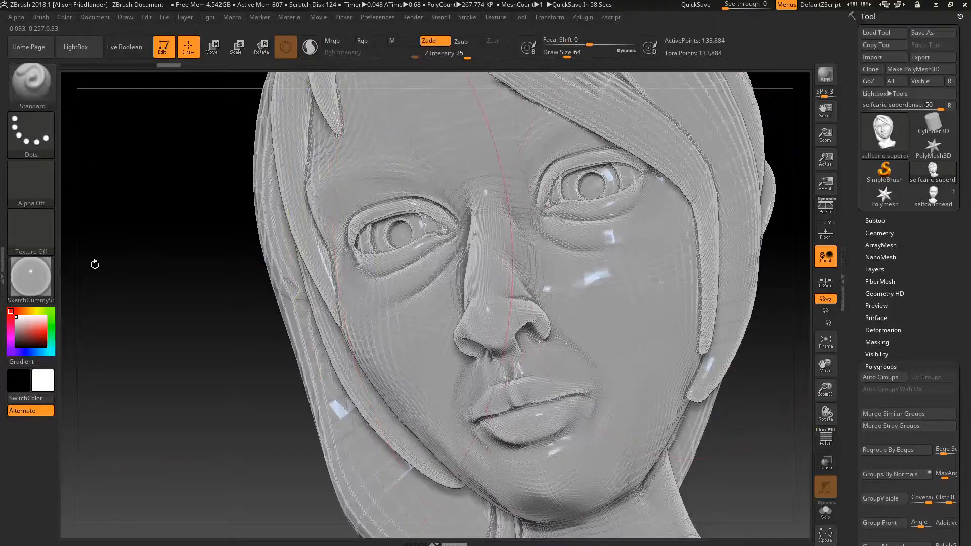
pyautogui.click(31, 276)
# - Apply MatCap Red Wax and decimate the head at 4.5977%, down to 30,778 points
pyautogui.click(101, 203)
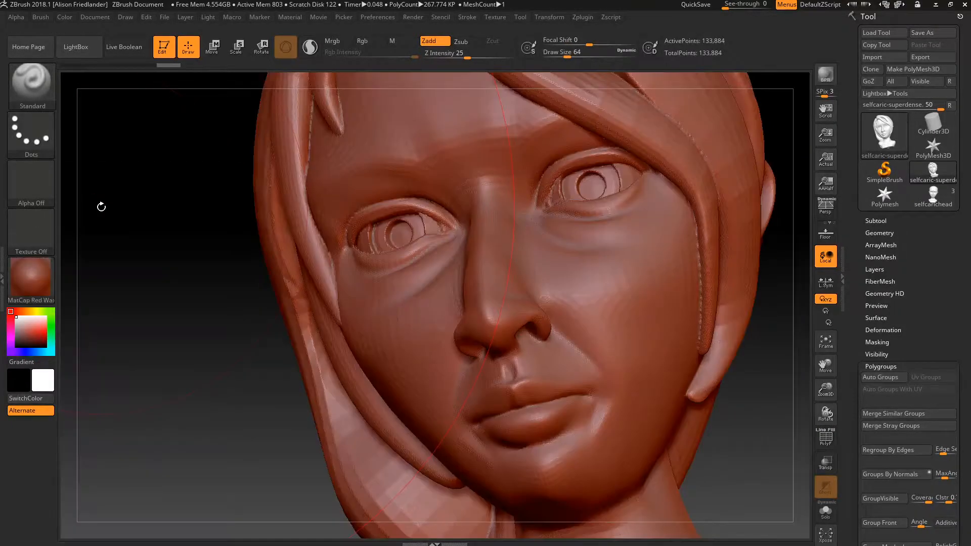
pyautogui.click(583, 18)
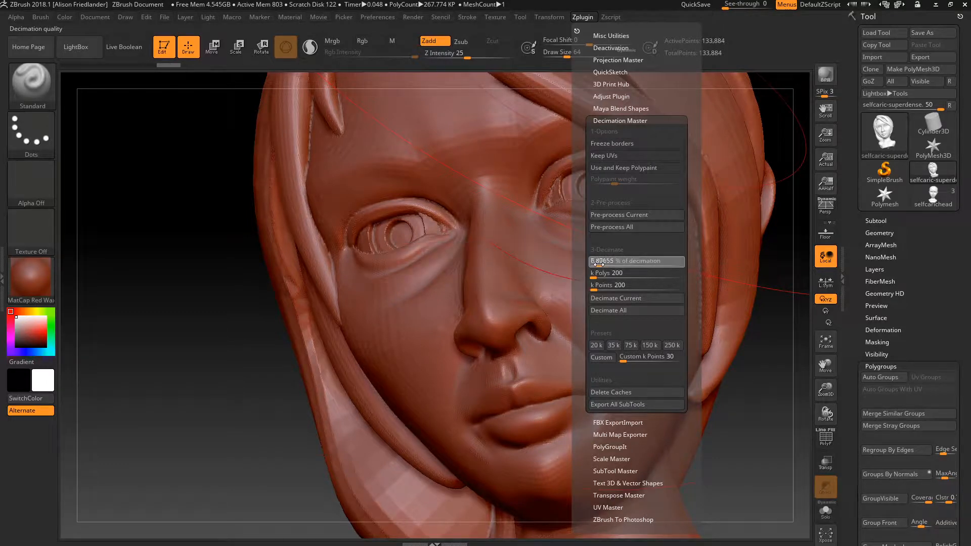
pyautogui.moveTo(598, 264); pyautogui.dragTo(597, 265)
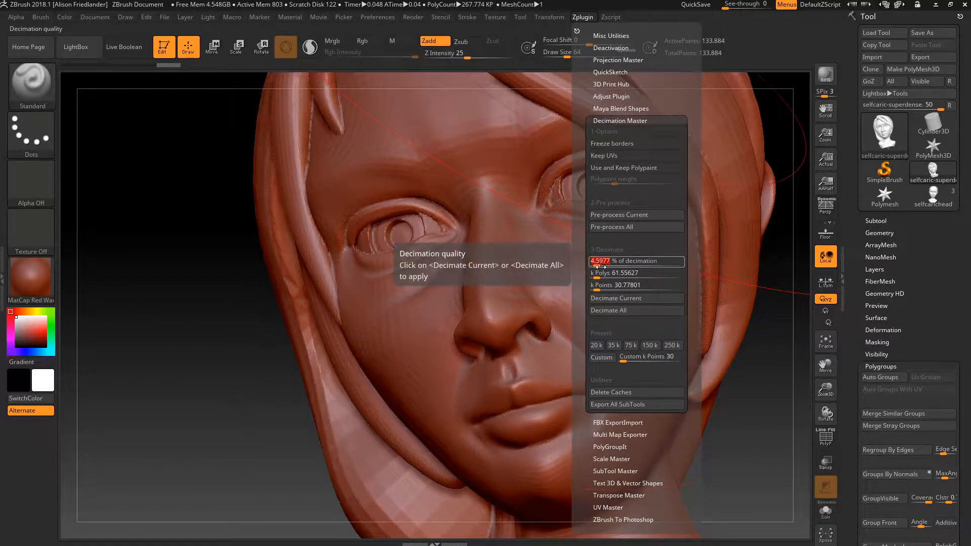
pyautogui.click(632, 298)
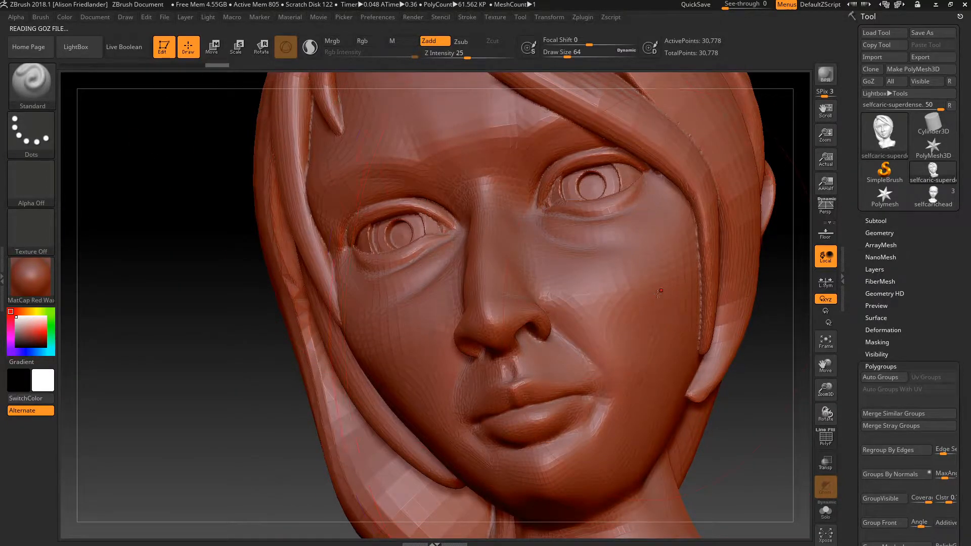
# - Toggle the PolyF wireframe on and off to check the new mesh, then reopen Zplugin
pyautogui.hotkey('shift', 'f')
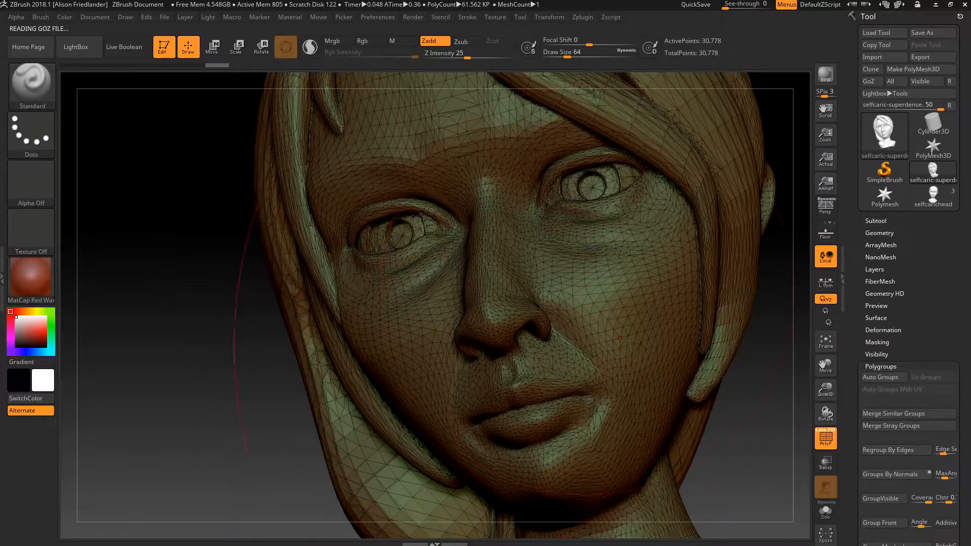
pyautogui.hotkey('shift', 'f')
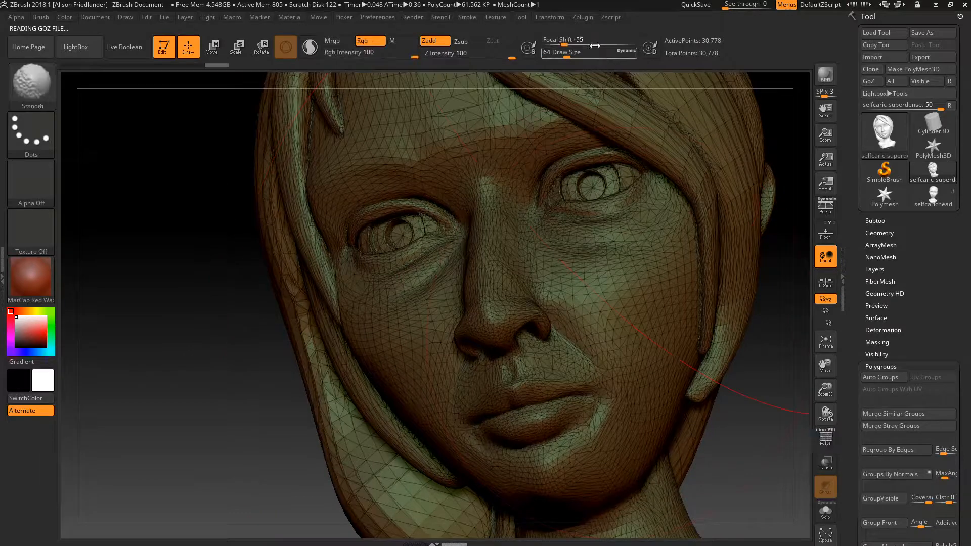
pyautogui.click(583, 16)
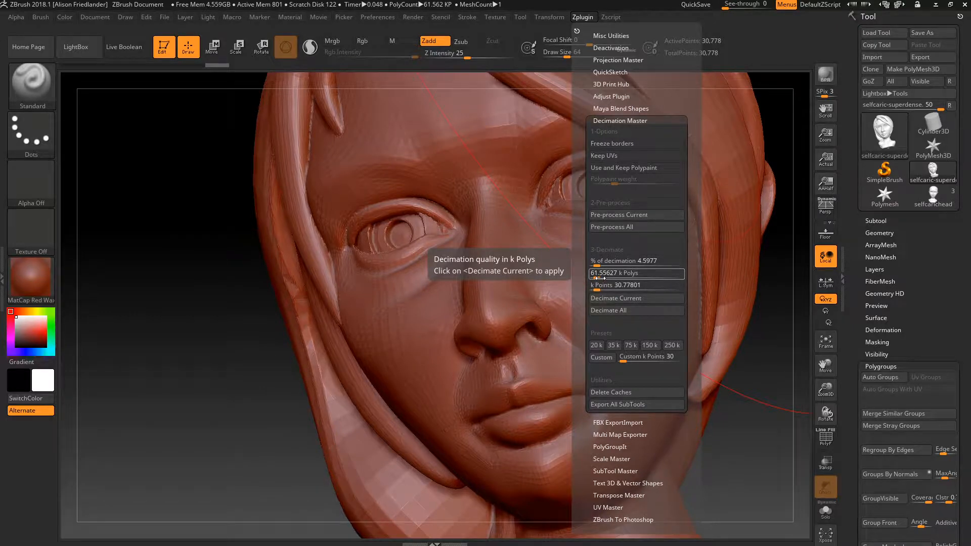
# - Lower k Polys to 7.69453 and decimate the head to 3,847 points, then zoom out to the bust
pyautogui.moveTo(597, 277); pyautogui.dragTo(594, 279)
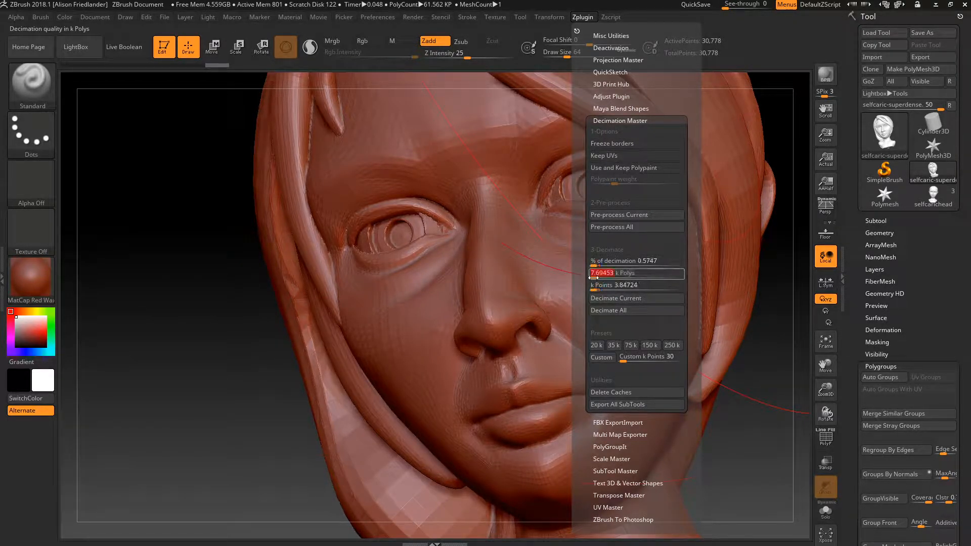
pyautogui.click(615, 298)
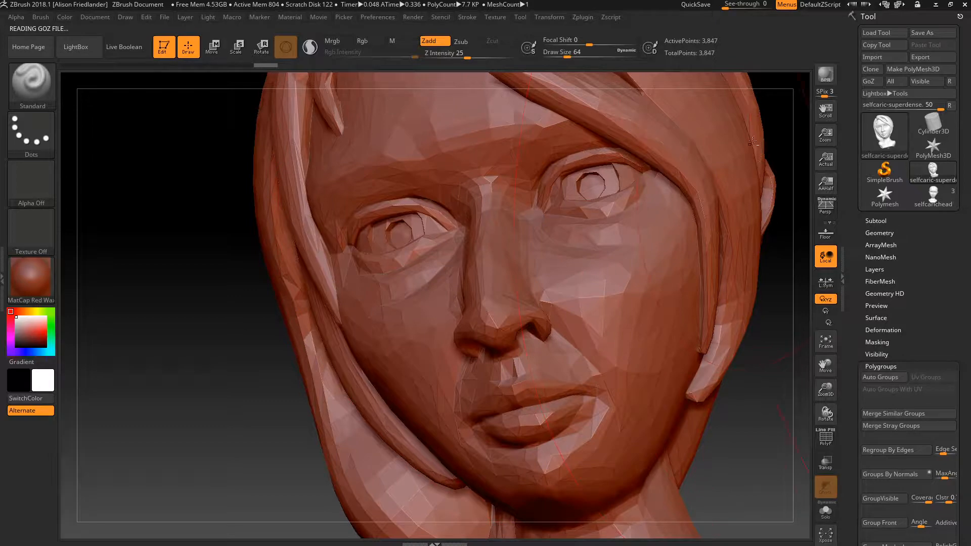
pyautogui.moveTo(762, 164)
pyautogui.keyDown('alt'); pyautogui.mouseDown(button='right')
pyautogui.moveTo(726, 175)
pyautogui.moveTo(575, 142)
pyautogui.moveTo(657, 156)
pyautogui.moveTo(681, 177)
pyautogui.mouseUp(button='right'); pyautogui.keyUp('alt')
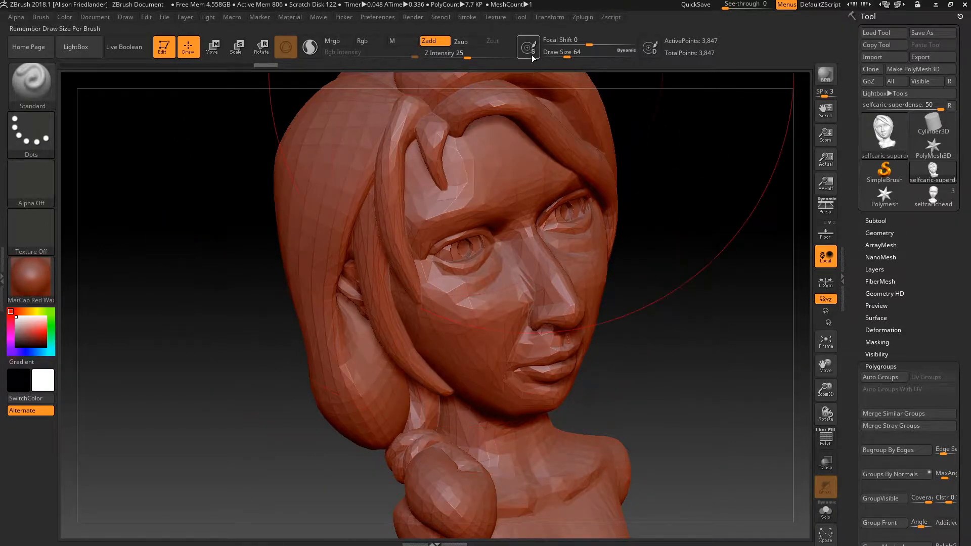
pyautogui.click(581, 17)
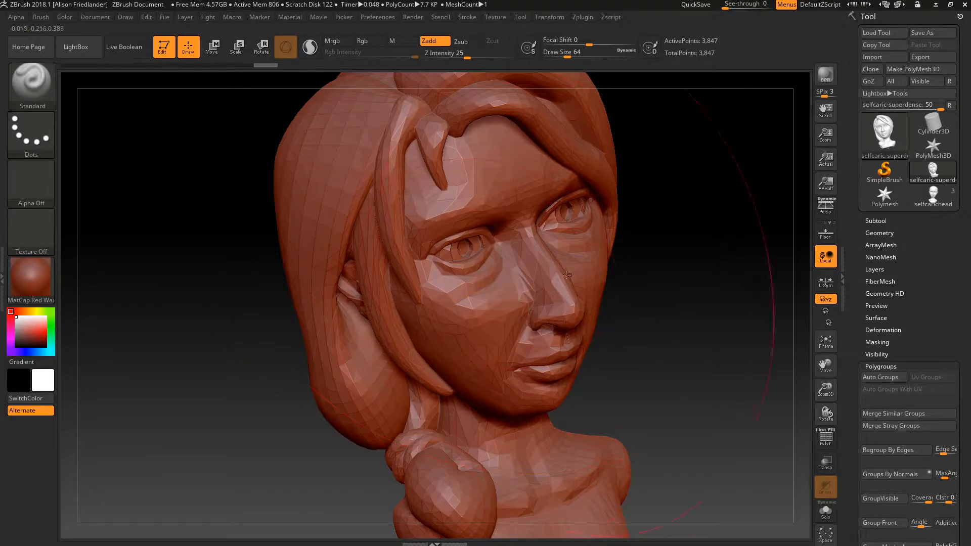
pyautogui.click(585, 16)
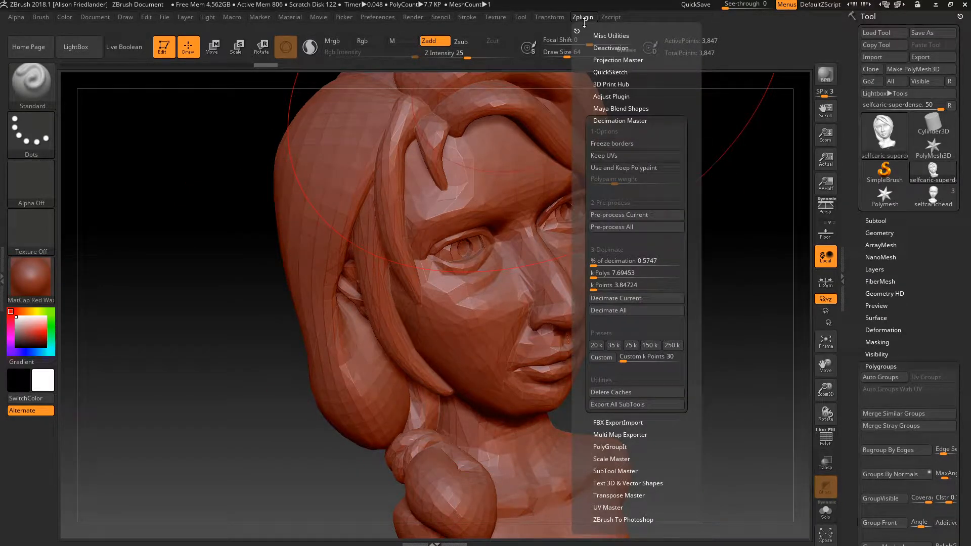
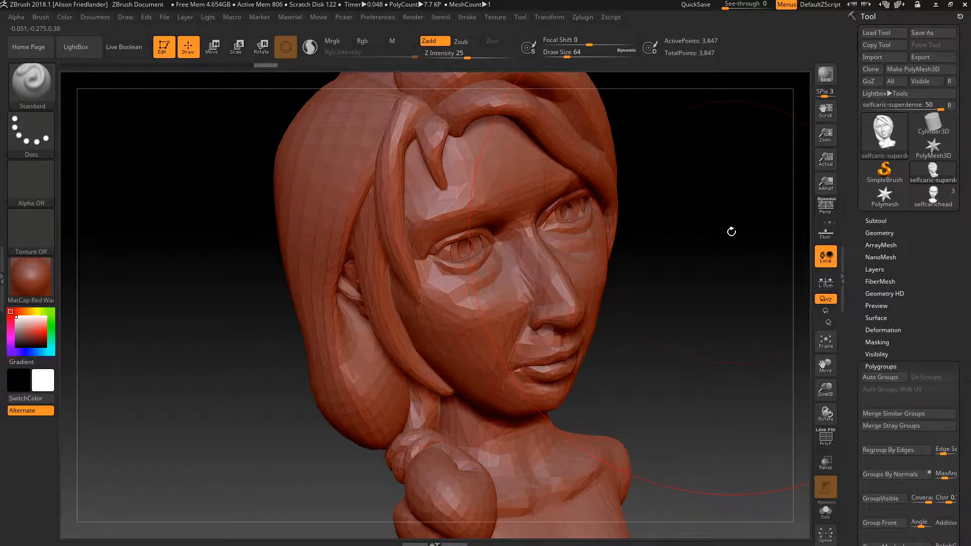
# - Rotate the low-poly head to view the sculpt from another side
pyautogui.moveTo(722, 219)
pyautogui.mouseDown()
pyautogui.moveTo(729, 271)
pyautogui.moveTo(682, 258)
pyautogui.moveTo(709, 264)
pyautogui.mouseUp()
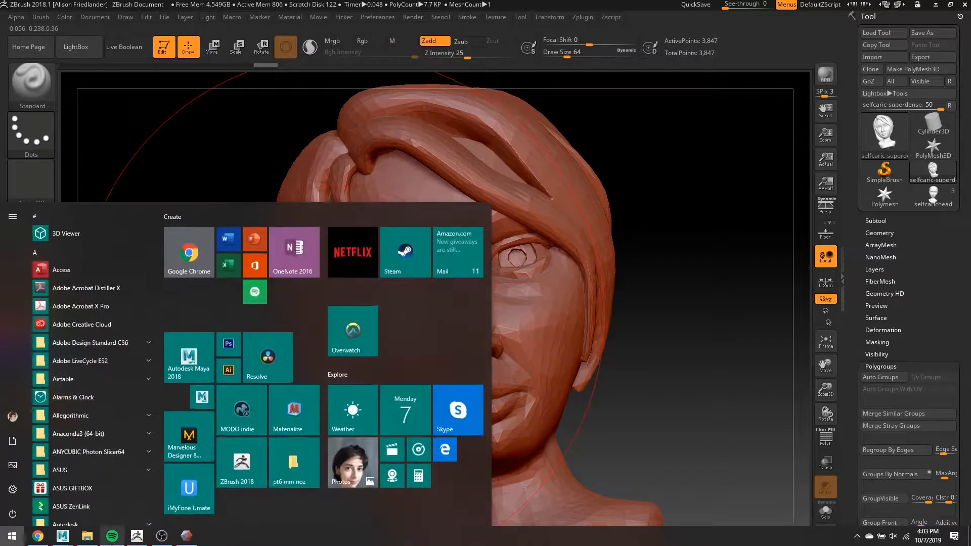
# - Read through the Week 3 - Printing notes in Chrome, then minimize them back to ZBrush
pyautogui.click(41, 538)
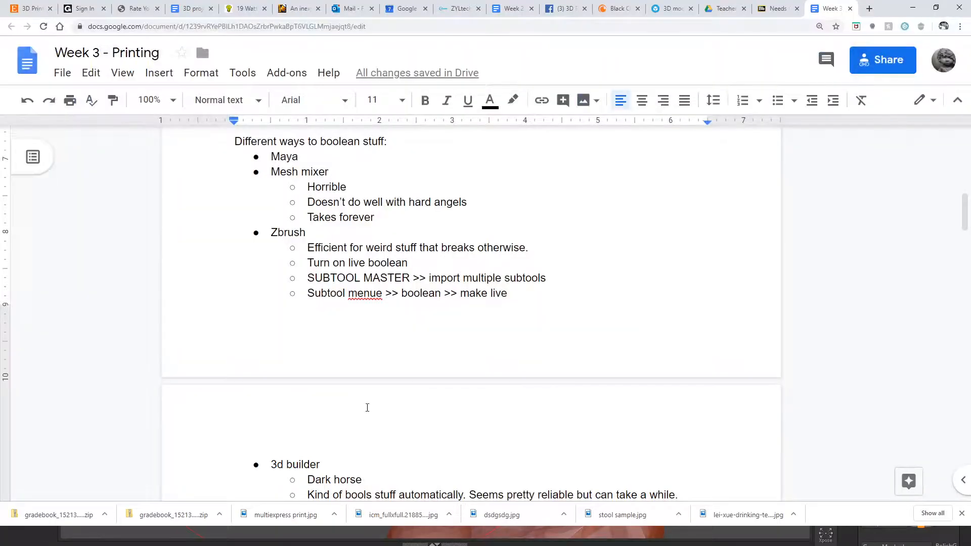
pyautogui.scroll(-2, 609, 310)
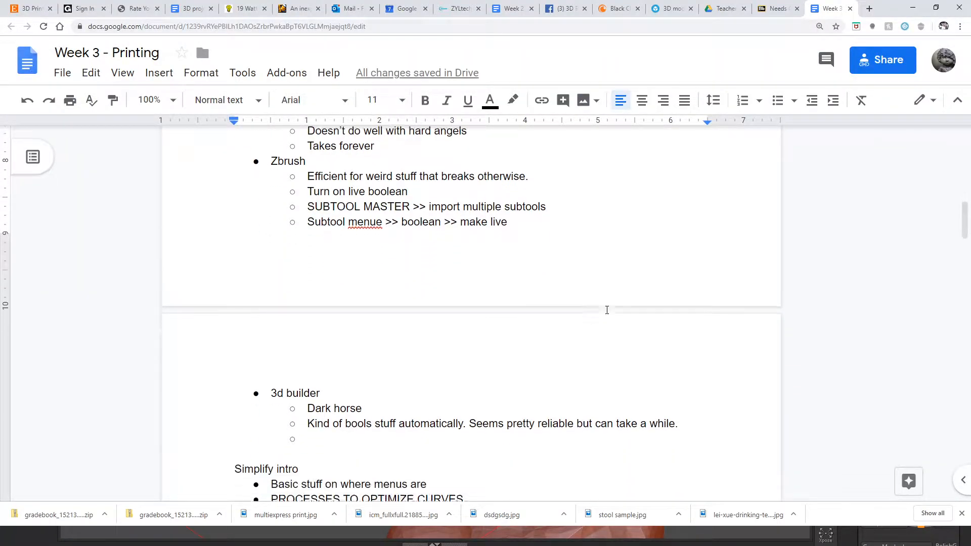
pyautogui.scroll(-4, 606, 309)
pyautogui.scroll(11, 607, 310)
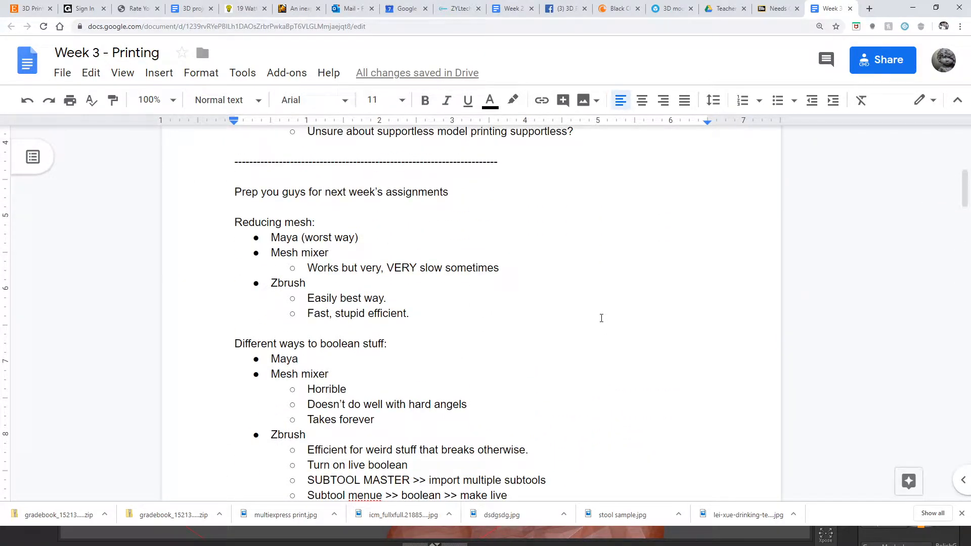
pyautogui.scroll(-8, 601, 318)
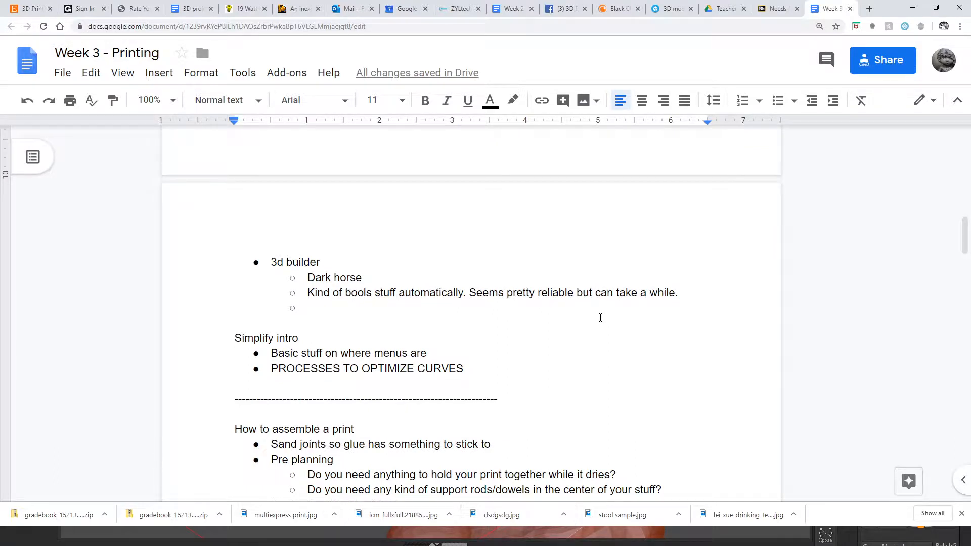
pyautogui.click(913, 7)
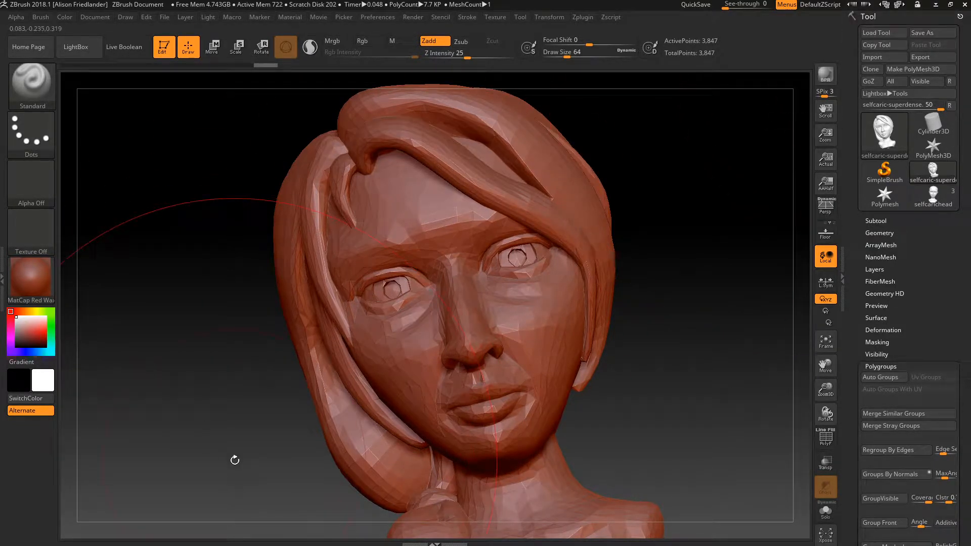
# - Toggle the Start menu over ZBrush, then switch to the Autodesk Maya 2018 window
pyautogui.press('super')
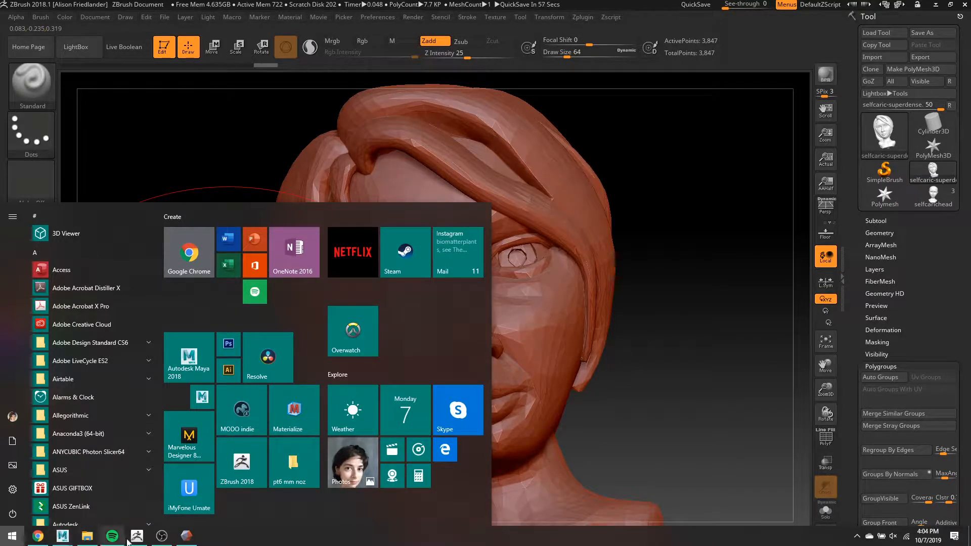
pyautogui.press('super')
pyautogui.press('s')
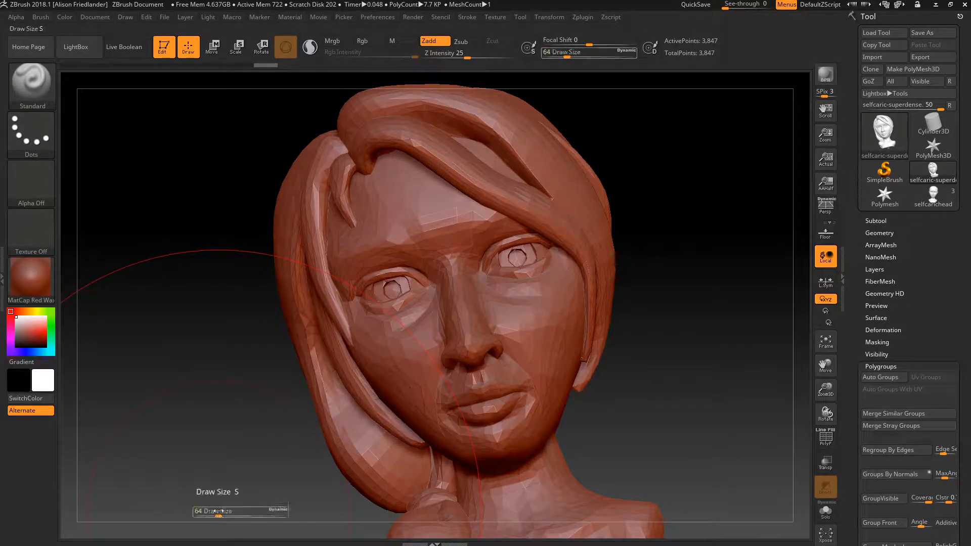
pyautogui.press('p')
pyautogui.press('F1')
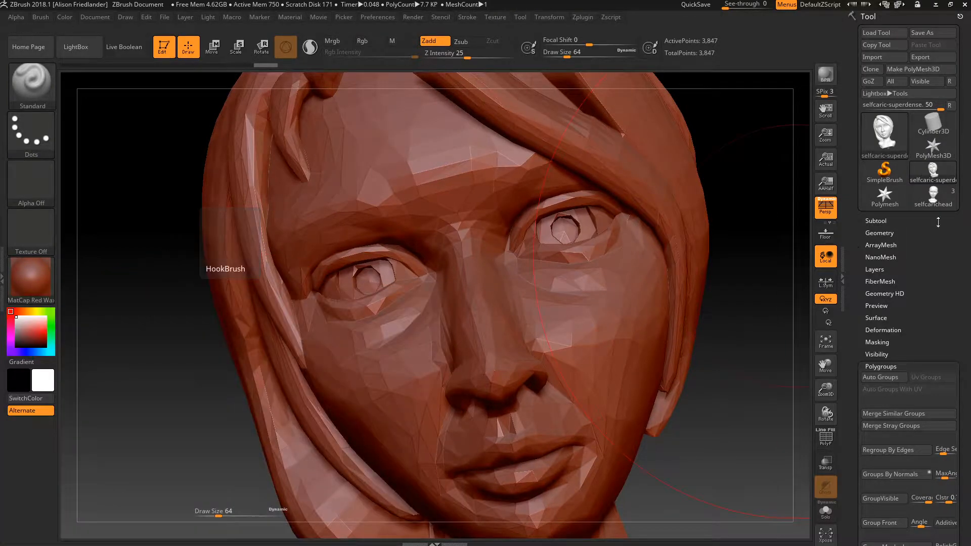
pyautogui.press('super')
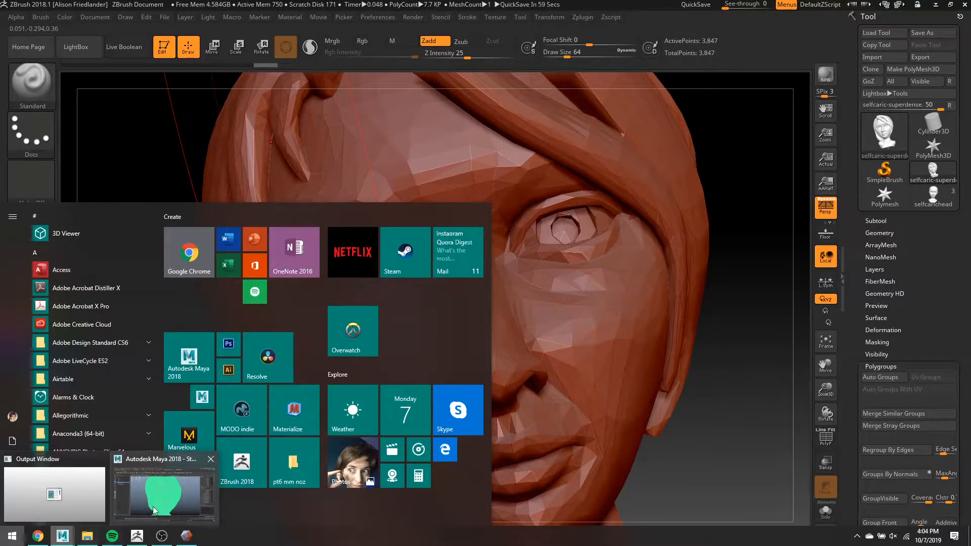
pyautogui.click(143, 460)
# - Search the Start menu for 'simpl', fixing the 'zimplify' typo, and launch Simplify3D Software
pyautogui.press('super')
pyautogui.write('zimplify')
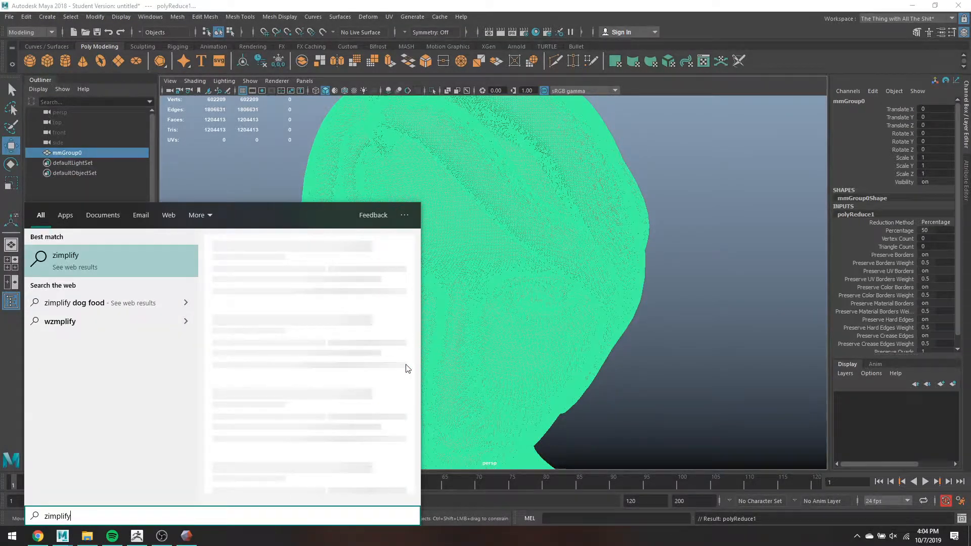
pyautogui.press('BackSpace')
pyautogui.press('BackSpace')
pyautogui.press('BackSpace')
pyautogui.press('BackSpace')
pyautogui.press('BackSpace')
pyautogui.press('BackSpace')
pyautogui.press('BackSpace')
pyautogui.press('BackSpace')
pyautogui.write('simpl')
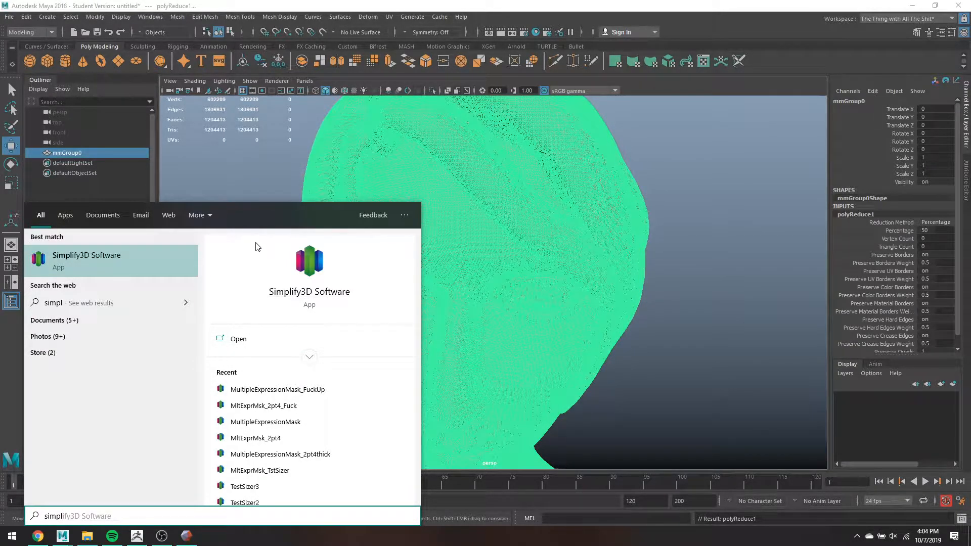
pyautogui.press('Return')
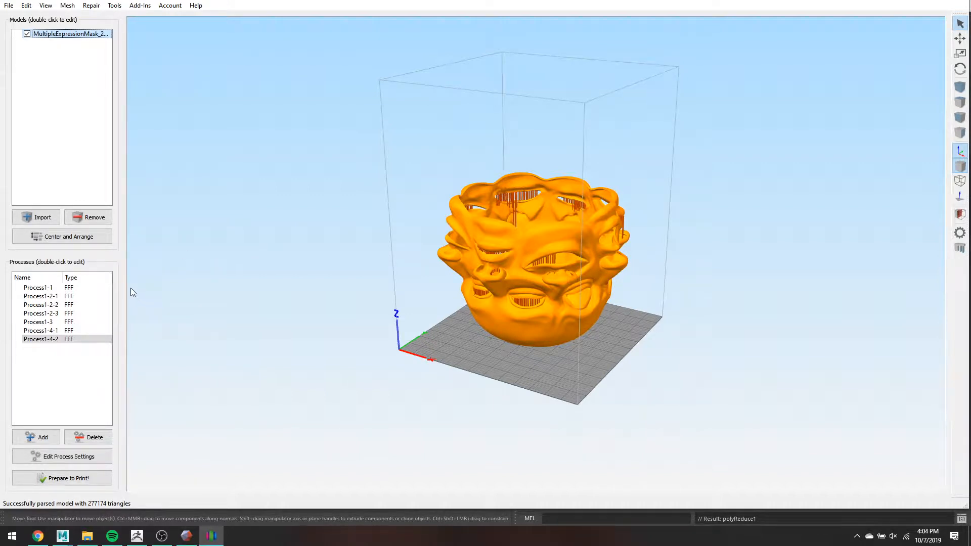
# - Select and delete all seven processes from Process1-1 down, then remove the mask model
pyautogui.keyDown('shift'); pyautogui.click(78, 288); pyautogui.keyUp('shift')
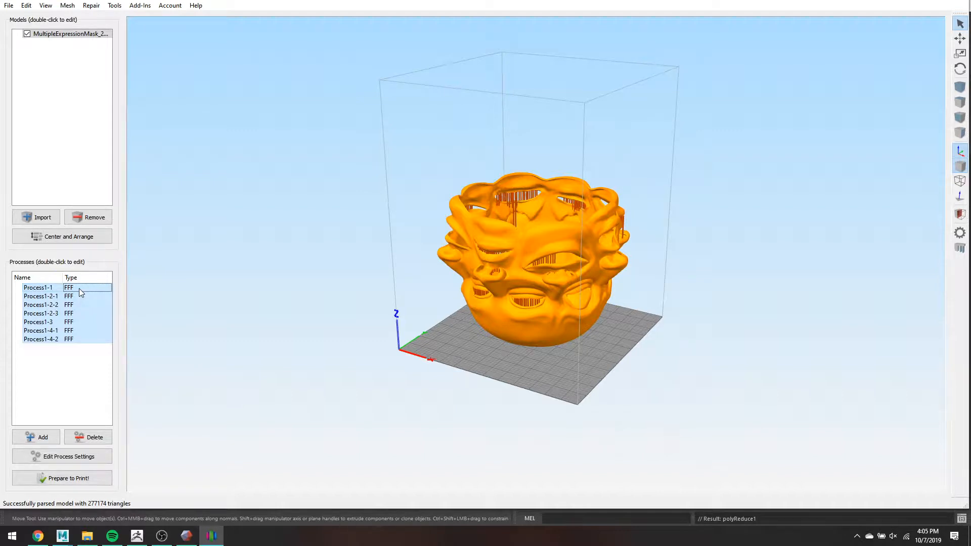
pyautogui.press('Delete')
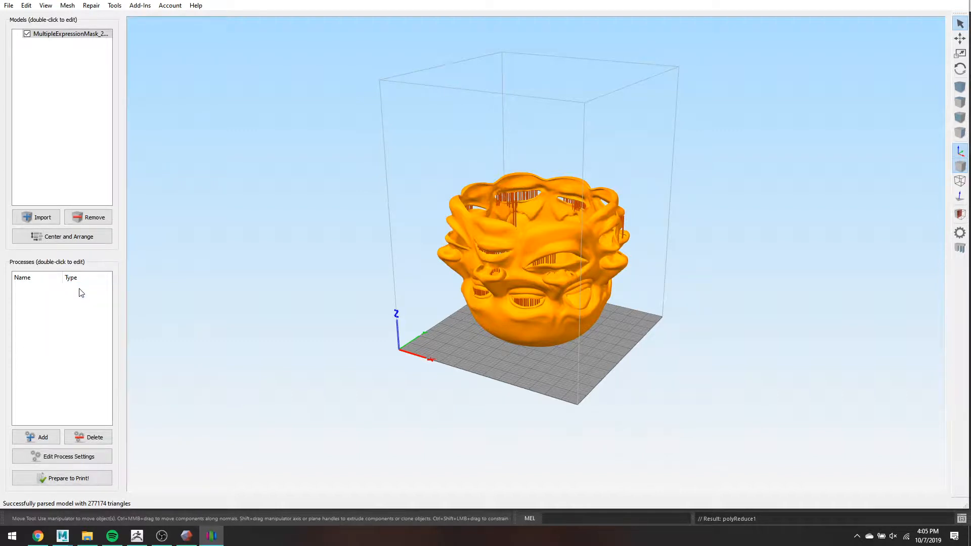
pyautogui.click(91, 217)
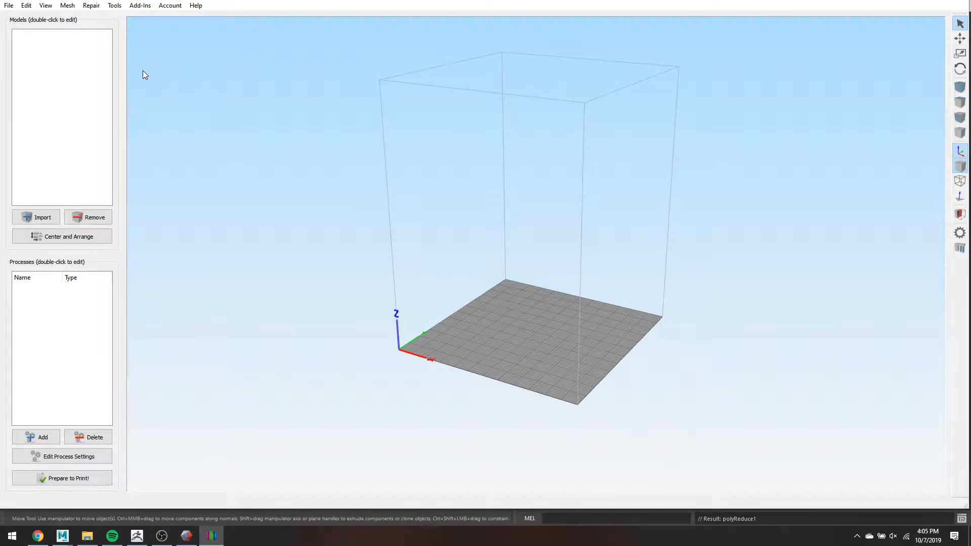
# - Import MultipleExpressionMask_2pt4thick and orbit the view so the mask faces forward
pyautogui.click(39, 221)
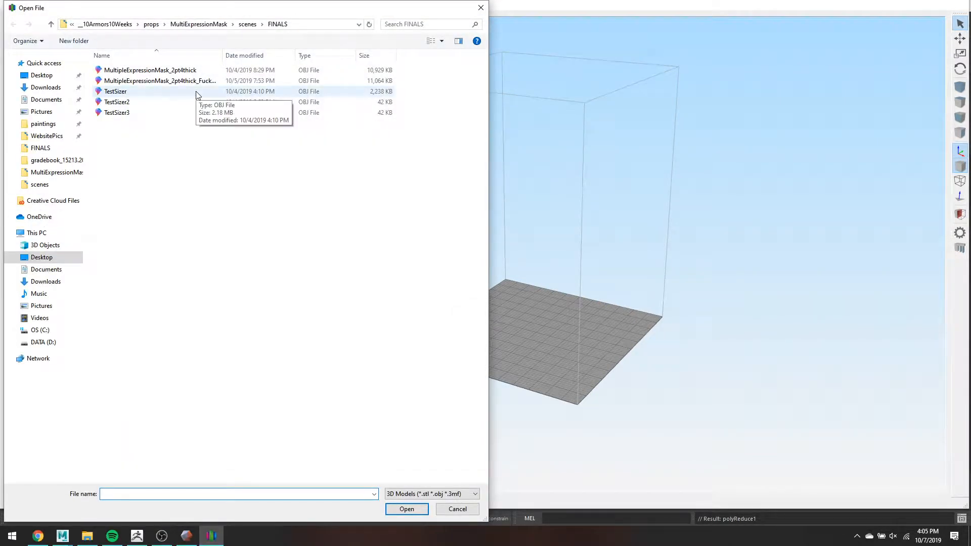
pyautogui.doubleClick(229, 71)
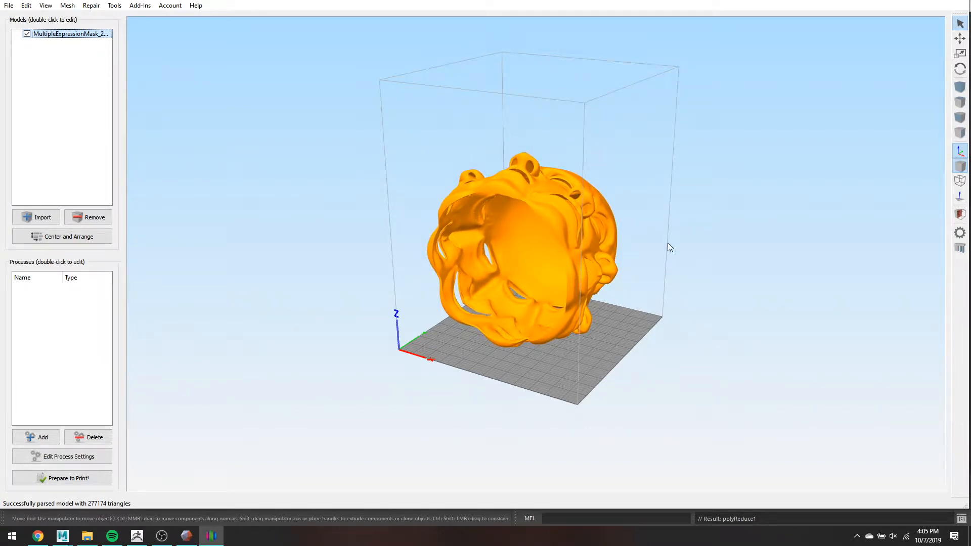
pyautogui.scroll(3, 667, 243)
pyautogui.scroll(-1, 733, 283)
pyautogui.moveTo(721, 343); pyautogui.dragTo(651, 278)
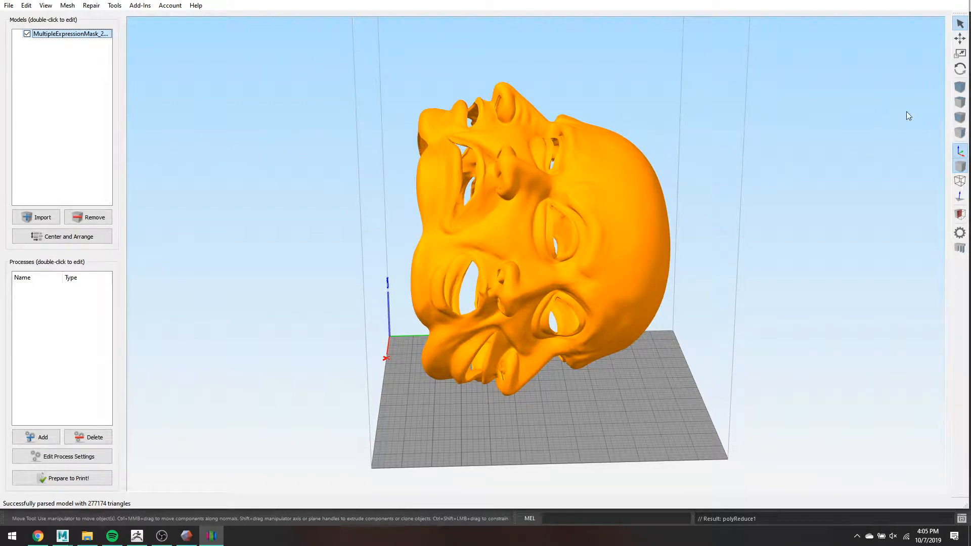
# - Rotate the mask 90° about X in its model settings, reverting a trial 90° Y rotation
pyautogui.doubleClick(640, 226)
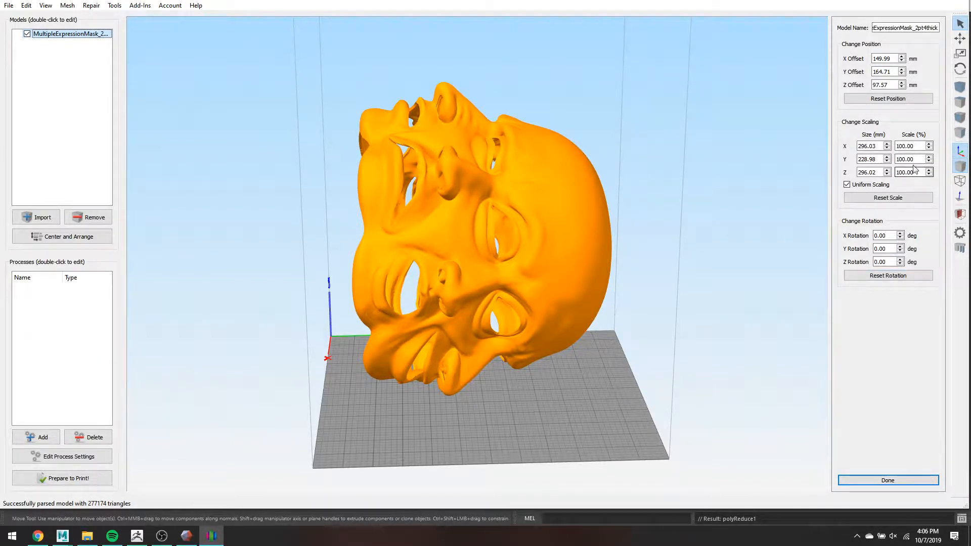
pyautogui.moveTo(890, 249); pyautogui.dragTo(856, 260)
pyautogui.write('90')
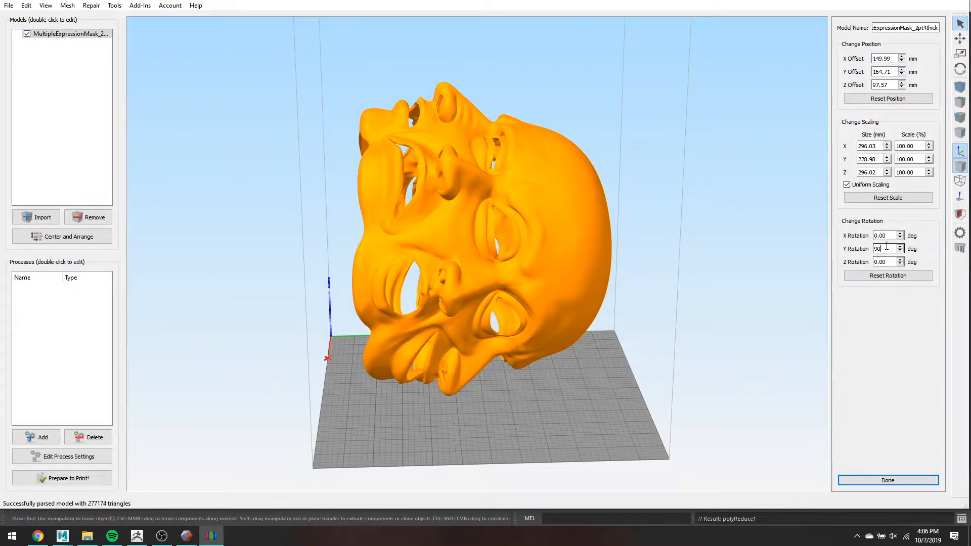
pyautogui.press('Return')
pyautogui.write('00')
pyautogui.press('Return')
pyautogui.moveTo(891, 237); pyautogui.dragTo(831, 234)
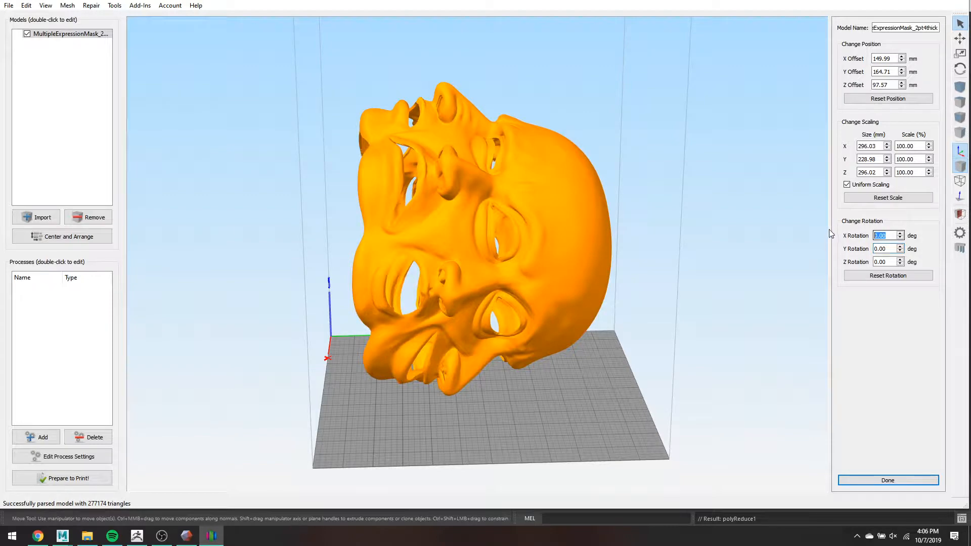
pyautogui.write('90')
pyautogui.press('Return')
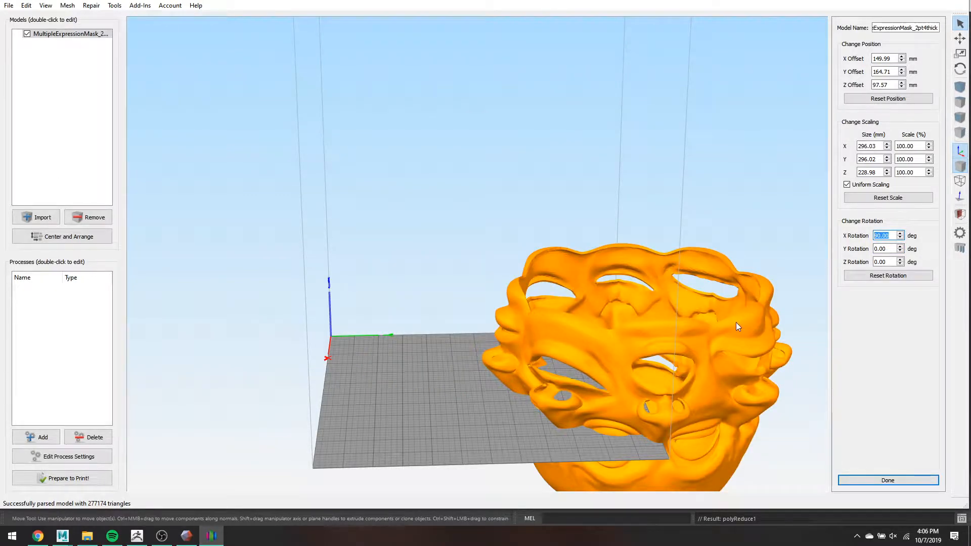
pyautogui.scroll(-2, 720, 303)
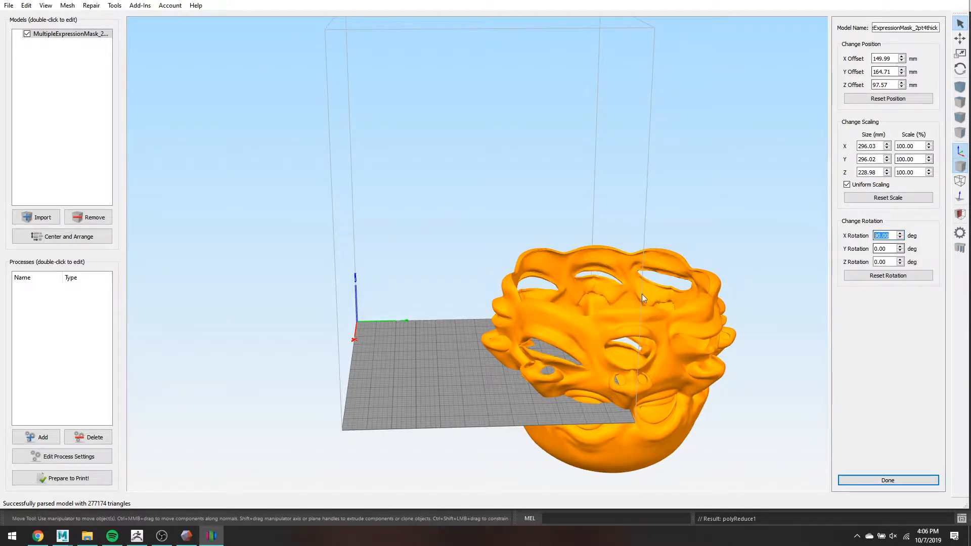
pyautogui.click(633, 322)
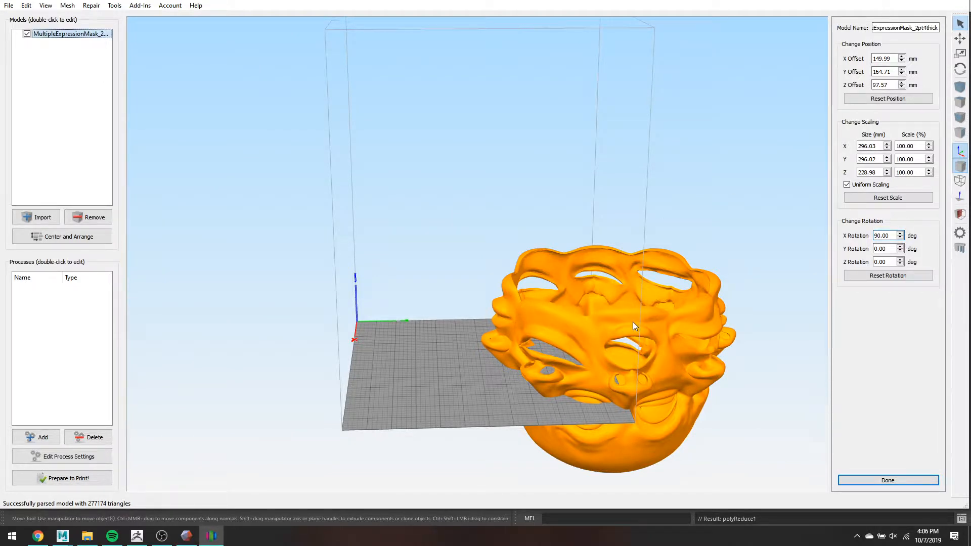
# - Move and rotate the mask by hand, then centre it on the build plate
pyautogui.press('t')
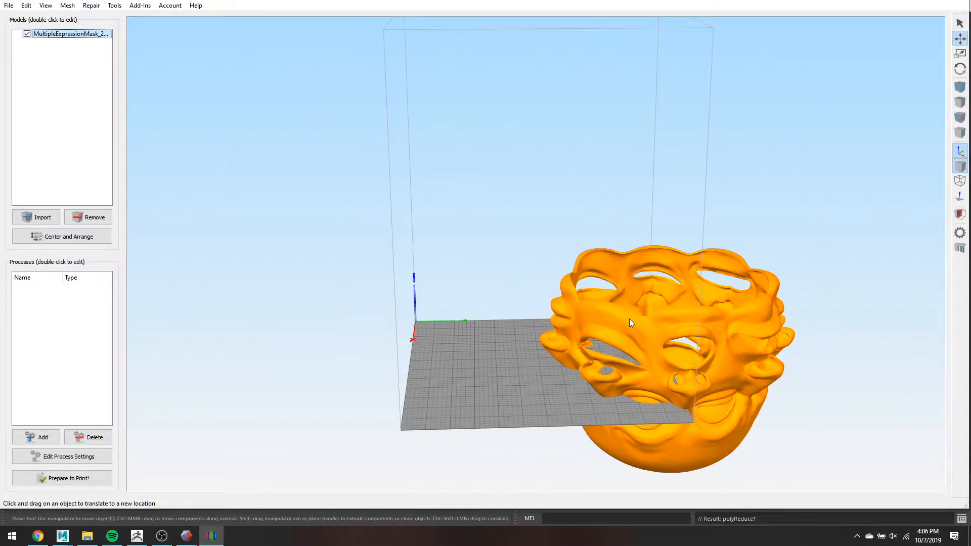
pyautogui.moveTo(630, 319); pyautogui.dragTo(544, 309)
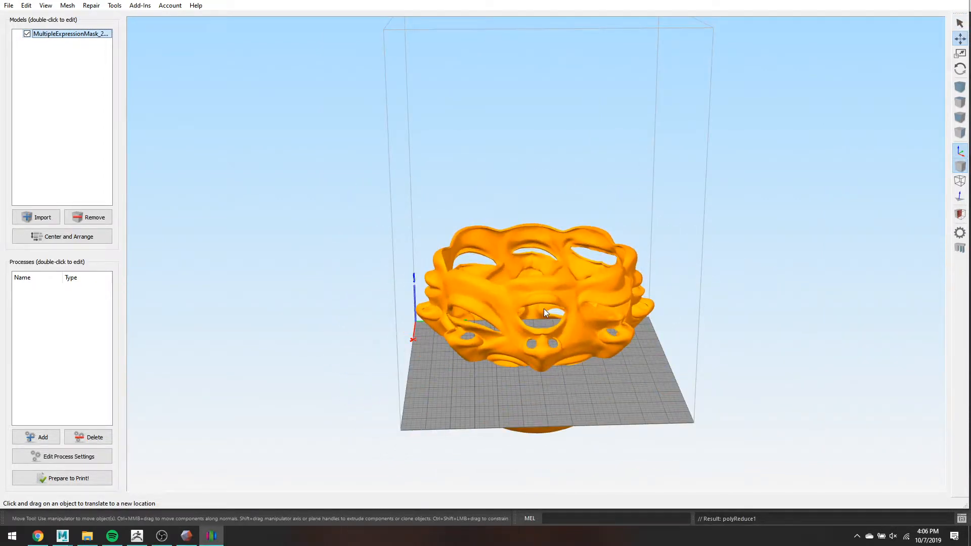
pyautogui.press('r')
pyautogui.moveTo(557, 393); pyautogui.dragTo(467, 396)
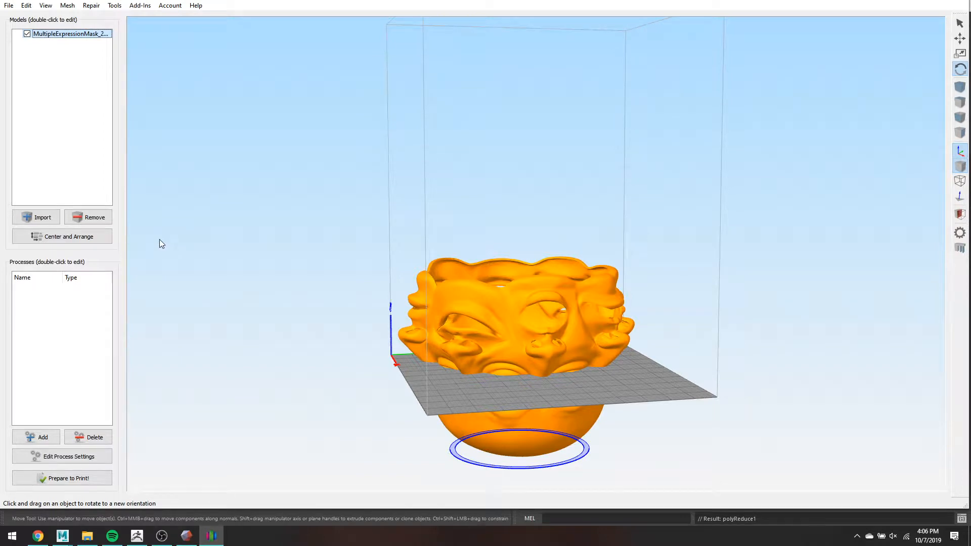
pyautogui.click(89, 237)
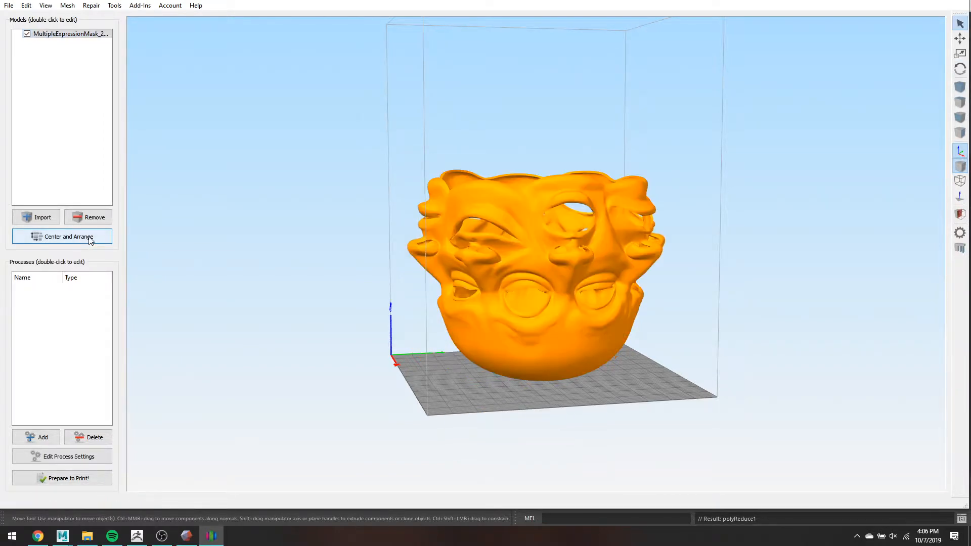
# - Attempt to slice the mask, dismiss the missing-process error, and add a new Process1
pyautogui.moveTo(416, 317); pyautogui.dragTo(296, 345, button='right')
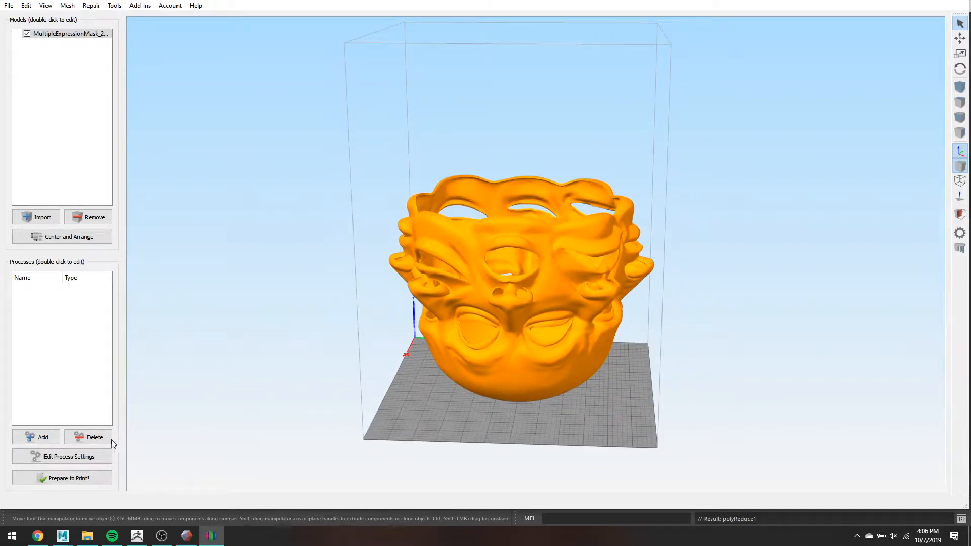
pyautogui.click(79, 483)
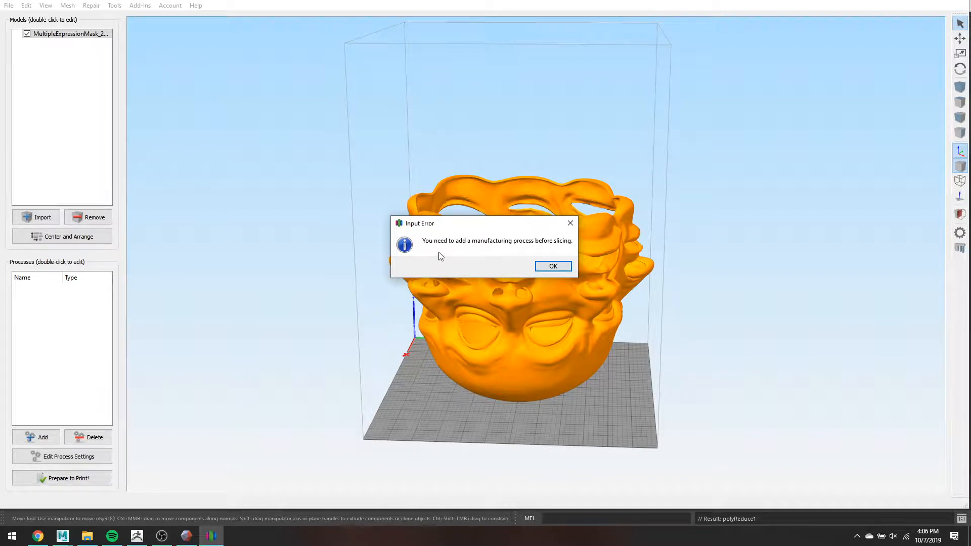
pyautogui.click(555, 267)
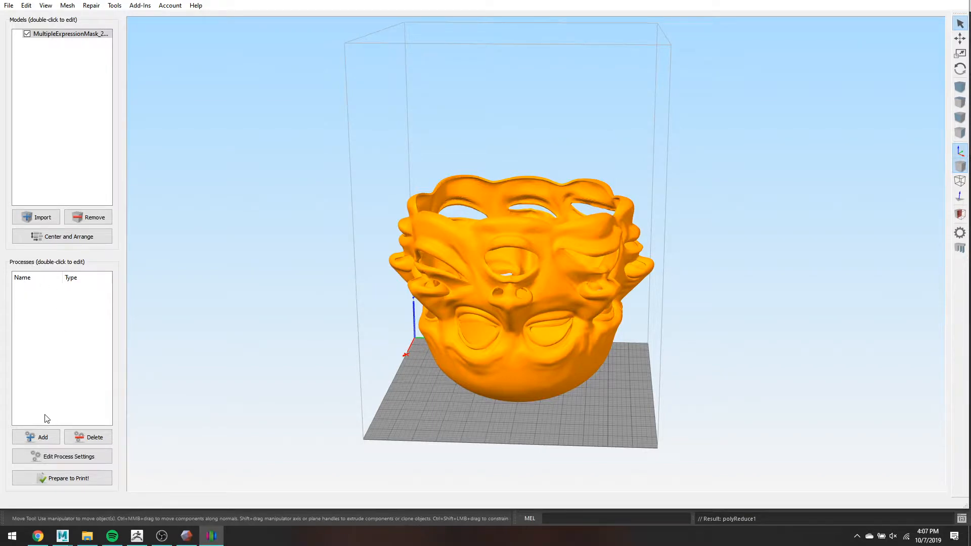
pyautogui.click(43, 437)
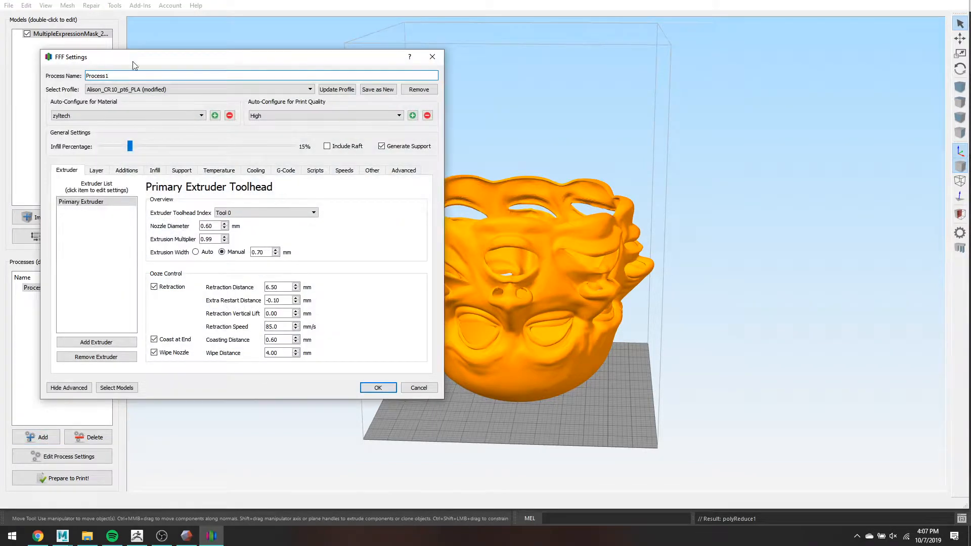
# - Keep Process1's current printer profile and check its extrusion multiplier
pyautogui.click(185, 89)
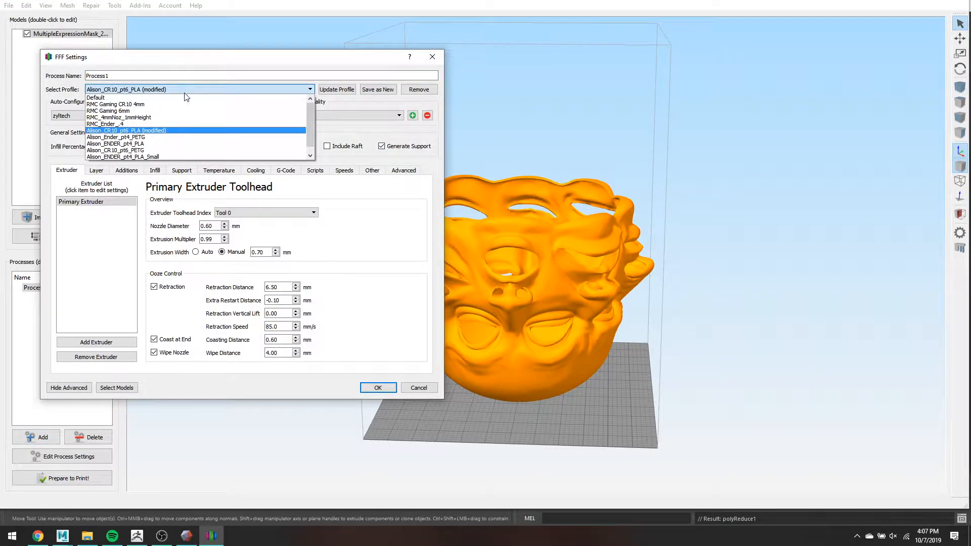
pyautogui.click(201, 130)
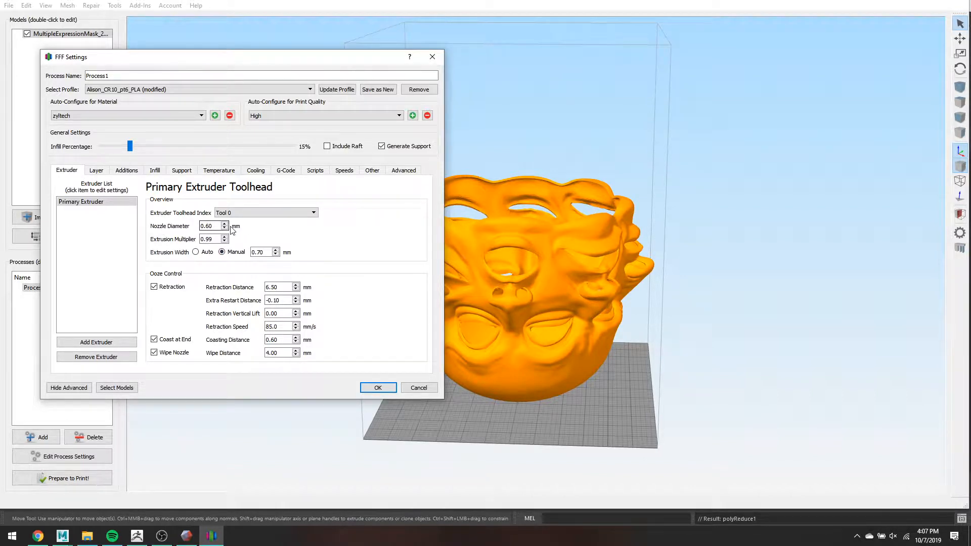
pyautogui.click(204, 239)
# - On the Layer tab, try random and optimized start points, then restore closest to X 150, Y 300
pyautogui.click(93, 173)
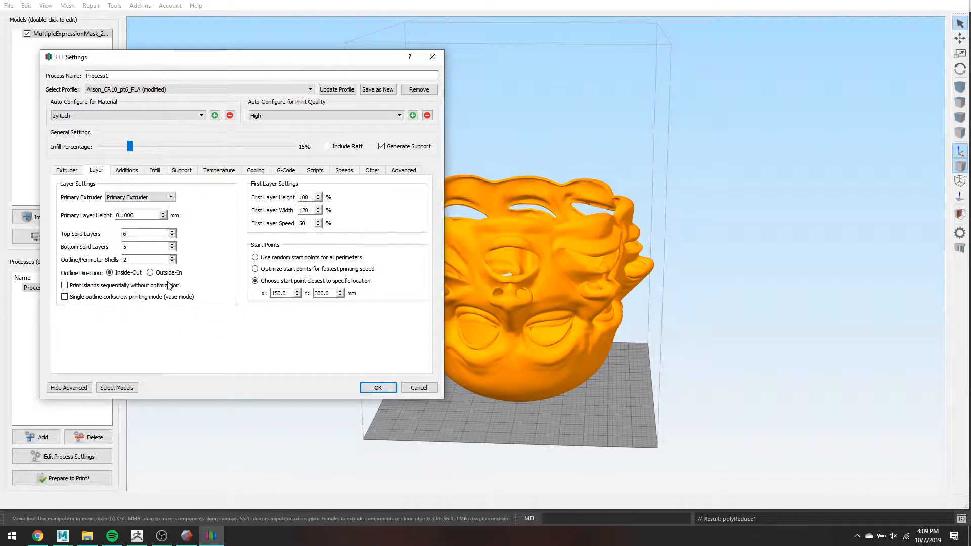
pyautogui.moveTo(165, 287)
pyautogui.click(351, 259)
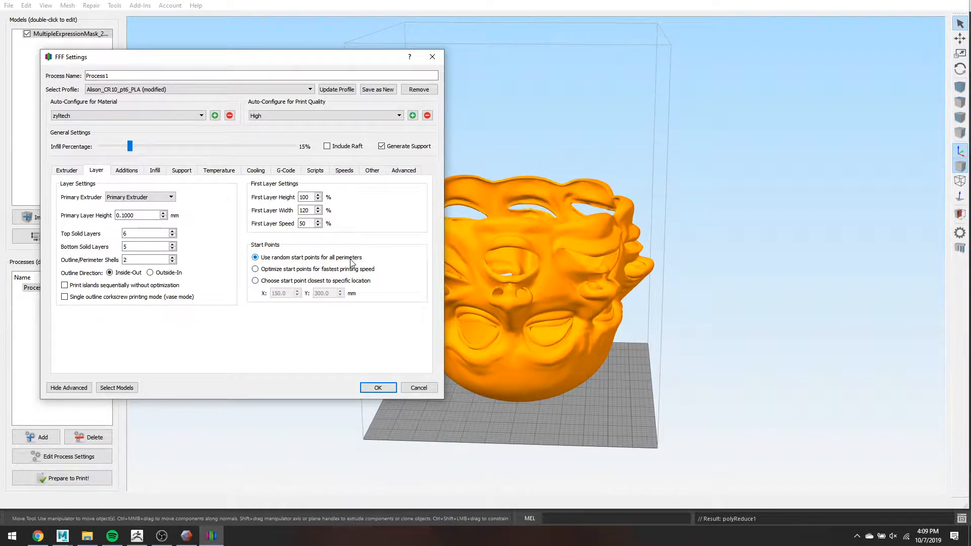
pyautogui.click(353, 269)
pyautogui.click(353, 282)
# - Turn on skirt/brim using the primary extruder with 10 skirt outlines
pyautogui.click(136, 176)
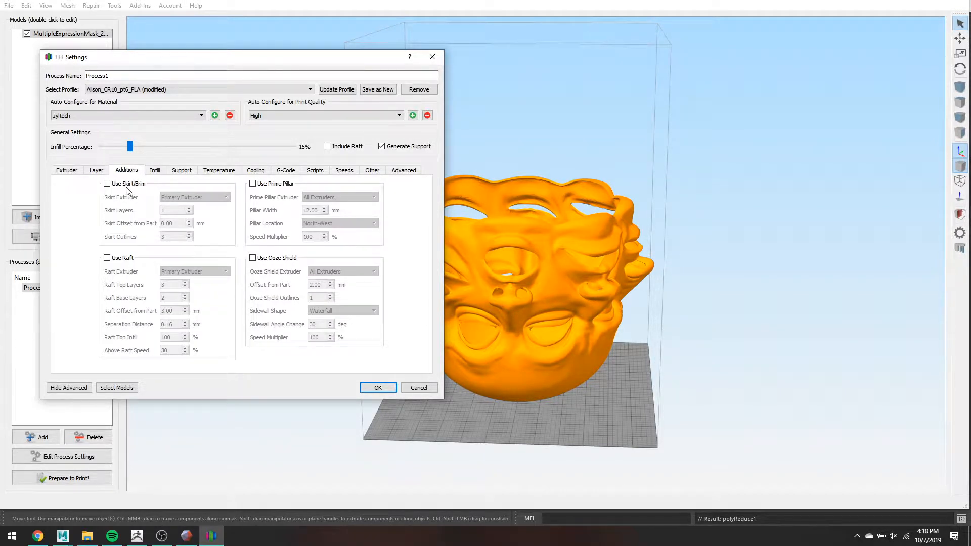
pyautogui.click(107, 184)
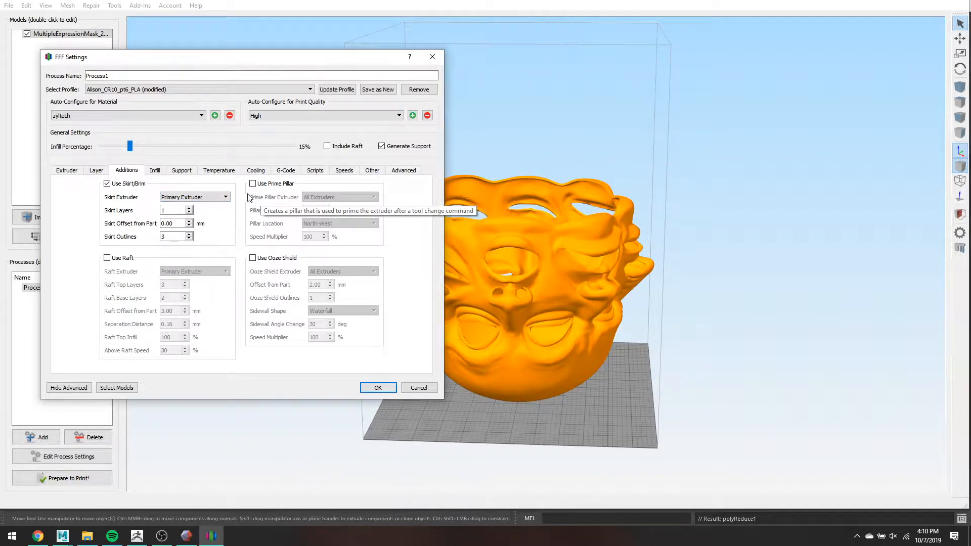
pyautogui.click(225, 198)
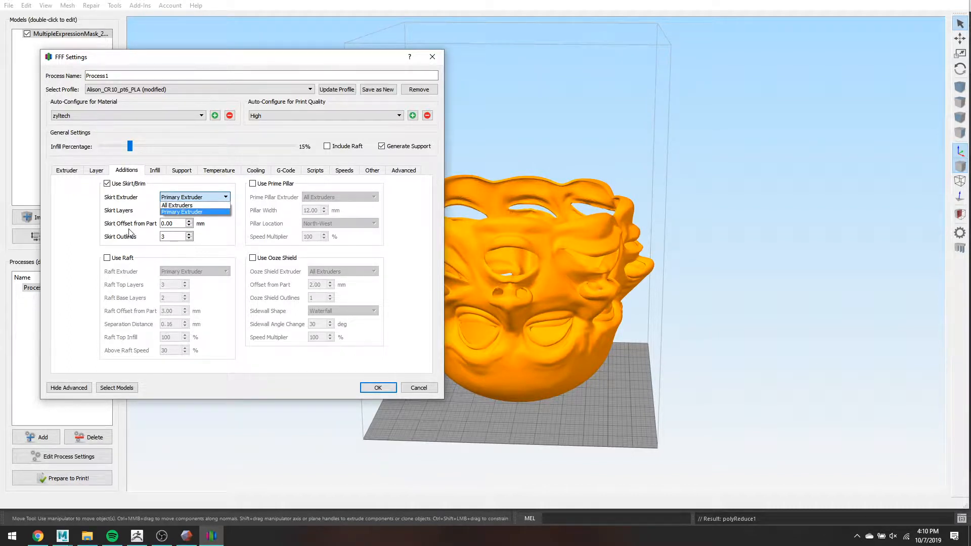
pyautogui.click(77, 224)
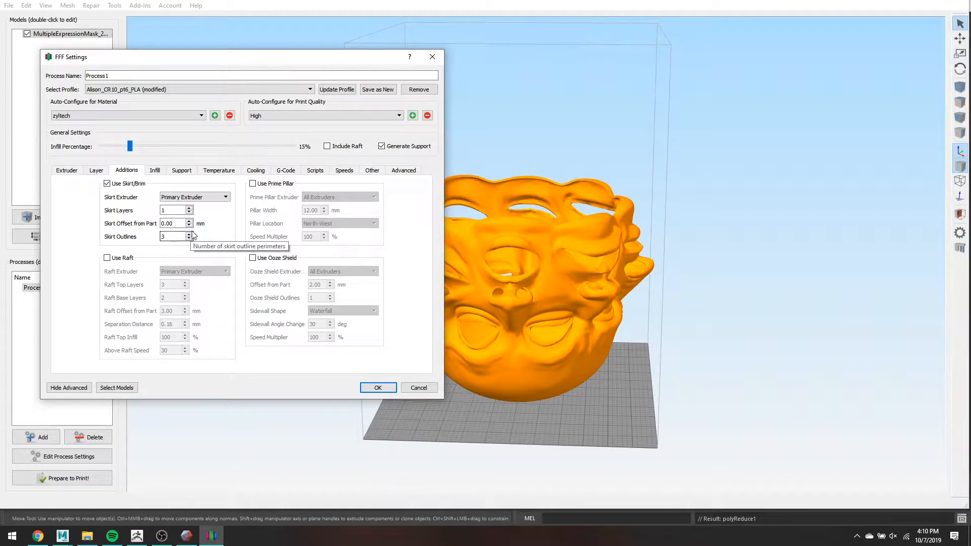
pyautogui.doubleClick(174, 236)
pyautogui.write('10')
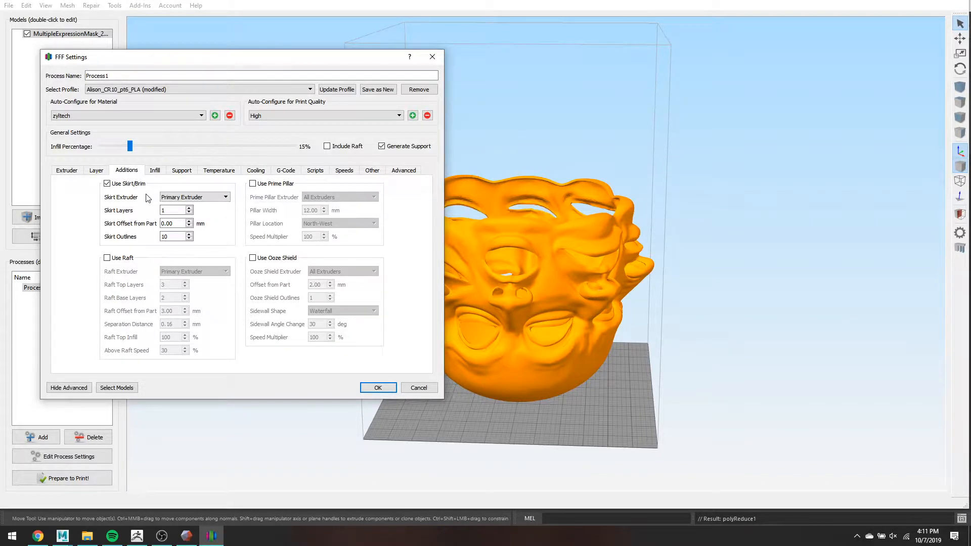
# - Set the skirt offset from the part to 0.4 mm, after trying 3.00 and 0
pyautogui.doubleClick(181, 224)
pyautogui.write('3.00')
pyautogui.press('Tab')
pyautogui.moveTo(177, 224); pyautogui.dragTo(135, 228)
pyautogui.write('0')
pyautogui.press('Tab')
pyautogui.moveTo(186, 224); pyautogui.dragTo(132, 227)
pyautogui.write('.4')
pyautogui.click(221, 223)
pyautogui.click(189, 209)
pyautogui.click(189, 208)
pyautogui.click(155, 172)
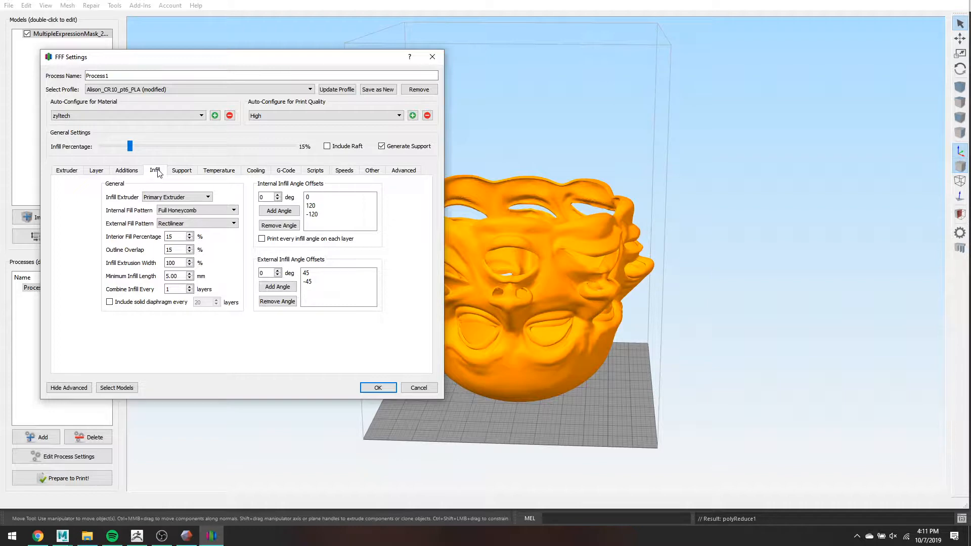
pyautogui.click(206, 213)
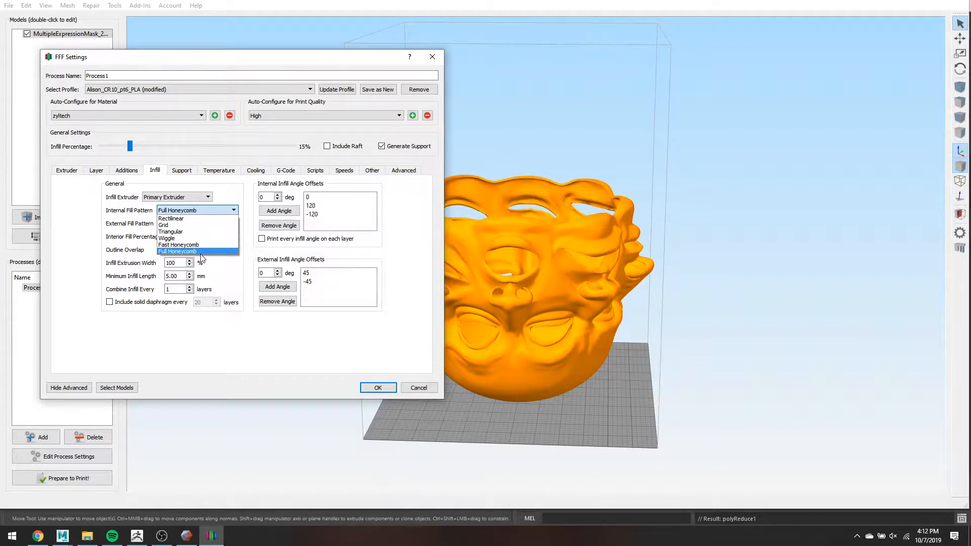
pyautogui.click(221, 333)
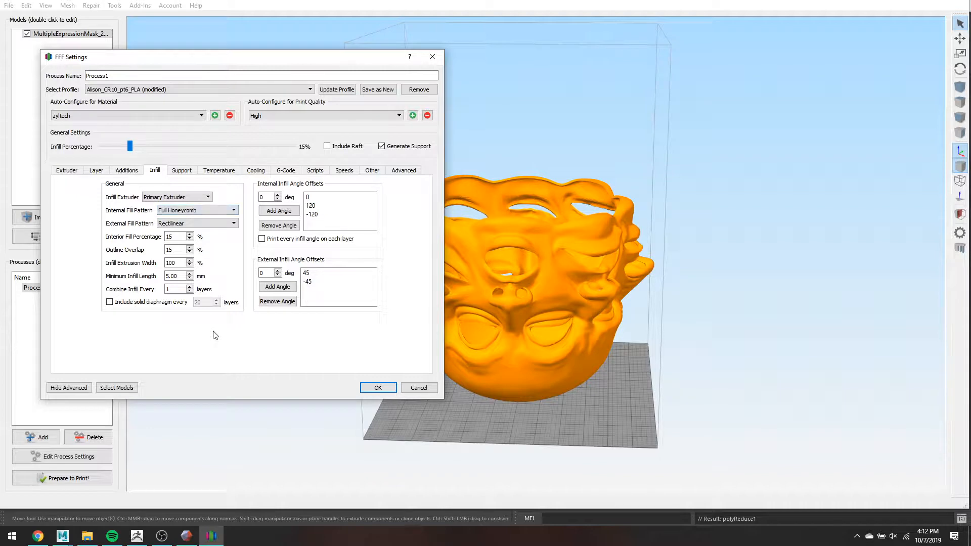
pyautogui.click(213, 210)
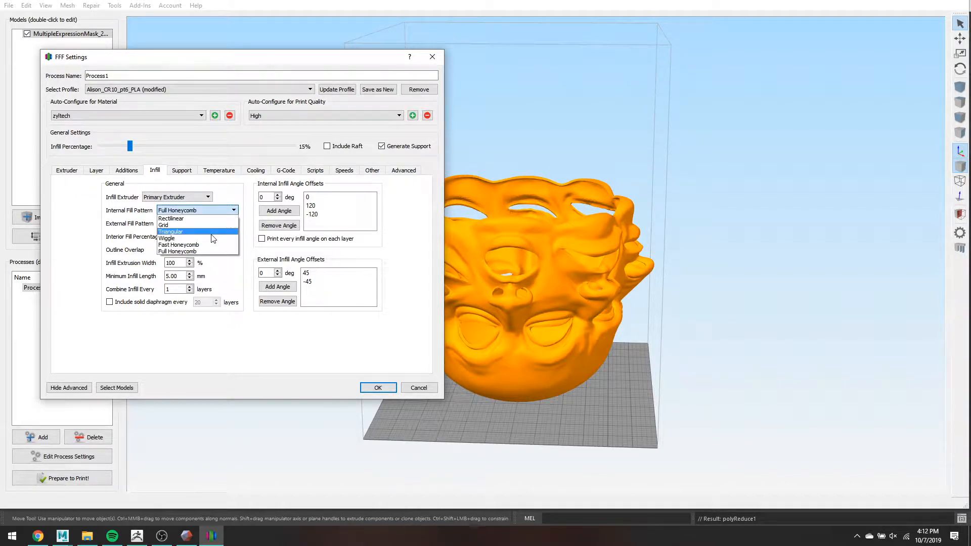
pyautogui.click(227, 346)
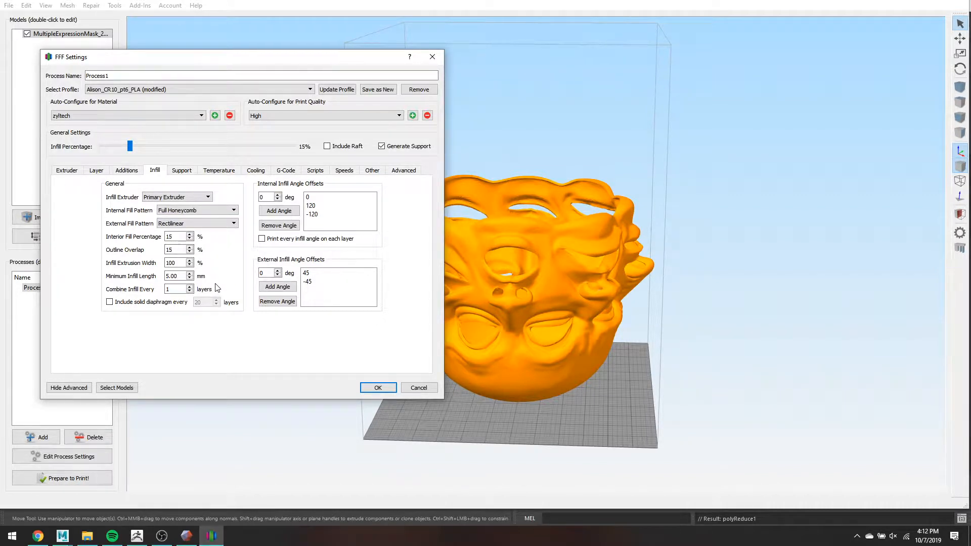
pyautogui.doubleClick(185, 276)
pyautogui.click(190, 286)
pyautogui.moveTo(175, 290)
pyautogui.write('1')
pyautogui.click(190, 286)
pyautogui.click(96, 171)
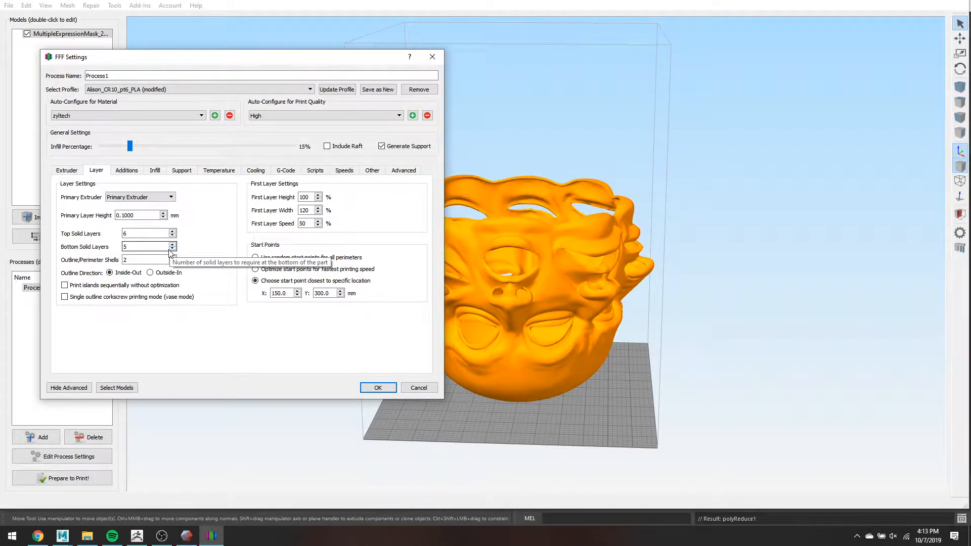
pyautogui.click(155, 171)
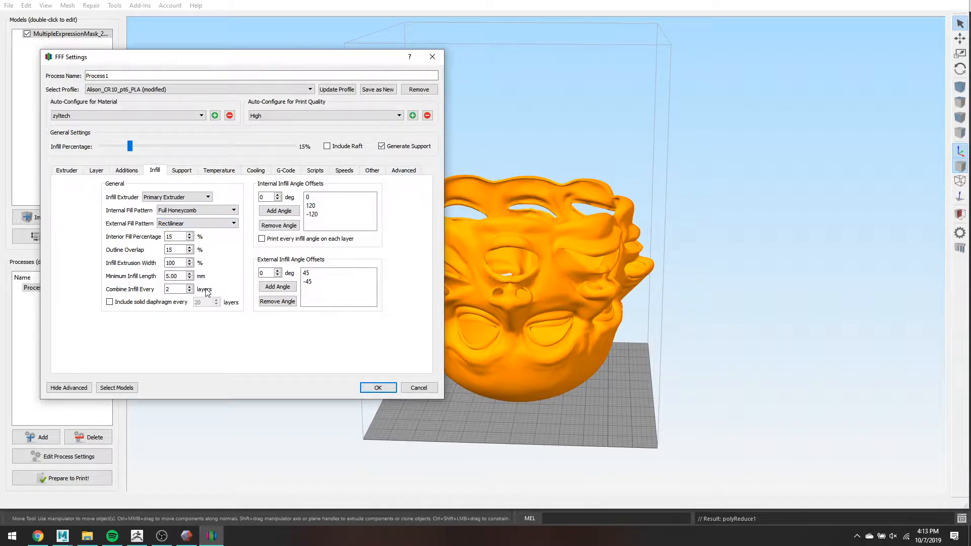
pyautogui.click(189, 292)
pyautogui.moveTo(189, 290)
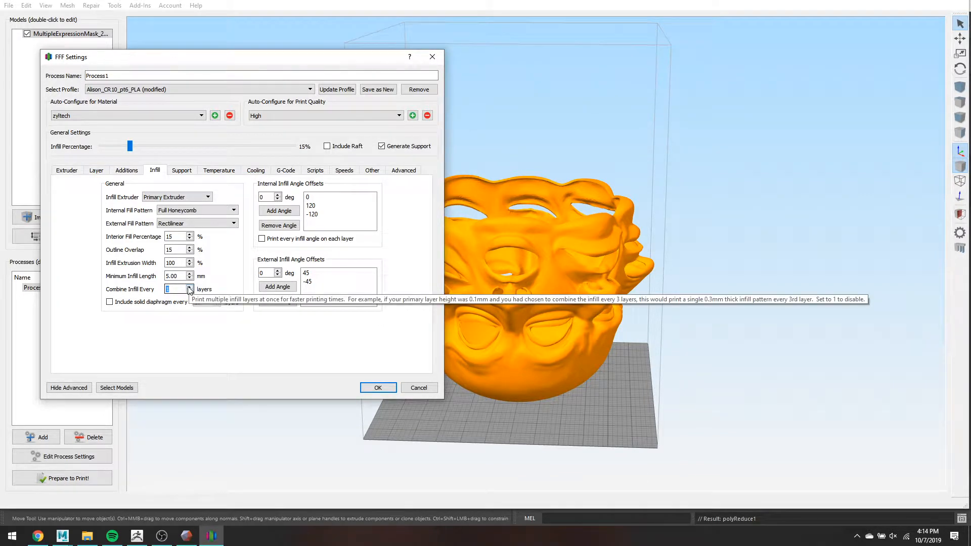
# - Set Combine Support Every to 1, turn off support generation for Process1, and view the temperature settings
pyautogui.click(180, 173)
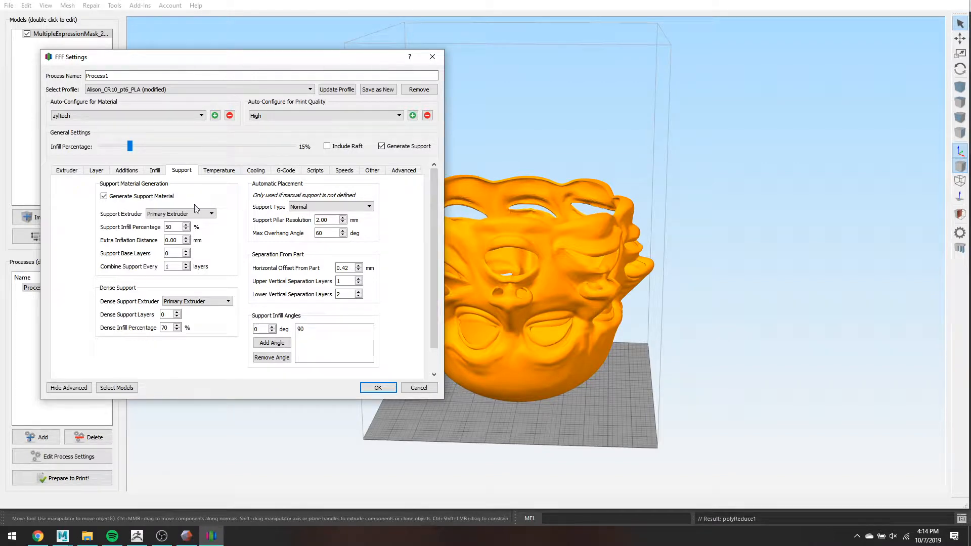
pyautogui.click(170, 253)
pyautogui.press('Tab')
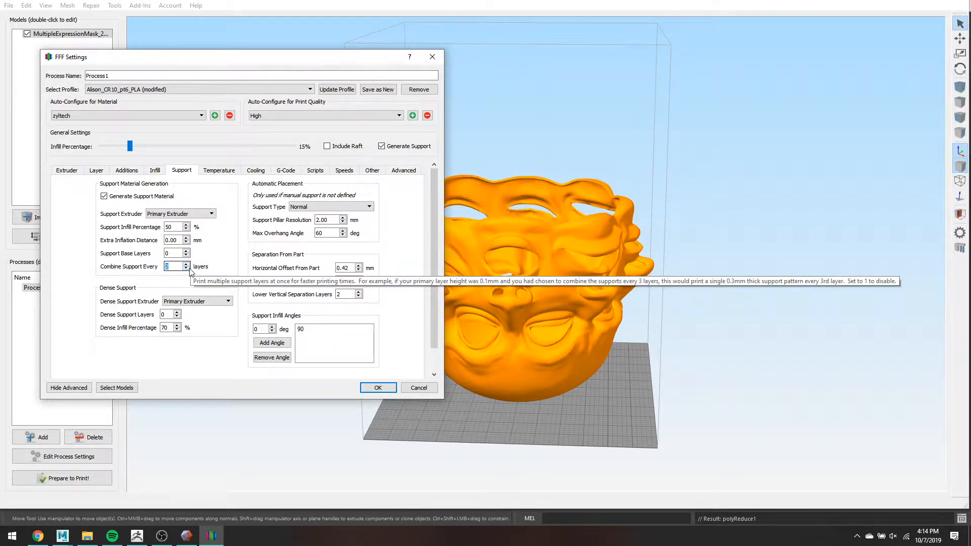
pyautogui.click(189, 269)
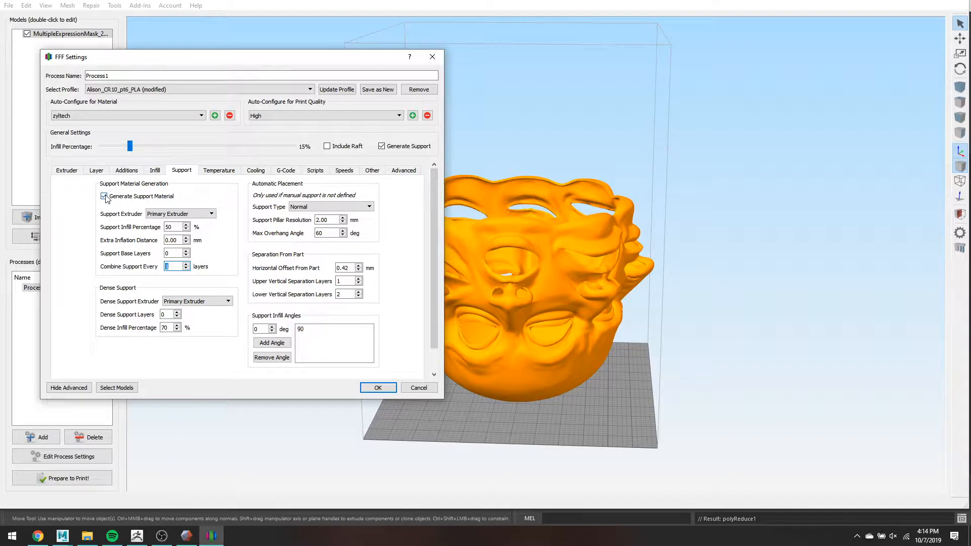
pyautogui.click(131, 199)
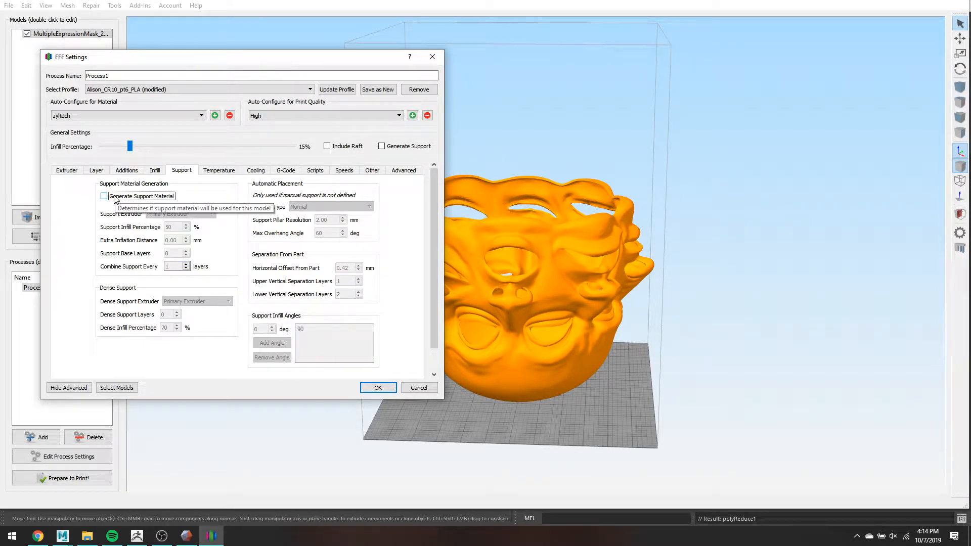
pyautogui.click(213, 172)
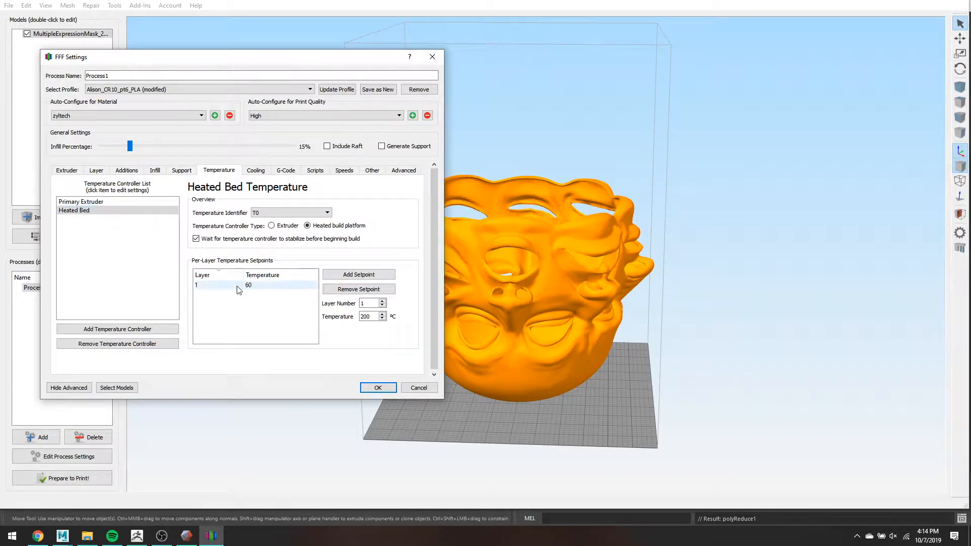
# - Confirm the primary extruder's layer 1 temperature stays at 212 °C, then view the fan cooling settings
pyautogui.click(115, 203)
pyautogui.click(116, 203)
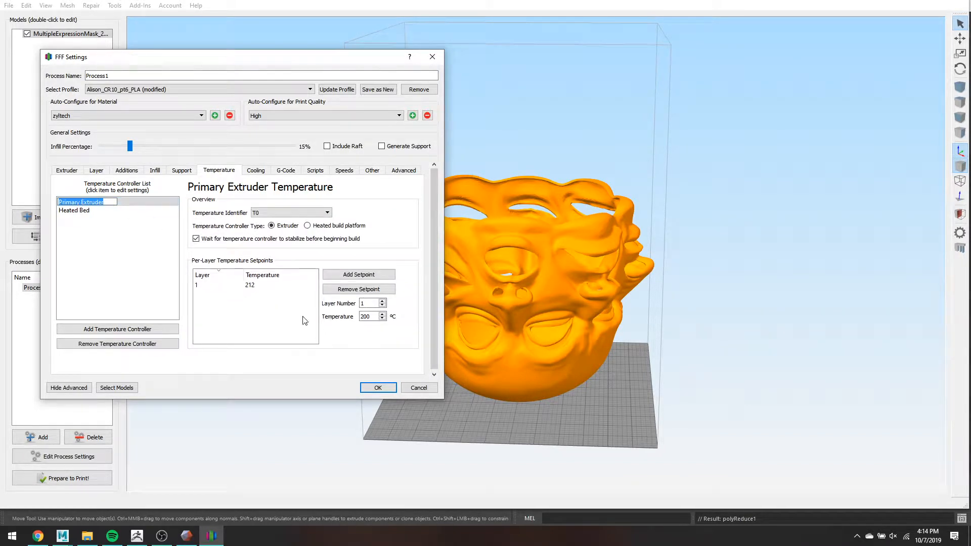
pyautogui.doubleClick(260, 285)
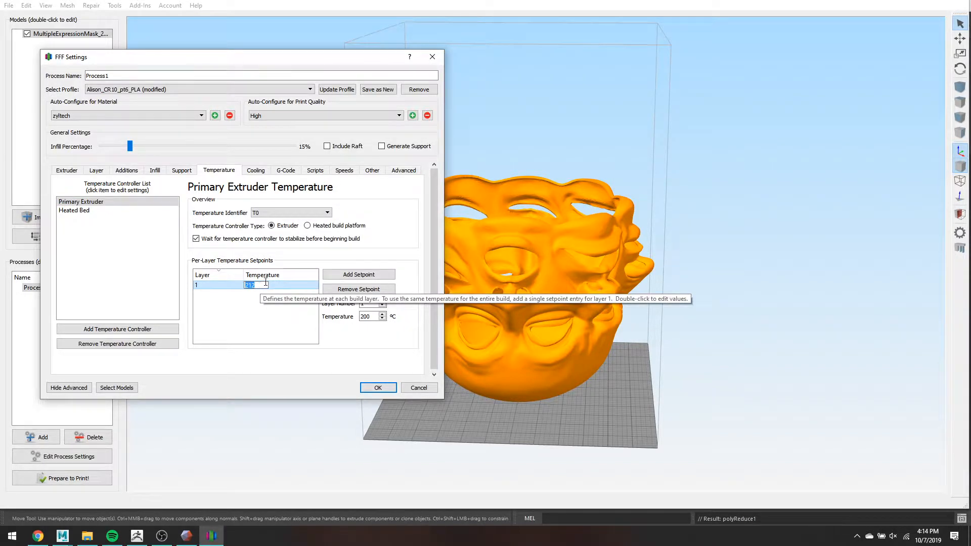
pyautogui.click(389, 197)
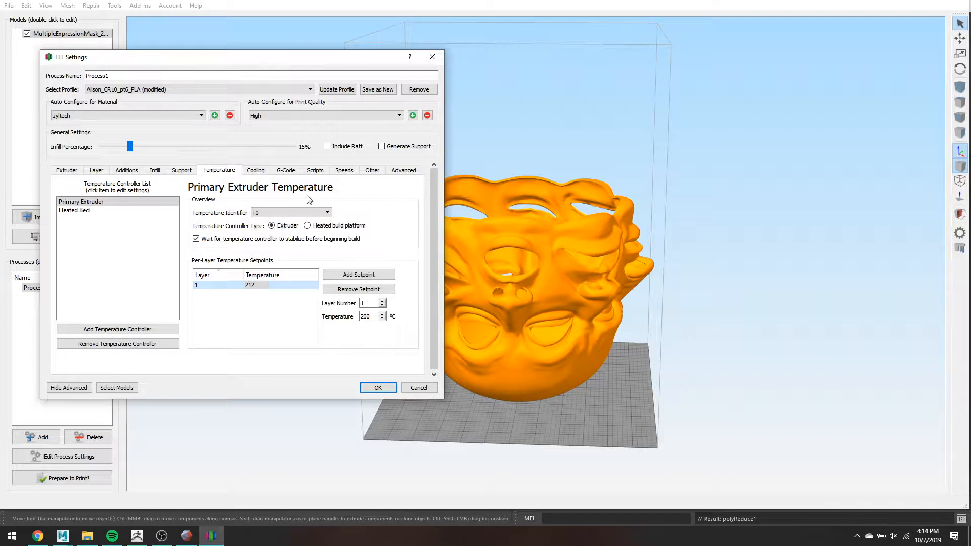
pyautogui.click(258, 176)
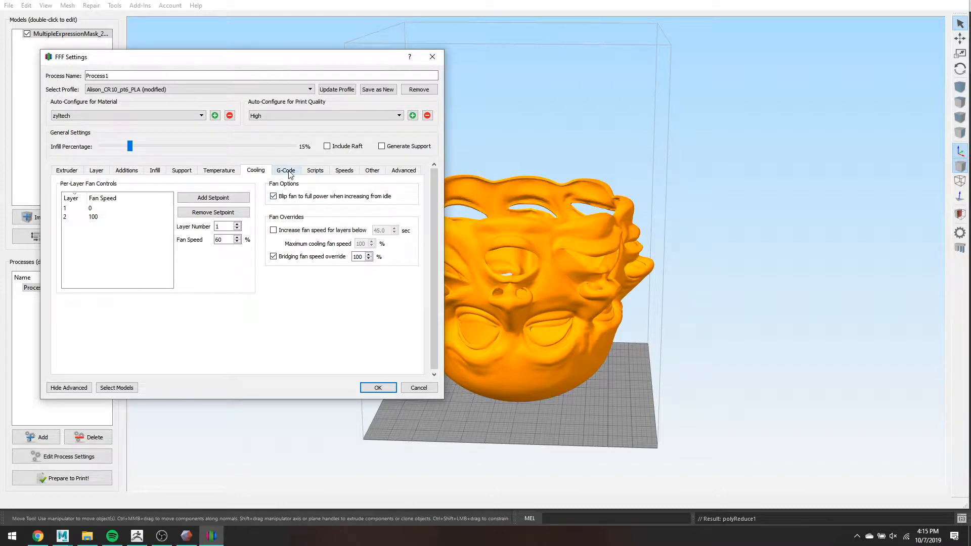
# - Review the print speeds, then the G-Code machine settings (300×300×400 mm build volume, RepRap)
pyautogui.click(345, 171)
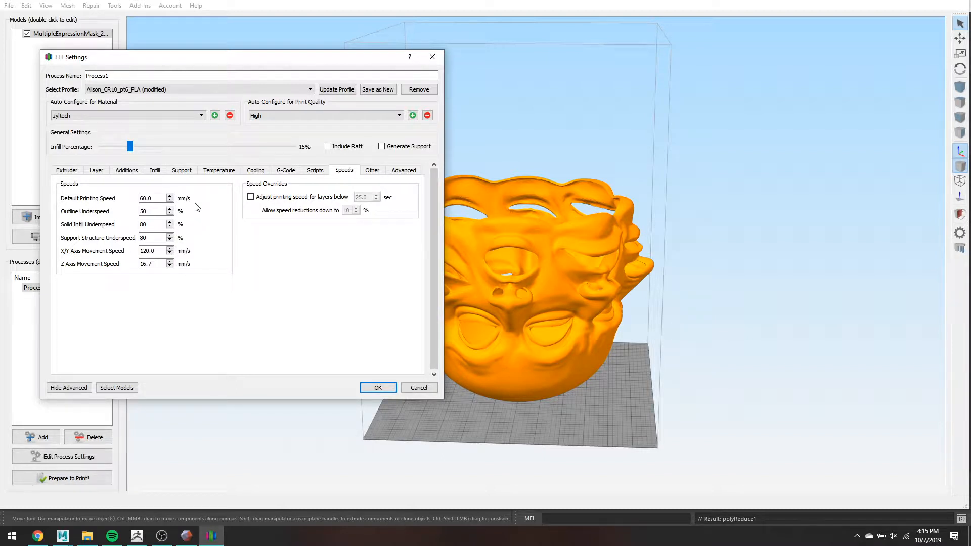
pyautogui.click(286, 171)
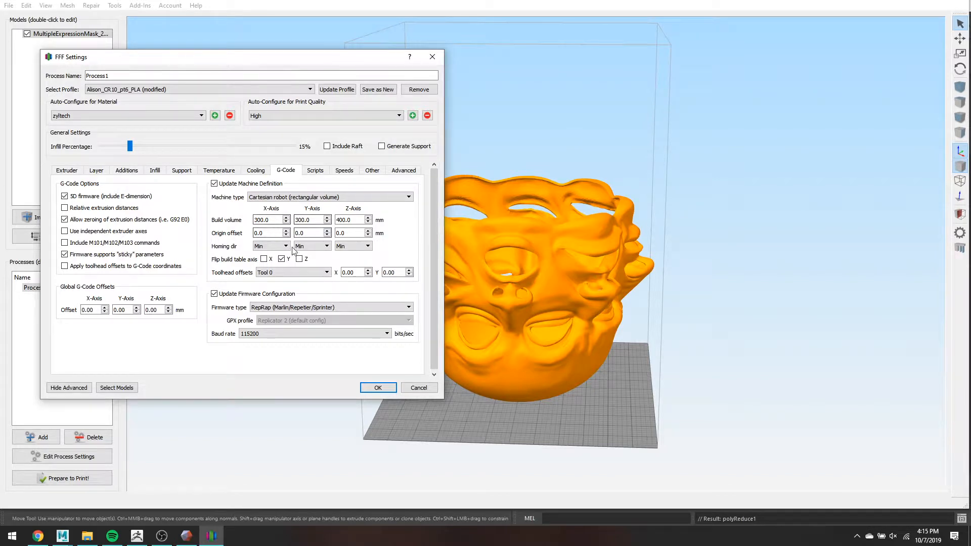
pyautogui.moveTo(281, 220); pyautogui.dragTo(252, 220)
pyautogui.press('Tab')
pyautogui.press('Tab')
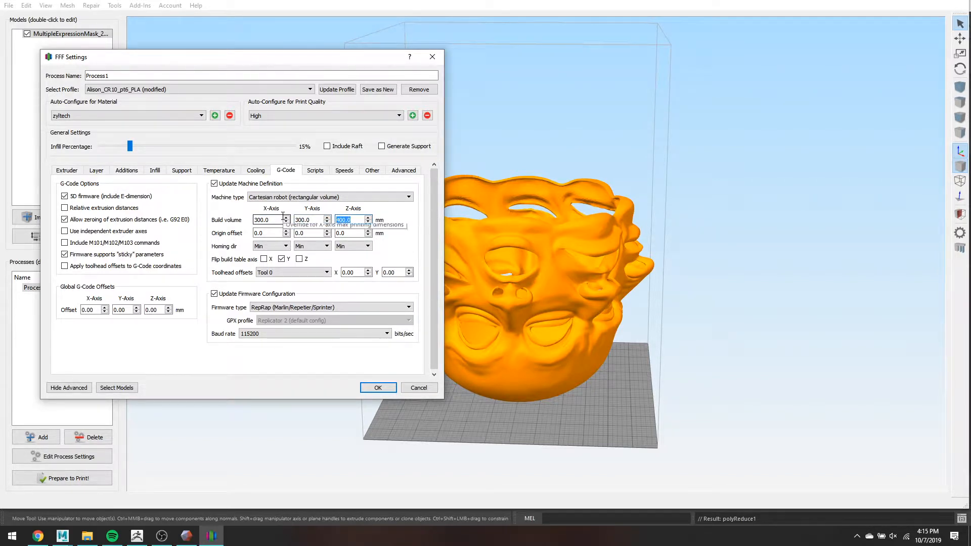
pyautogui.moveTo(273, 221); pyautogui.dragTo(220, 223)
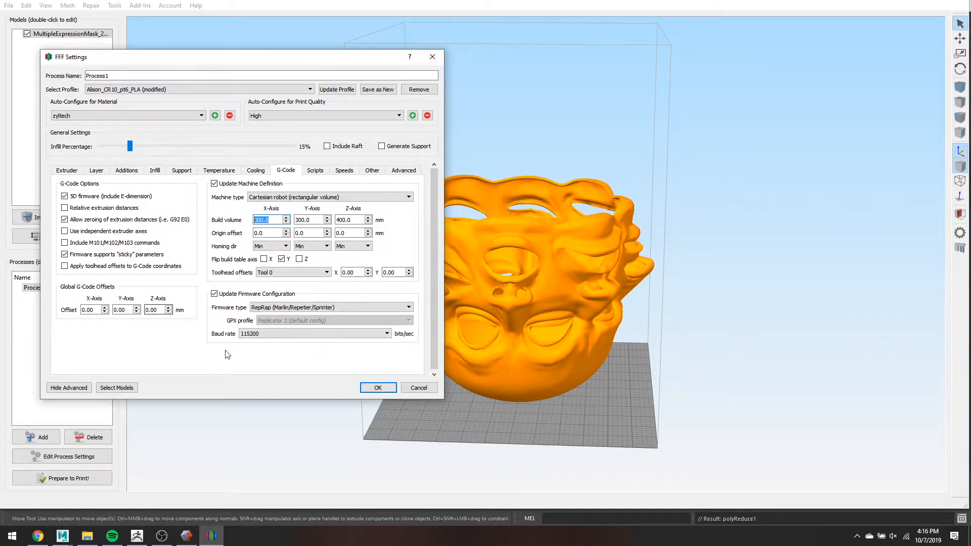
# - On the Advanced tab, clear both start and stop printing at height, and set External Thin Wall Type to Allow single extrusion walls
pyautogui.click(401, 175)
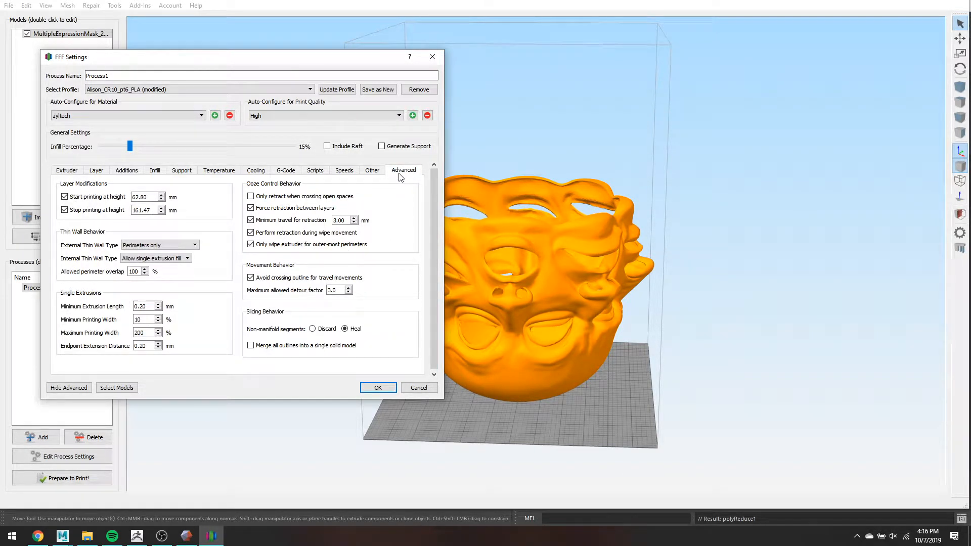
pyautogui.click(64, 197)
pyautogui.click(64, 209)
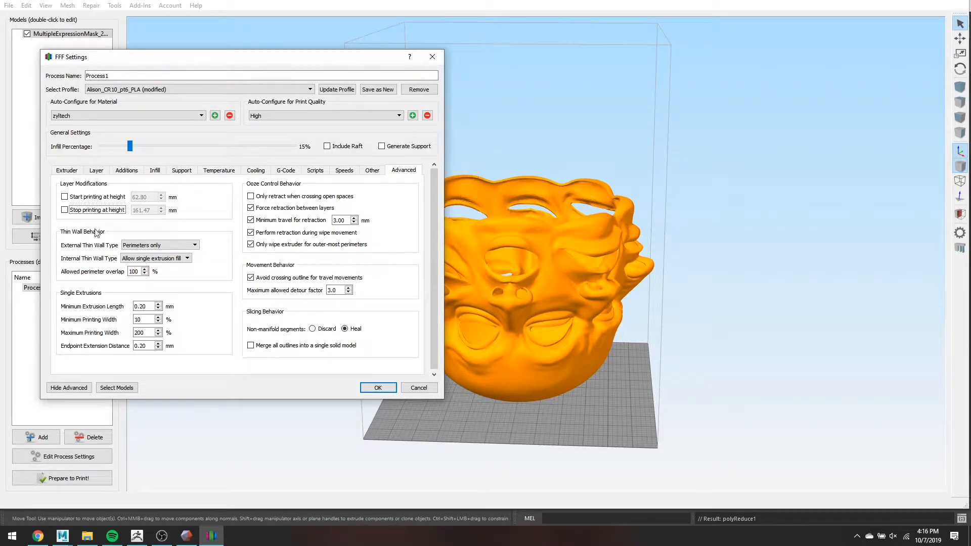
pyautogui.click(129, 246)
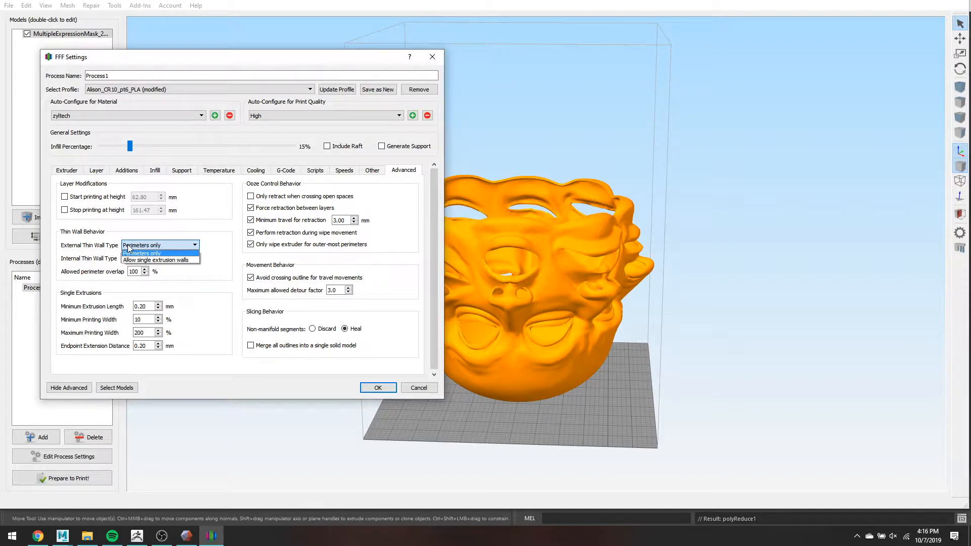
pyautogui.click(172, 261)
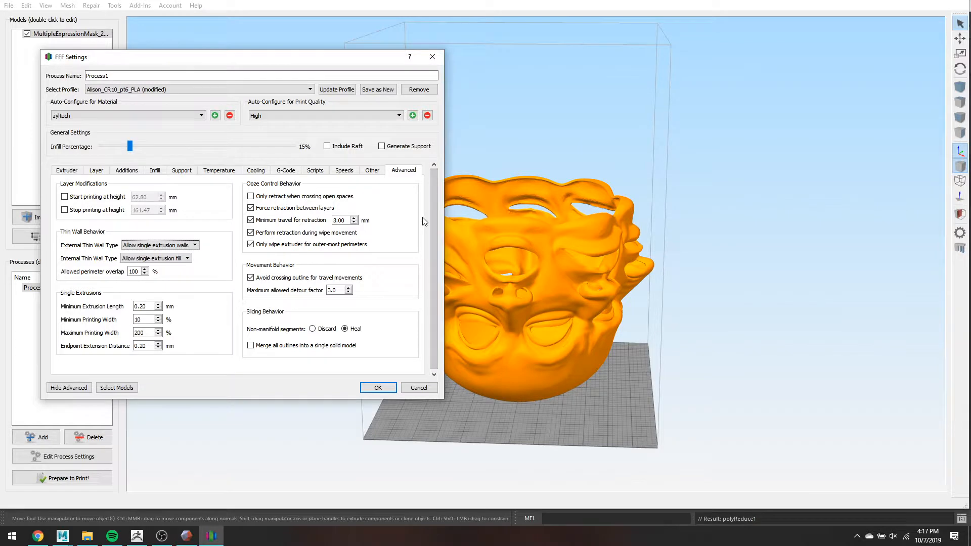
# - Close the process settings and open the support customisation panel with the Normal support type
pyautogui.click(432, 56)
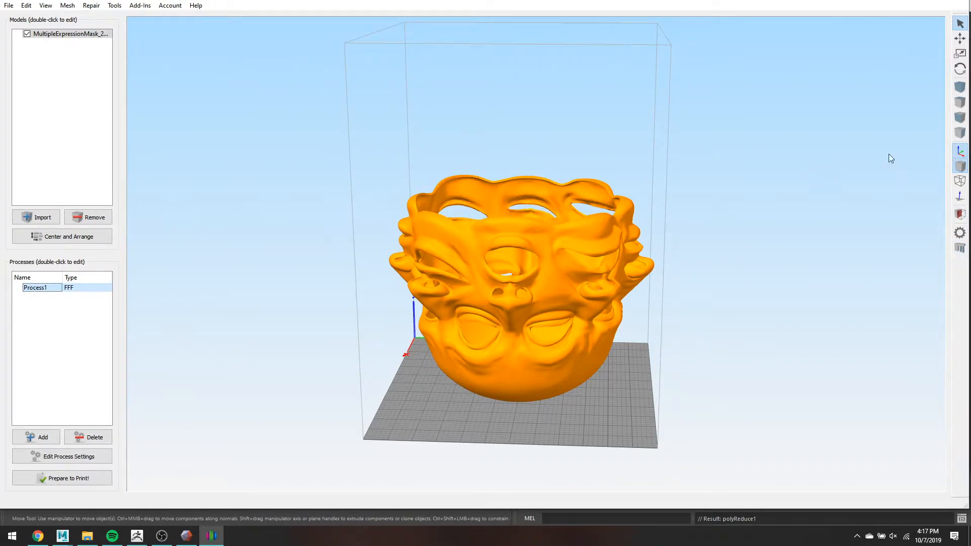
pyautogui.click(960, 248)
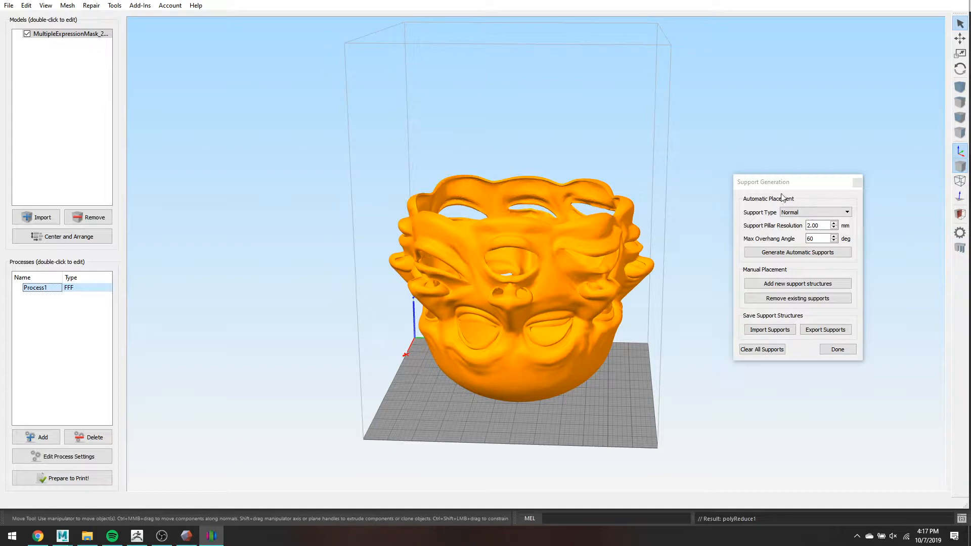
pyautogui.moveTo(778, 183); pyautogui.dragTo(721, 91)
pyautogui.click(749, 113)
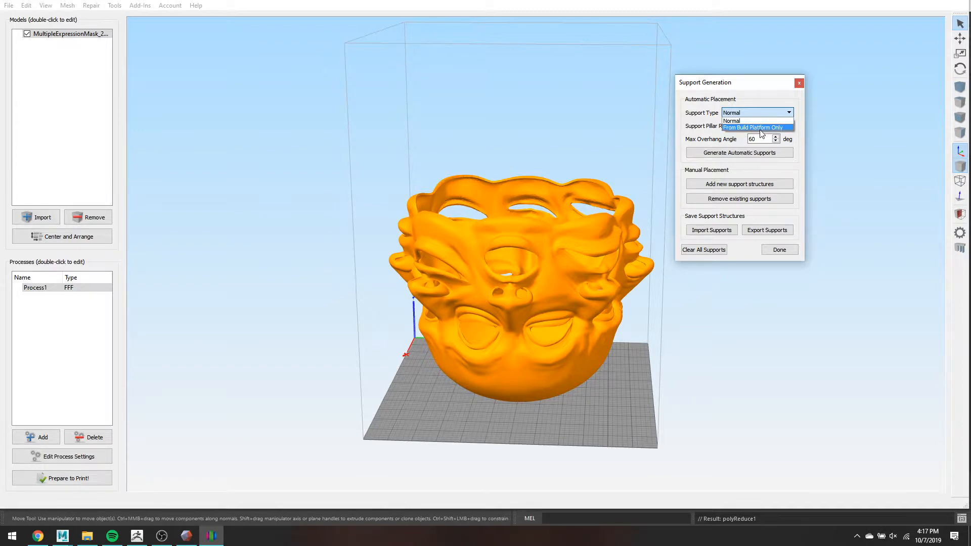
pyautogui.click(748, 90)
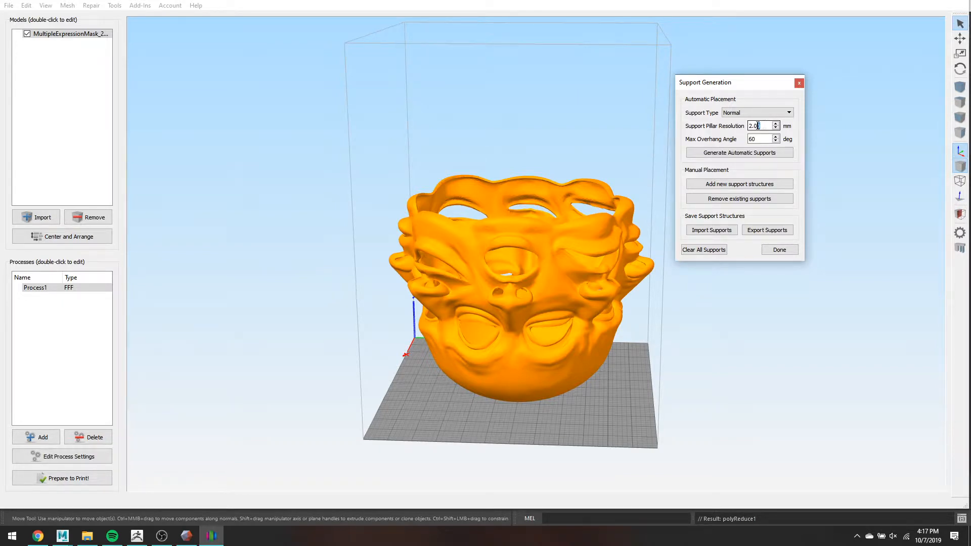
# - Set support pillar resolution to 1.00 mm and generate automatic supports under the mask
pyautogui.doubleClick(757, 124)
pyautogui.scroll(3, 607, 197)
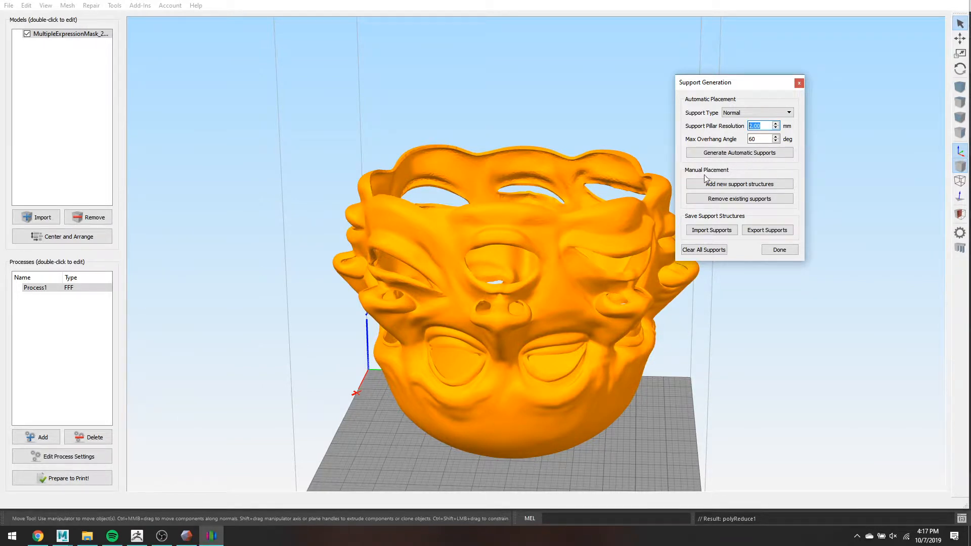
pyautogui.write('1.00')
pyautogui.press('Tab')
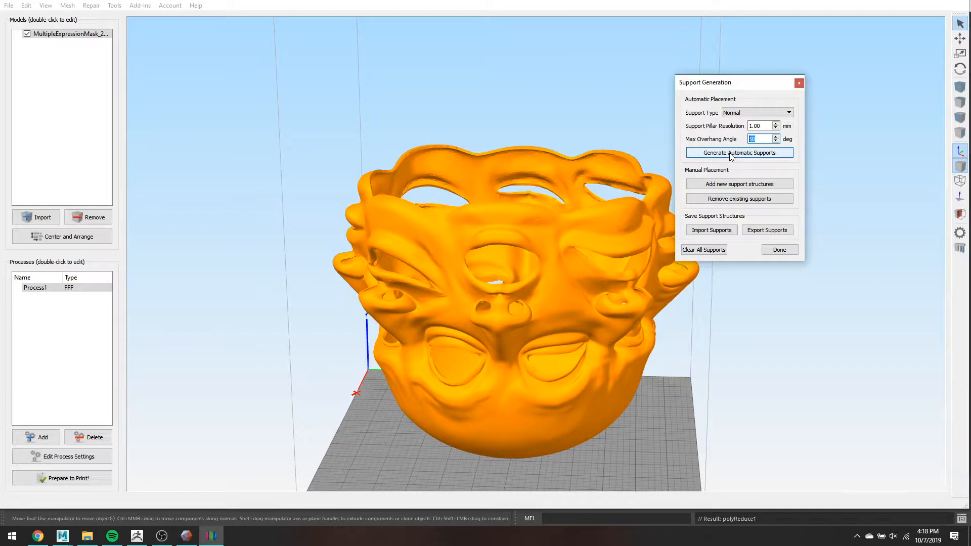
pyautogui.click(731, 154)
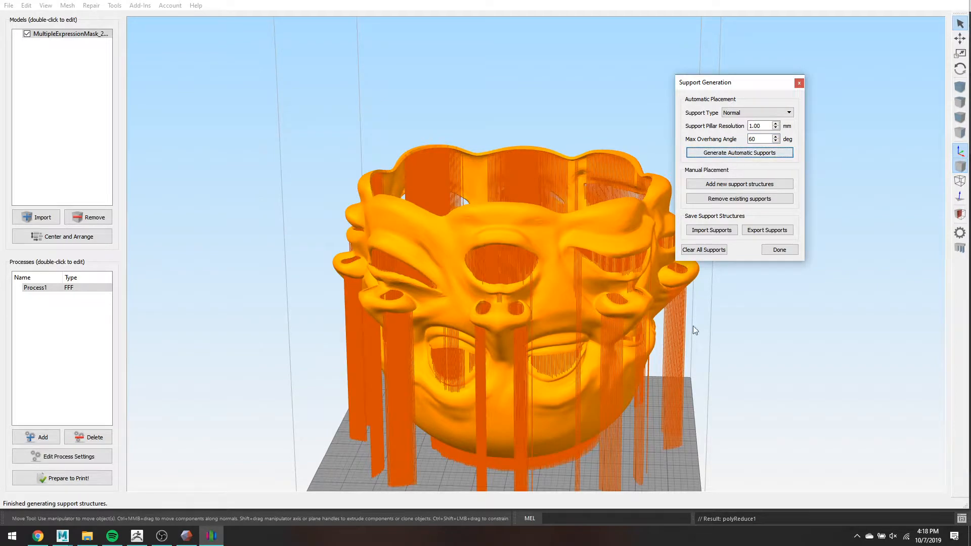
pyautogui.moveTo(744, 347); pyautogui.dragTo(553, 277)
pyautogui.scroll(4, 414, 265)
pyautogui.scroll(-2, 413, 278)
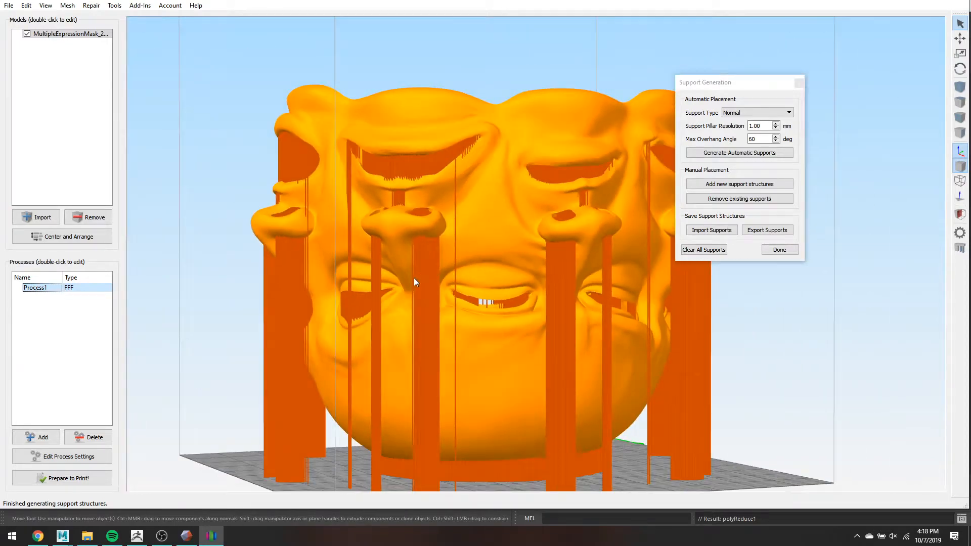
pyautogui.moveTo(240, 350); pyautogui.dragTo(256, 244)
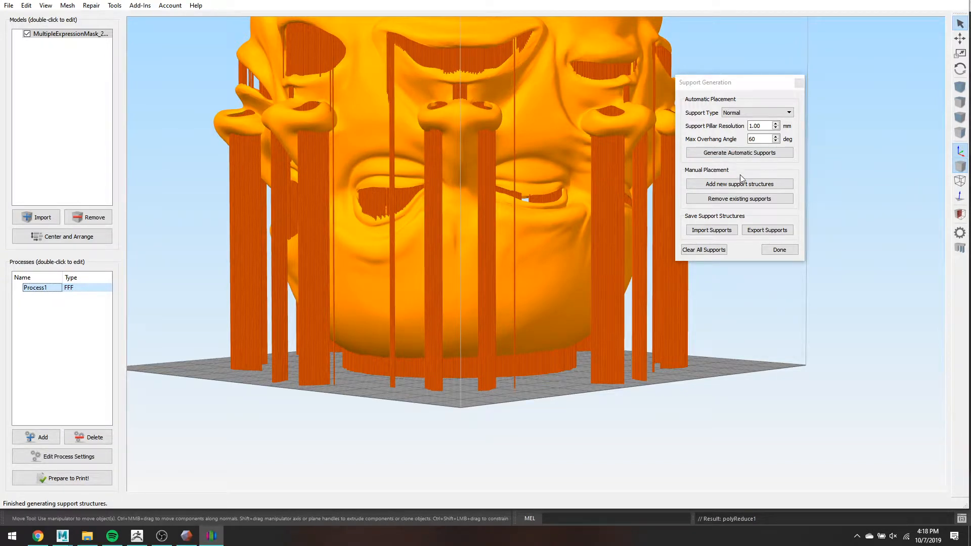
# - Delete the stray thin support pillars under the mask and beside the support tower, then view the whole mask
pyautogui.click(732, 201)
pyautogui.scroll(5, 681, 281)
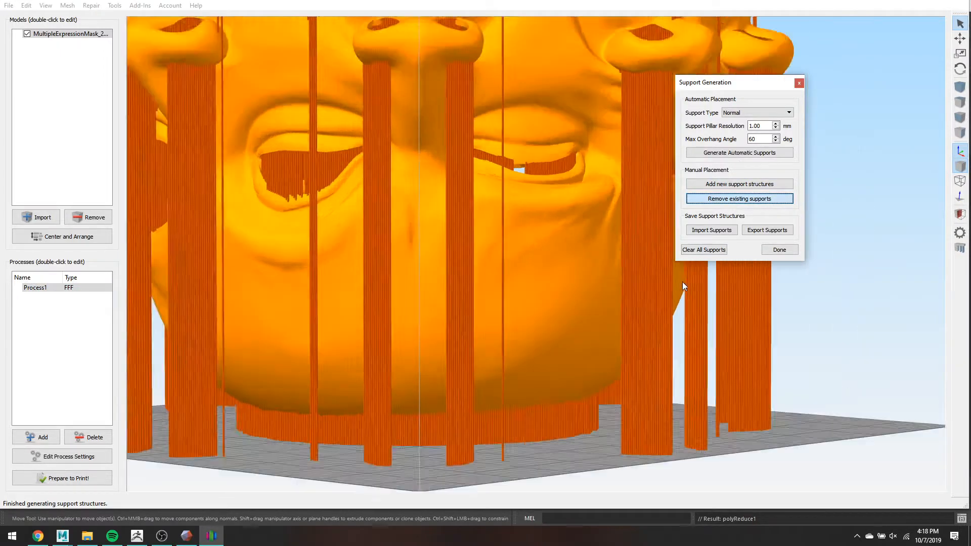
pyautogui.scroll(-6, 529, 237)
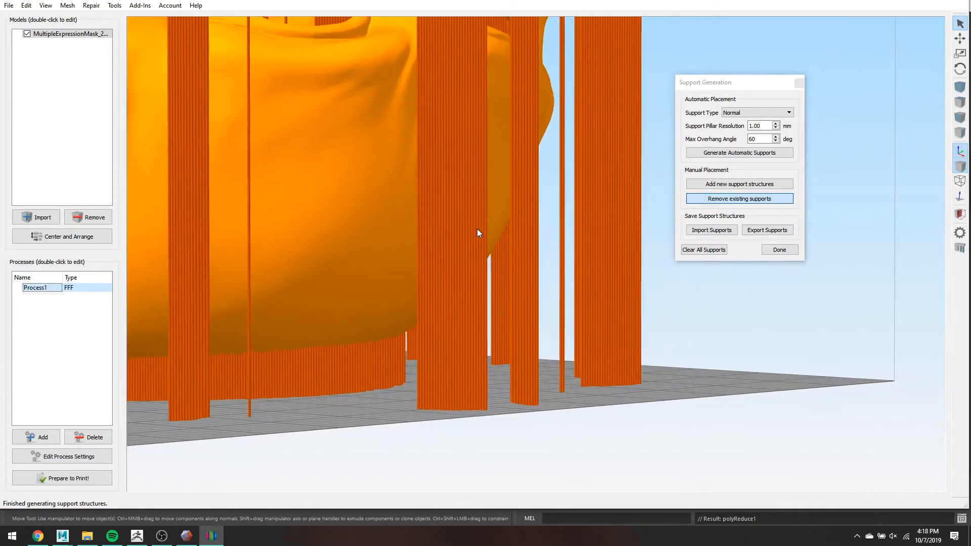
pyautogui.moveTo(600, 324)
pyautogui.mouseDown()
pyautogui.moveTo(612, 323)
pyautogui.moveTo(596, 323)
pyautogui.mouseUp()
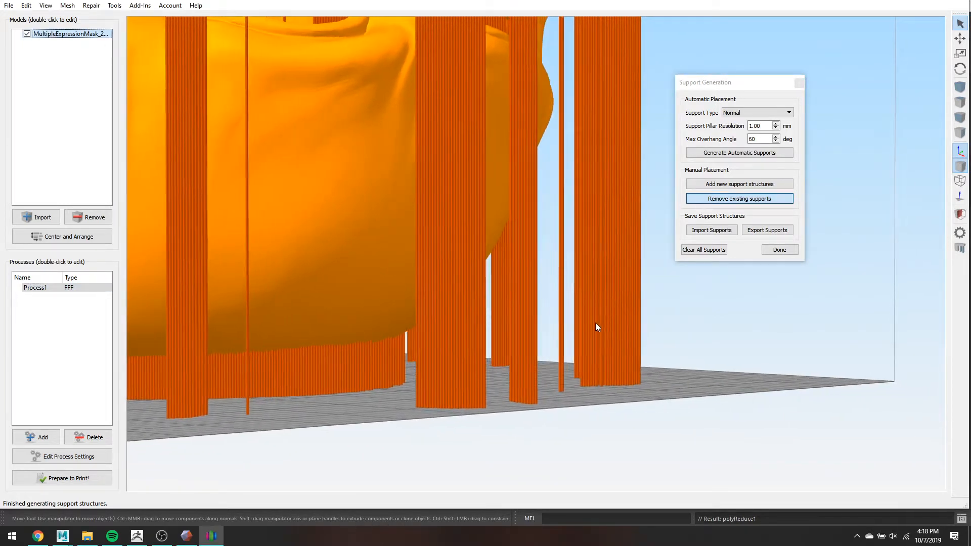
pyautogui.click(560, 326)
pyautogui.click(533, 326)
pyautogui.click(531, 326)
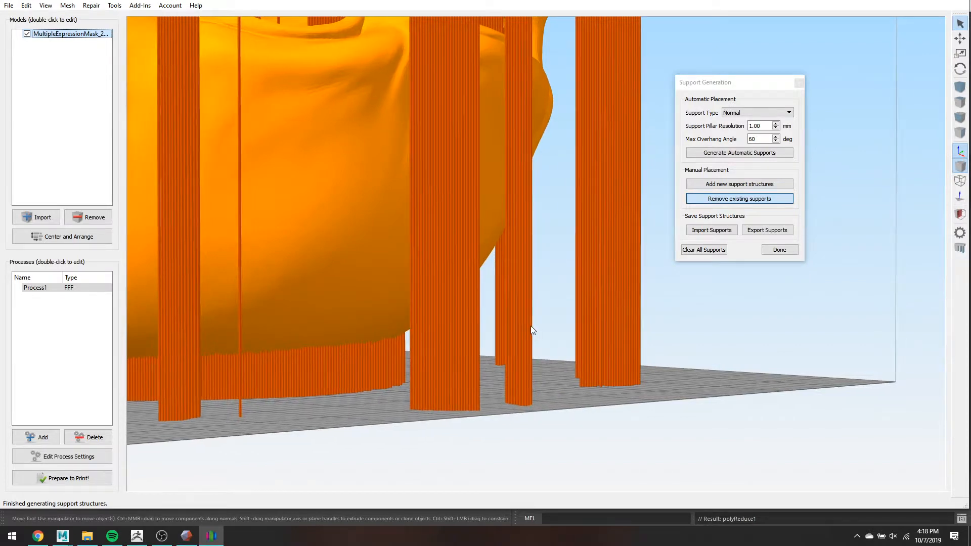
pyautogui.click(530, 326)
pyautogui.click(528, 326)
pyautogui.scroll(6, 524, 328)
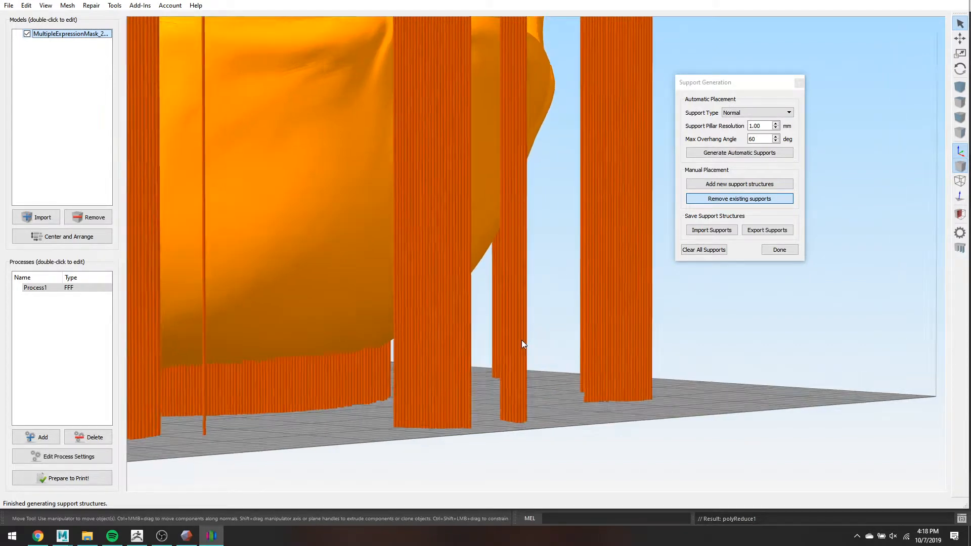
pyautogui.scroll(-8, 470, 329)
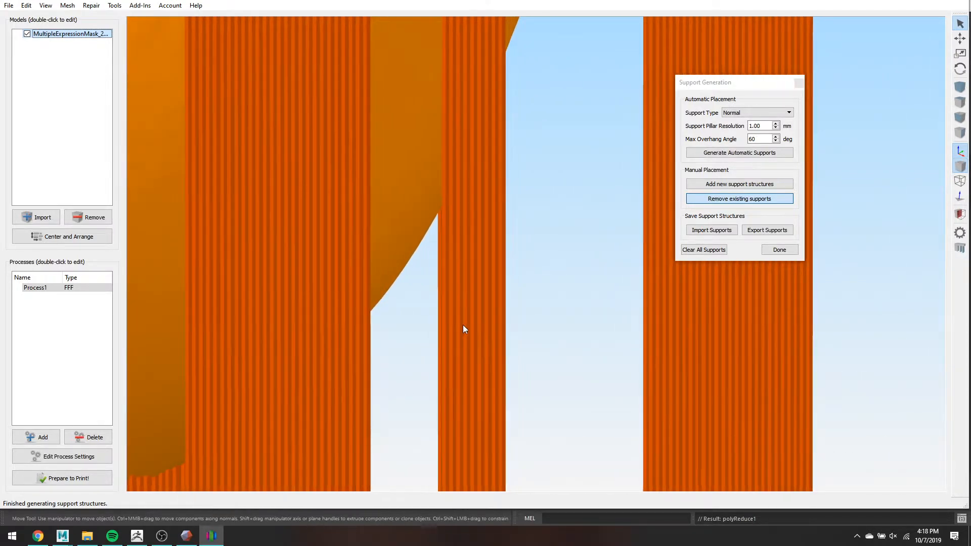
pyautogui.moveTo(586, 251); pyautogui.dragTo(627, 320, button='right')
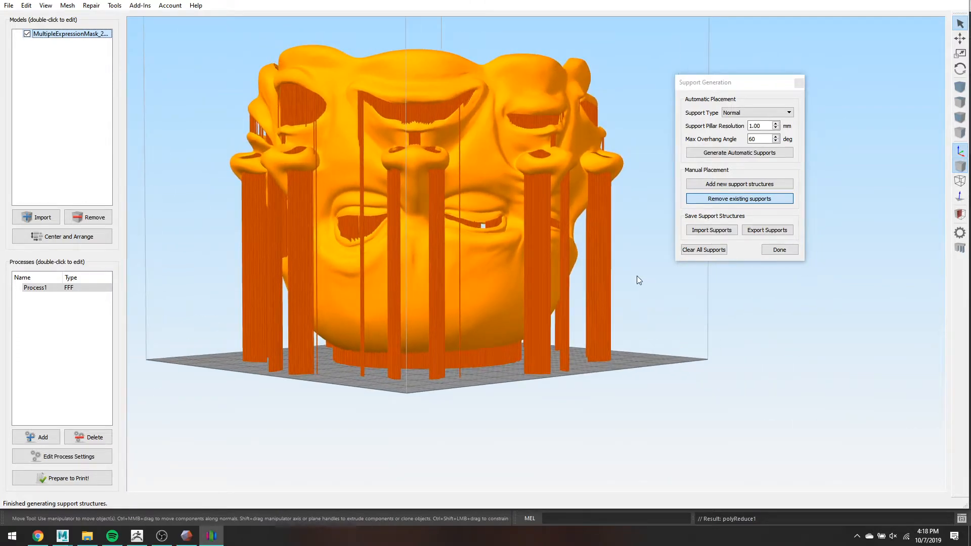
pyautogui.moveTo(636, 275); pyautogui.dragTo(611, 159)
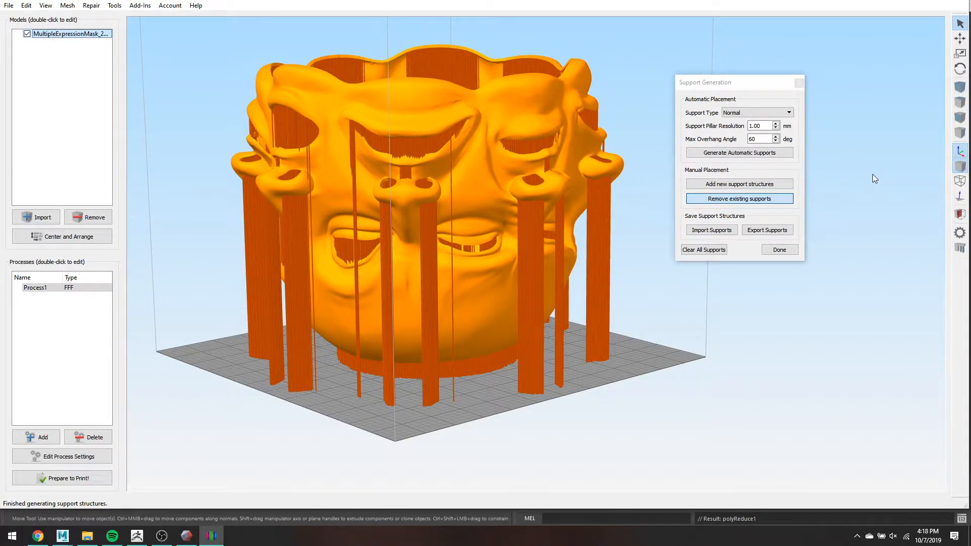
# - Hand-place several new support pillars under the lower part of the mask's face
pyautogui.click(769, 185)
pyautogui.click(770, 185)
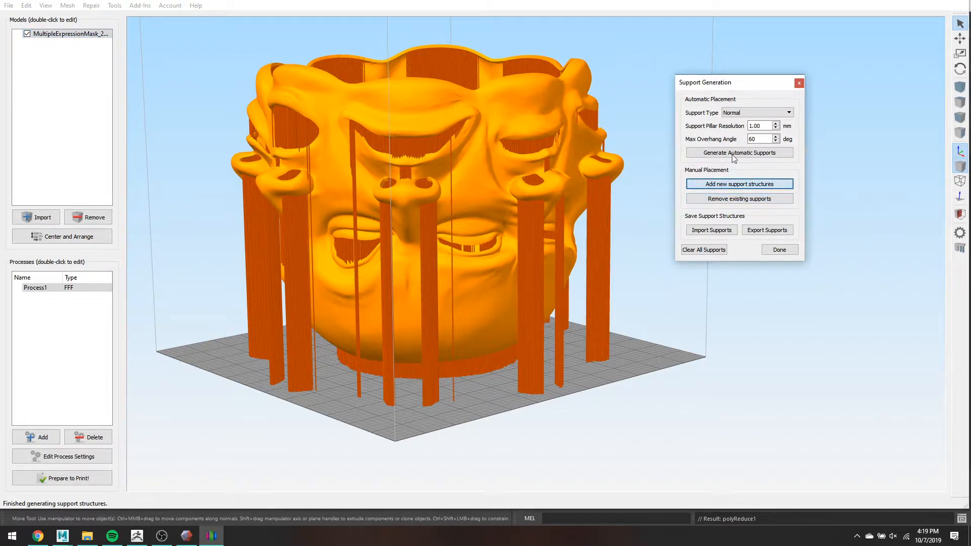
pyautogui.click(490, 323)
pyautogui.click(476, 315)
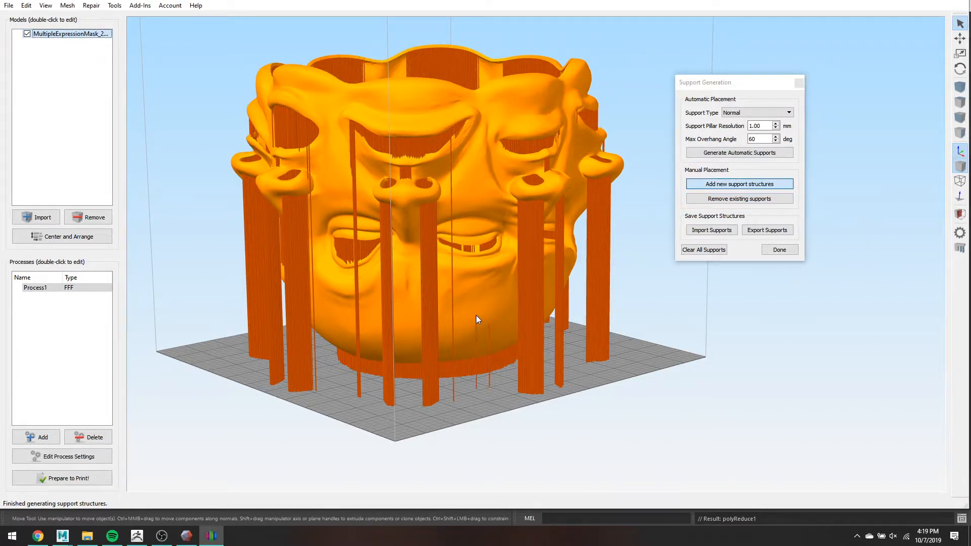
pyautogui.click(466, 295)
pyautogui.click(477, 291)
pyautogui.click(481, 308)
pyautogui.moveTo(480, 304)
pyautogui.mouseDown()
pyautogui.moveTo(474, 296)
pyautogui.moveTo(488, 311)
pyautogui.moveTo(482, 293)
pyautogui.moveTo(506, 293)
pyautogui.moveTo(519, 315)
pyautogui.mouseUp()
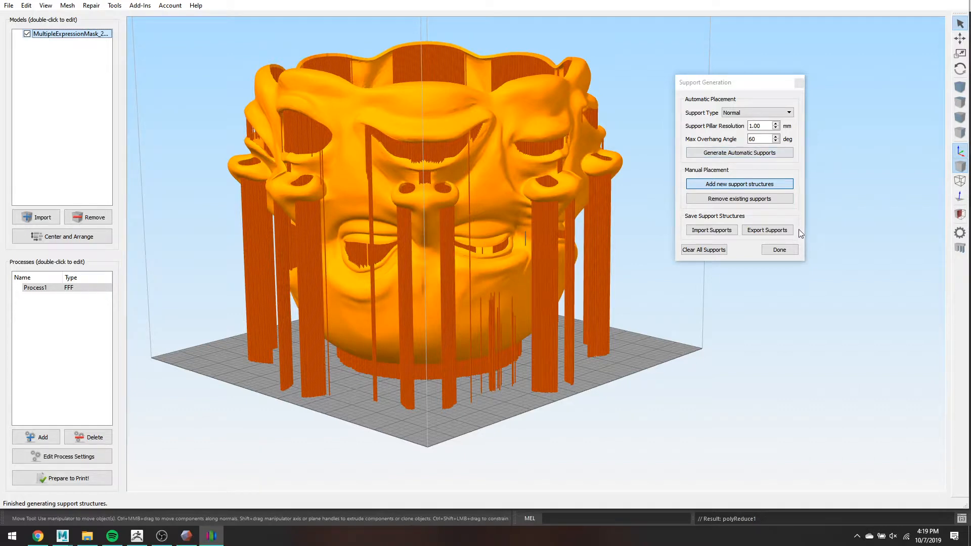
# - Clear all support structures from the mask
pyautogui.click(710, 250)
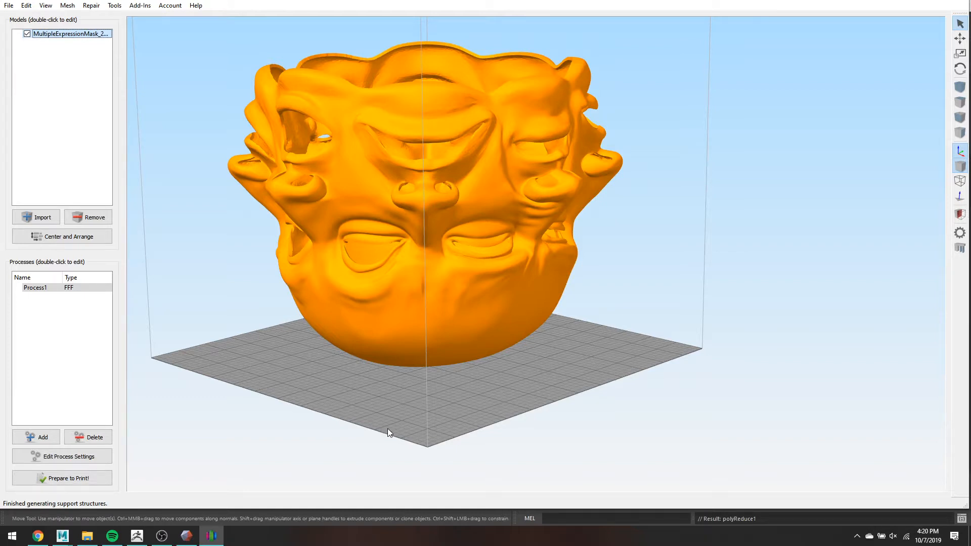
# - Change Process1's primary layer height to 0.3 mm and slice the mask with Prepare to Print
pyautogui.click(58, 453)
pyautogui.click(96, 170)
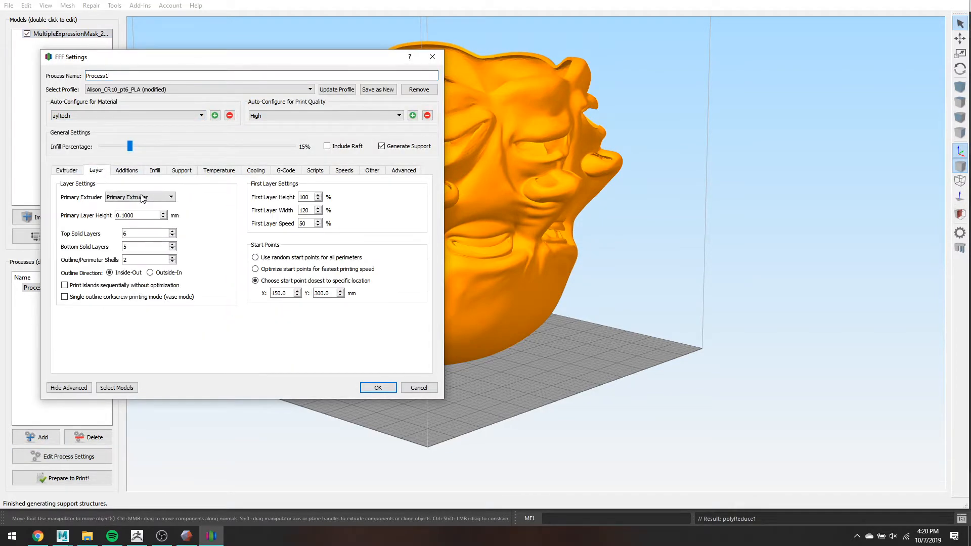
pyautogui.doubleClick(128, 215)
pyautogui.write('3')
pyautogui.click(377, 388)
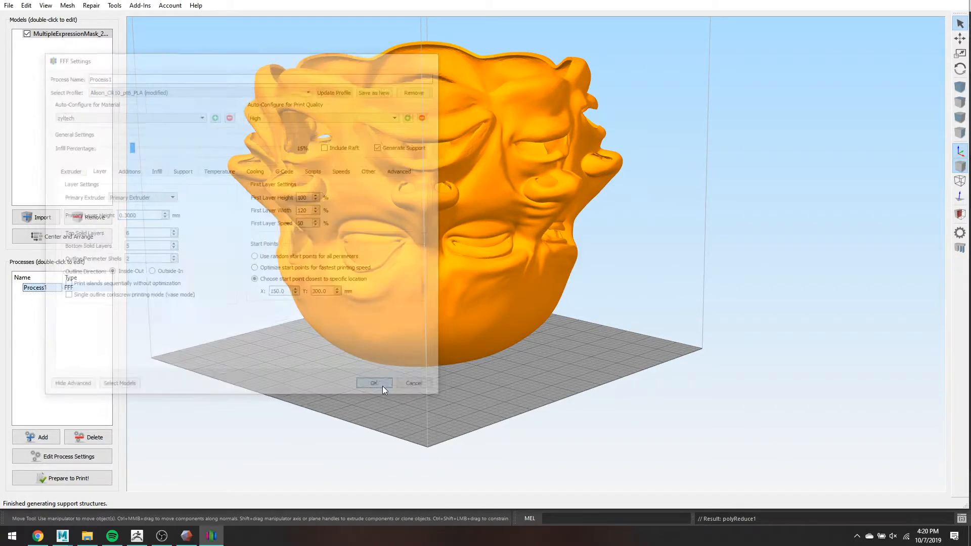
pyautogui.click(95, 482)
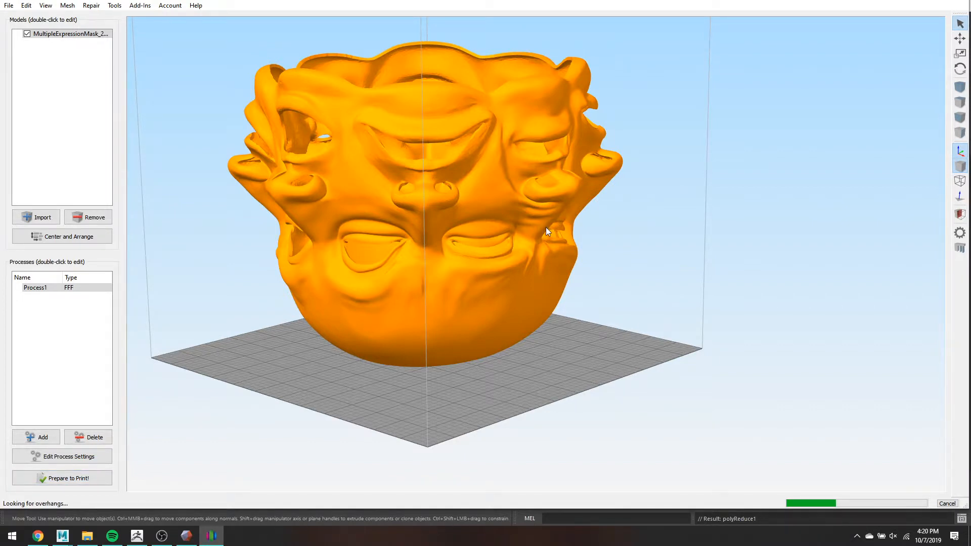
# - Inspect the sliced toolpaths (17 h 1 min, 329 layers, 443.64 g), then exit preview mode
pyautogui.moveTo(545, 227); pyautogui.dragTo(589, 238)
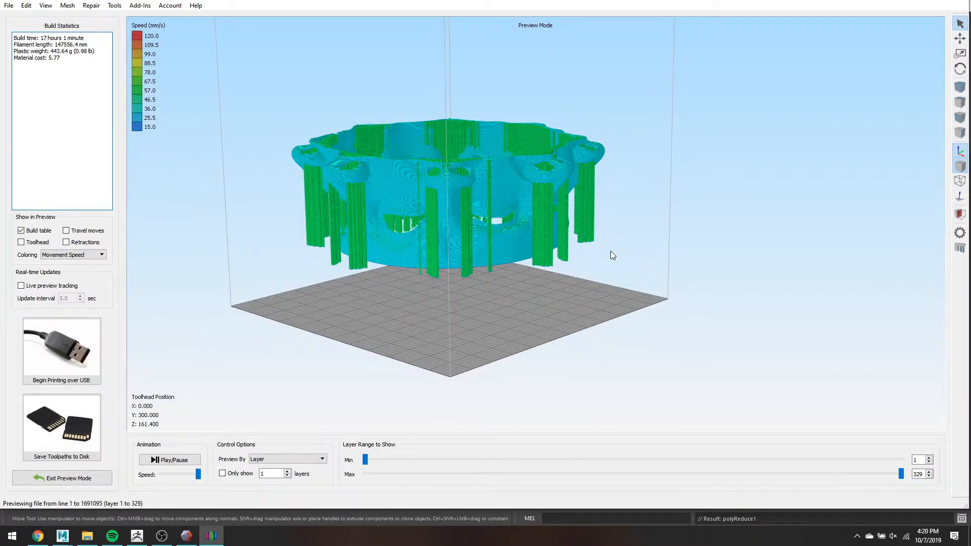
pyautogui.scroll(5, 577, 275)
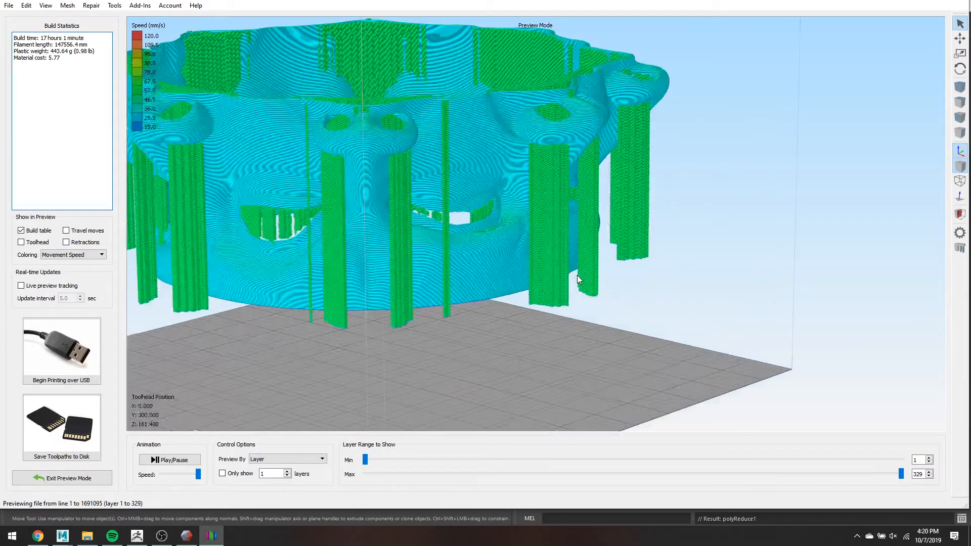
pyautogui.moveTo(674, 274); pyautogui.dragTo(742, 309, button='right')
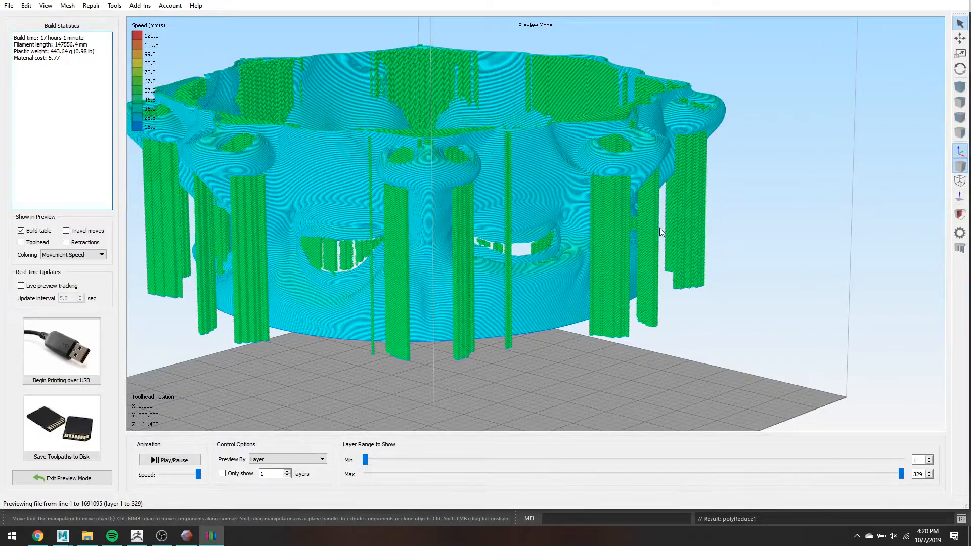
pyautogui.scroll(2, 643, 228)
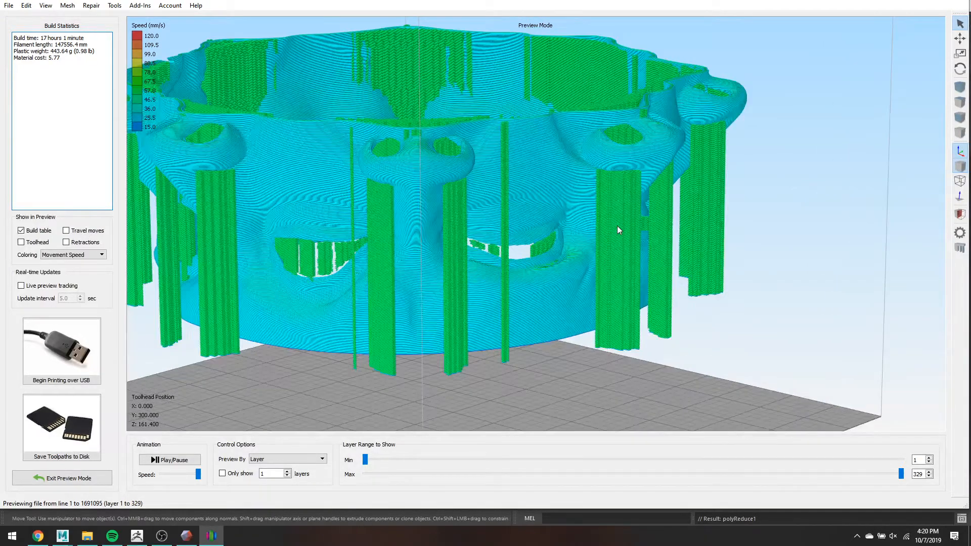
pyautogui.click(82, 479)
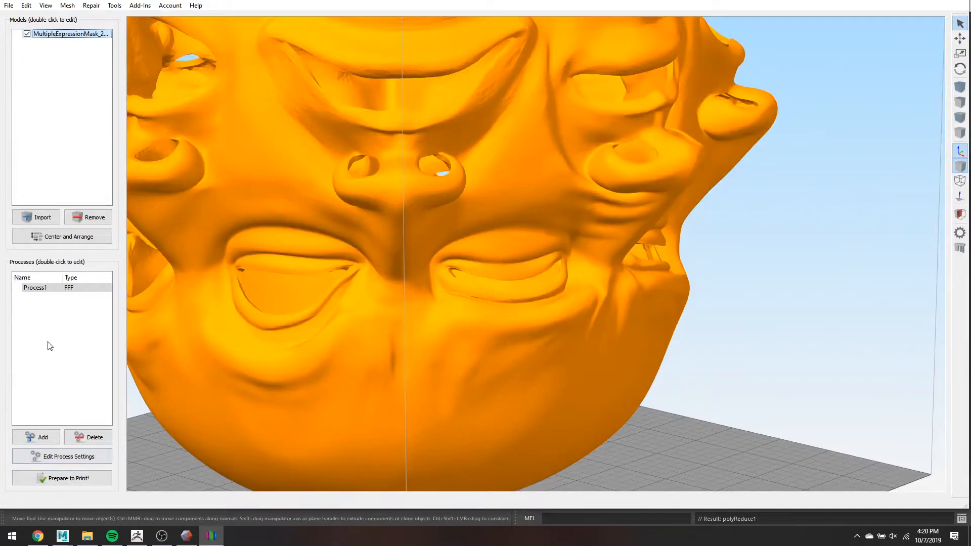
# - Disable support material and the 62.80 mm start and 161.47 mm stop height limits for Process1
pyautogui.click(61, 456)
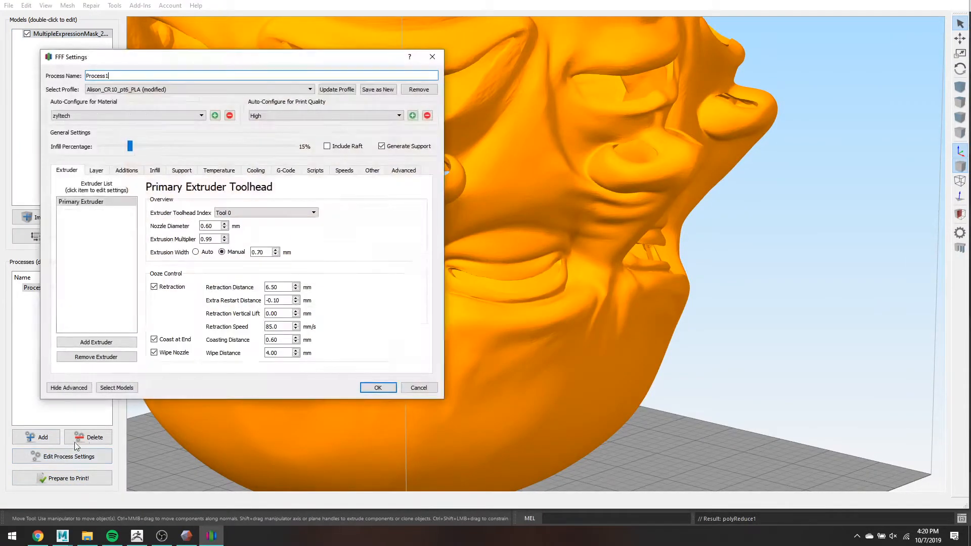
pyautogui.click(181, 170)
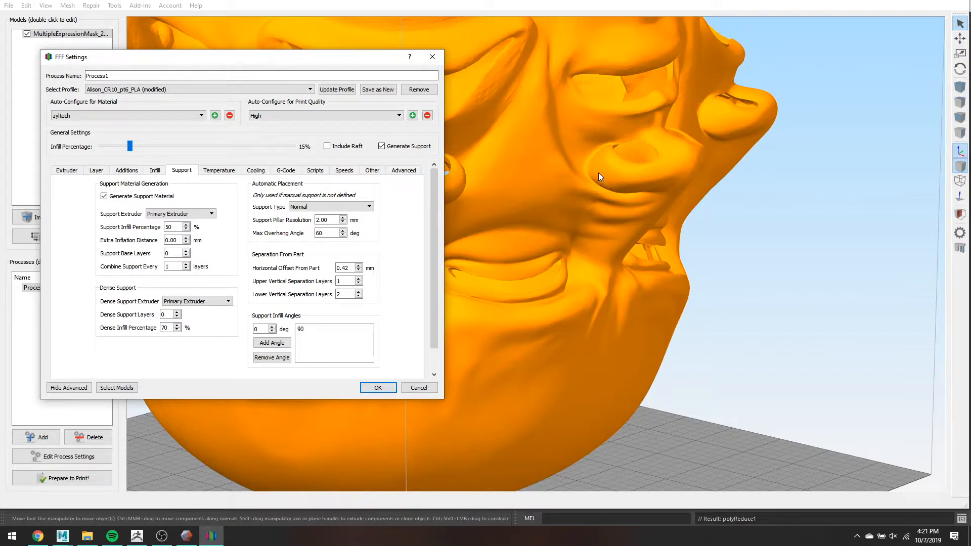
pyautogui.click(104, 197)
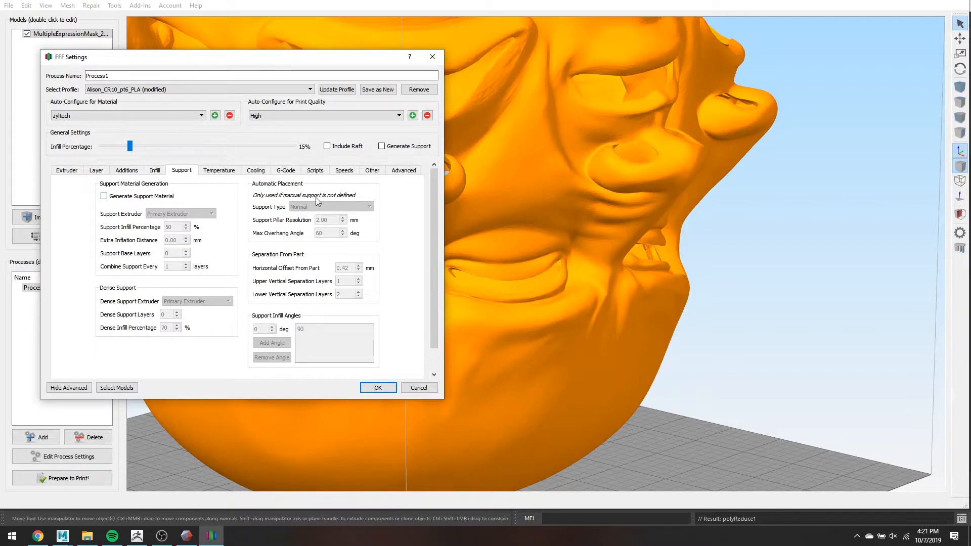
pyautogui.click(404, 171)
pyautogui.click(64, 198)
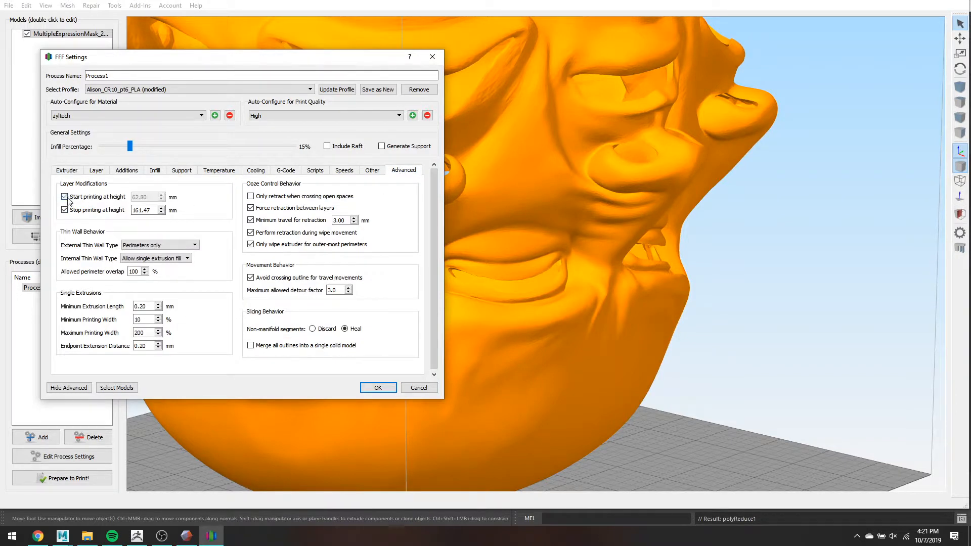
pyautogui.click(64, 210)
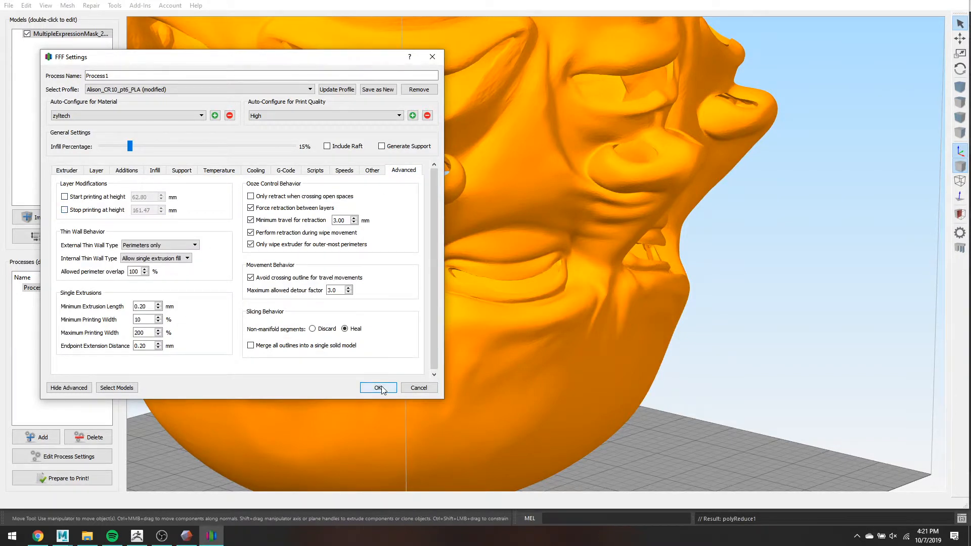
pyautogui.click(379, 388)
# - Re-slice the unsupported mask into a 763-layer toolpath preview of about 19 h 57 min
pyautogui.click(79, 479)
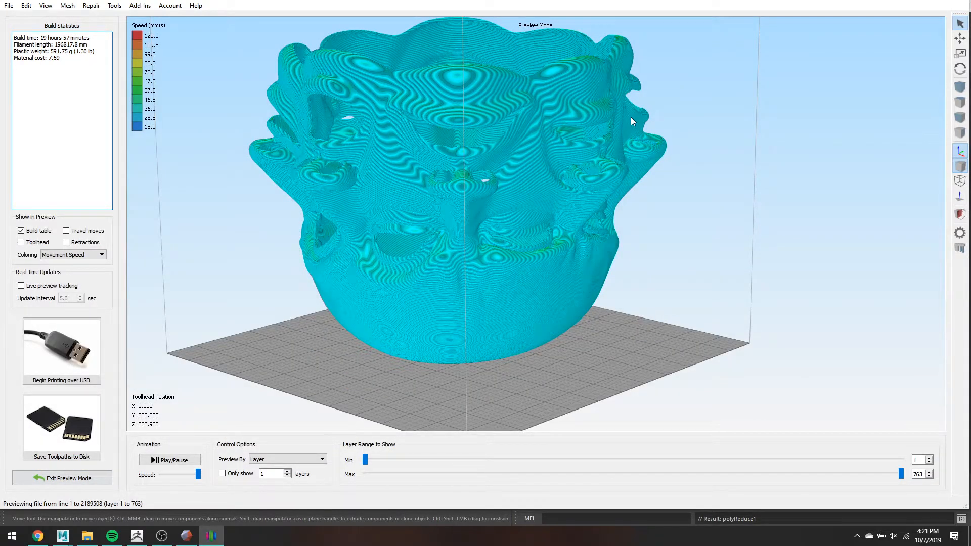
pyautogui.scroll(5, 718, 190)
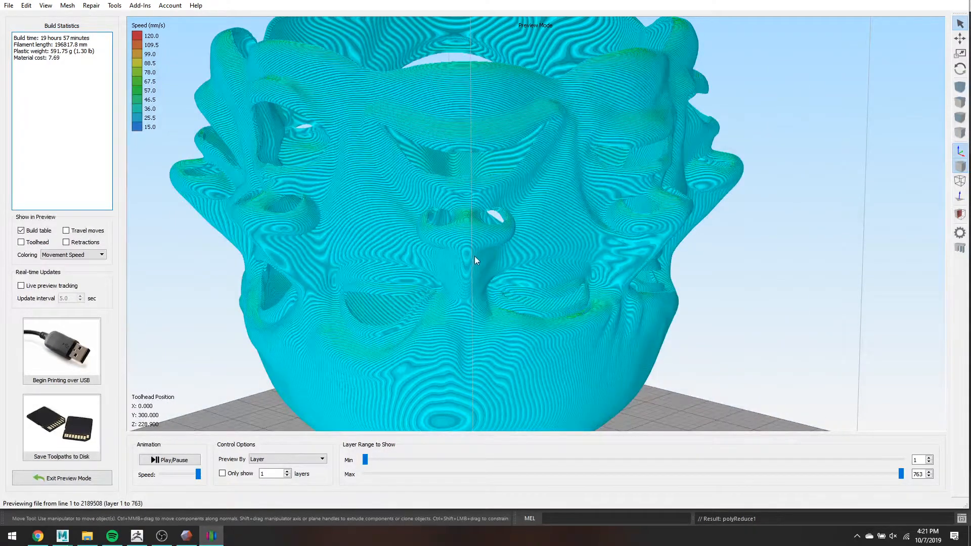
pyautogui.click(73, 479)
pyautogui.scroll(1, 766, 291)
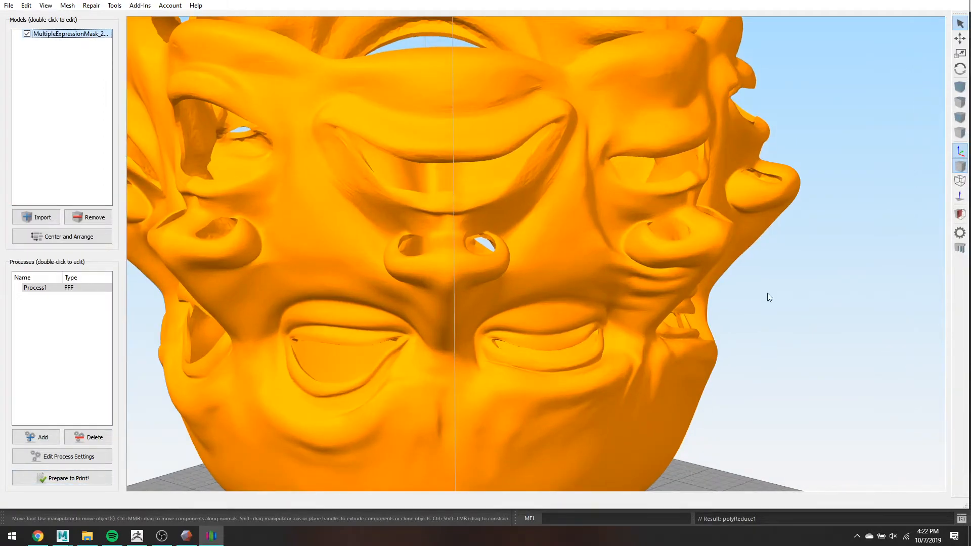
pyautogui.scroll(-1, 767, 293)
pyautogui.moveTo(767, 293); pyautogui.dragTo(857, 250)
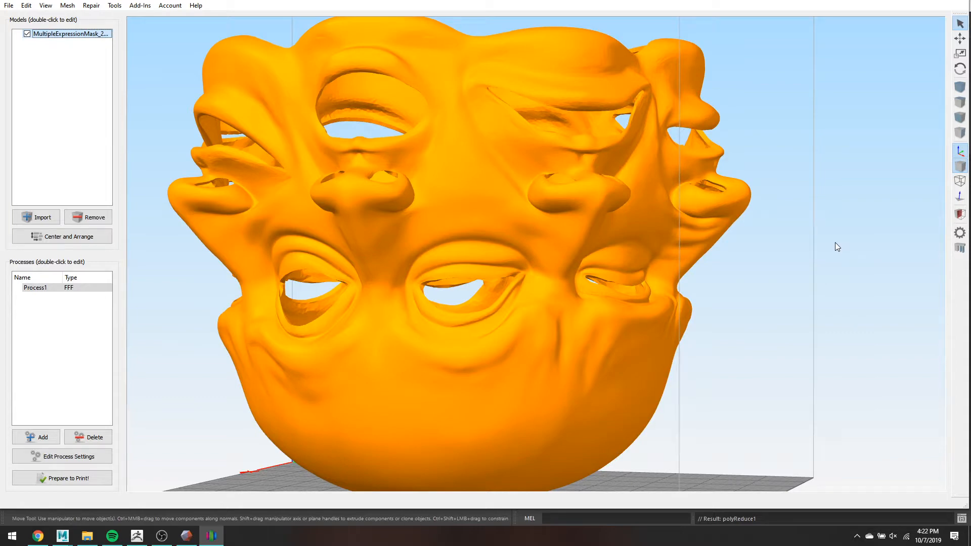
pyautogui.moveTo(835, 244); pyautogui.dragTo(694, 293)
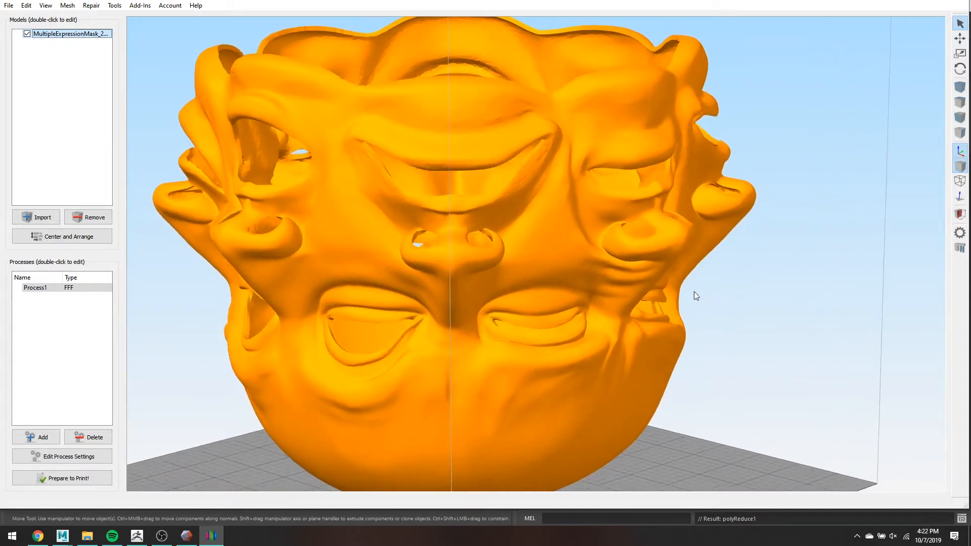
pyautogui.scroll(-3, 675, 265)
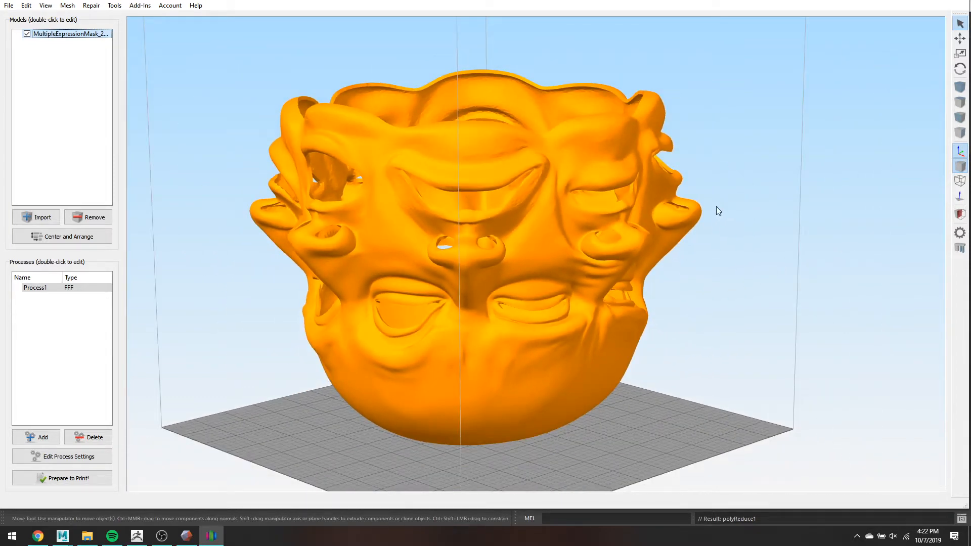
pyautogui.moveTo(756, 241); pyautogui.dragTo(785, 226)
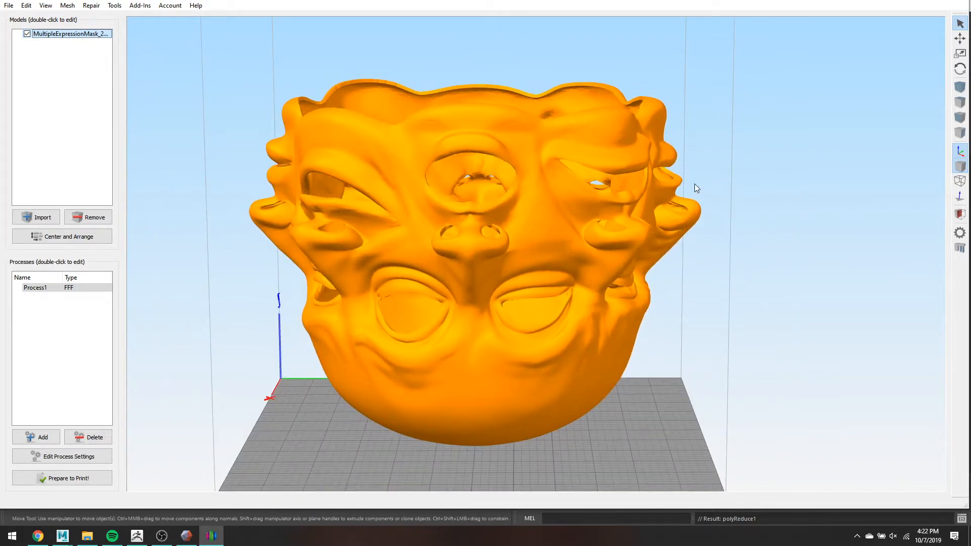
pyautogui.moveTo(758, 187); pyautogui.dragTo(514, 170)
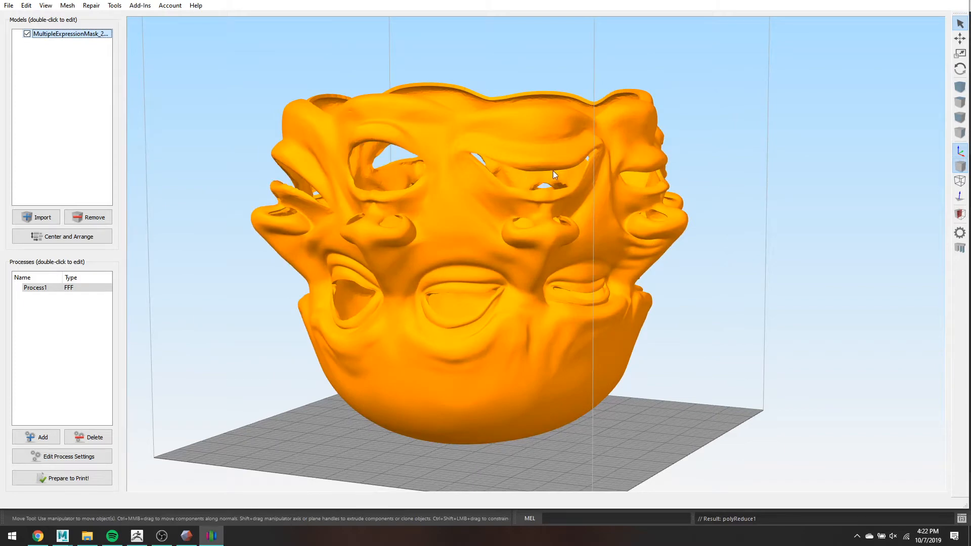
pyautogui.moveTo(577, 171); pyautogui.dragTo(252, 159)
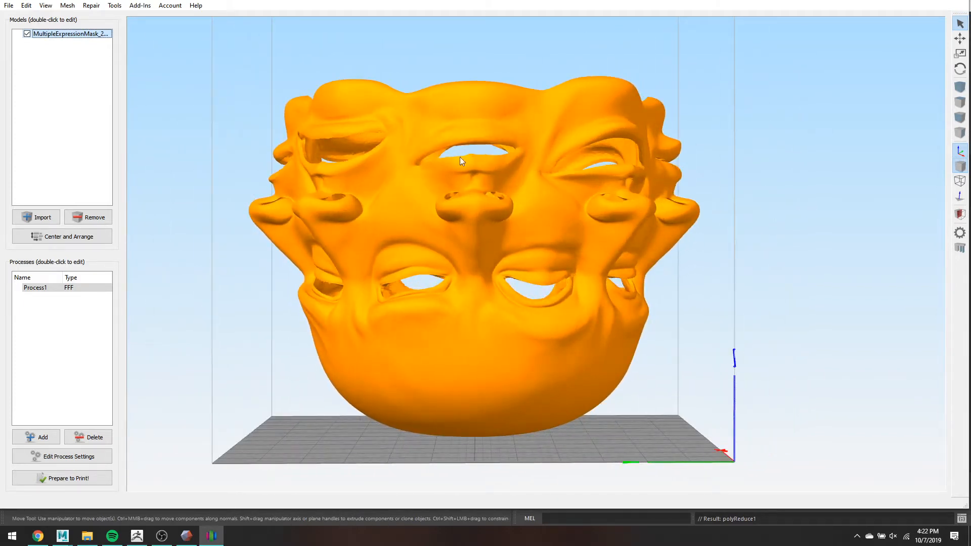
pyautogui.scroll(3, 460, 158)
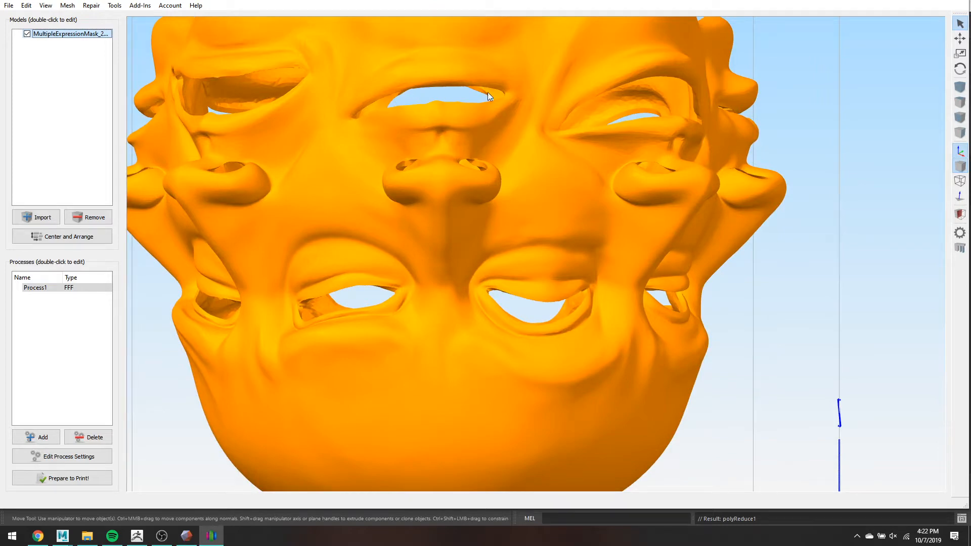
pyautogui.moveTo(813, 129); pyautogui.dragTo(753, 130)
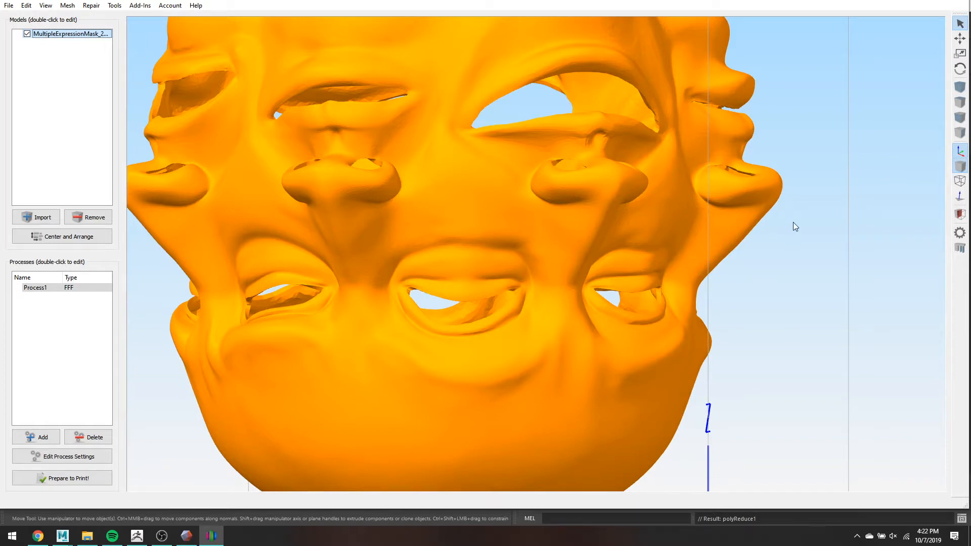
pyautogui.scroll(-2, 793, 222)
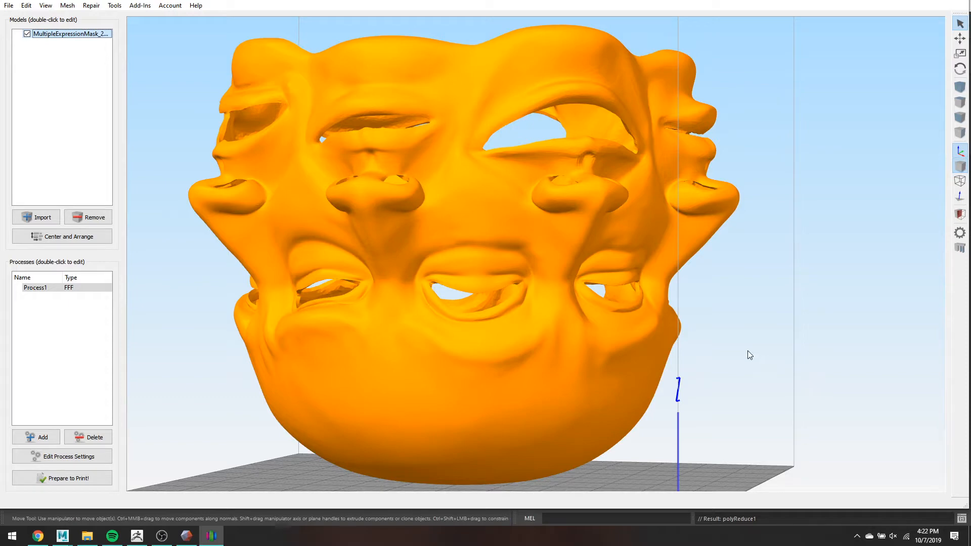
pyautogui.moveTo(748, 353); pyautogui.dragTo(738, 380)
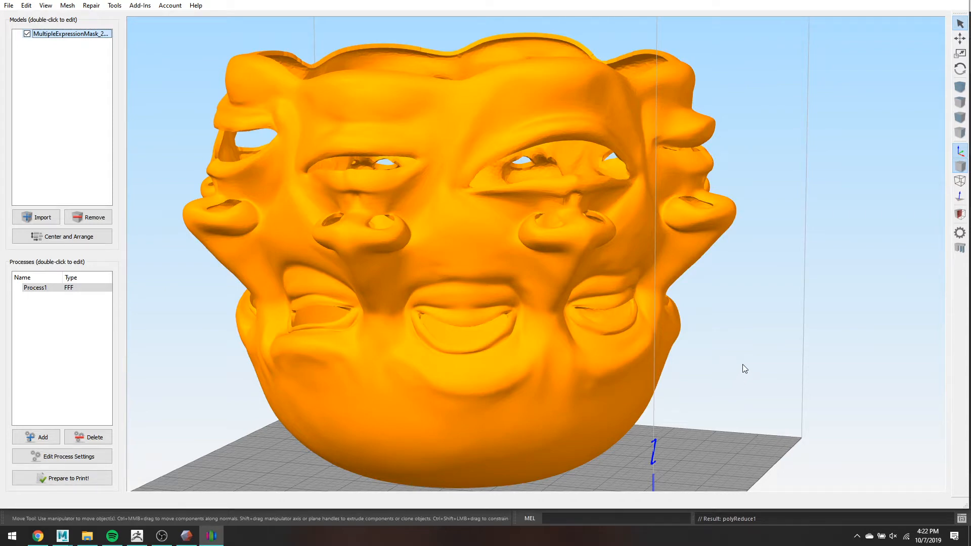
pyautogui.scroll(-4, 747, 273)
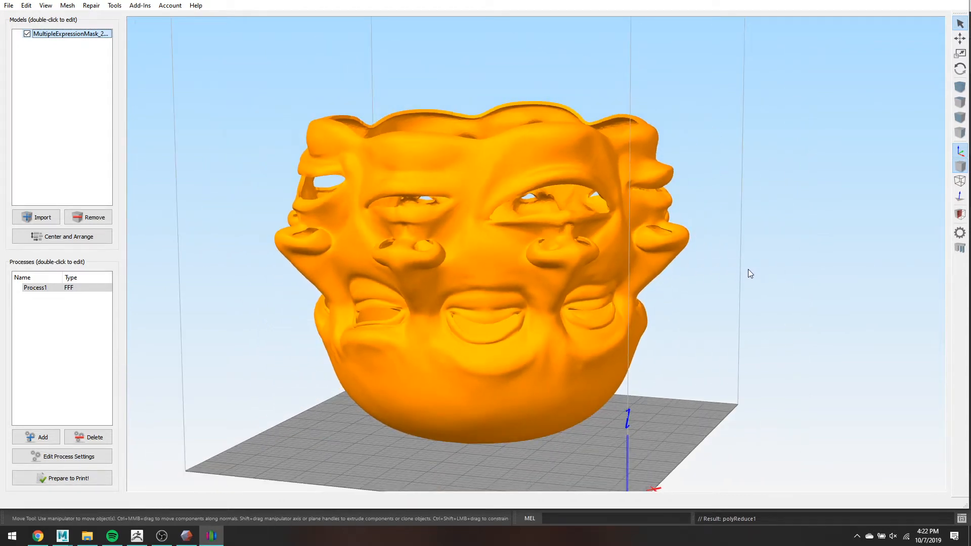
pyautogui.scroll(4, 750, 273)
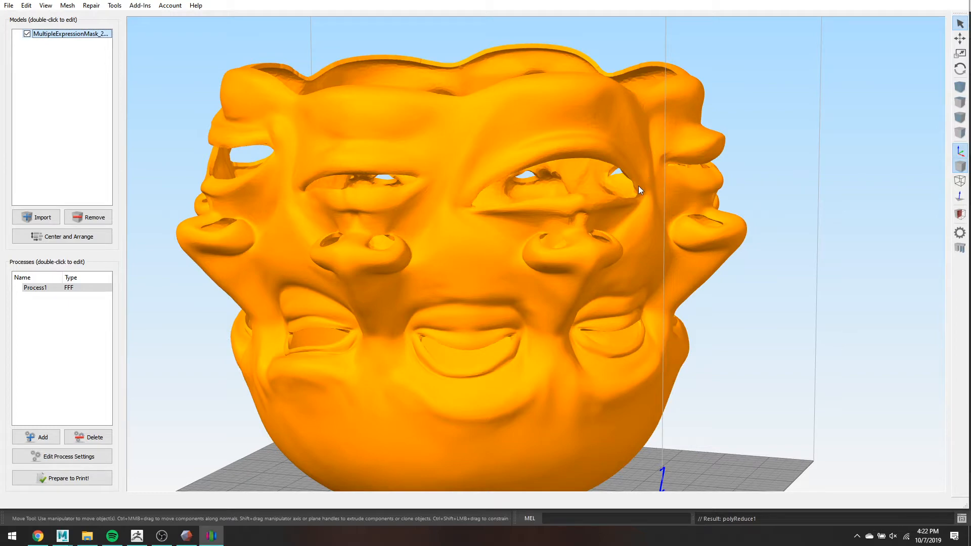
pyautogui.moveTo(744, 368); pyautogui.dragTo(925, 332)
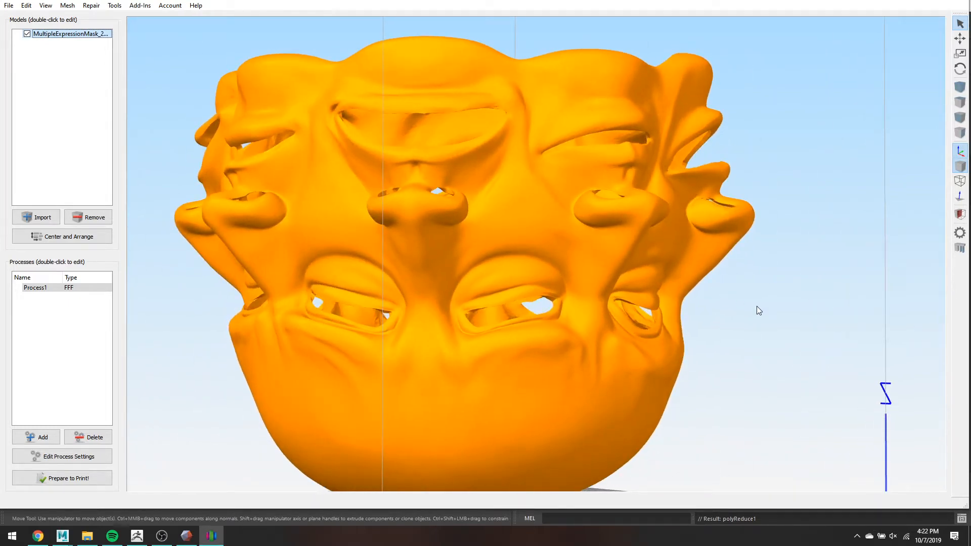
pyautogui.moveTo(762, 287); pyautogui.dragTo(754, 299)
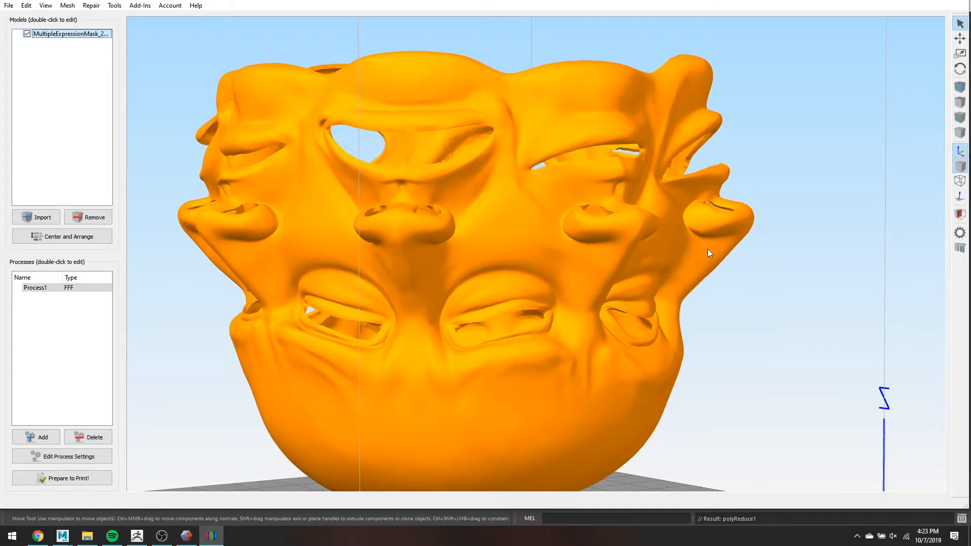
pyautogui.moveTo(800, 242); pyautogui.dragTo(649, 203)
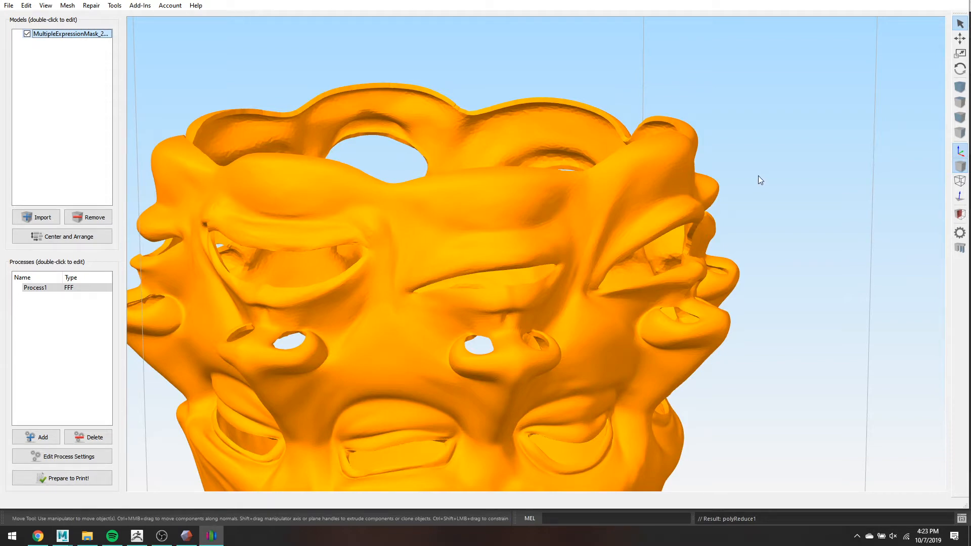
pyautogui.scroll(-5, 479, 274)
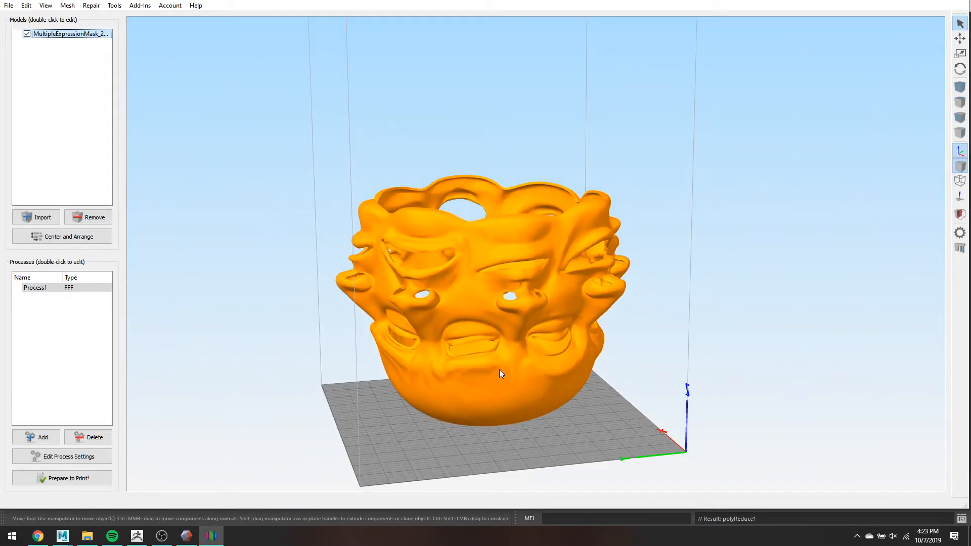
pyautogui.scroll(3, 596, 338)
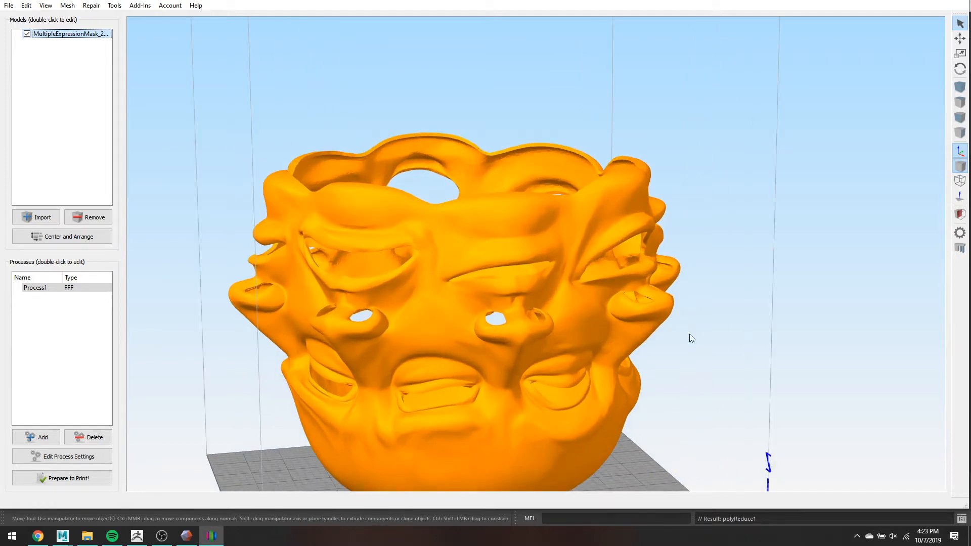
pyautogui.moveTo(740, 331); pyautogui.dragTo(741, 329)
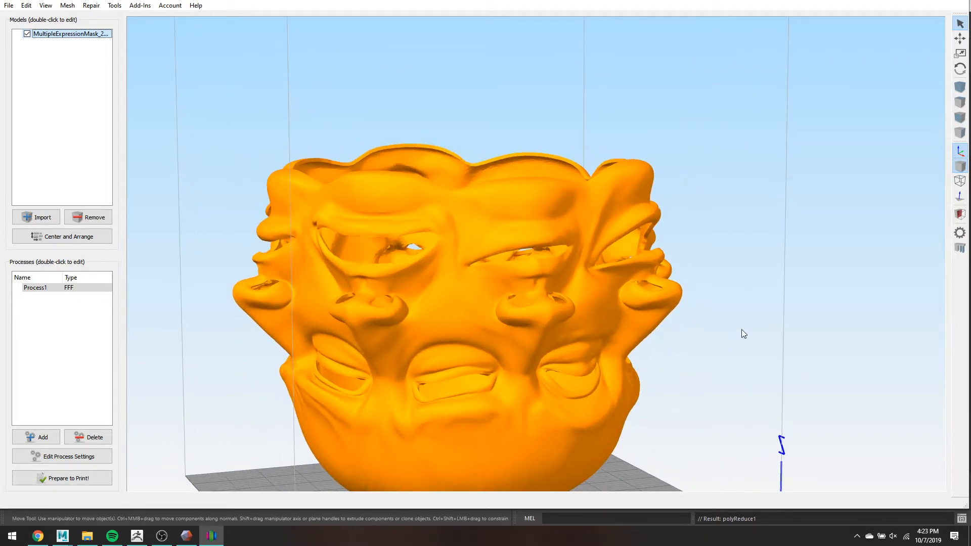
pyautogui.moveTo(203, 181); pyautogui.dragTo(230, 194)
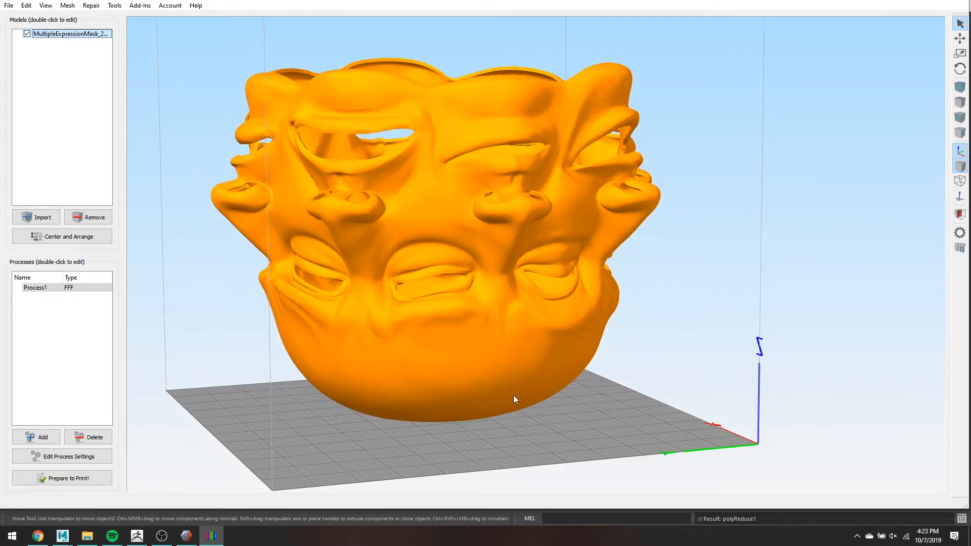
# - Launch the Variable Settings Wizard and place the split height at 88.07 mm below the lower mouths
pyautogui.click(112, 8)
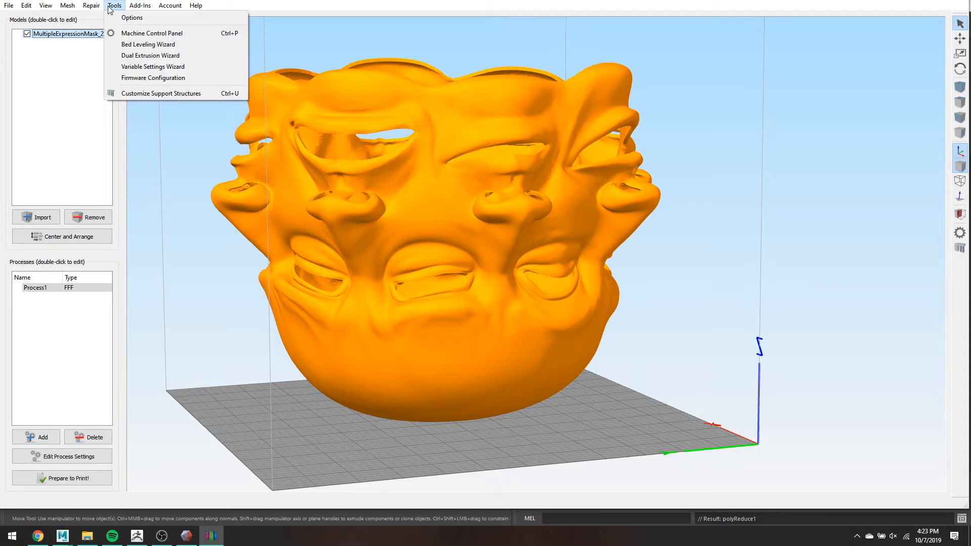
pyautogui.click(160, 69)
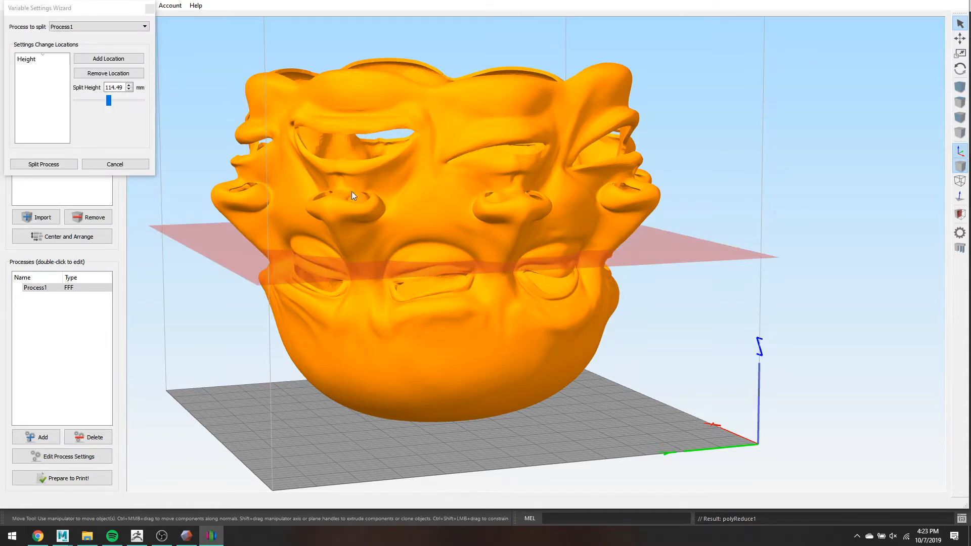
pyautogui.moveTo(108, 101)
pyautogui.mouseDown()
pyautogui.moveTo(74, 99)
pyautogui.moveTo(116, 104)
pyautogui.moveTo(79, 114)
pyautogui.moveTo(102, 114)
pyautogui.mouseUp()
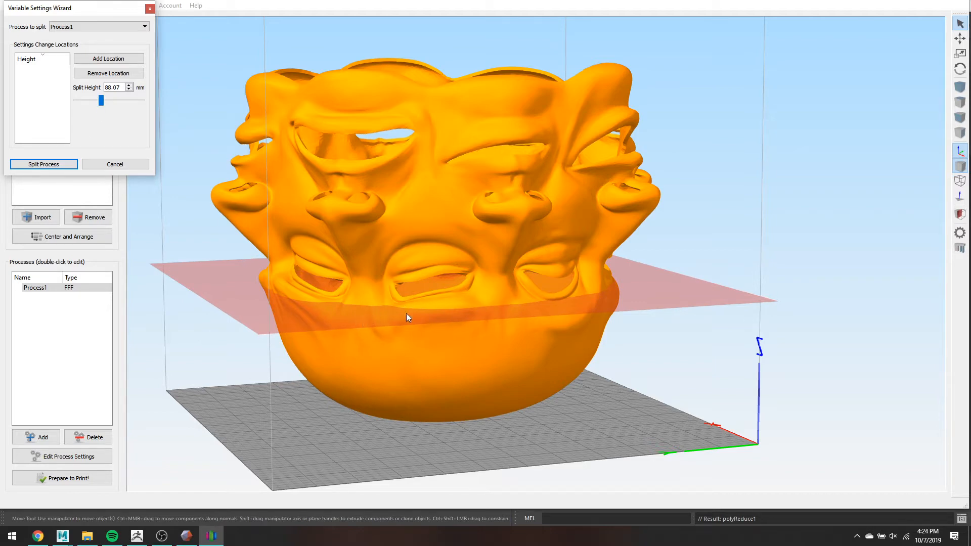
pyautogui.moveTo(817, 365); pyautogui.dragTo(739, 305)
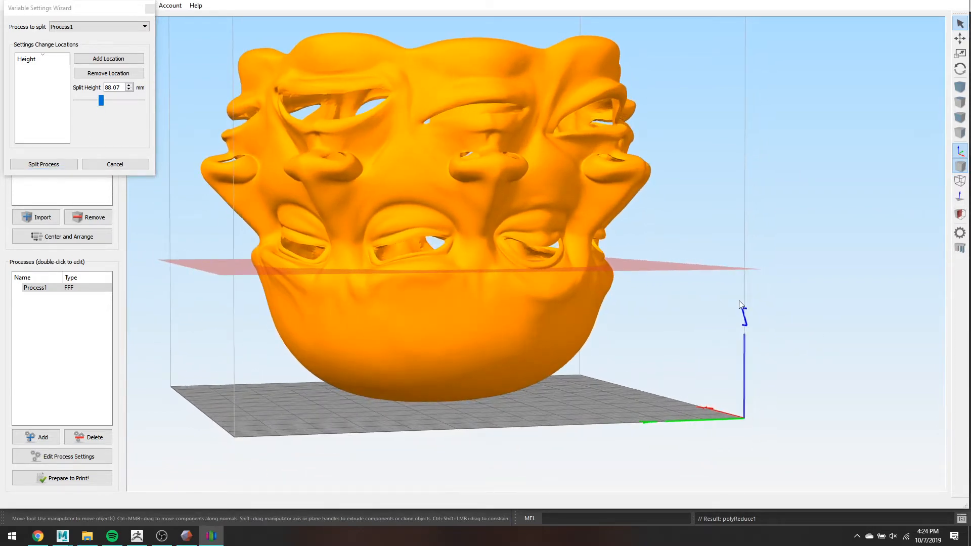
pyautogui.click(106, 102)
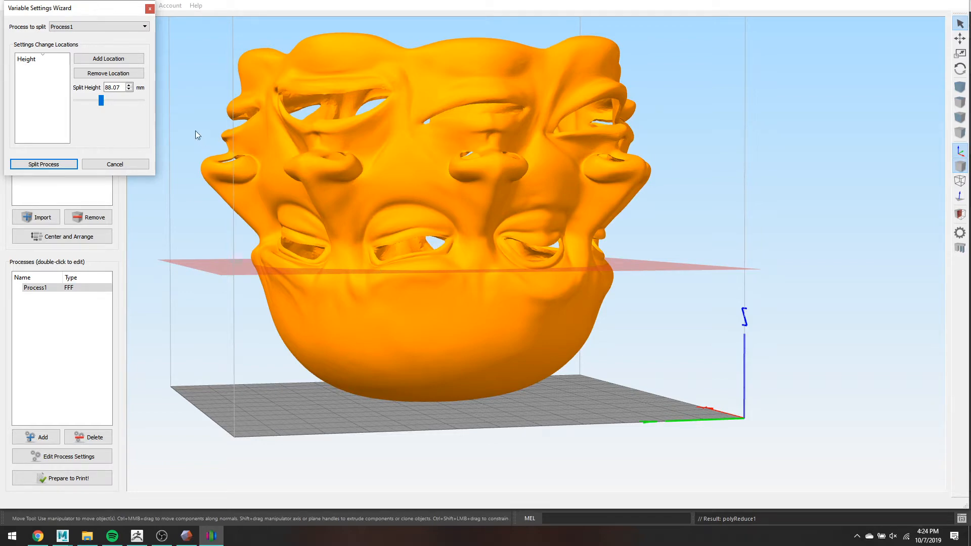
# - Add split locations at 88.07, 116.25 and 149.72 mm
pyautogui.click(115, 60)
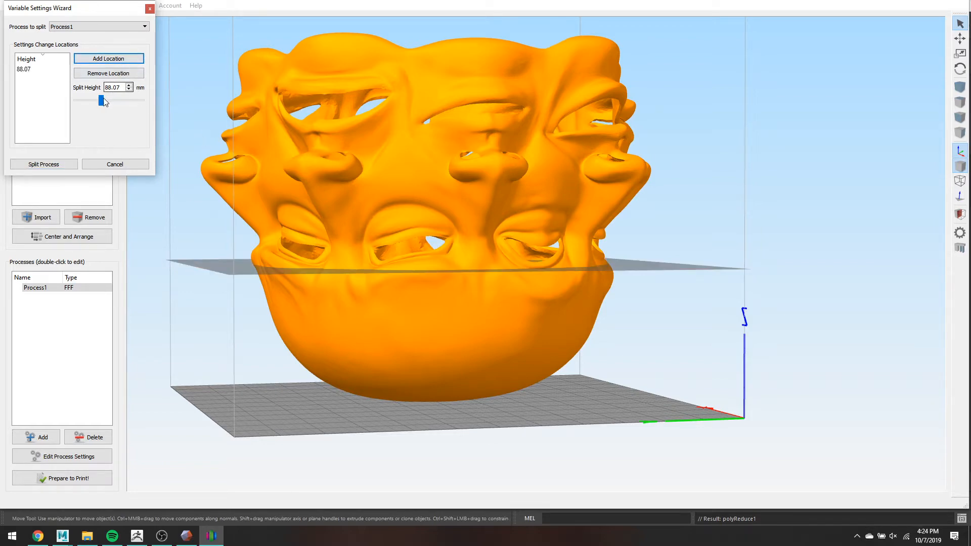
pyautogui.moveTo(106, 101); pyautogui.dragTo(111, 104)
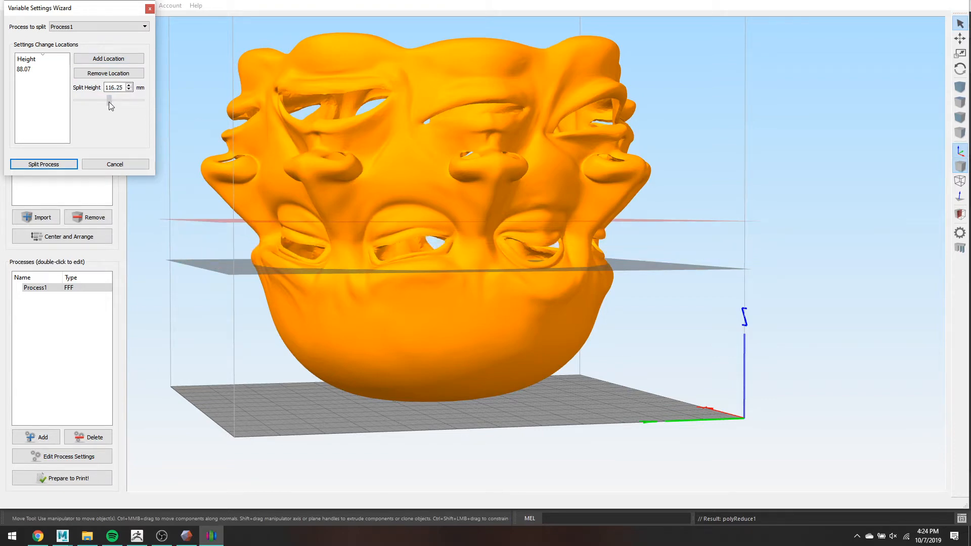
pyautogui.click(104, 60)
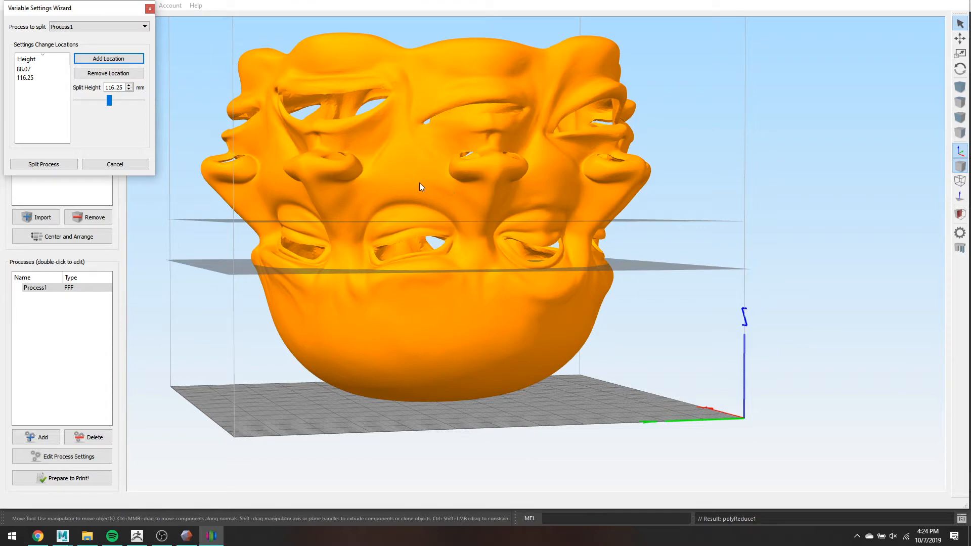
pyautogui.moveTo(109, 100); pyautogui.dragTo(119, 101)
pyautogui.scroll(5, 713, 193)
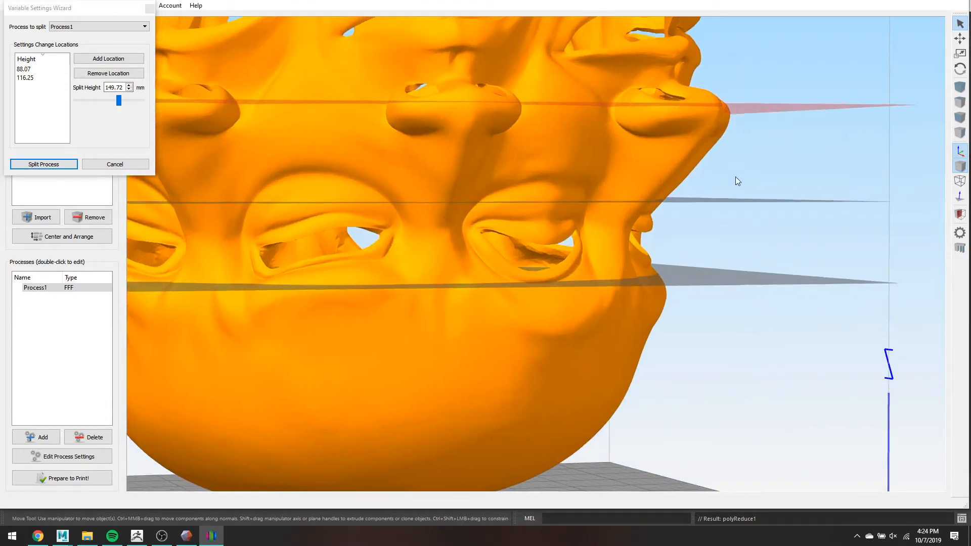
pyautogui.moveTo(735, 177); pyautogui.dragTo(663, 243, button='middle')
pyautogui.moveTo(663, 243); pyautogui.dragTo(732, 242)
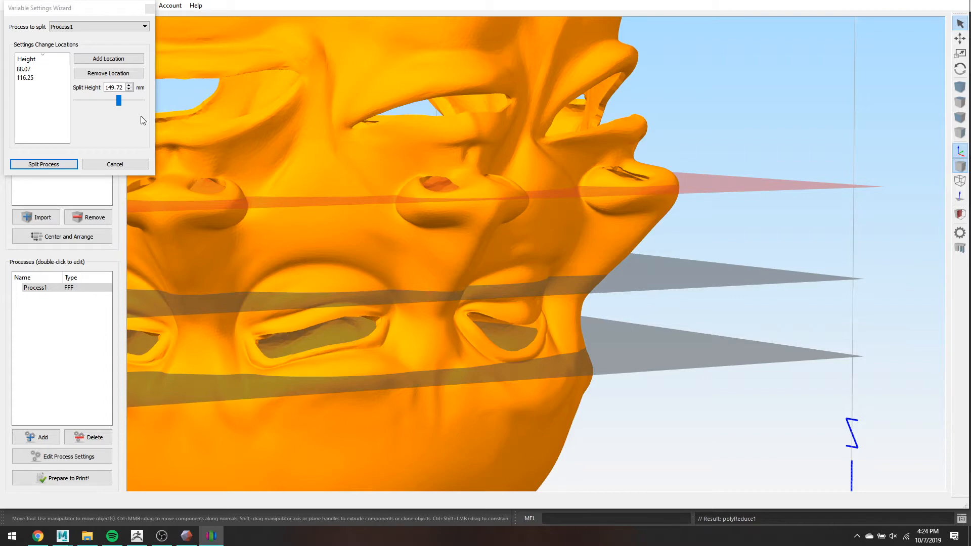
pyautogui.click(130, 59)
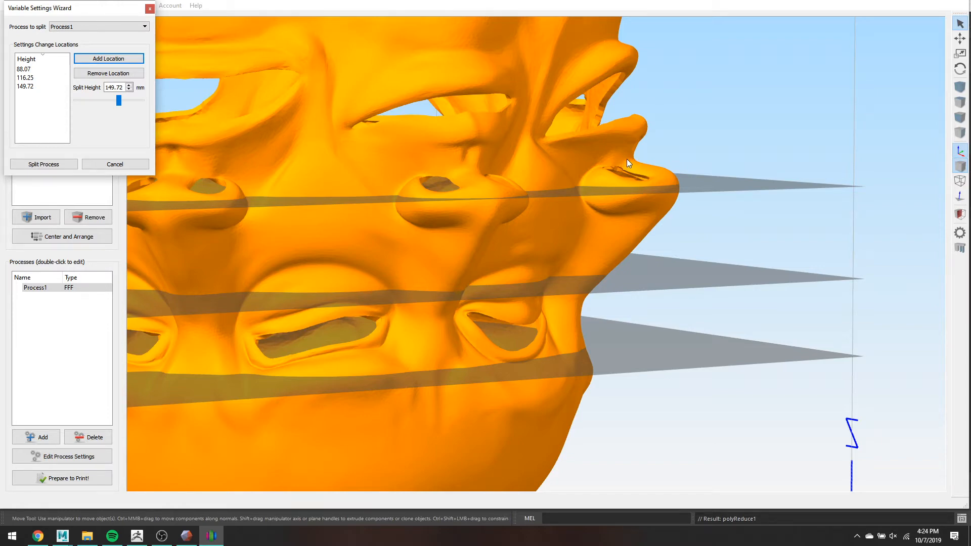
# - Add further split locations at 160.29 and 214.89 mm near the top of the mask
pyautogui.moveTo(120, 100); pyautogui.dragTo(124, 105)
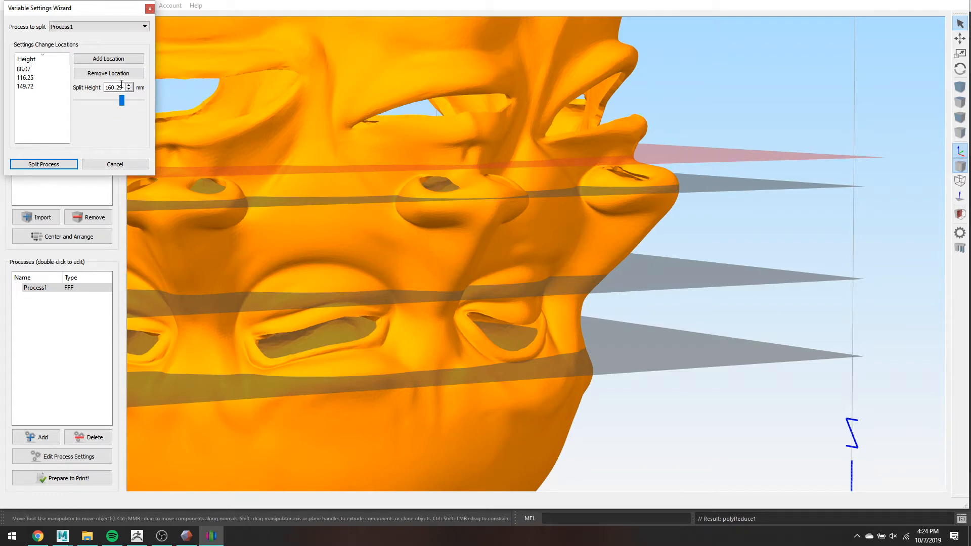
pyautogui.click(126, 62)
pyautogui.scroll(-2, 540, 91)
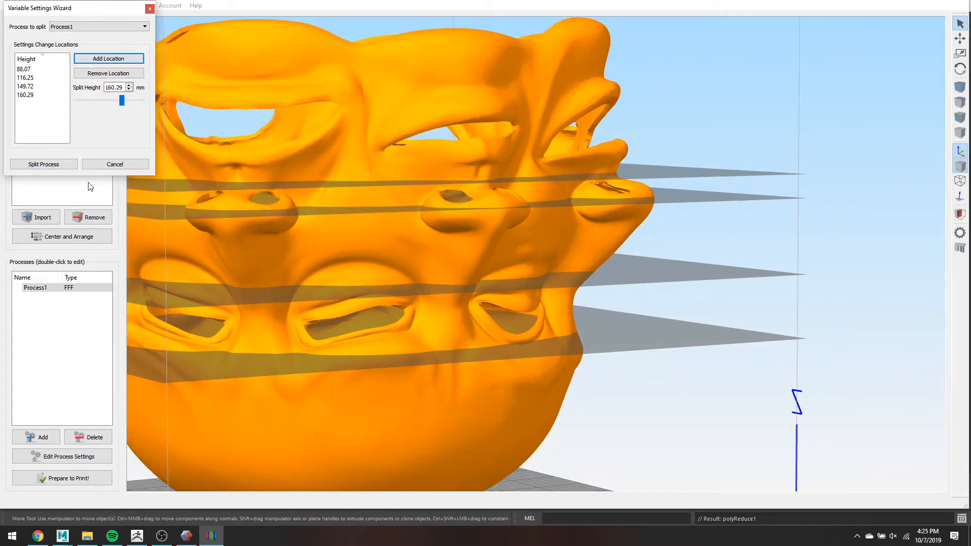
pyautogui.moveTo(122, 100); pyautogui.dragTo(138, 101)
pyautogui.moveTo(580, 95); pyautogui.dragTo(614, 132)
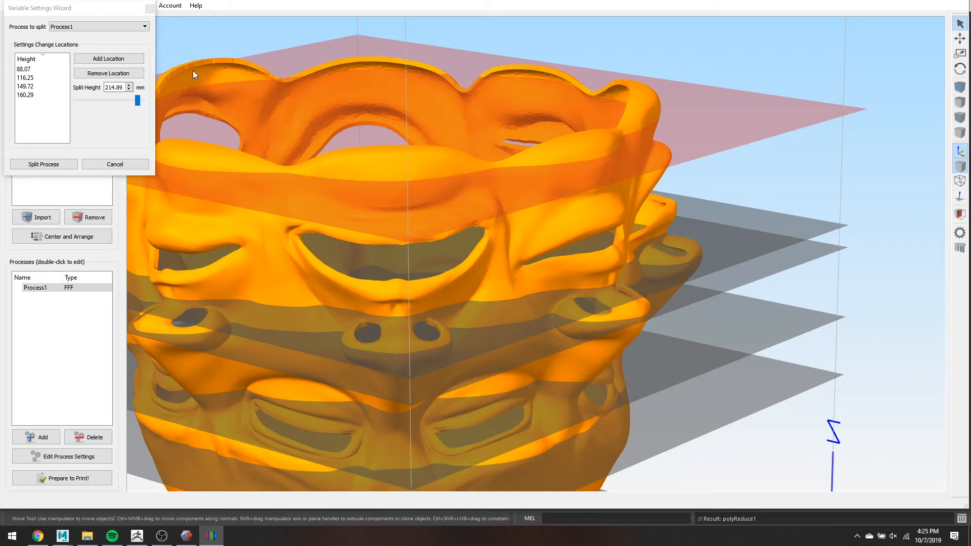
pyautogui.click(99, 59)
pyautogui.click(100, 59)
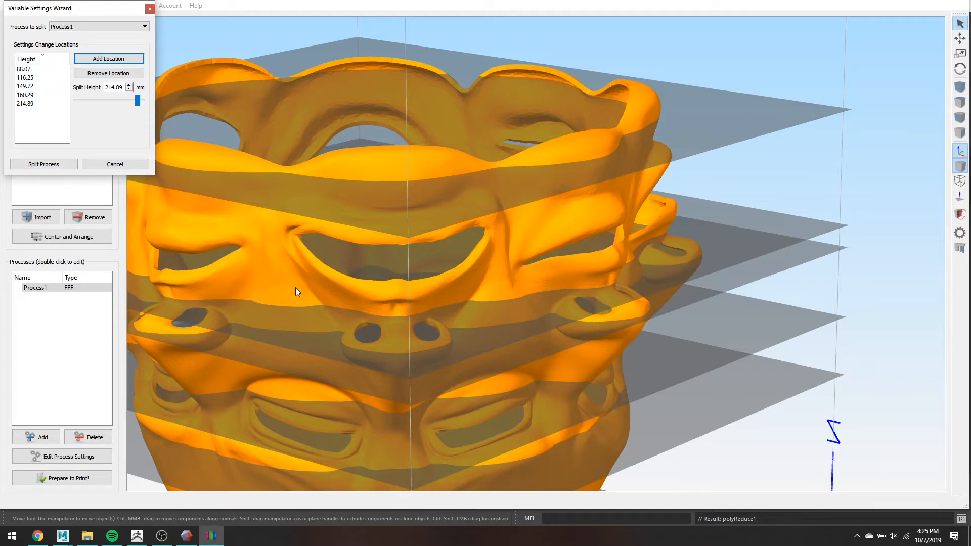
# - Split Process1 into Process1-1 through Process1-6 and zoom out to see the whole mask
pyautogui.click(44, 164)
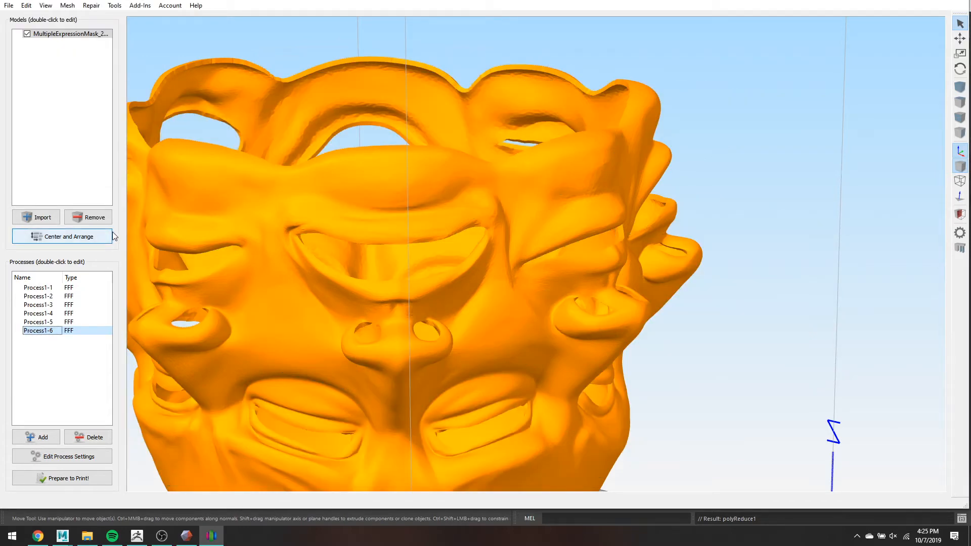
pyautogui.scroll(-3, 371, 315)
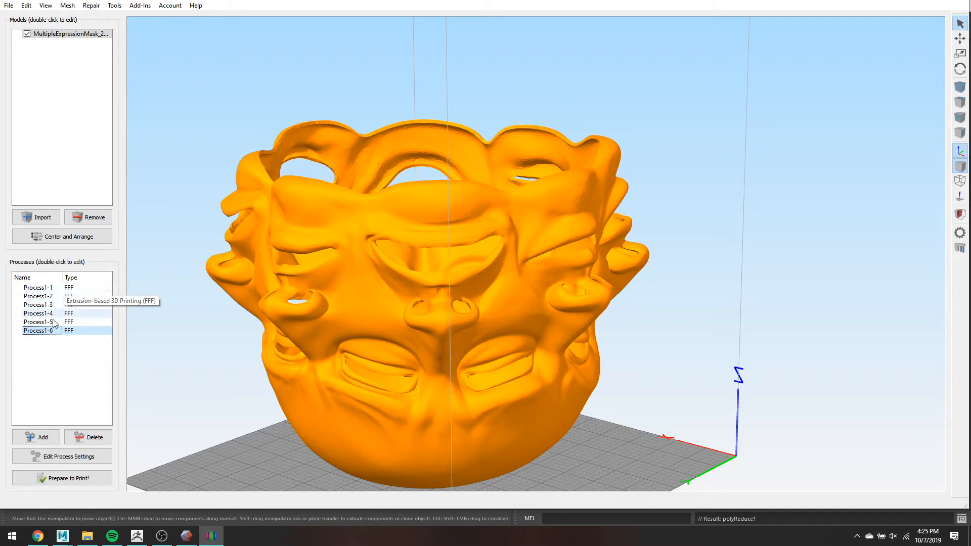
# - Check Process1-1's layer settings, then set Process1-2's layer height to 0.2 mm
pyautogui.doubleClick(45, 288)
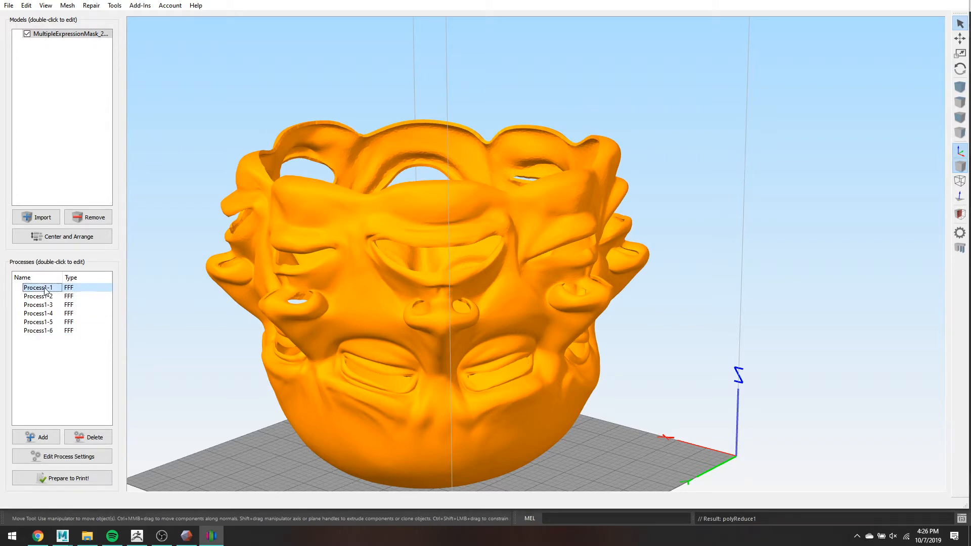
pyautogui.click(95, 170)
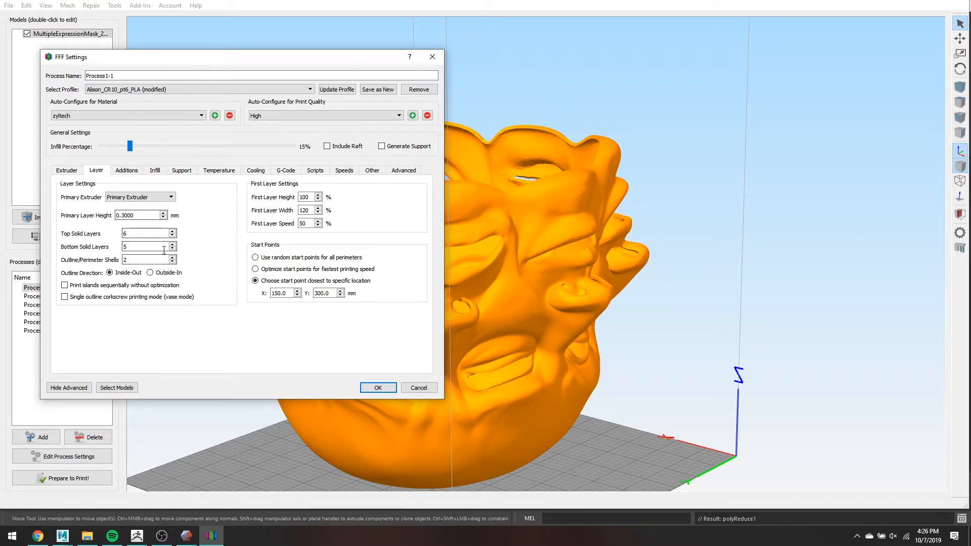
pyautogui.click(378, 387)
pyautogui.click(70, 296)
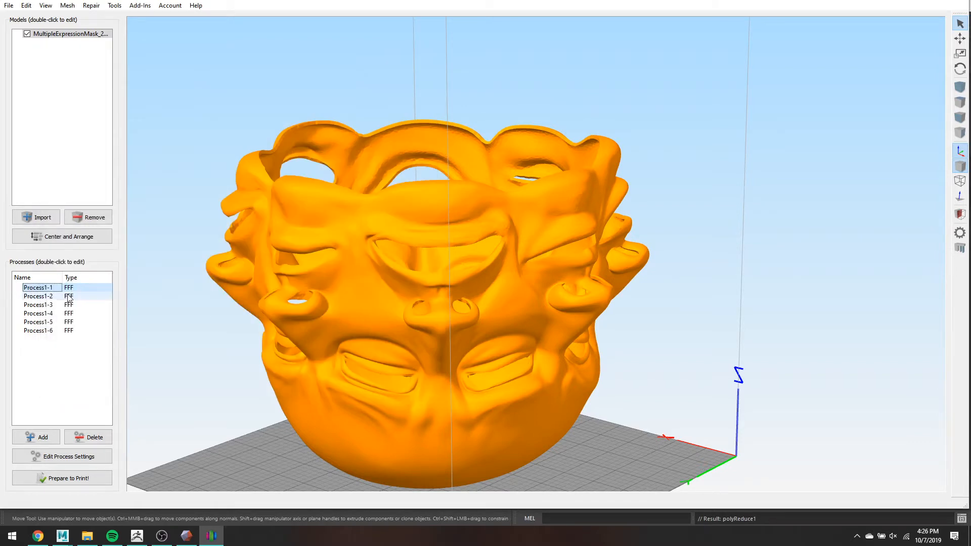
pyautogui.doubleClick(70, 296)
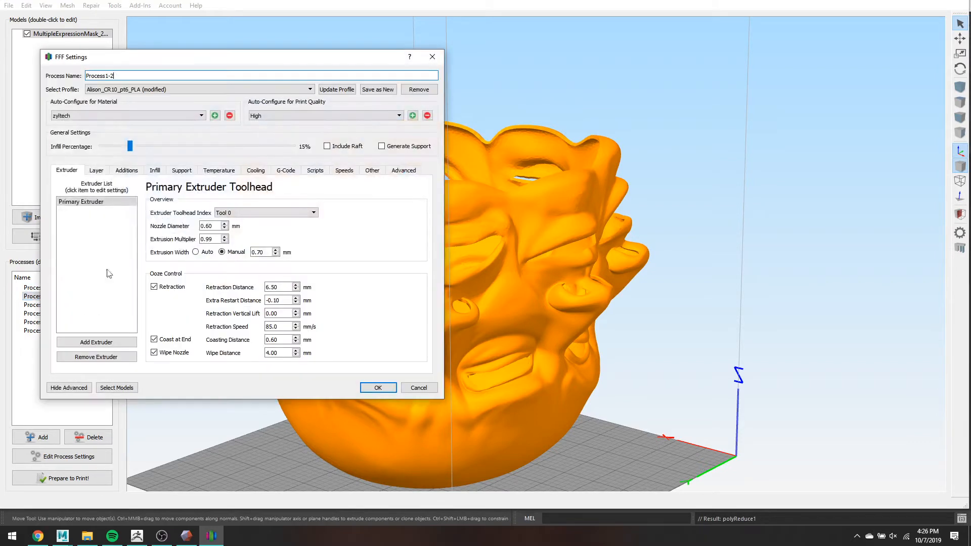
pyautogui.click(95, 171)
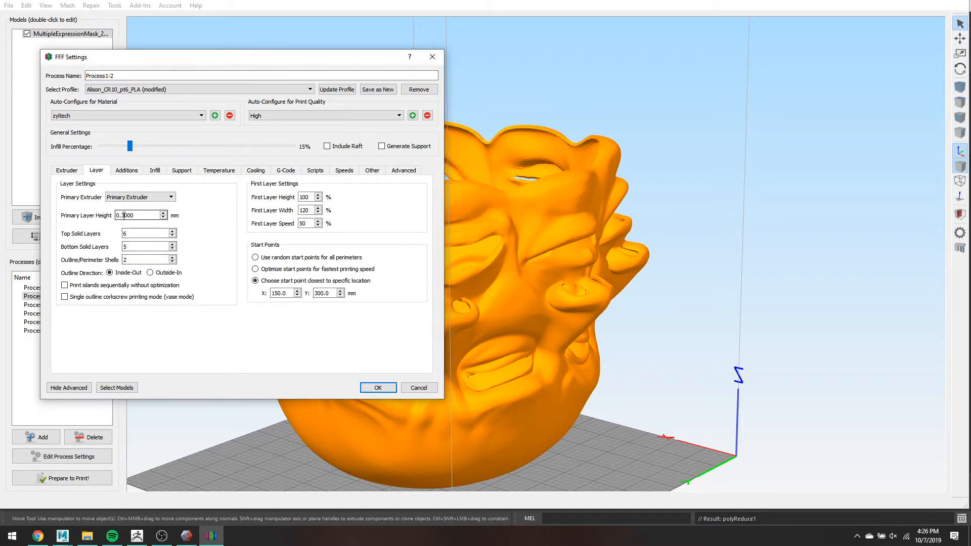
pyautogui.doubleClick(127, 215)
pyautogui.write('0.2')
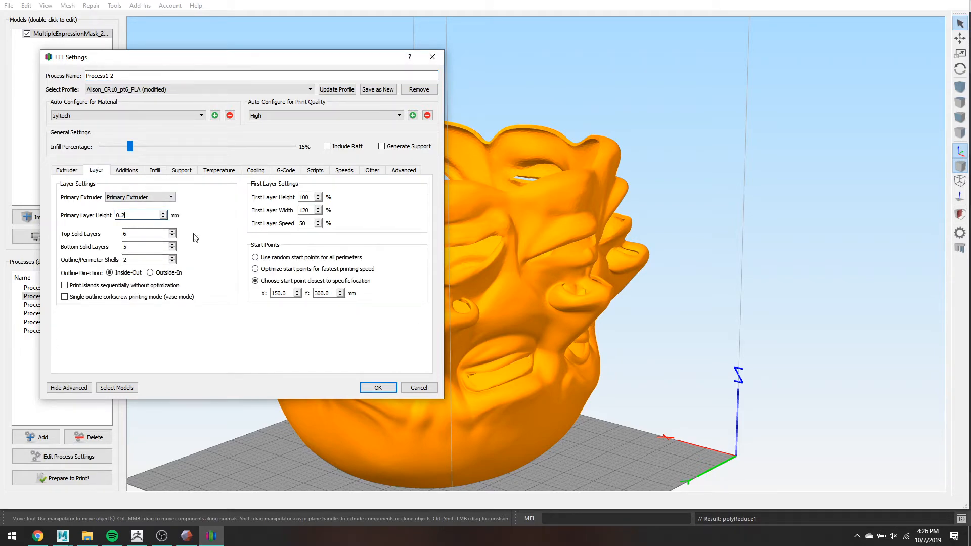
pyautogui.click(386, 385)
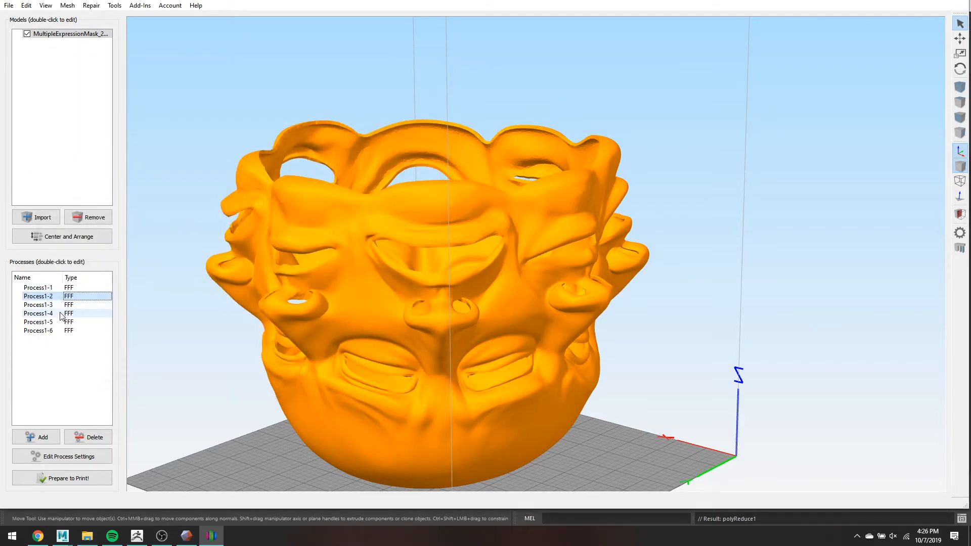
# - Rename Process1-4 to 'nose' and give it a 0.1 mm layer height
pyautogui.doubleClick(38, 314)
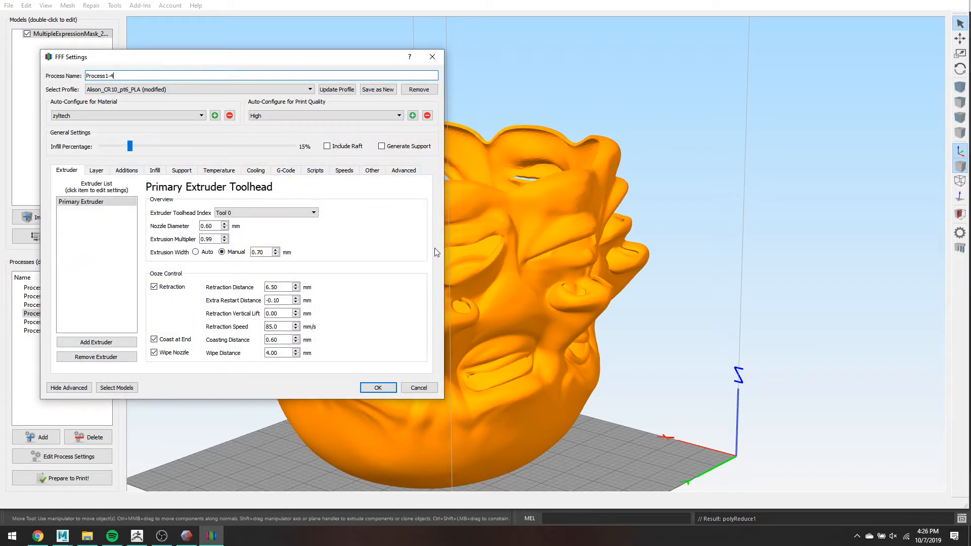
pyautogui.moveTo(114, 75); pyautogui.dragTo(85, 69)
pyautogui.write('nose')
pyautogui.moveTo(129, 61); pyautogui.dragTo(175, 38)
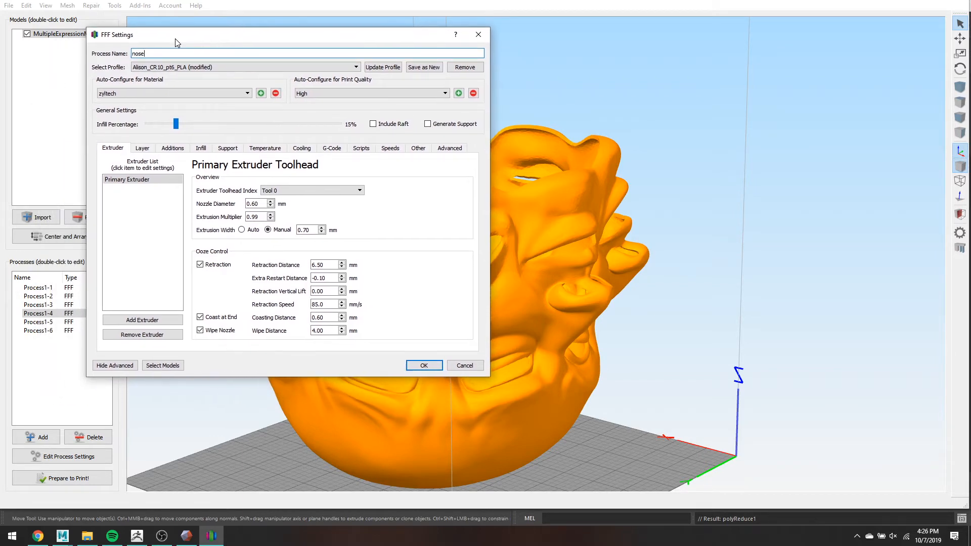
pyautogui.click(143, 149)
pyautogui.doubleClick(168, 193)
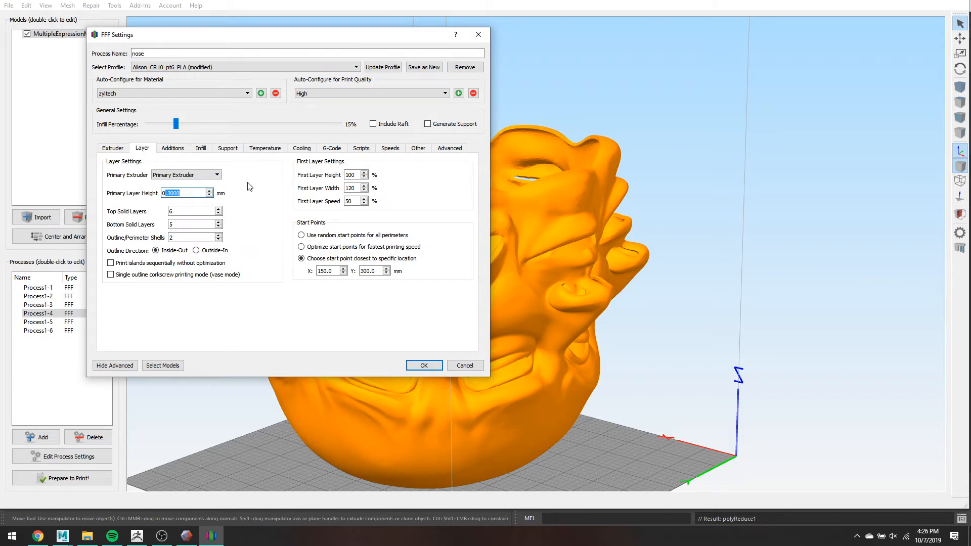
pyautogui.write('0.1')
pyautogui.click(436, 365)
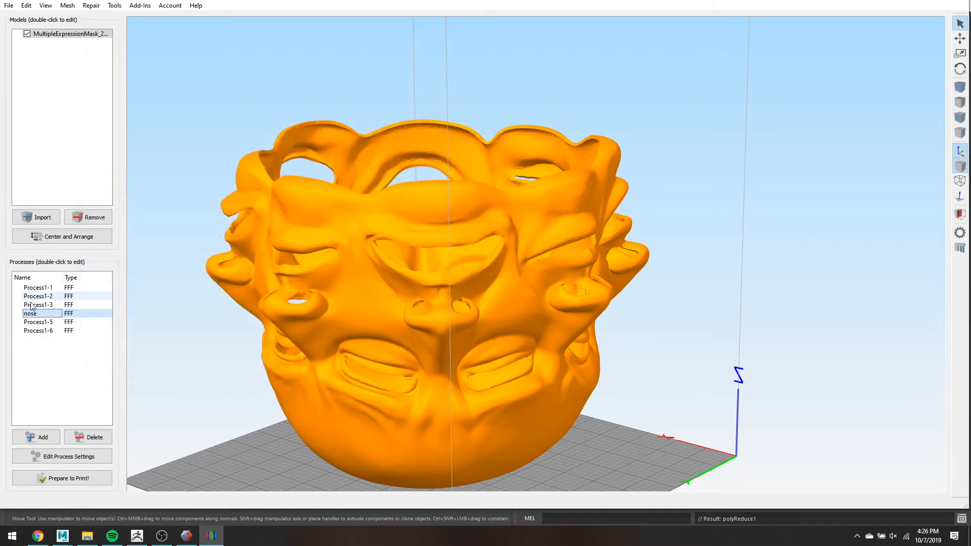
# - Set Process1-6's layer height to 0.1 mm
pyautogui.click(58, 331)
pyautogui.doubleClick(57, 332)
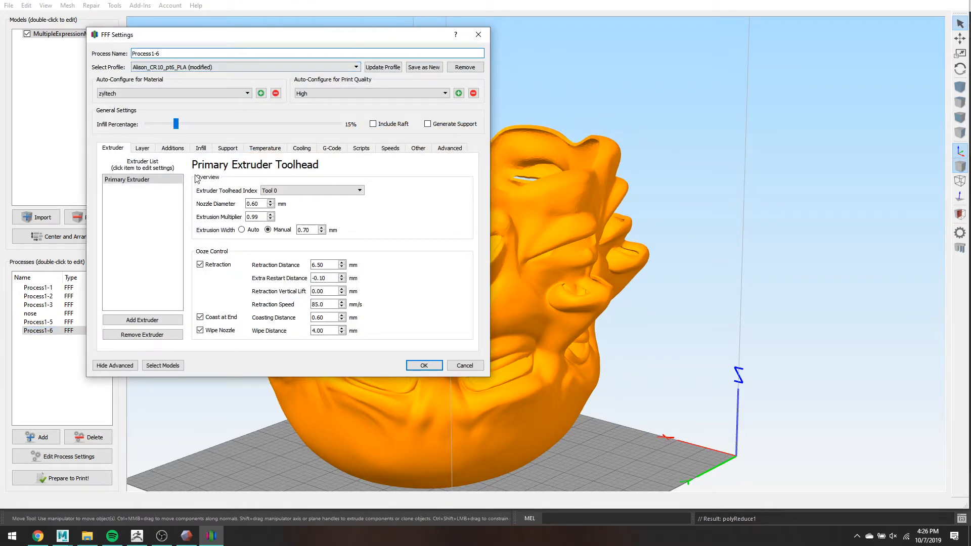
pyautogui.click(143, 149)
pyautogui.doubleClick(176, 192)
pyautogui.write('0.1')
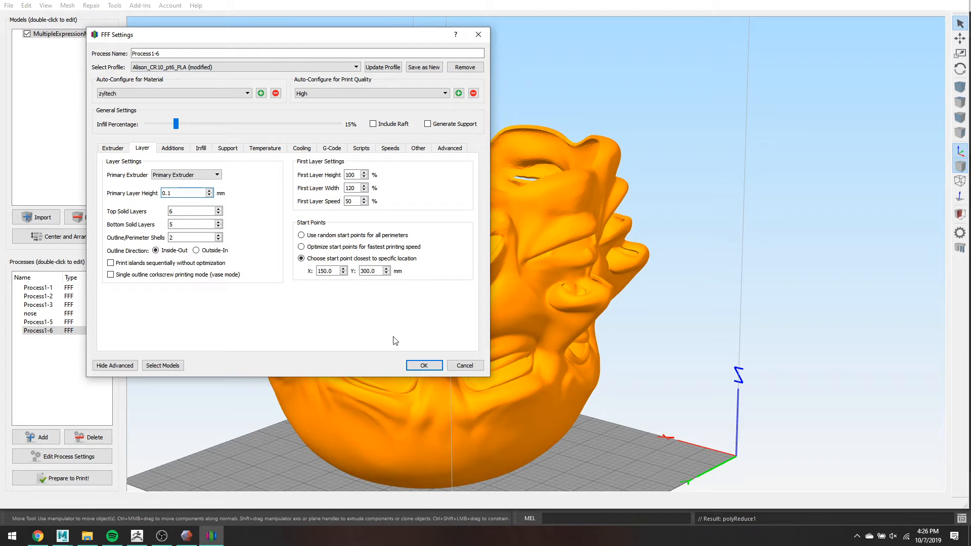
pyautogui.click(430, 365)
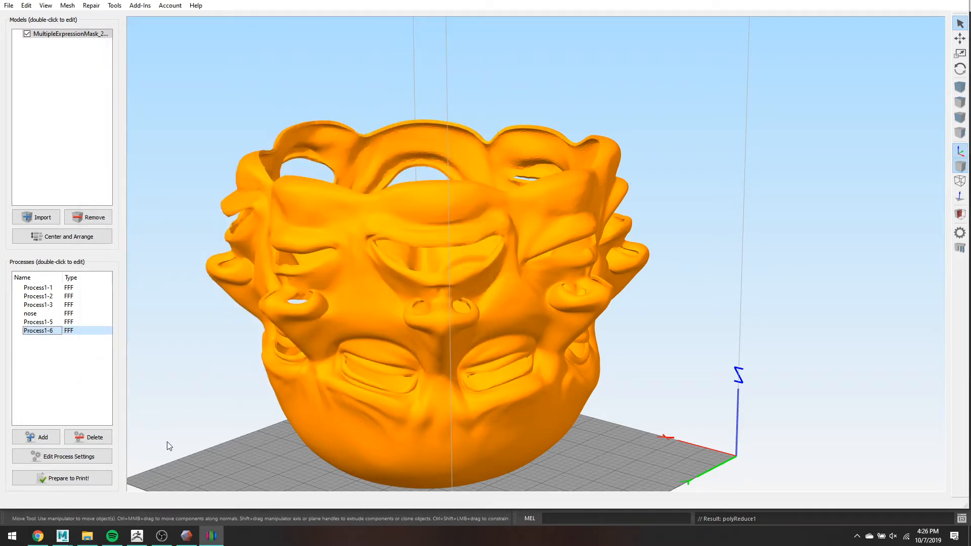
pyautogui.click(91, 478)
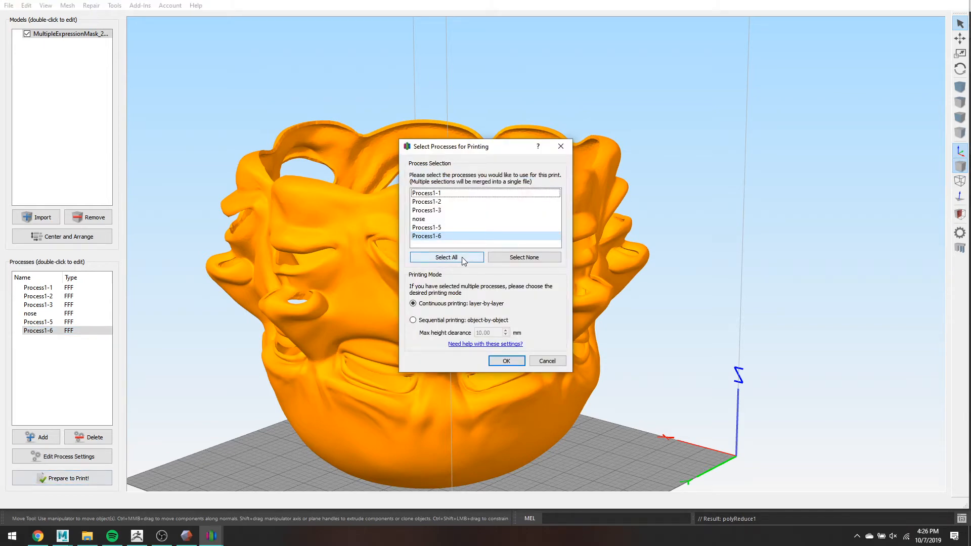
# - Slice all six processes together with continuous layer-by-layer printing
pyautogui.click(462, 257)
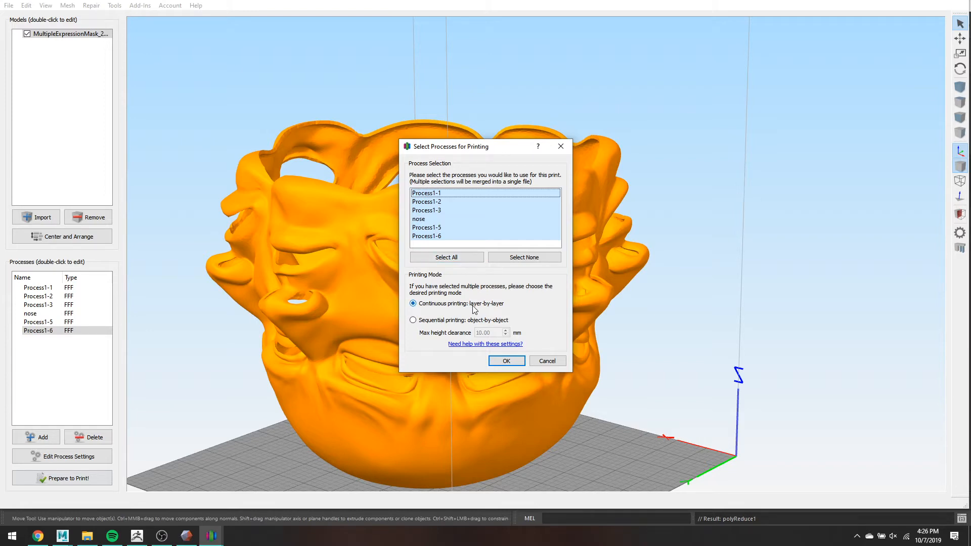
pyautogui.moveTo(474, 308)
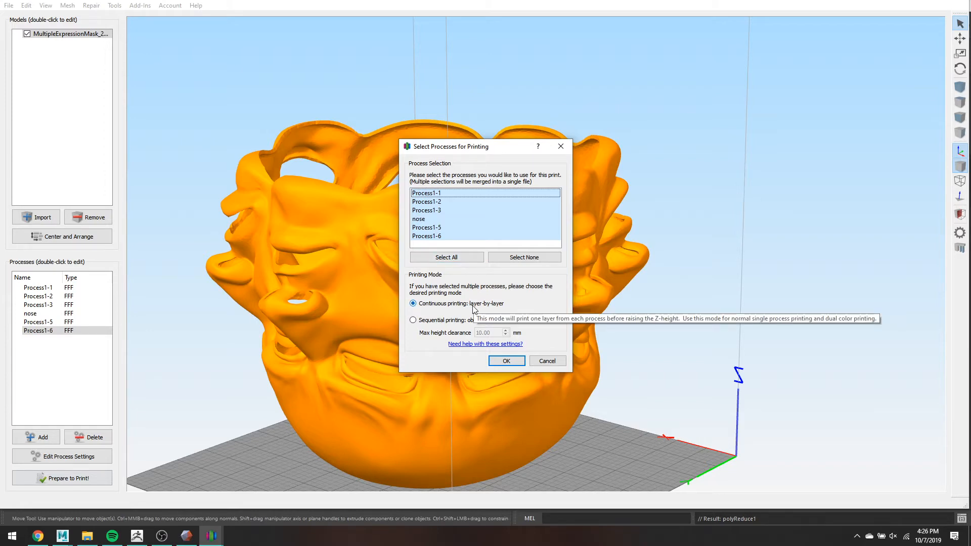
pyautogui.moveTo(431, 324)
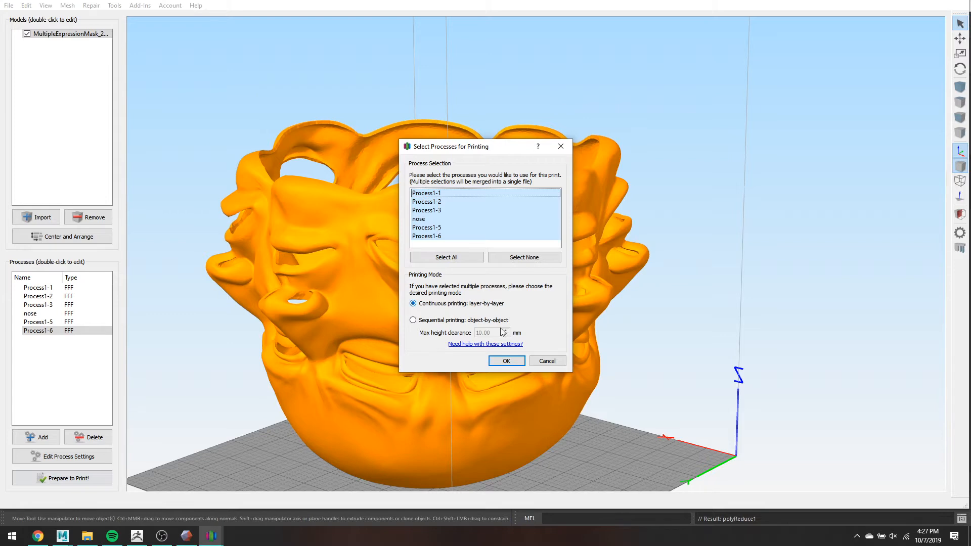
pyautogui.click(510, 362)
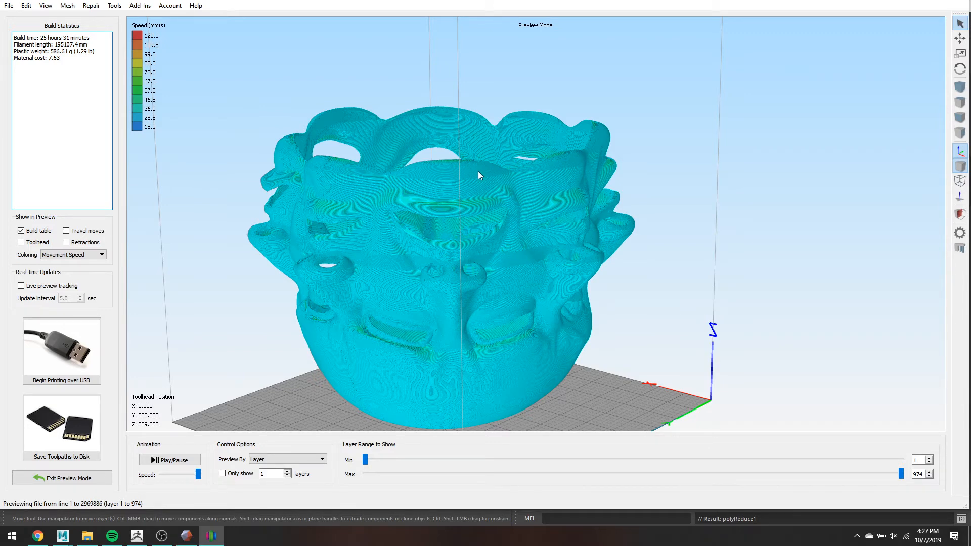
# - Inspect the 974-layer toolpath preview, highlighting the 25 h 31 min build time, then exit preview
pyautogui.scroll(5, 472, 181)
pyautogui.scroll(-2, 472, 181)
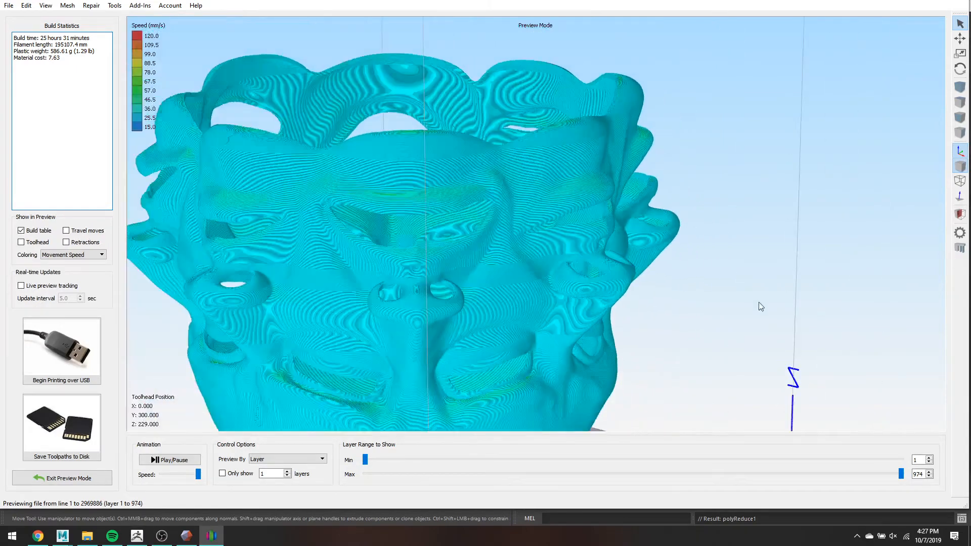
pyautogui.moveTo(40, 38); pyautogui.dragTo(112, 37)
pyautogui.scroll(6, 736, 265)
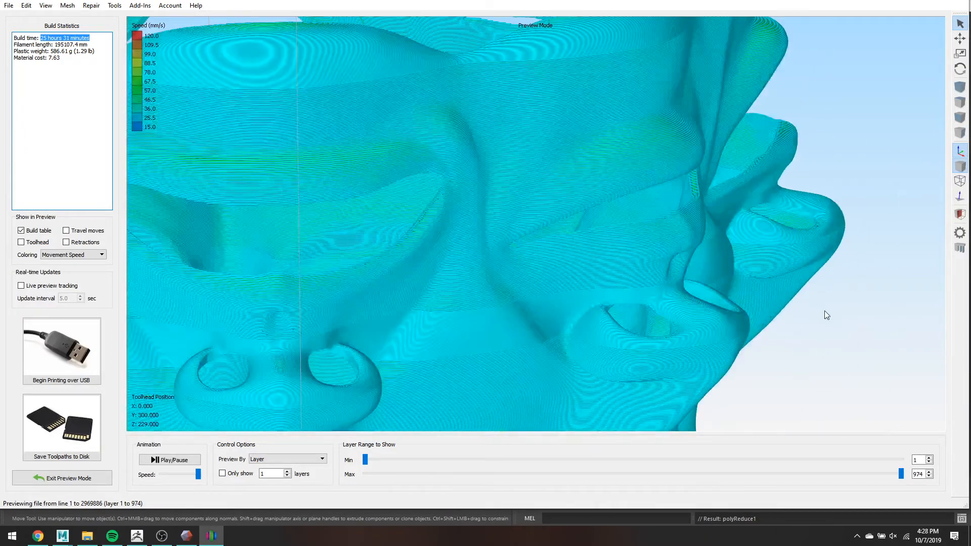
pyautogui.scroll(3, 849, 303)
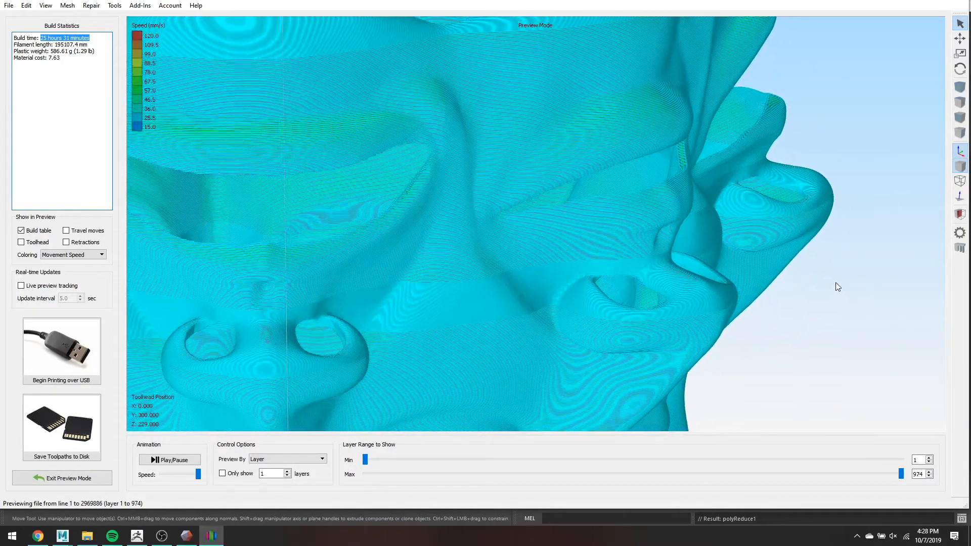
pyautogui.scroll(2, 851, 292)
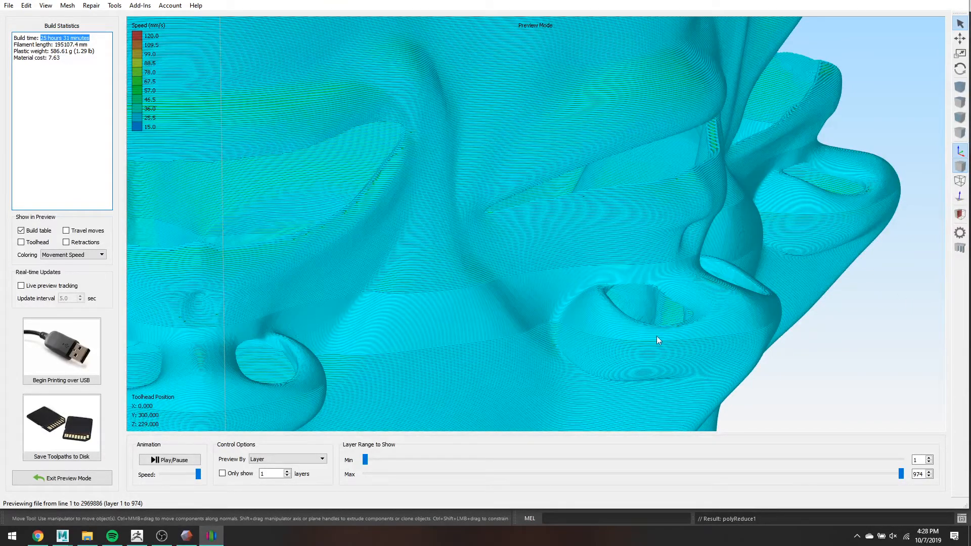
pyautogui.moveTo(763, 321); pyautogui.dragTo(782, 312, button='right')
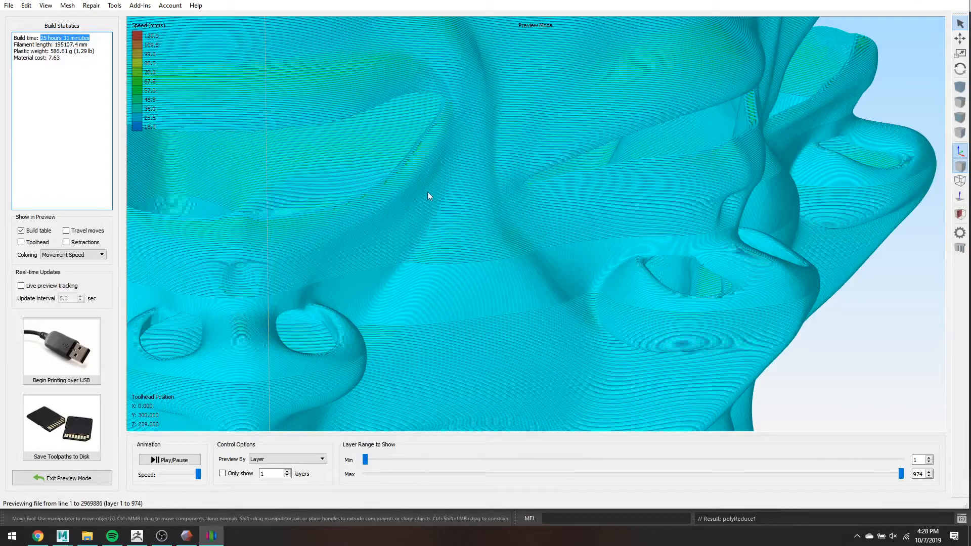
pyautogui.scroll(-4, 672, 217)
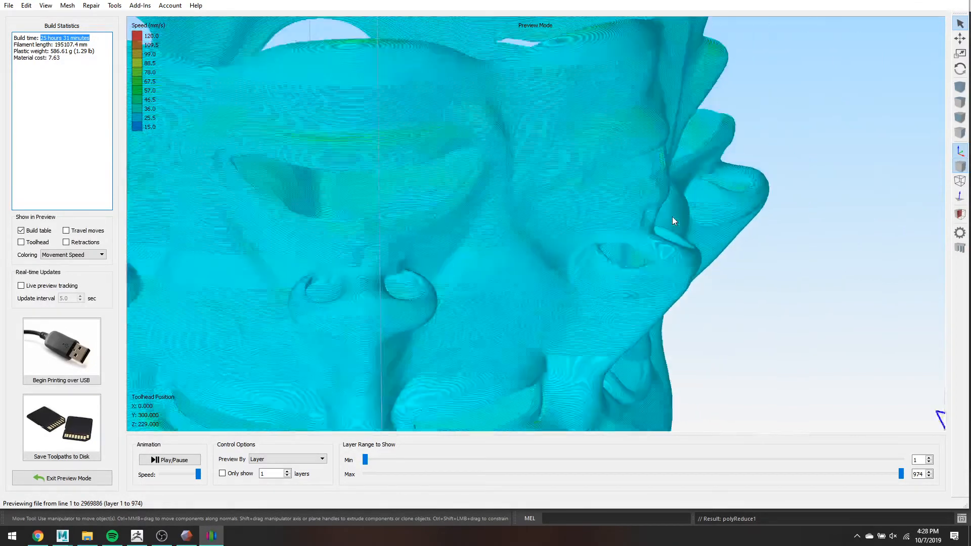
pyautogui.moveTo(739, 188); pyautogui.dragTo(743, 303, button='right')
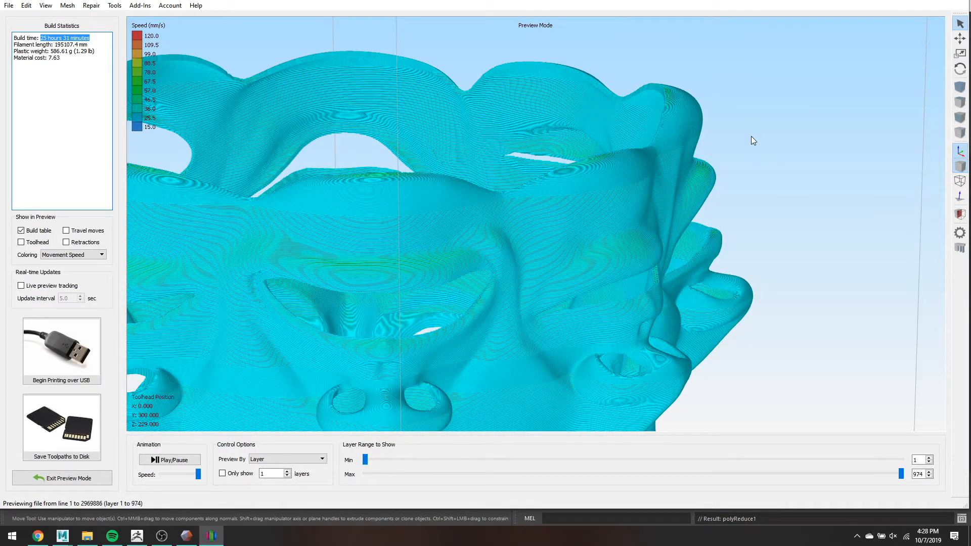
pyautogui.scroll(-5, 752, 136)
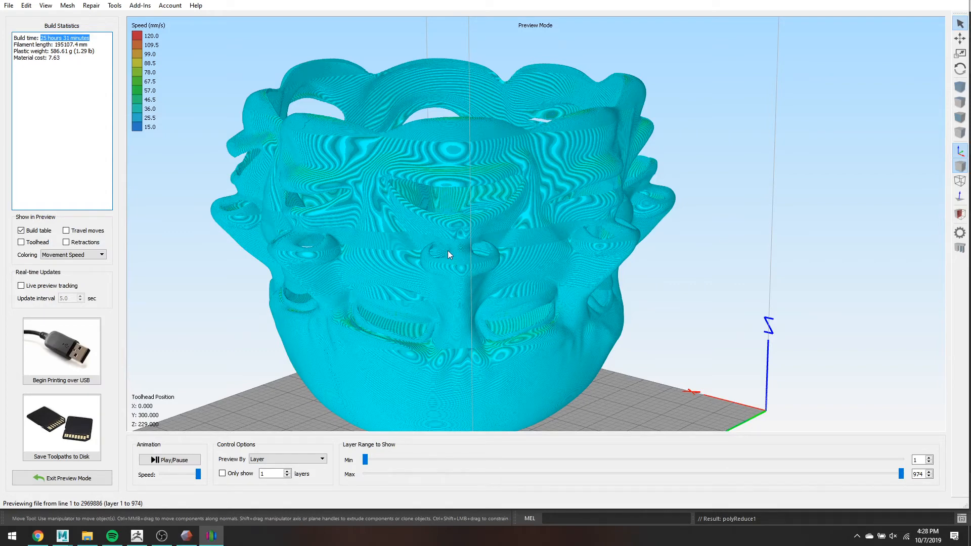
pyautogui.click(99, 473)
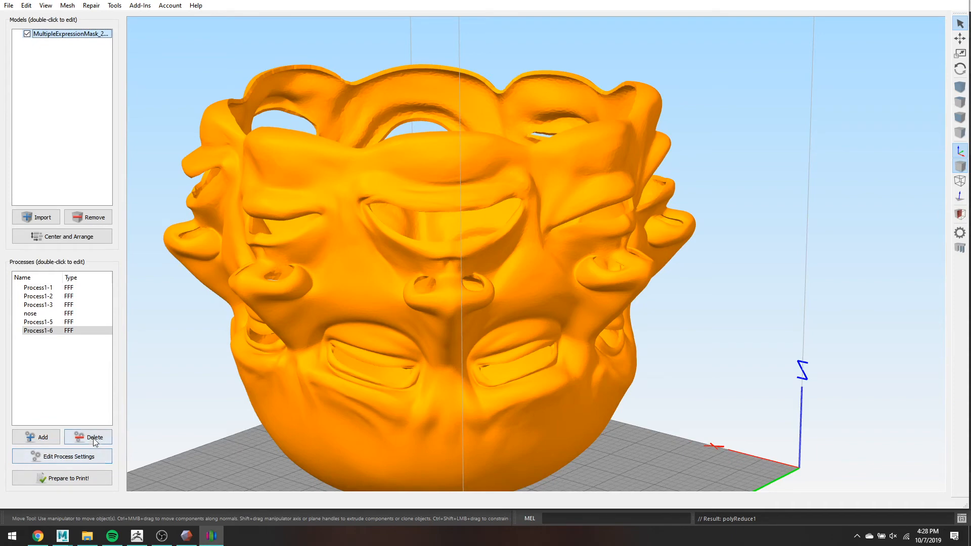
# - Delete the other processes, leaving only Process1-5
pyautogui.click(94, 438)
pyautogui.click(93, 438)
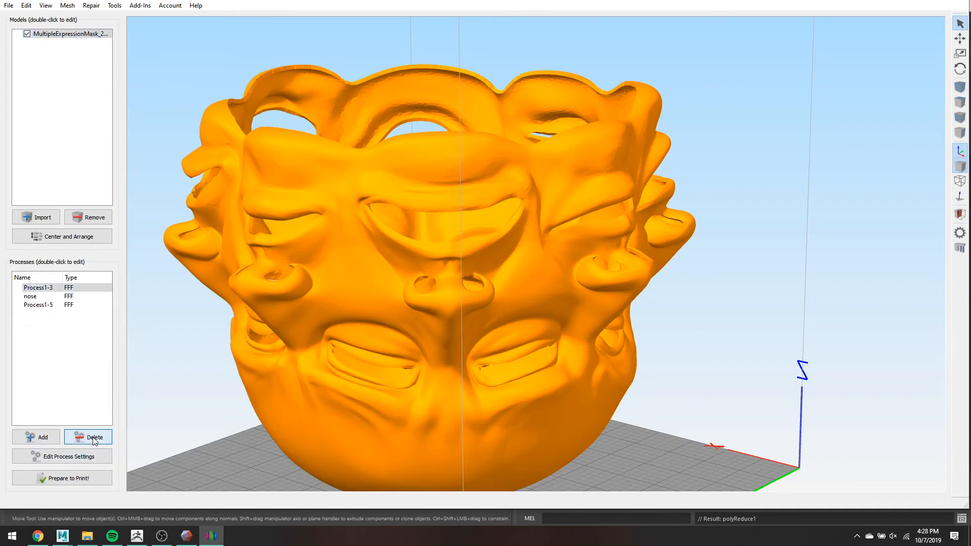
pyautogui.click(94, 438)
pyautogui.click(94, 438)
pyautogui.click(38, 287)
# - Set Process1-5's primary layer height to 0.2 mm and re-slice
pyautogui.doubleClick(54, 288)
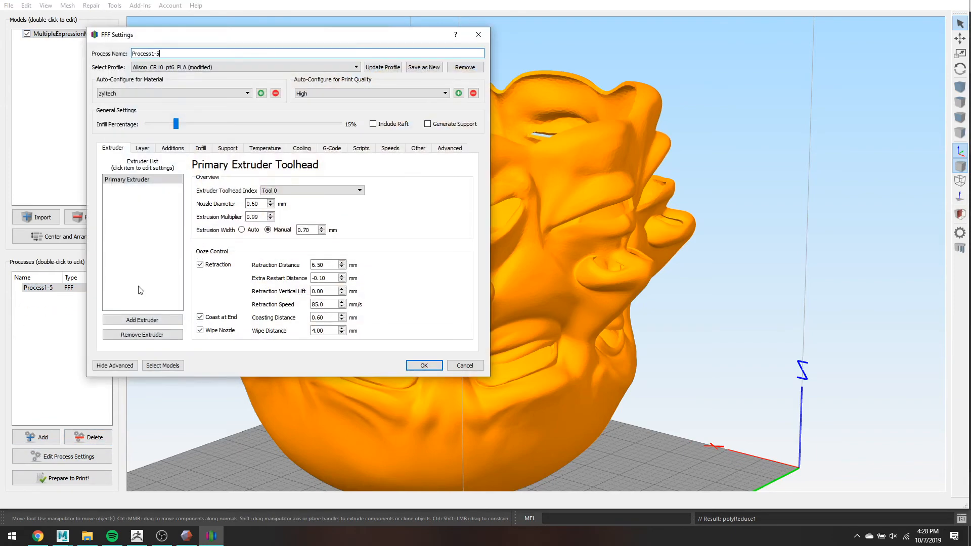
pyautogui.click(142, 148)
pyautogui.doubleClick(174, 193)
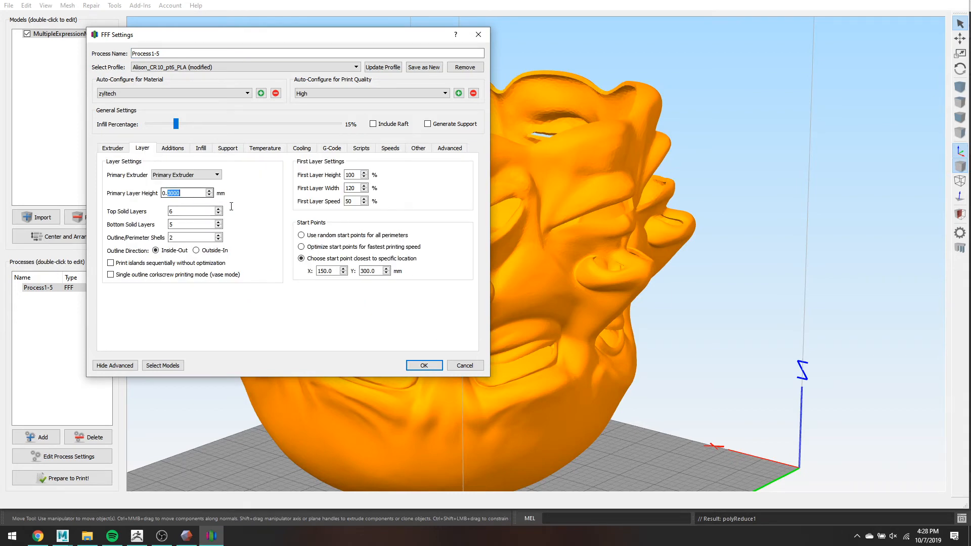
pyautogui.write('2')
pyautogui.click(424, 365)
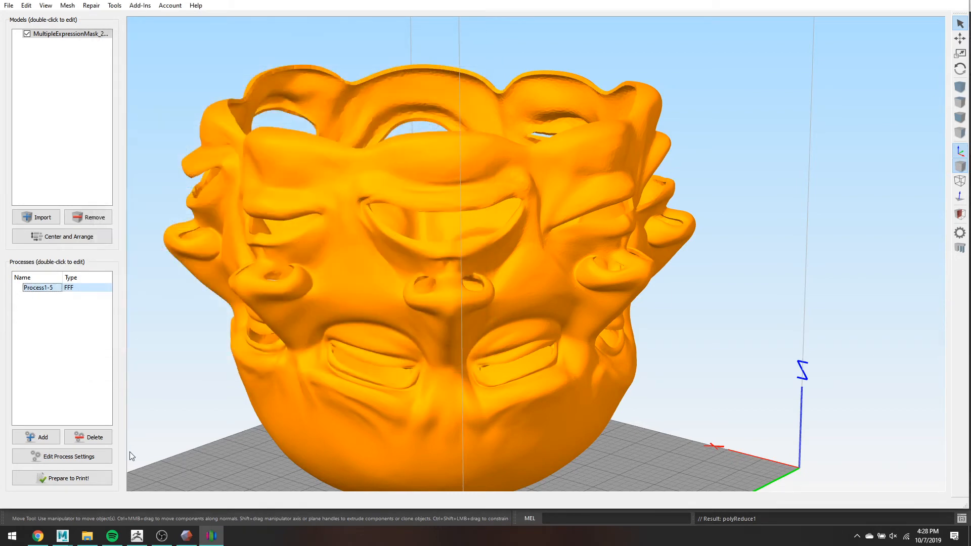
pyautogui.click(98, 476)
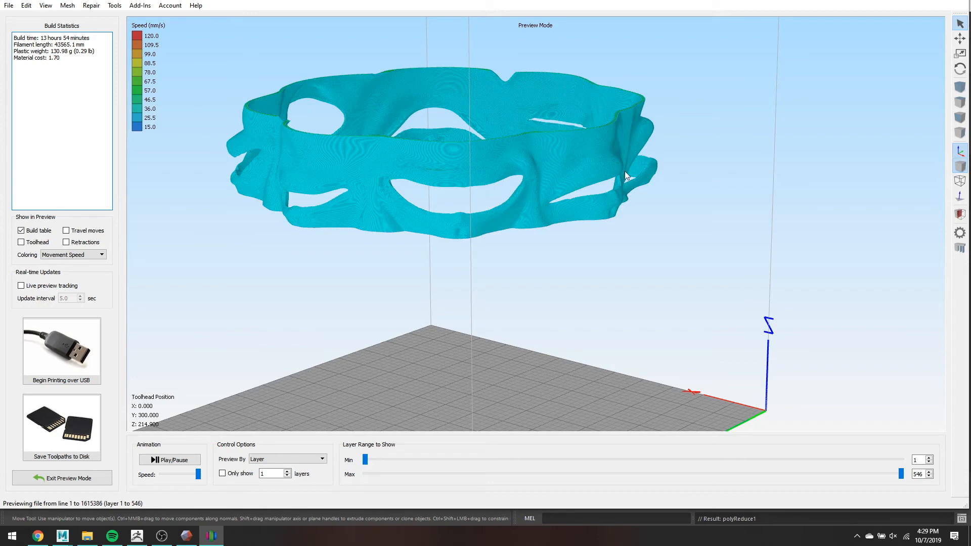
# - Zoom into the 546-layer Process1-5 preview estimating 13 h 54 min
pyautogui.scroll(3, 400, 180)
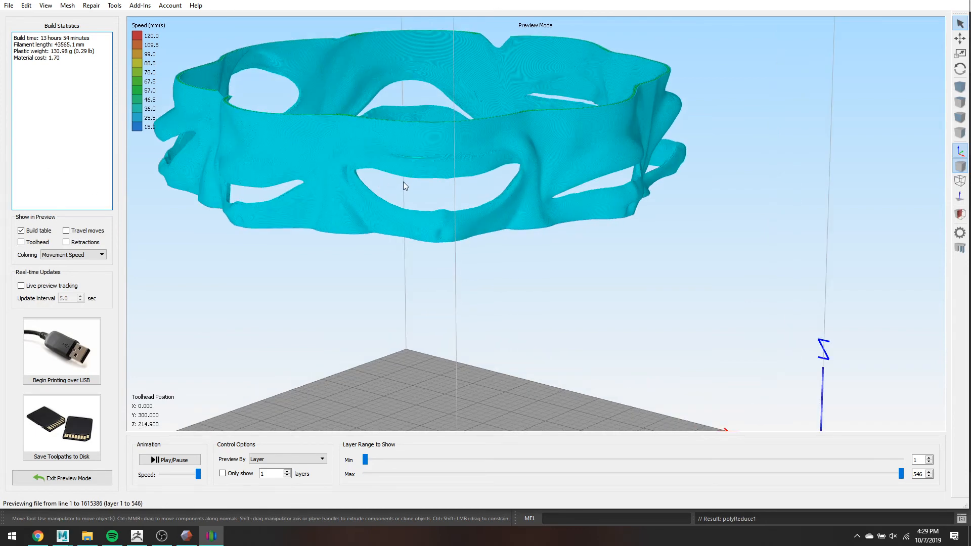
# - Disable Process1-5's 160.29 mm start and 214.89 mm stop printing heights, then re-slice the full mask
pyautogui.click(66, 478)
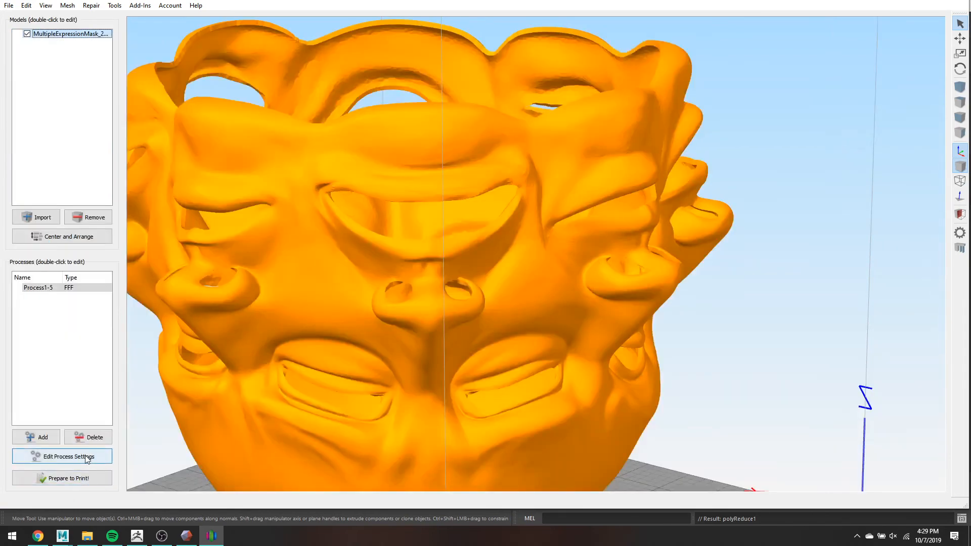
pyautogui.click(85, 458)
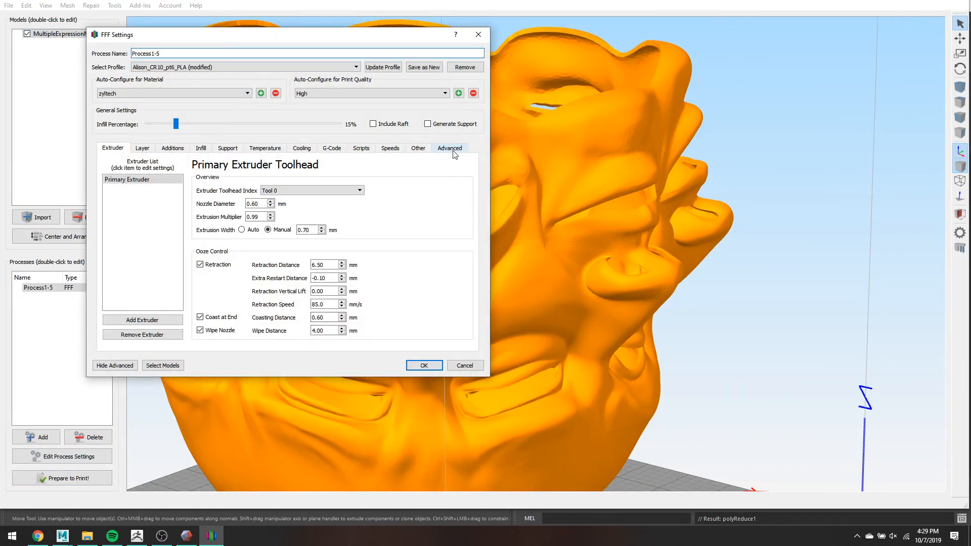
pyautogui.click(451, 149)
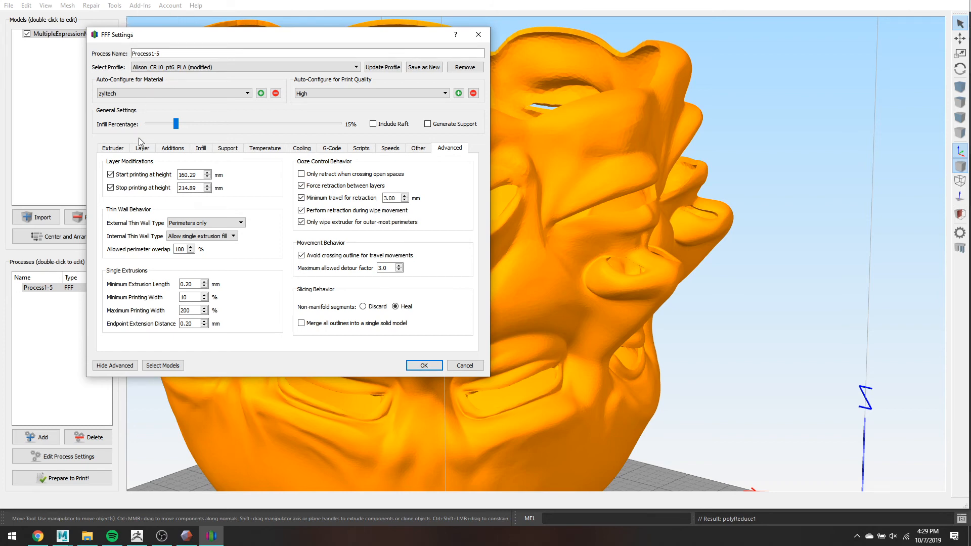
pyautogui.click(117, 175)
pyautogui.click(116, 189)
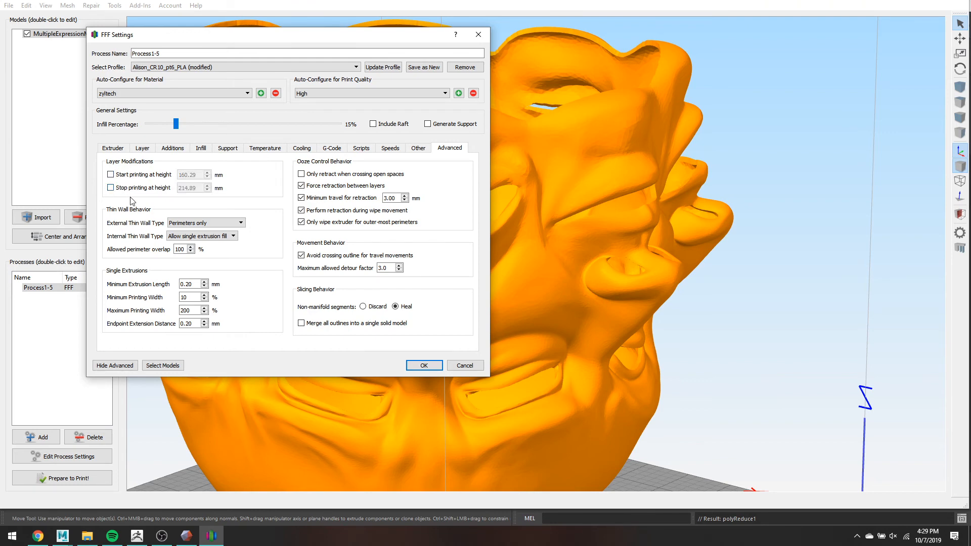
pyautogui.click(424, 365)
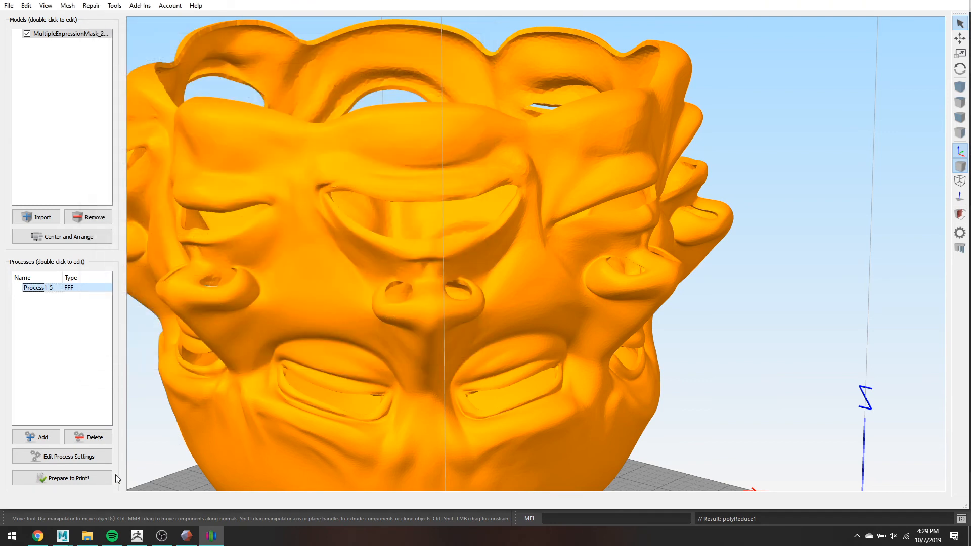
pyautogui.click(101, 478)
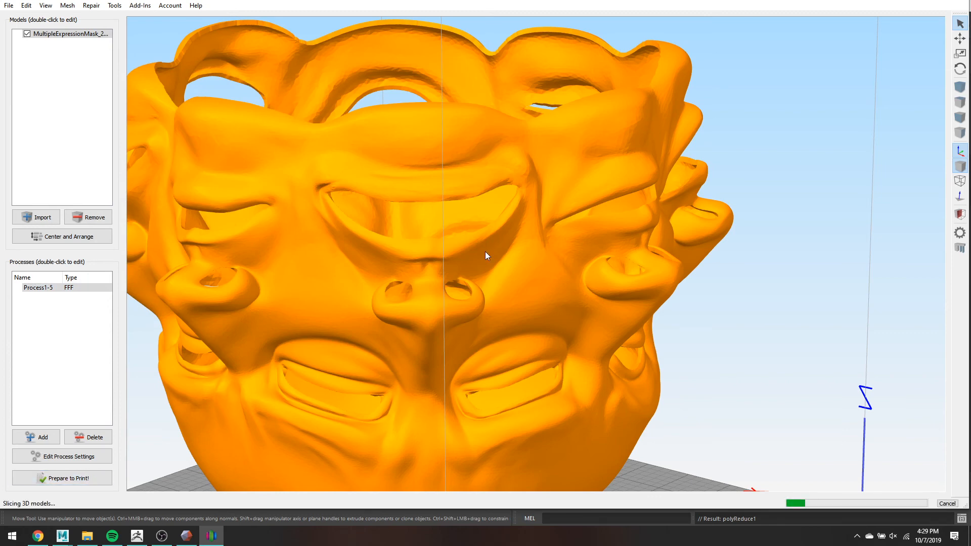